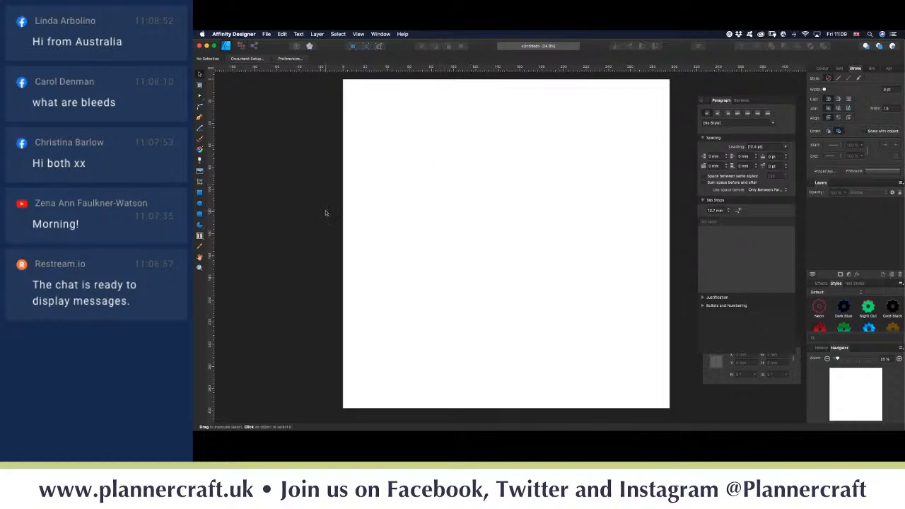
# Step: Draw a tall rectangle about 137 mm wide and 329 mm high from near the page's upper-left corner and select it
pyautogui.click(199, 192)
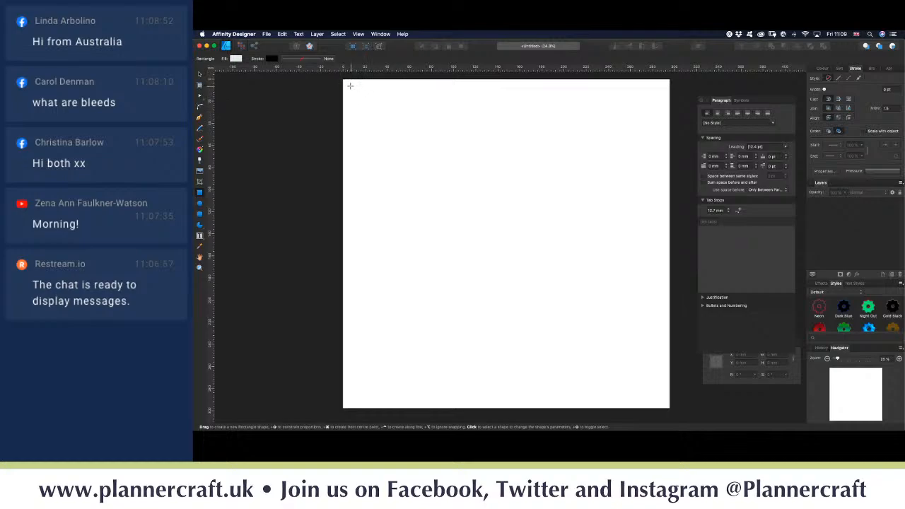
pyautogui.moveTo(349, 86); pyautogui.dragTo(493, 405)
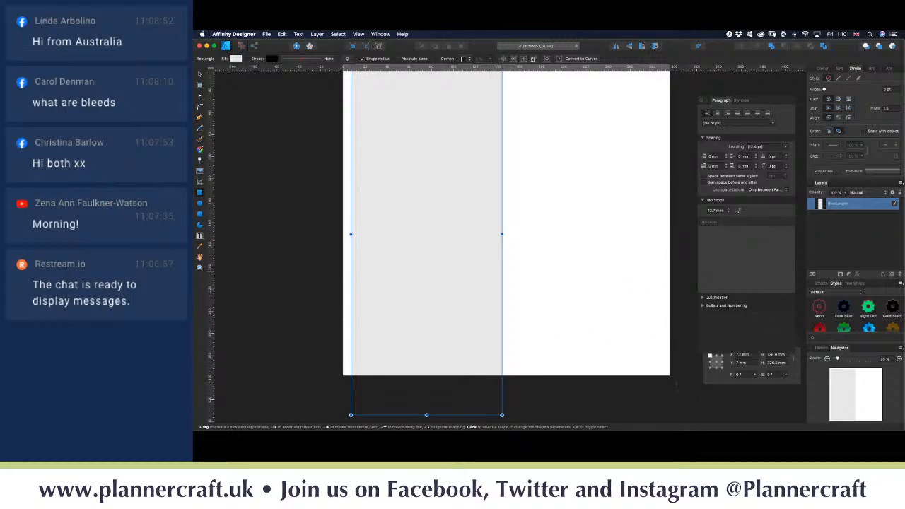
pyautogui.click(725, 381)
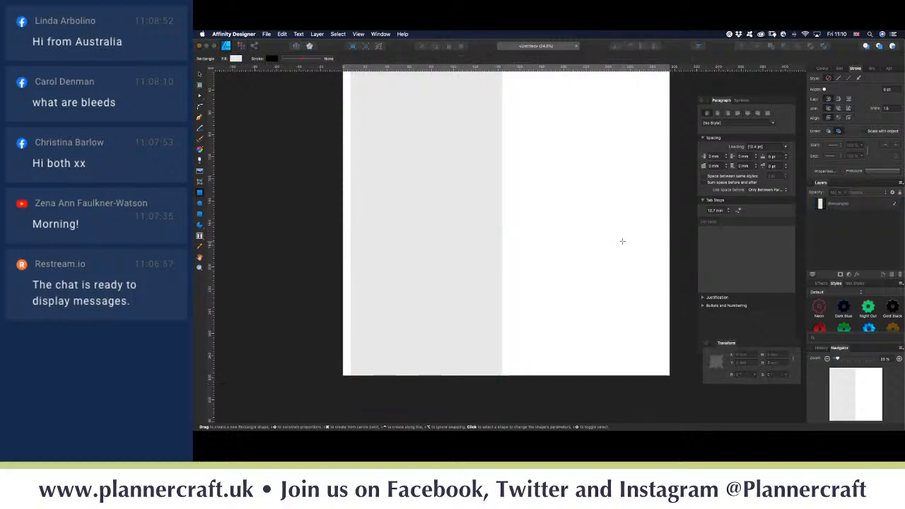
pyautogui.click(200, 75)
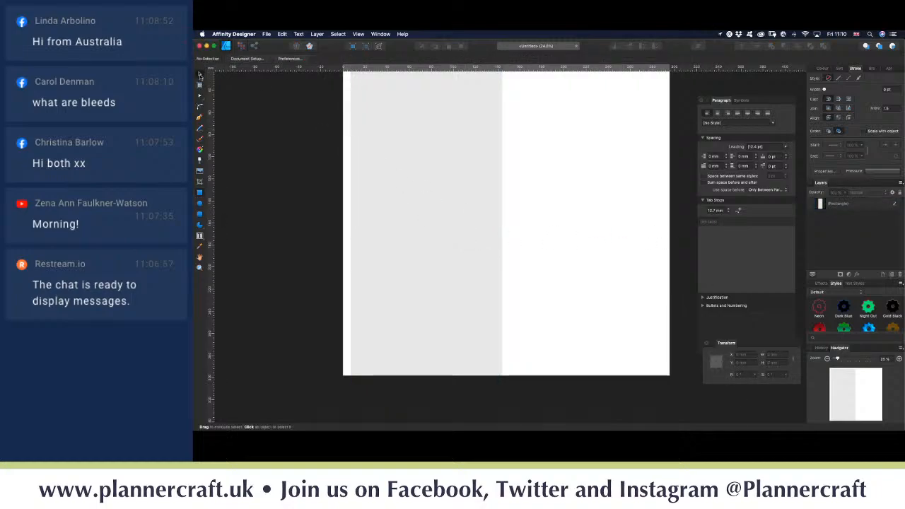
pyautogui.click(403, 174)
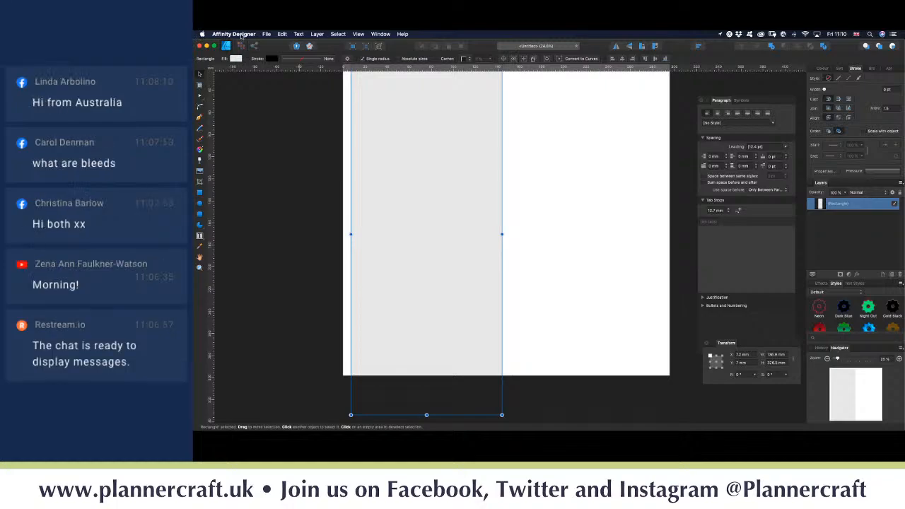
# Step: Change the document units to inches in the document setup
pyautogui.click(198, 36)
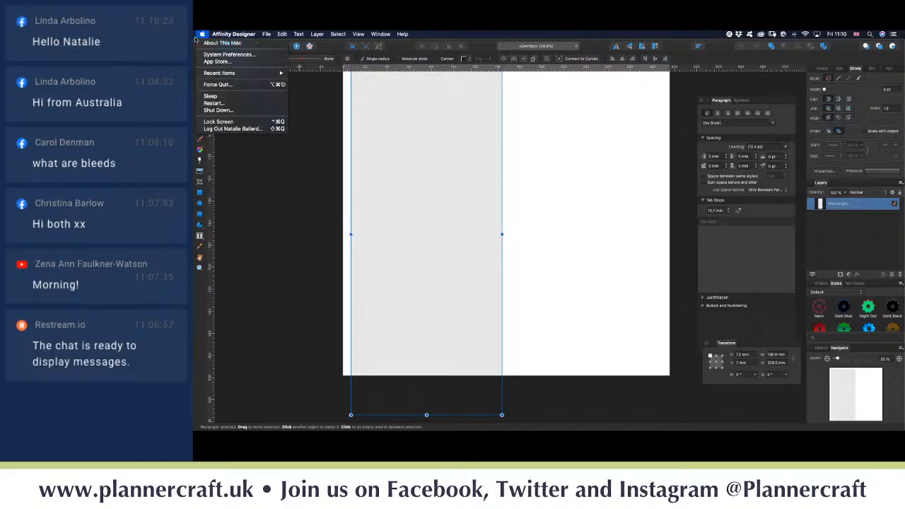
pyautogui.moveTo(216, 34)
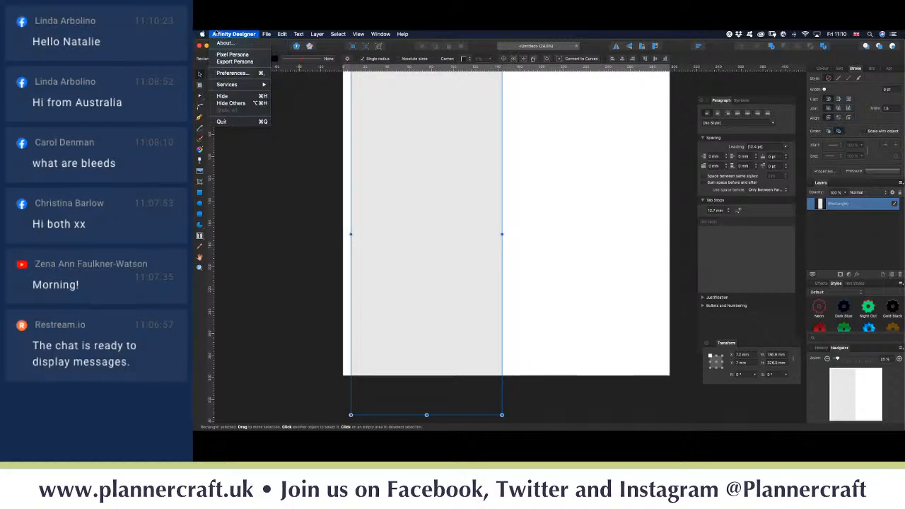
pyautogui.moveTo(265, 35)
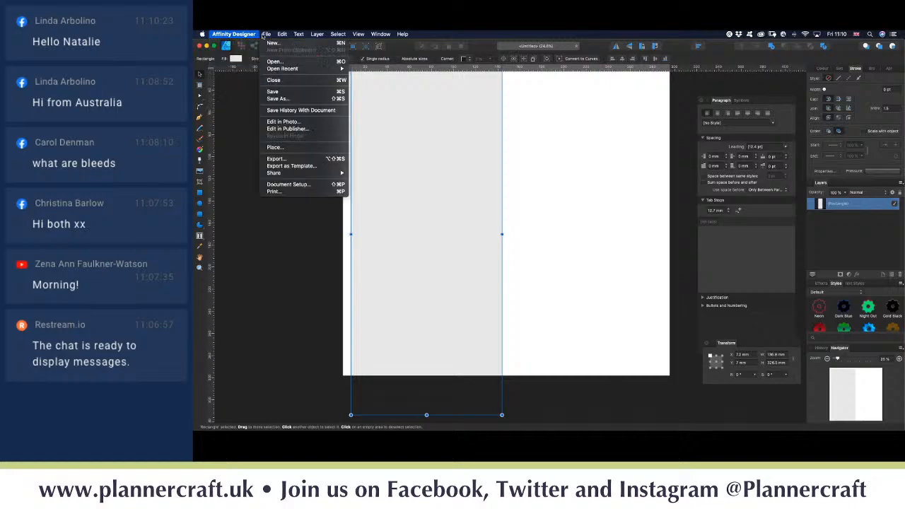
pyautogui.click(287, 185)
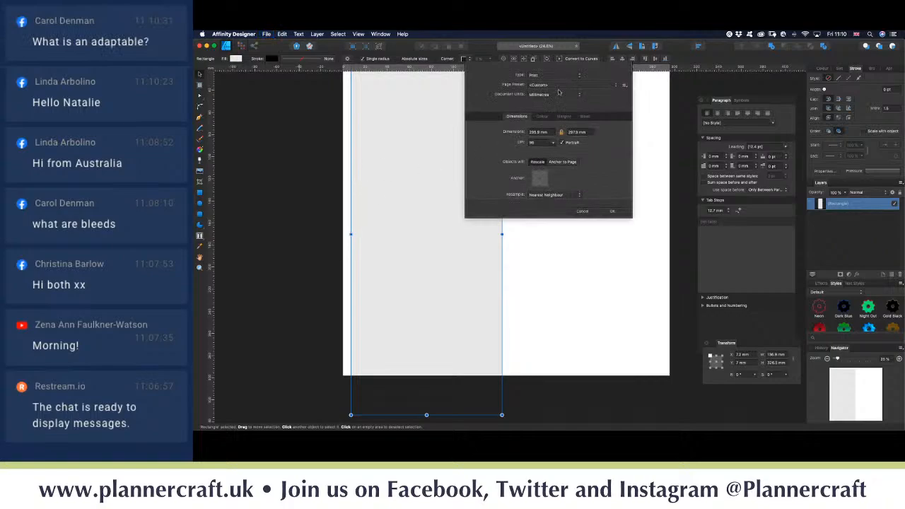
pyautogui.click(559, 93)
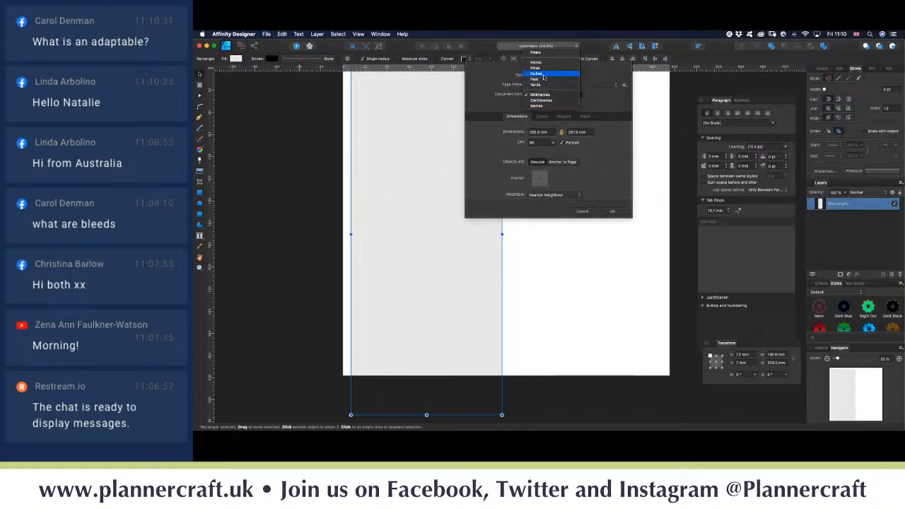
pyautogui.click(543, 75)
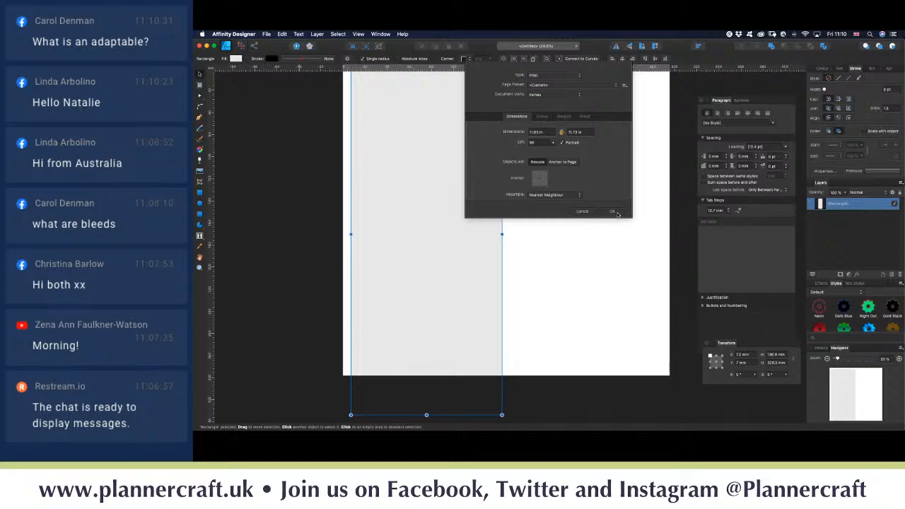
pyautogui.click(613, 211)
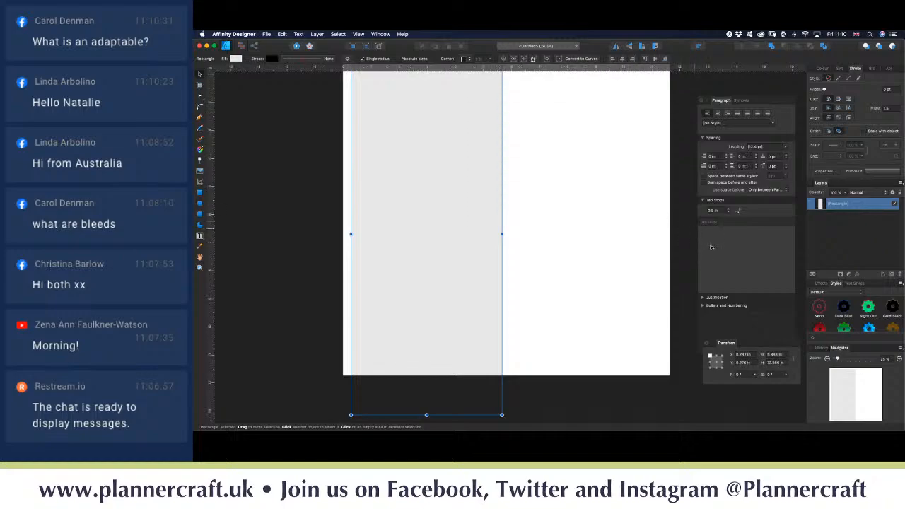
# Step: Resize the rectangle to 6.75 in wide and 13.5 in high
pyautogui.moveTo(782, 354); pyautogui.dragTo(754, 353)
pyautogui.write('5.75')
pyautogui.click(786, 363)
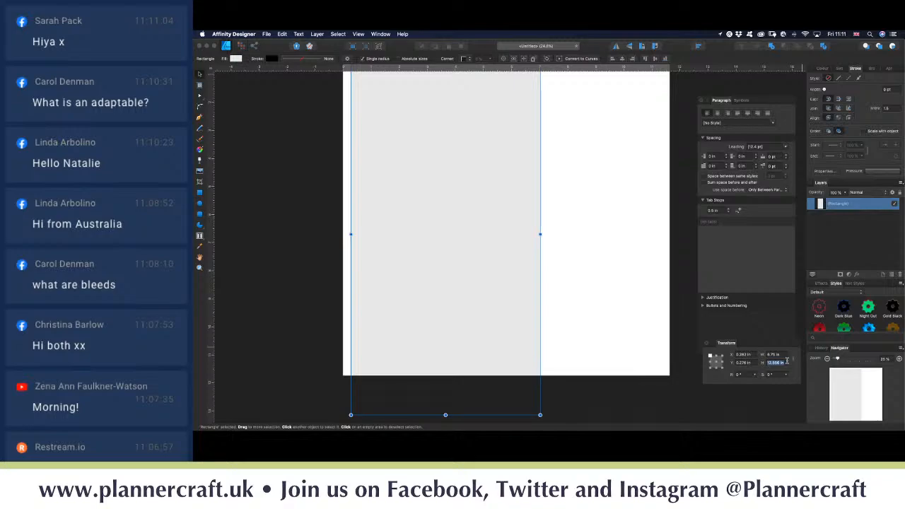
pyautogui.write('13.5')
pyautogui.press('Return')
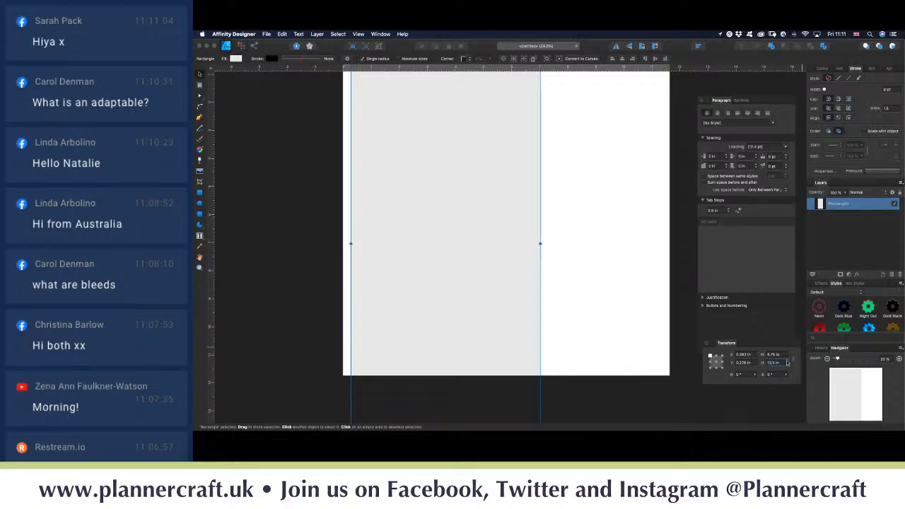
# Step: Place a horizontal guide across the vertical centre of the rectangle to mark the fold line
pyautogui.scroll(2, 529, 149)
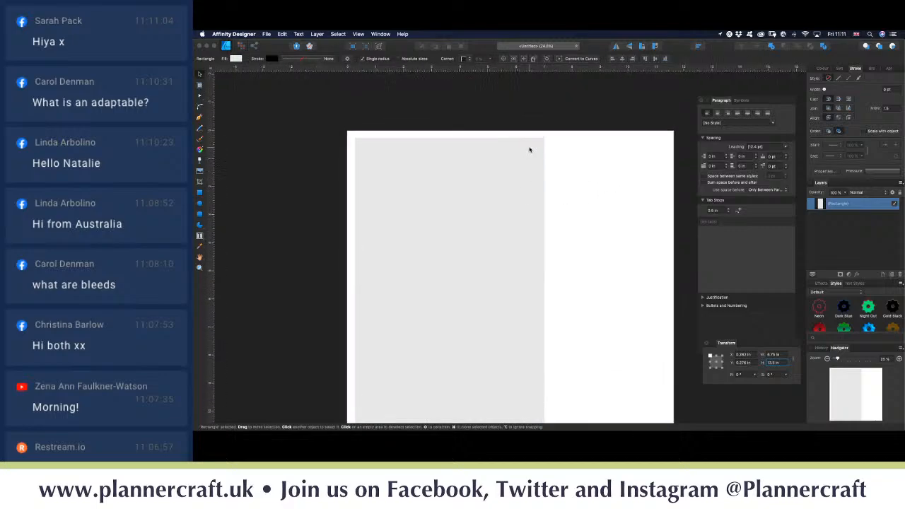
pyautogui.scroll(-1, 622, 282)
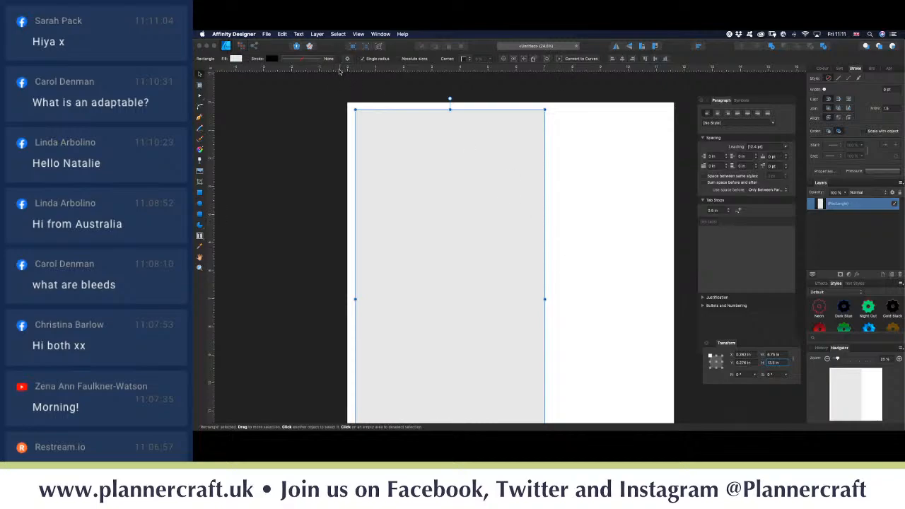
pyautogui.moveTo(340, 71); pyautogui.dragTo(380, 299)
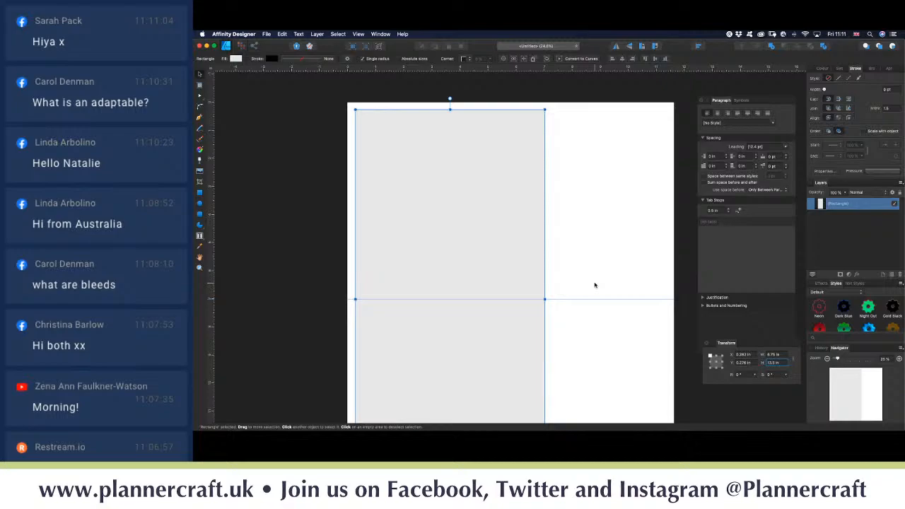
# Step: Rename the rectangle's layer to "Card base 7in adaptable" and lock it
pyautogui.doubleClick(845, 204)
pyautogui.write('Card base 7in adaptable')
pyautogui.press('Return')
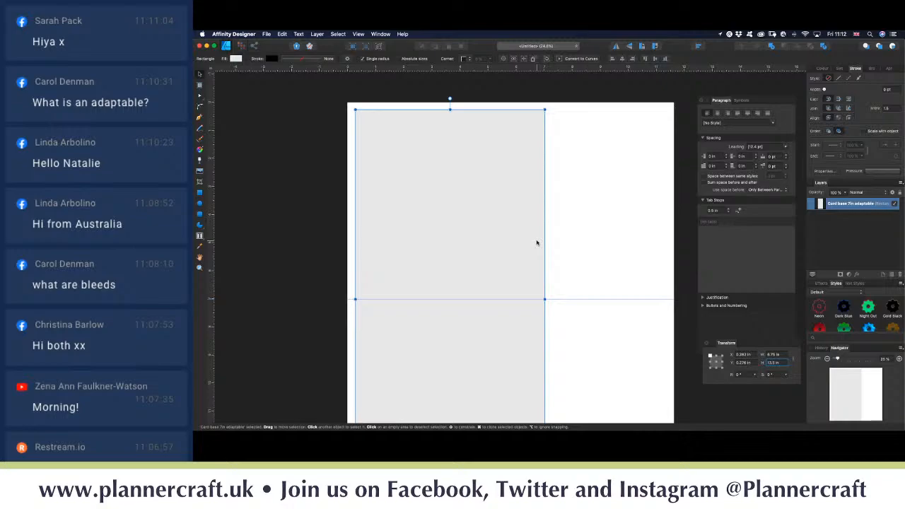
pyautogui.scroll(3, 537, 243)
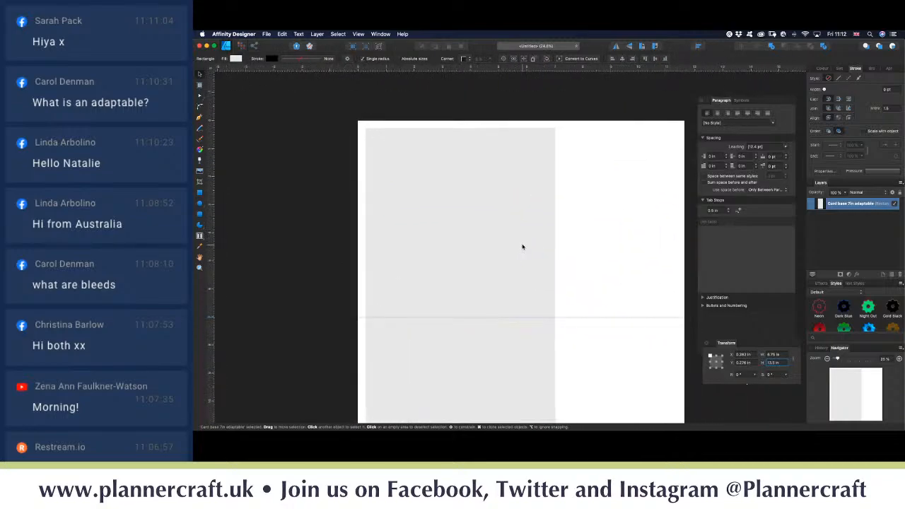
pyautogui.click(258, 220)
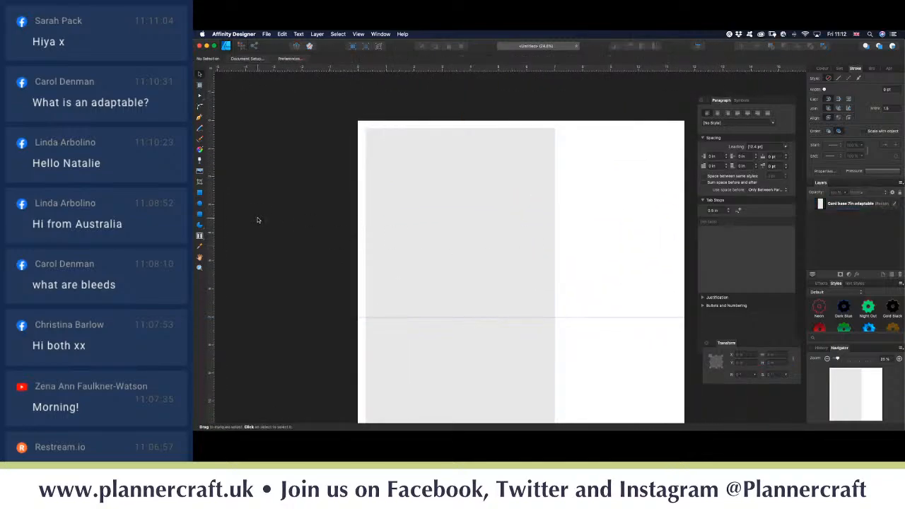
pyautogui.click(870, 205)
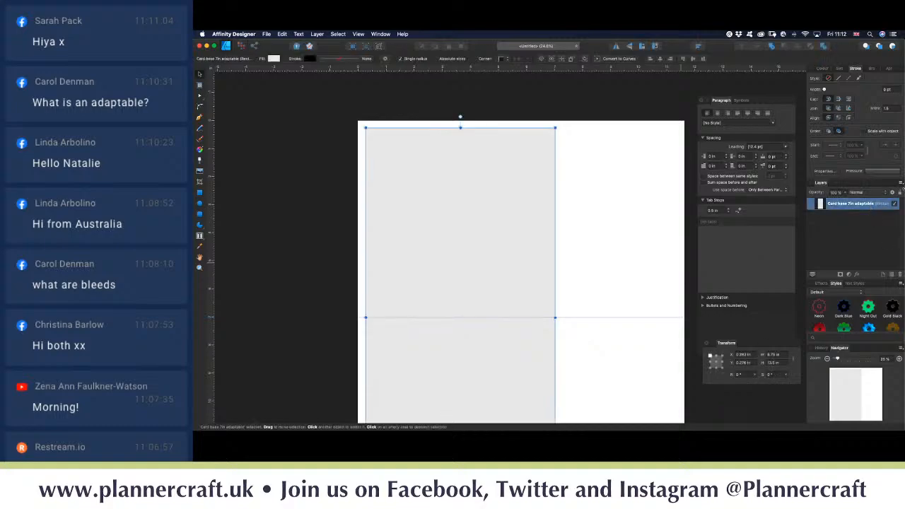
pyautogui.click(621, 277)
# Step: Place a horizontal guide along the card base's top edge and a vertical guide along its left edge
pyautogui.moveTo(502, 72); pyautogui.dragTo(505, 126)
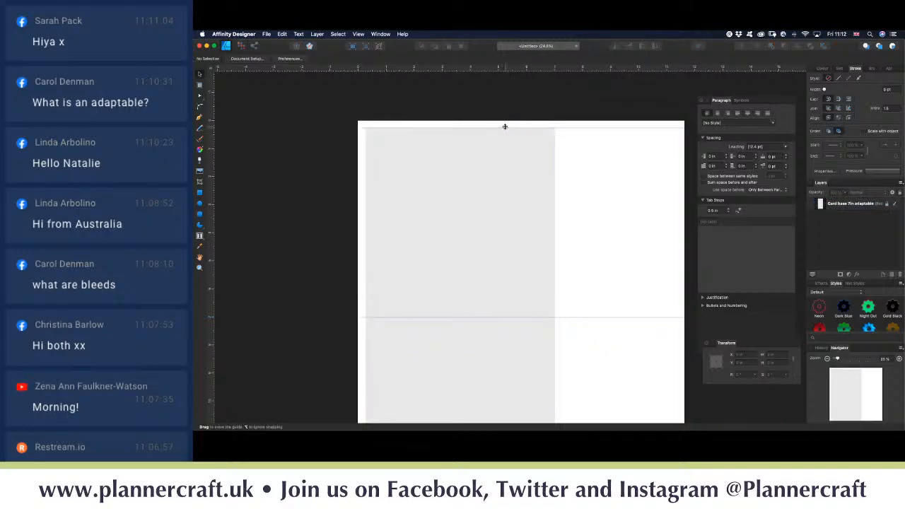
pyautogui.moveTo(211, 176); pyautogui.dragTo(365, 210)
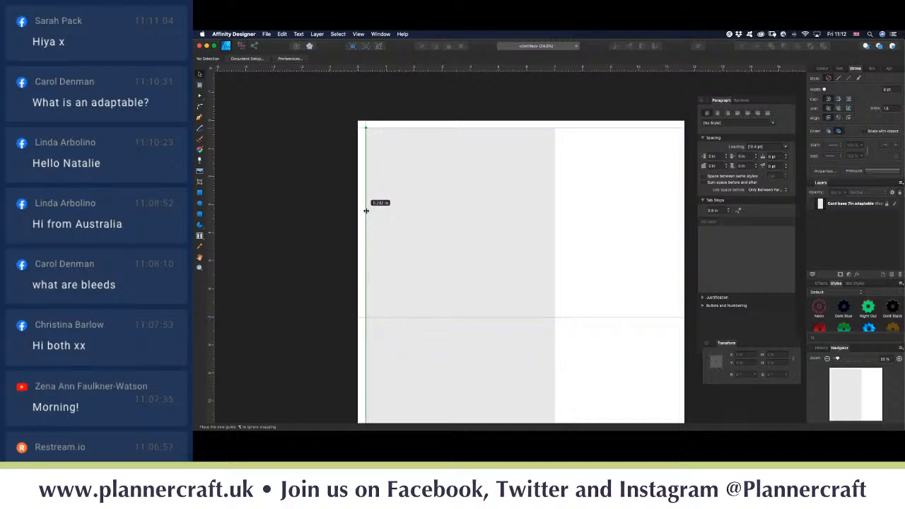
pyautogui.moveTo(366, 210); pyautogui.dragTo(366, 211)
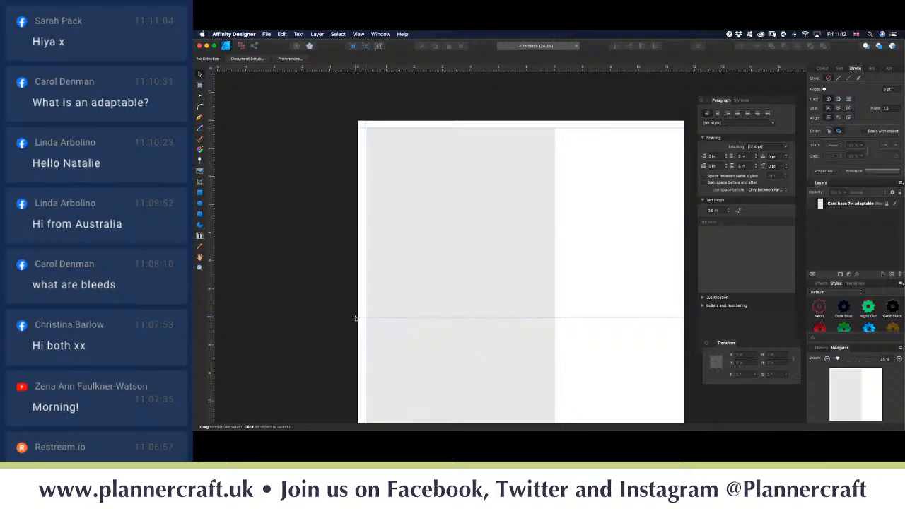
# Step: Draw a cloud shape about 12.95 in wide and high from the card base's upper-left guide intersection, and fill it bright blue
pyautogui.click(200, 226)
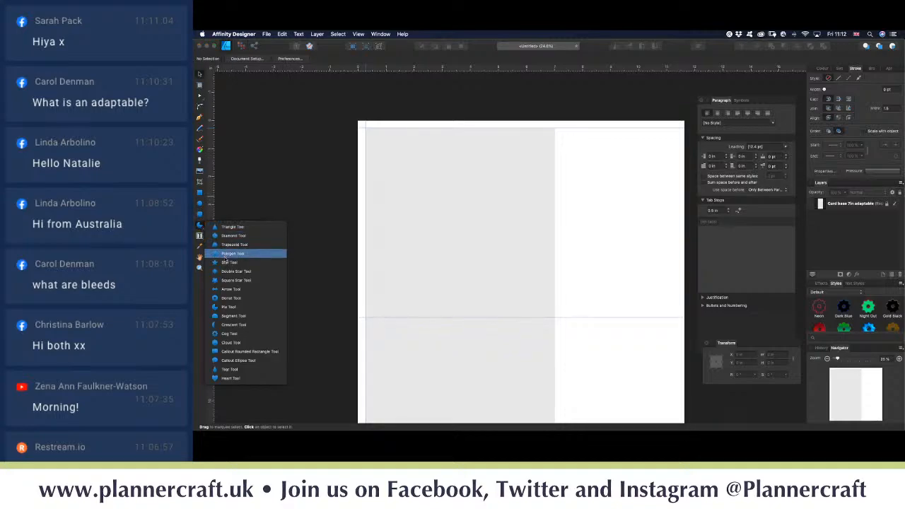
pyautogui.click(234, 342)
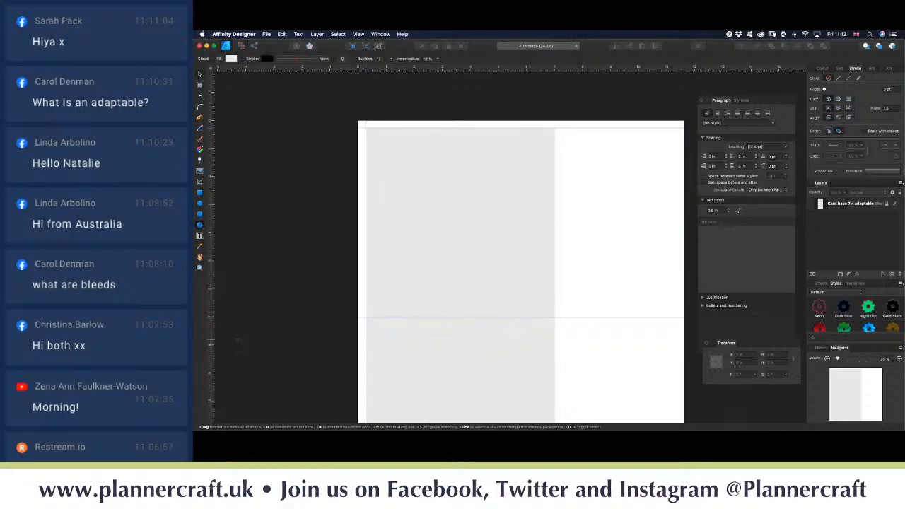
pyautogui.hscroll(5, 245, 340)
pyautogui.scroll(-3, 241, 338)
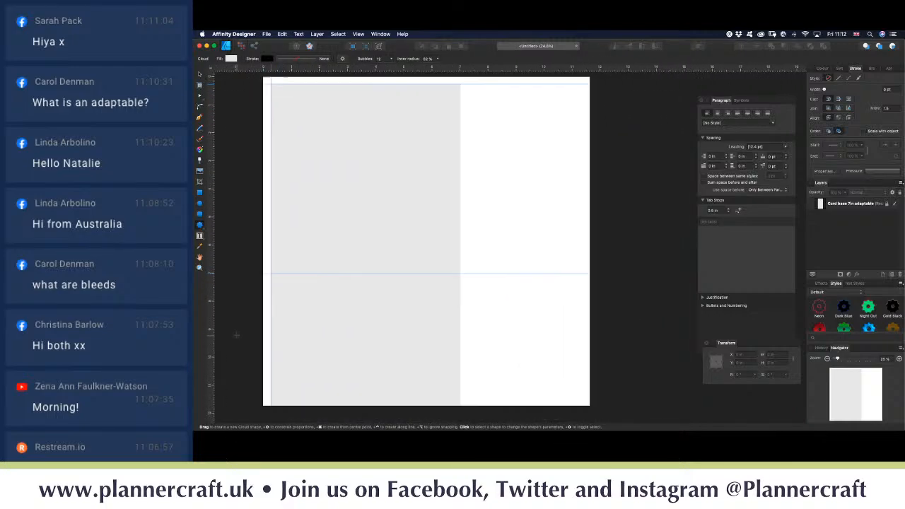
pyautogui.press('super+minus')
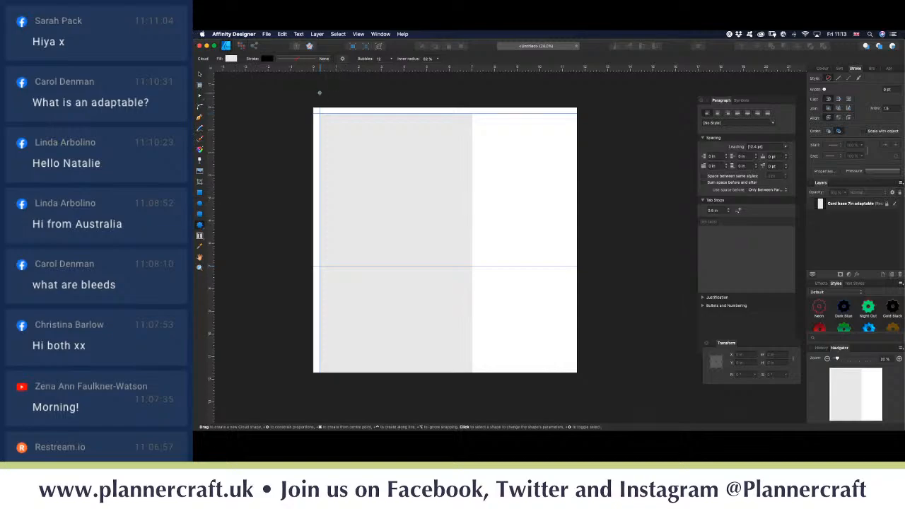
pyautogui.moveTo(320, 113); pyautogui.dragTo(601, 353)
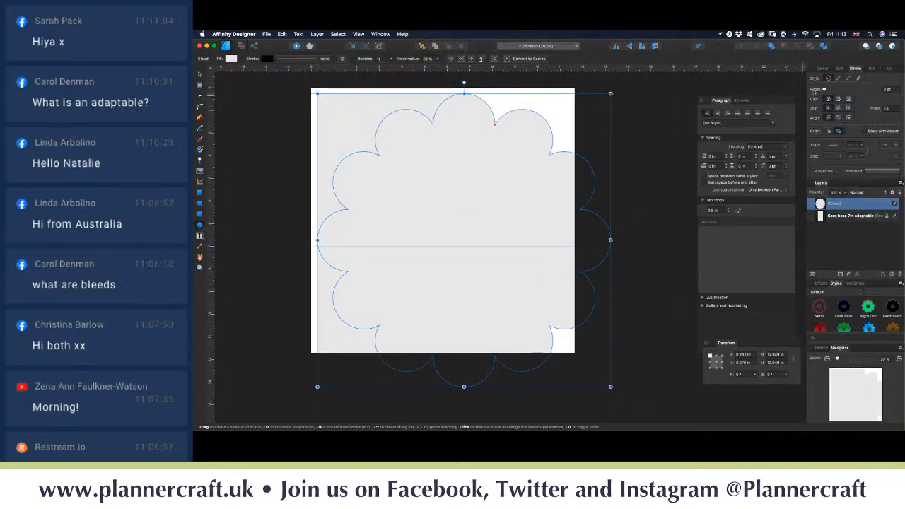
pyautogui.click(823, 68)
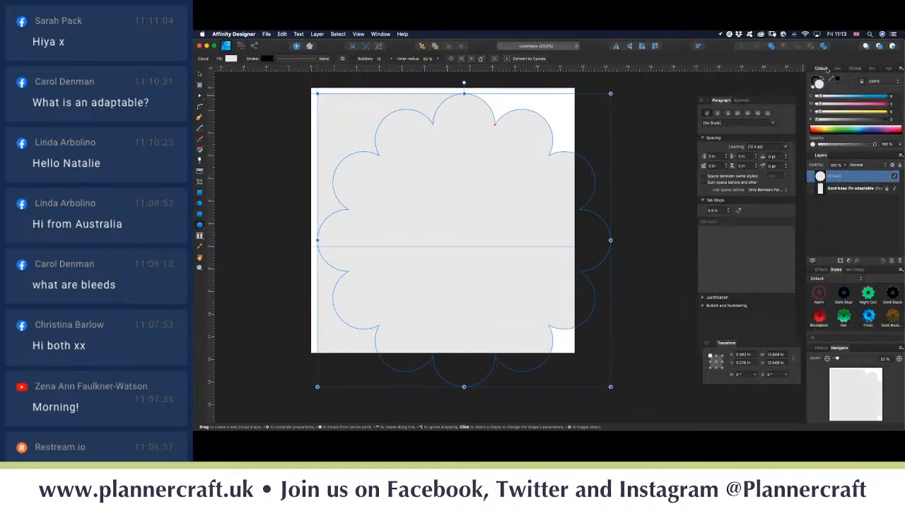
pyautogui.click(859, 97)
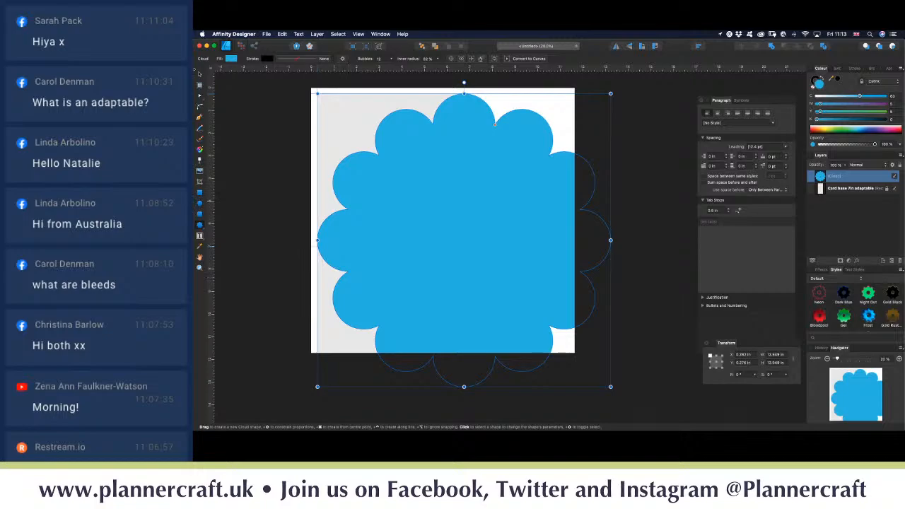
# Step: Scale the cloud proportionally to 13.5 in by 13.5 in, keeping its upper-left corner on the guide intersection
pyautogui.press('v')
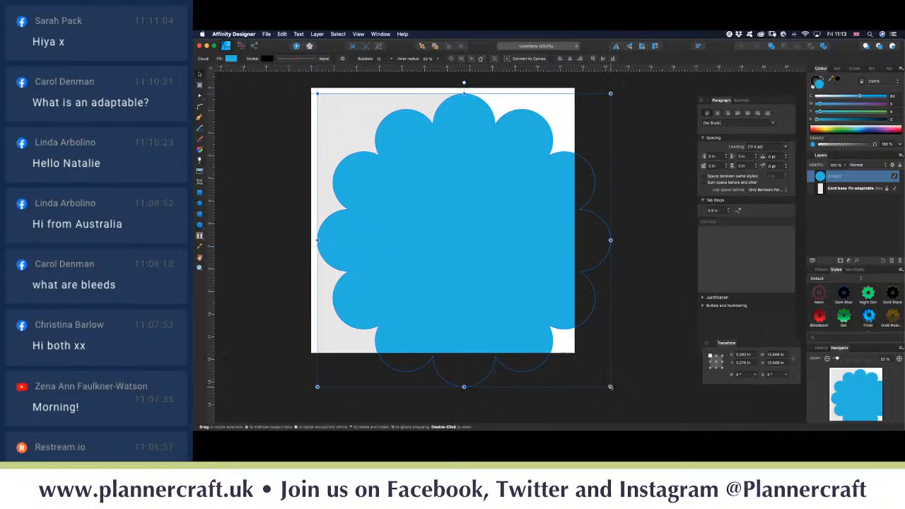
pyautogui.moveTo(611, 386); pyautogui.dragTo(623, 399)
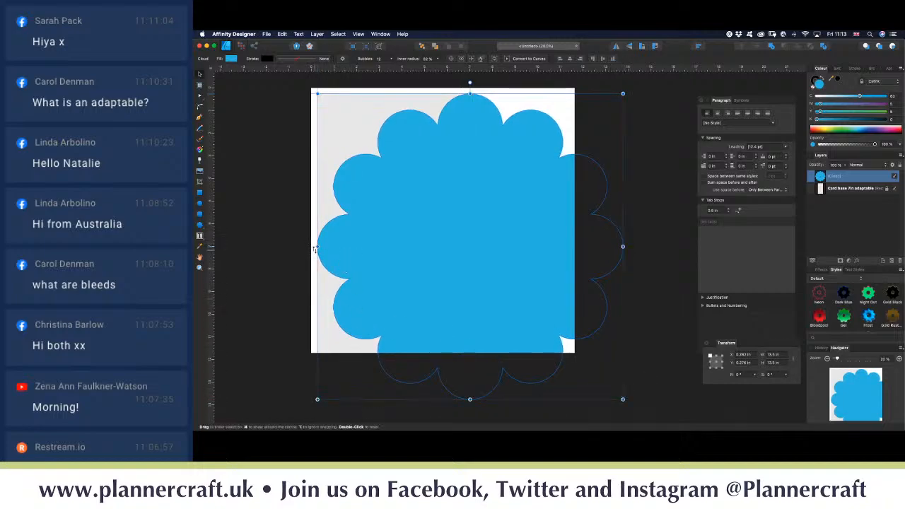
pyautogui.moveTo(499, 132)
pyautogui.mouseDown()
pyautogui.moveTo(511, 135)
pyautogui.moveTo(499, 142)
pyautogui.moveTo(500, 129)
pyautogui.mouseUp()
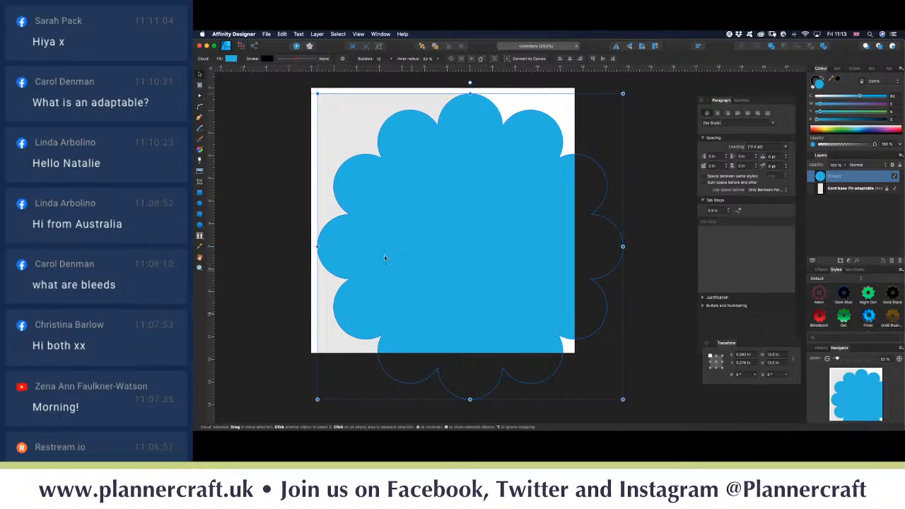
# Step: Draw a rectangle about 7.21 by 15.15 in over the cloud's right half and subtract it from the cloud
pyautogui.click(199, 193)
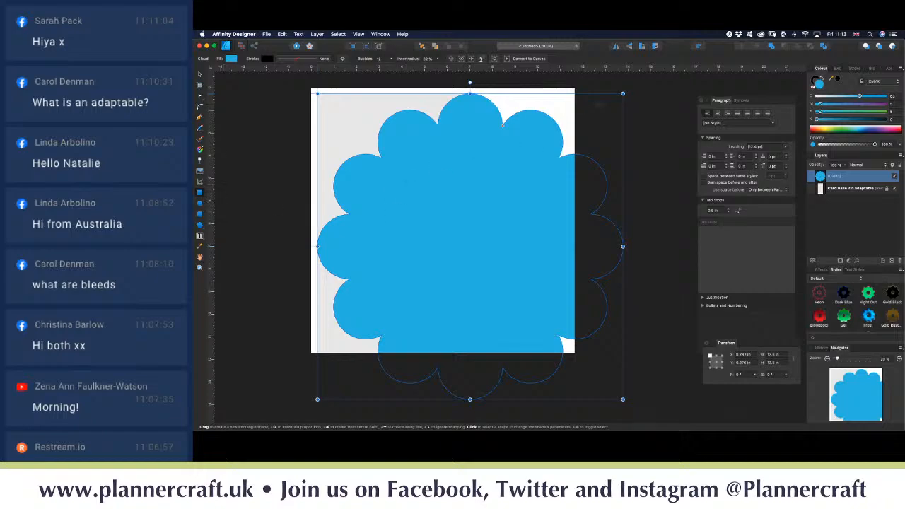
pyautogui.moveTo(633, 84); pyautogui.dragTo(467, 414)
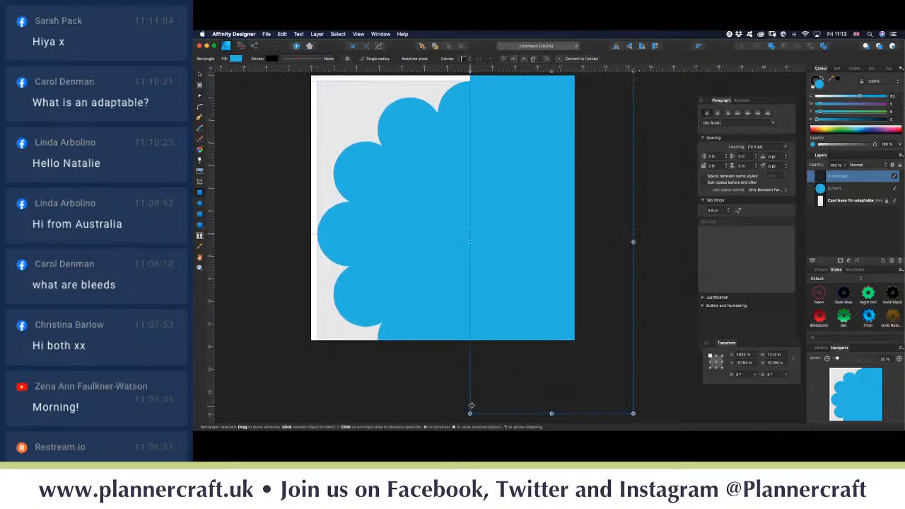
pyautogui.scroll(3, 480, 361)
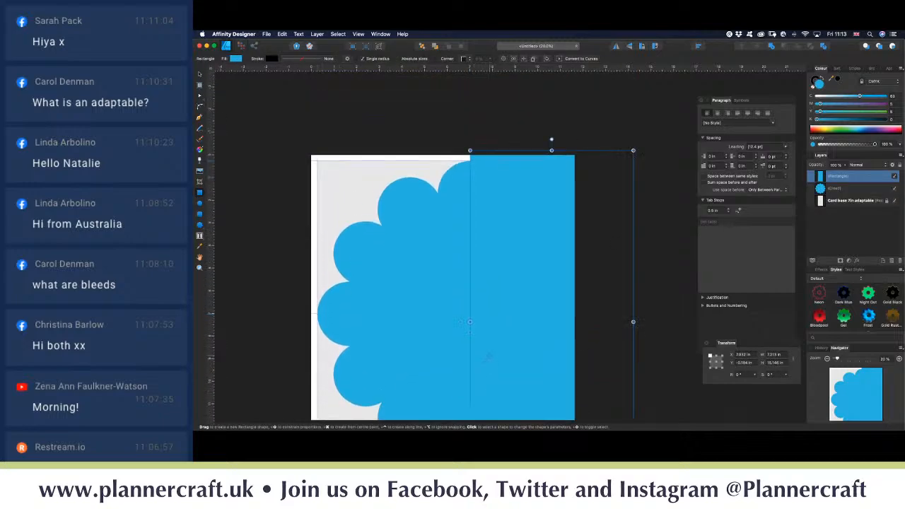
pyautogui.press('v')
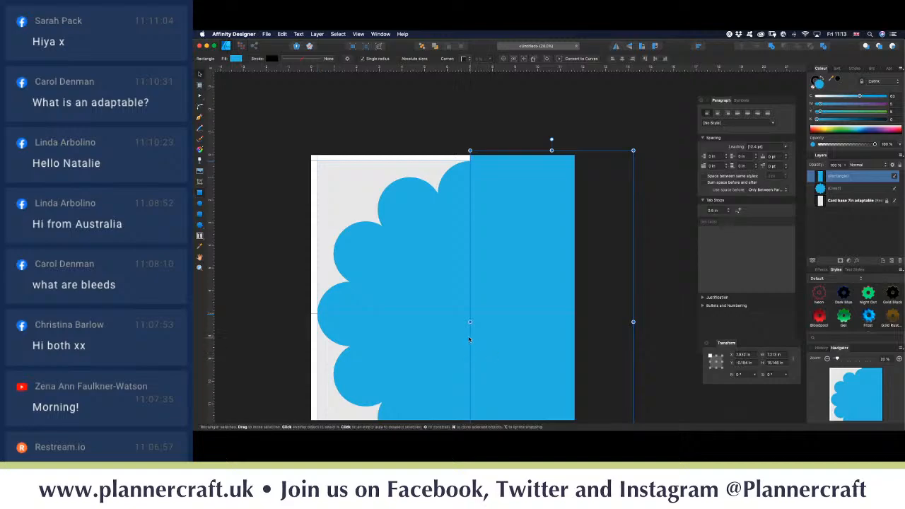
pyautogui.keyDown('shift'); pyautogui.click(422, 335); pyautogui.keyUp('shift')
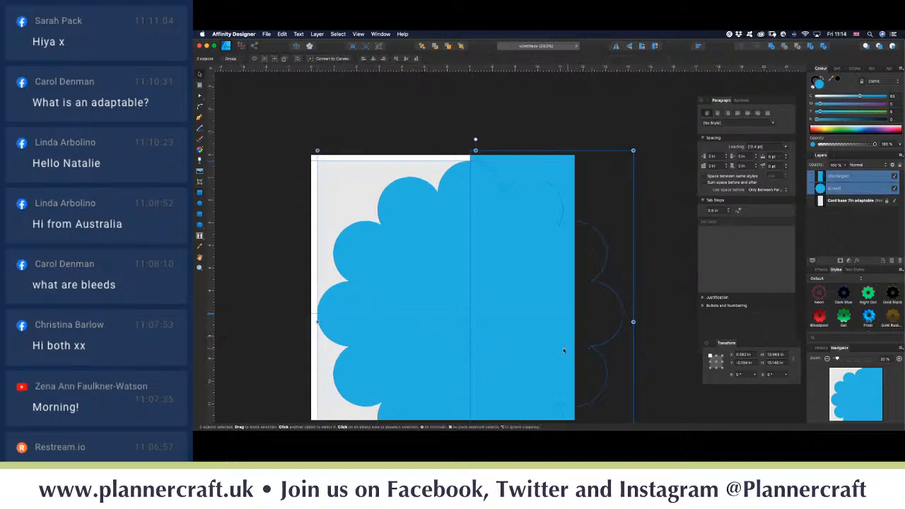
pyautogui.click(784, 45)
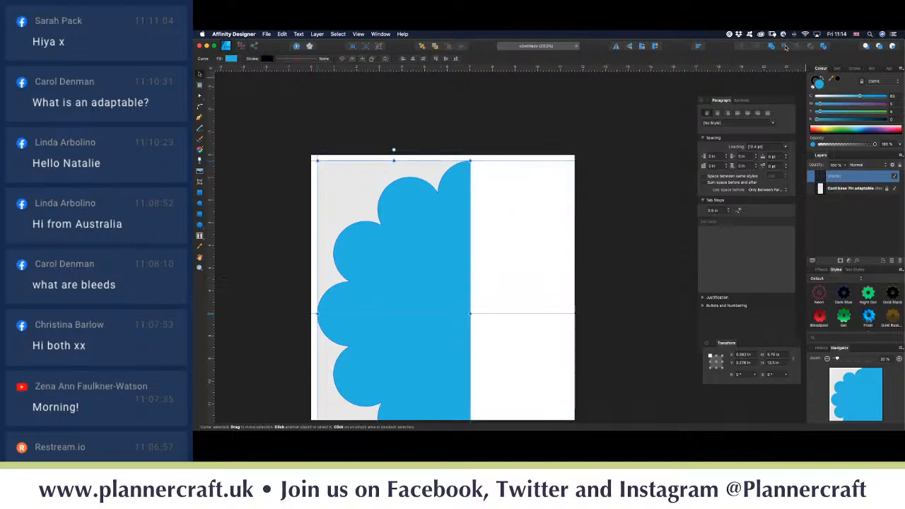
# Step: Draw a rectangle about 9.8 by 9.1 in over the half cloud's lower half and subtract it from the shape
pyautogui.scroll(-5, 551, 359)
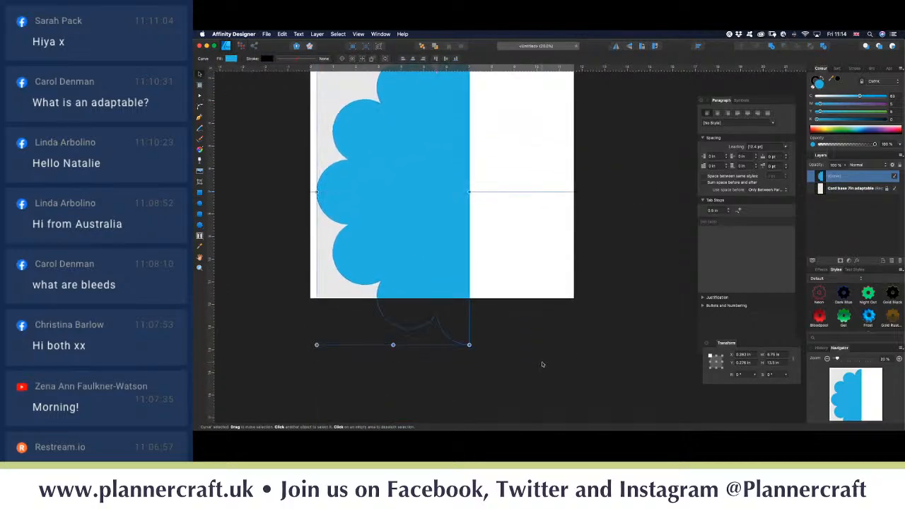
pyautogui.click(200, 192)
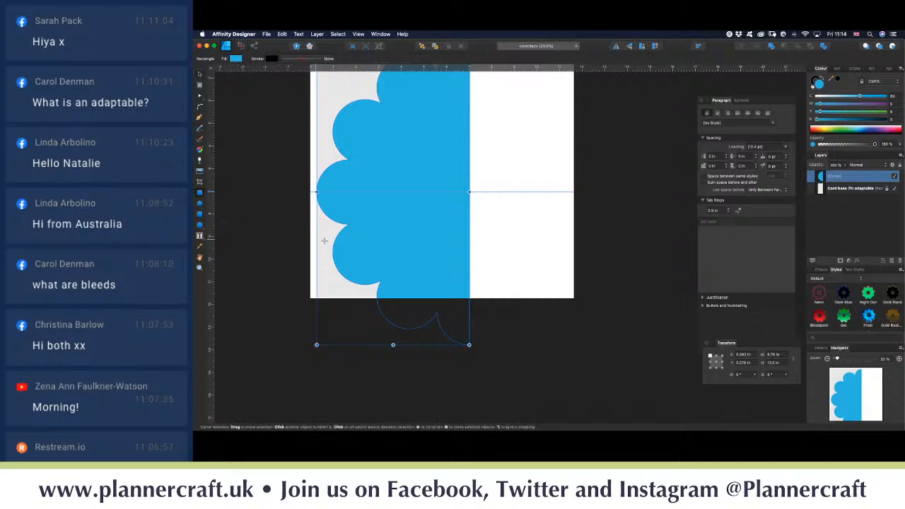
pyautogui.moveTo(493, 192)
pyautogui.mouseDown()
pyautogui.moveTo(411, 249)
pyautogui.moveTo(301, 357)
pyautogui.moveTo(279, 398)
pyautogui.mouseUp()
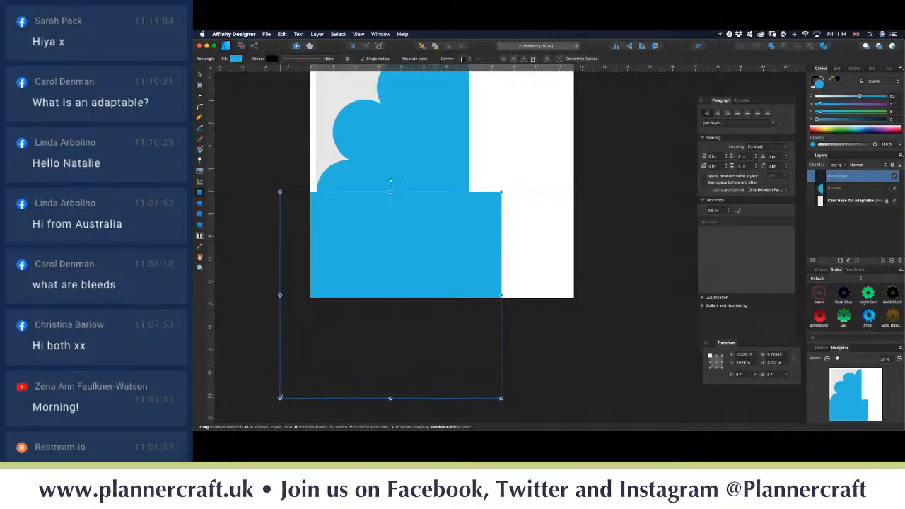
pyautogui.press('v')
pyautogui.keyDown('shift'); pyautogui.click(416, 131); pyautogui.keyUp('shift')
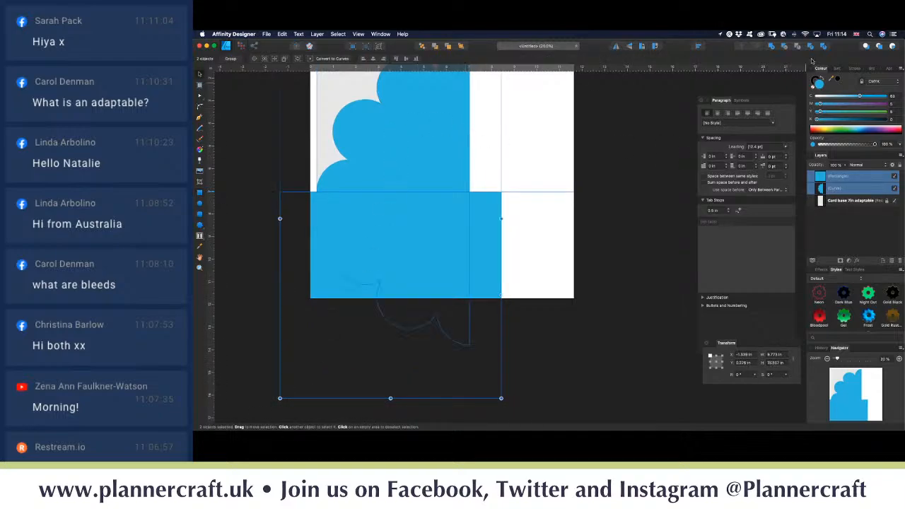
pyautogui.click(782, 46)
pyautogui.scroll(5, 467, 206)
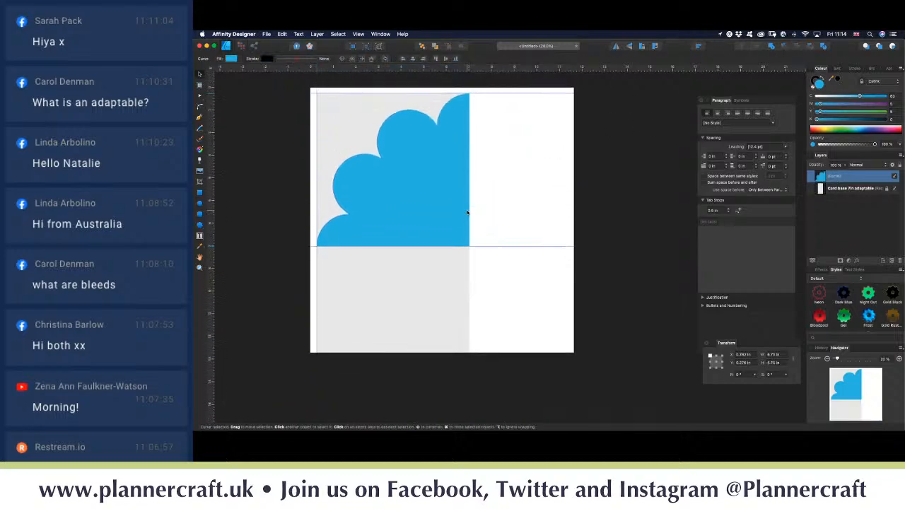
pyautogui.click(533, 229)
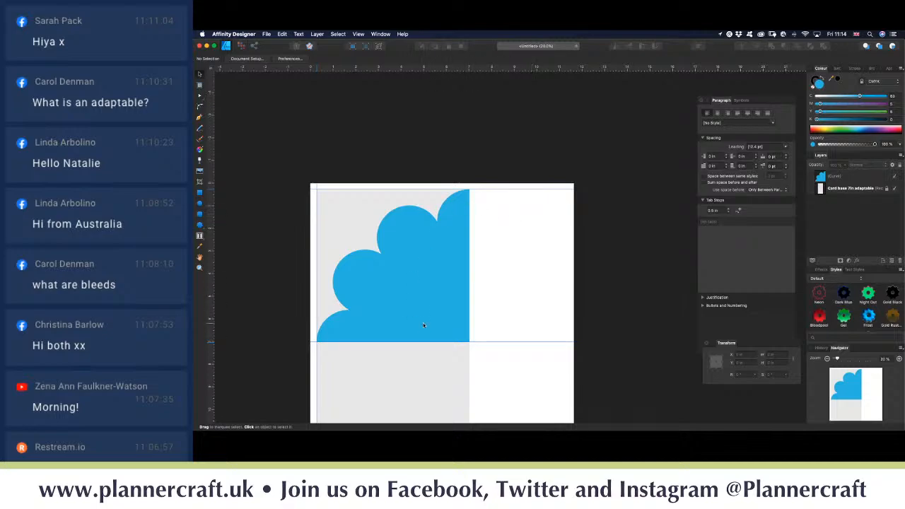
# Step: Break the quarter cloud's outline at its square corner node and pull the two loose ends apart
pyautogui.moveTo(410, 317); pyautogui.dragTo(440, 316)
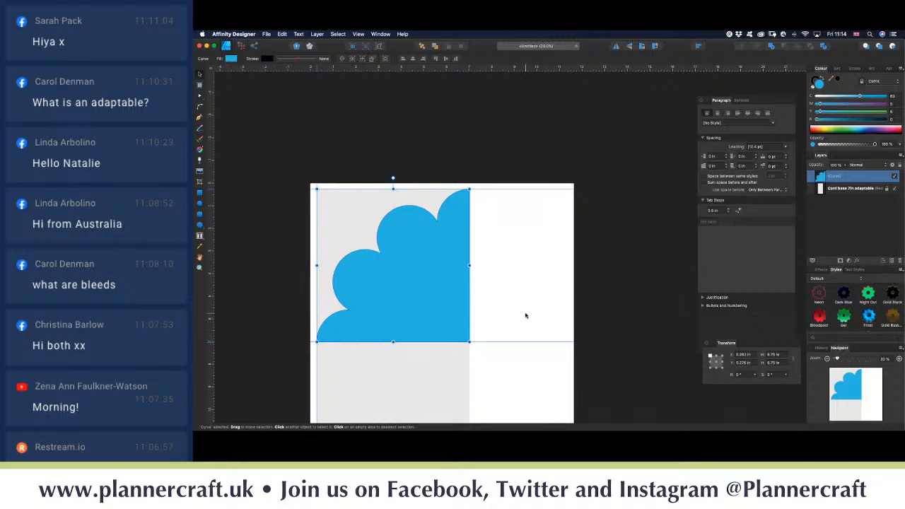
pyautogui.click(525, 315)
pyautogui.click(464, 325)
pyautogui.click(200, 96)
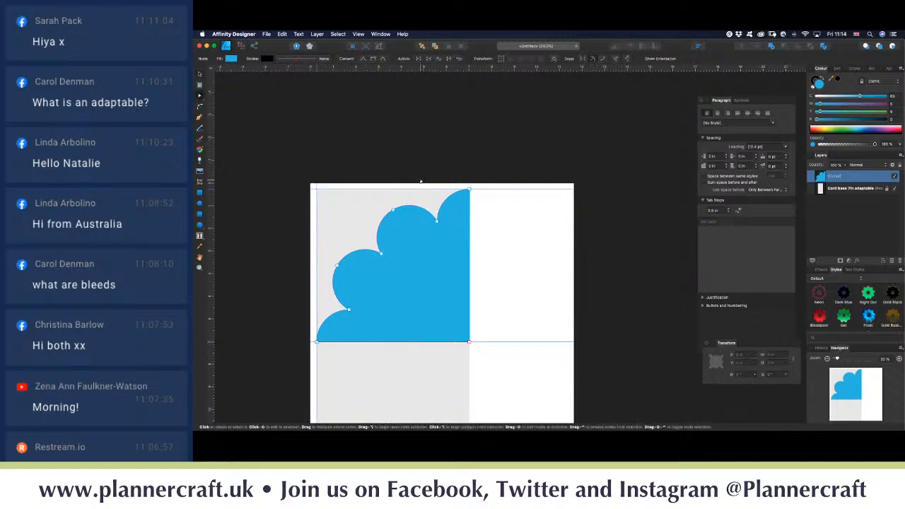
pyautogui.click(469, 342)
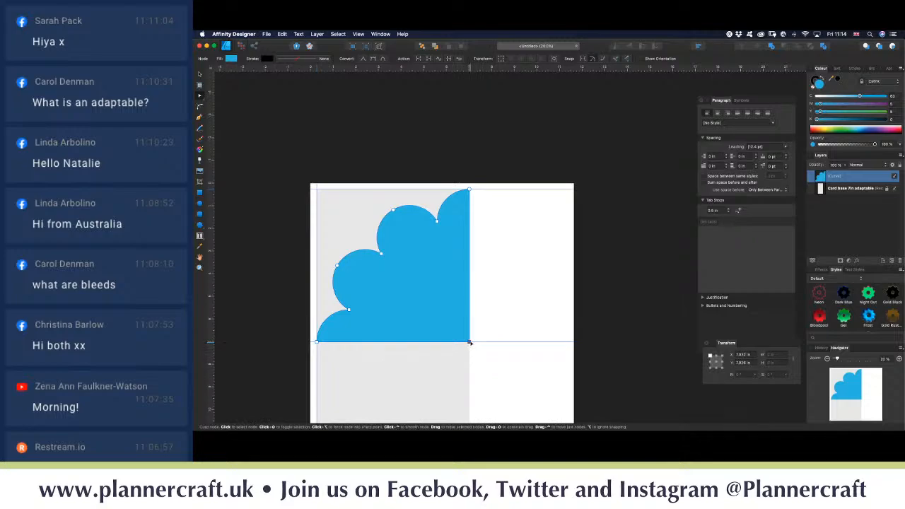
pyautogui.click(420, 61)
pyautogui.moveTo(469, 342); pyautogui.dragTo(535, 252)
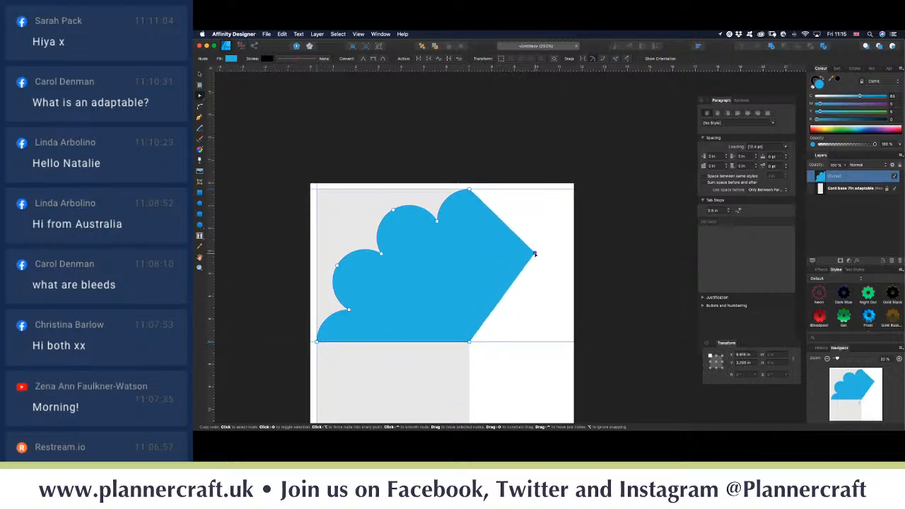
pyautogui.moveTo(469, 343); pyautogui.dragTo(417, 393)
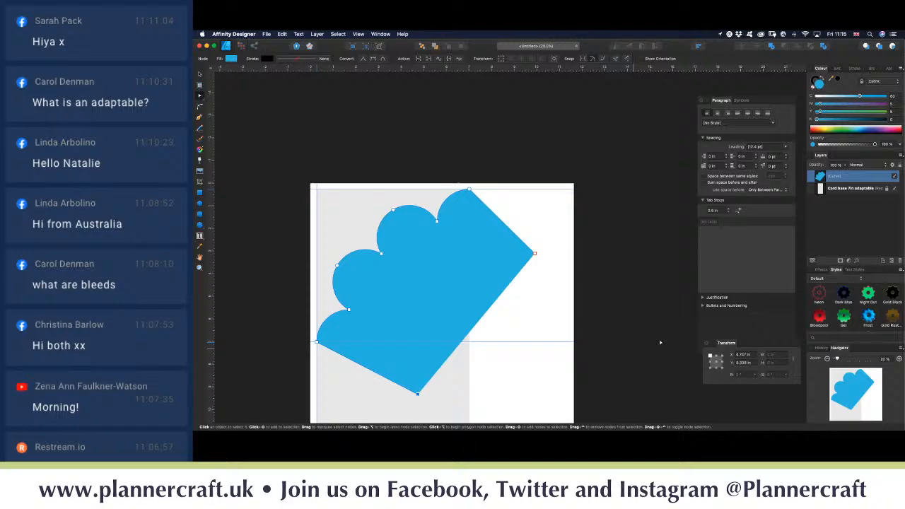
# Step: Remove the shape's fill and delete its two straight edges, keeping only the scalloped curve
pyautogui.click(813, 89)
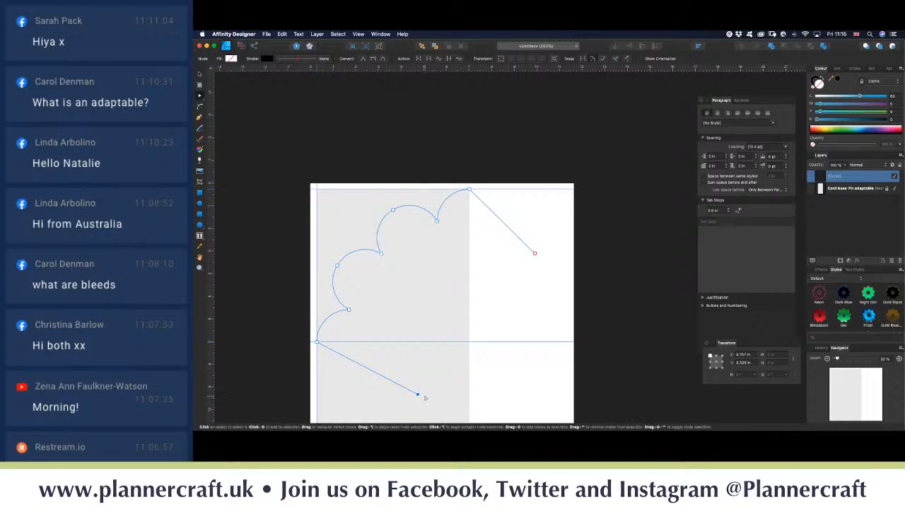
pyautogui.press('Delete')
pyautogui.press('Delete')
pyautogui.click(508, 281)
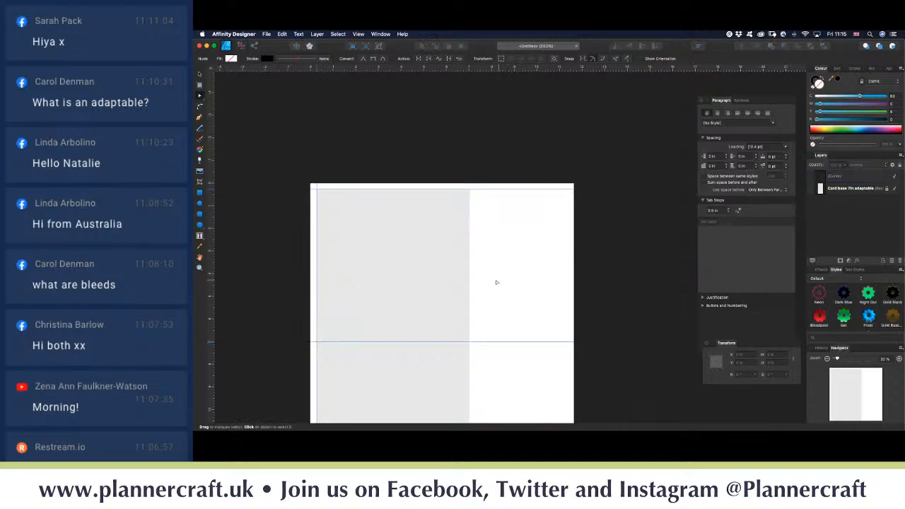
# Step: Give the scalloped curve a black 3 pt stroke
pyautogui.click(877, 177)
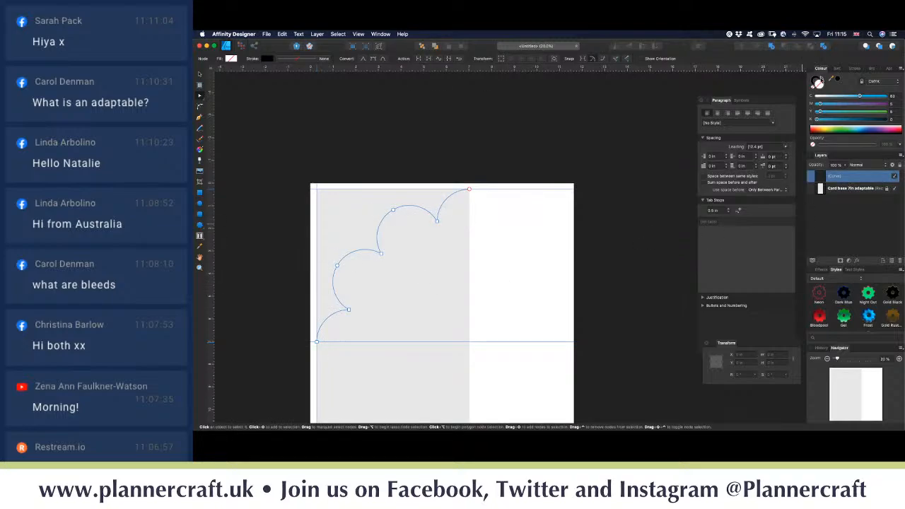
pyautogui.moveTo(822, 80)
pyautogui.mouseDown()
pyautogui.moveTo(837, 70)
pyautogui.moveTo(828, 90)
pyautogui.moveTo(839, 90)
pyautogui.mouseUp()
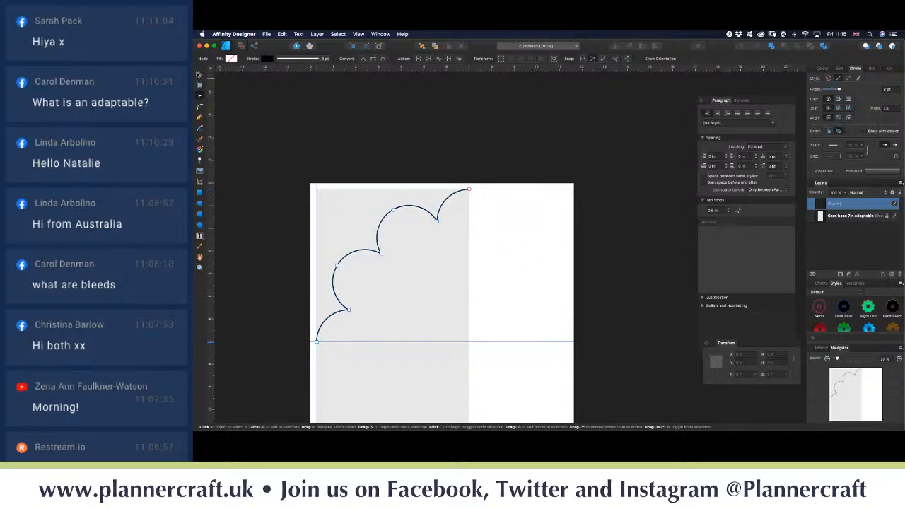
pyautogui.click(200, 73)
pyautogui.click(526, 245)
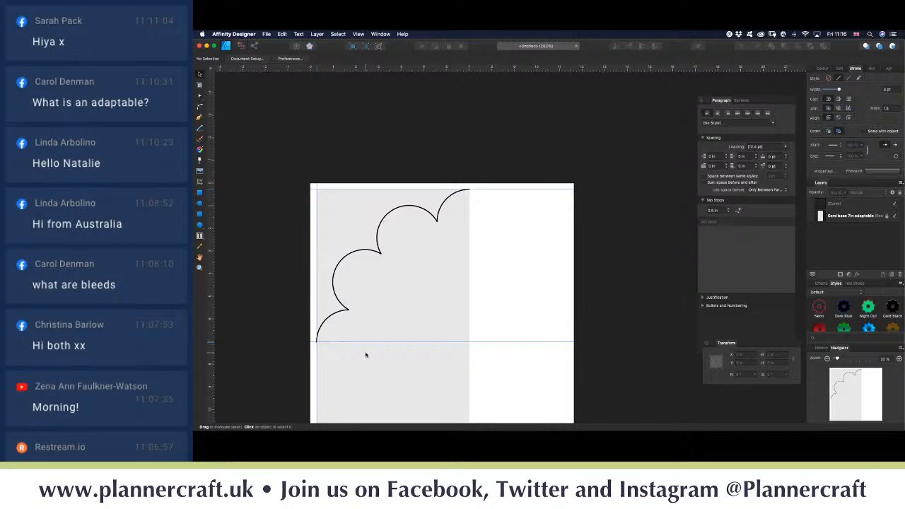
# Step: Add a node to the scalloped curve just before its lower-left end and another just before its upper-right end
pyautogui.press('super+equal')
pyautogui.press('super+equal')
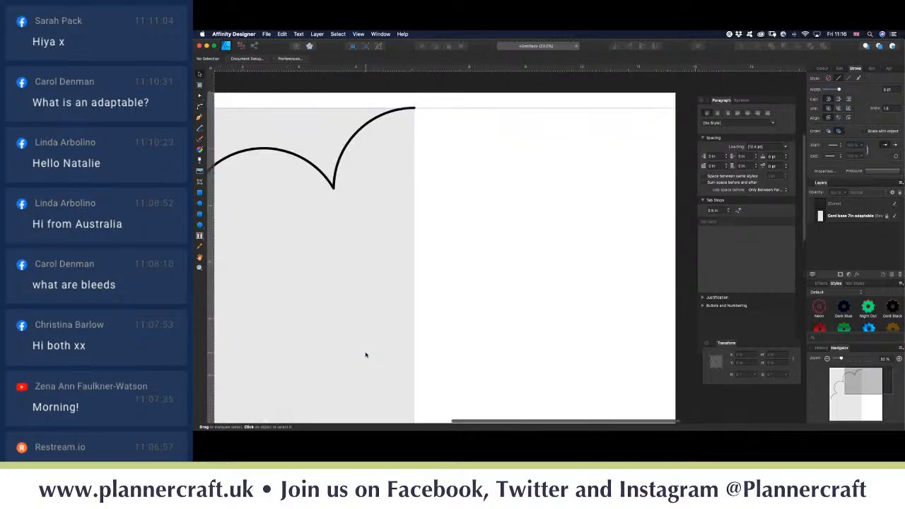
pyautogui.hscroll(-5, 540, 357)
pyautogui.scroll(-1, 539, 357)
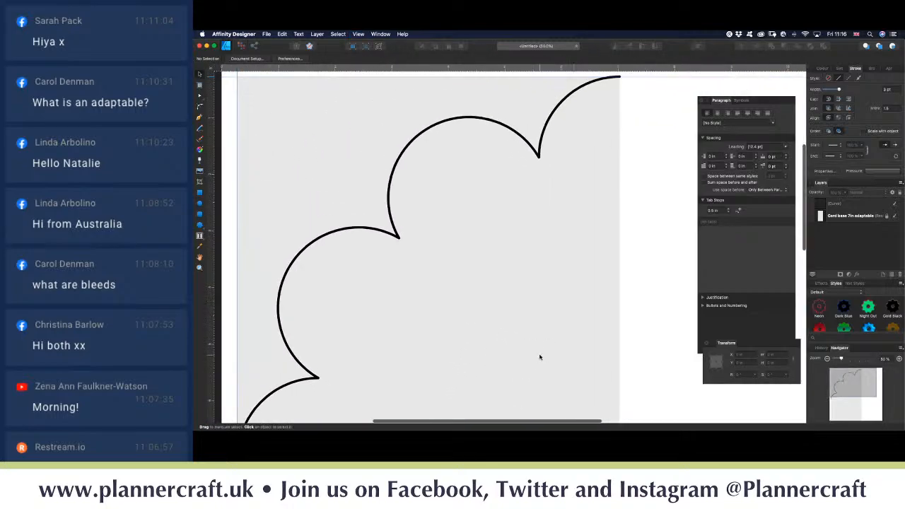
pyautogui.press('super+minus')
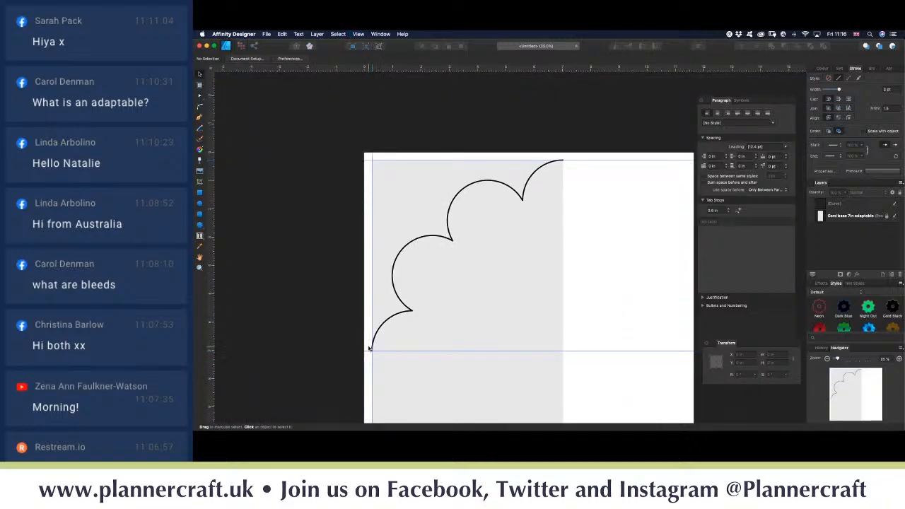
pyautogui.press('a')
pyautogui.click(373, 344)
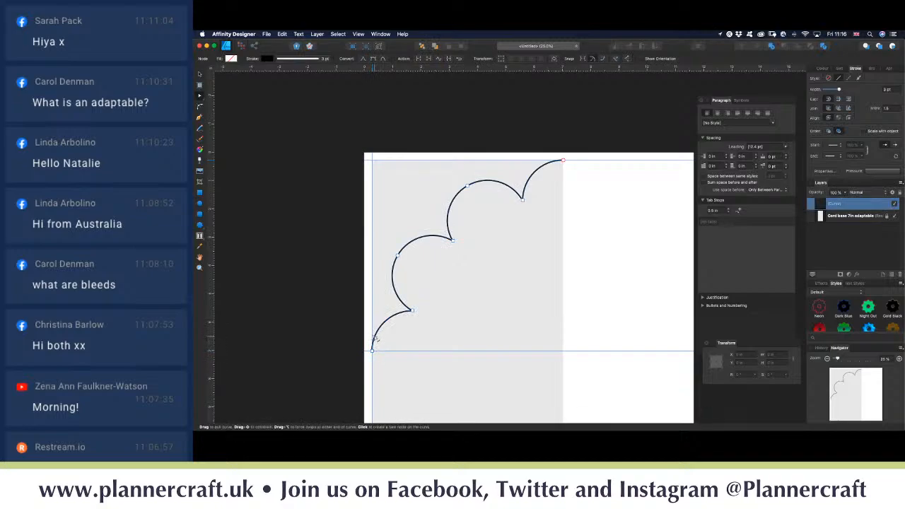
pyautogui.moveTo(376, 340); pyautogui.dragTo(381, 330)
pyautogui.click(374, 342)
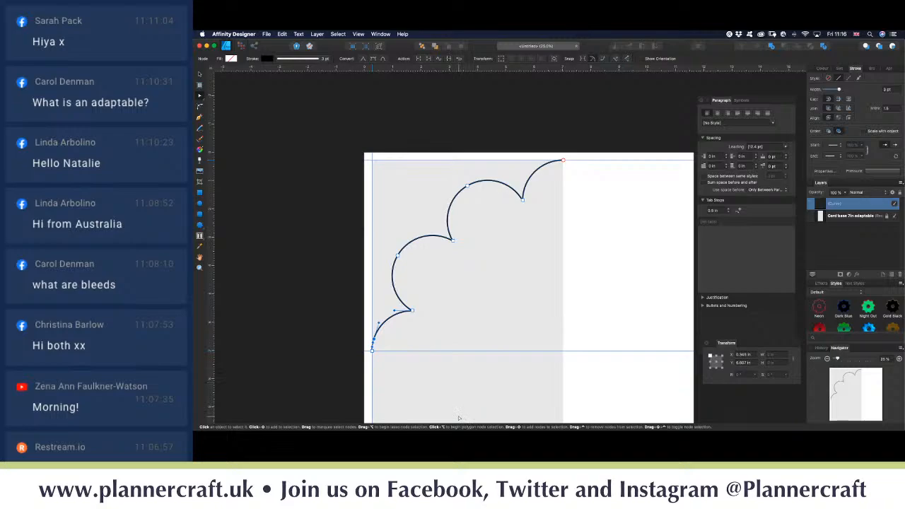
pyautogui.click(555, 163)
# Step: Remove the short end segments beyond the two added nodes so the scalloped curve stops just short of the guides
pyautogui.press('v')
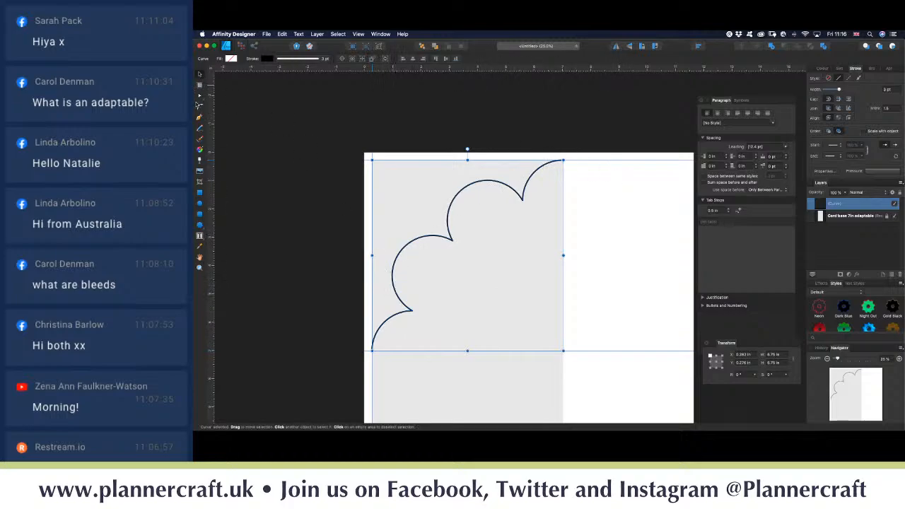
pyautogui.press('a')
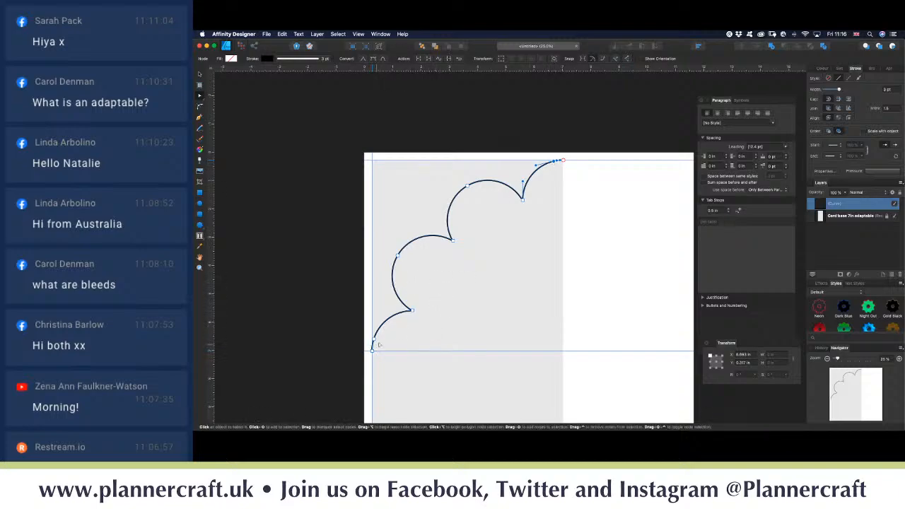
pyautogui.click(560, 161)
pyautogui.click(594, 171)
pyautogui.click(586, 300)
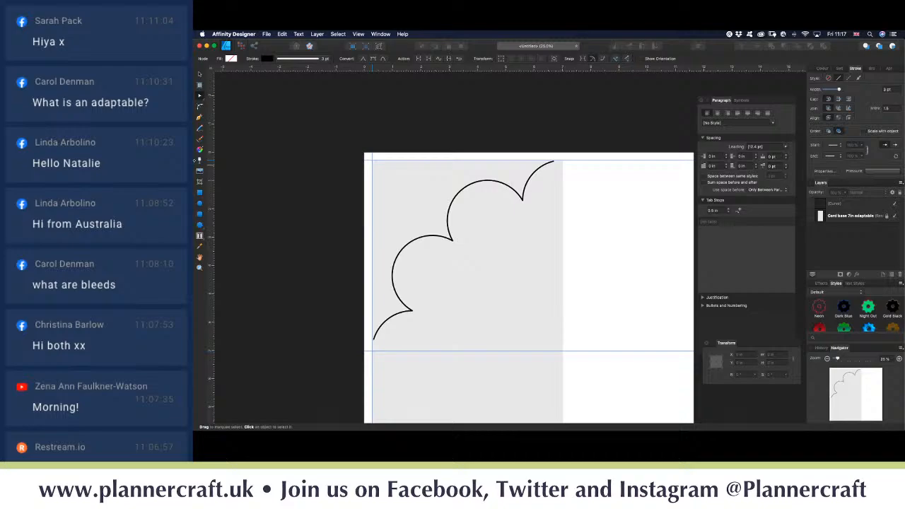
# Step: Draw an L-shaped path about 0.46 in wide and 0.61 in high at the card base's upper-left corner with the Pen tool
pyautogui.press('p')
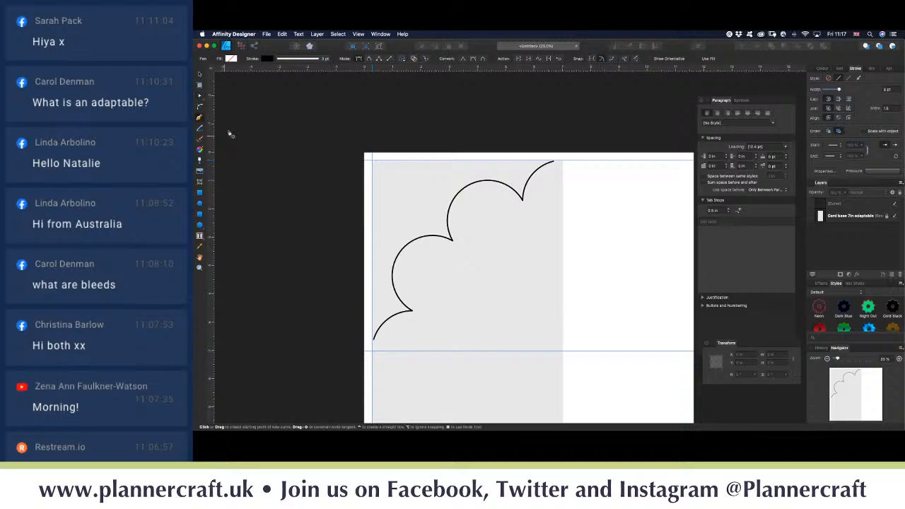
pyautogui.click(385, 161)
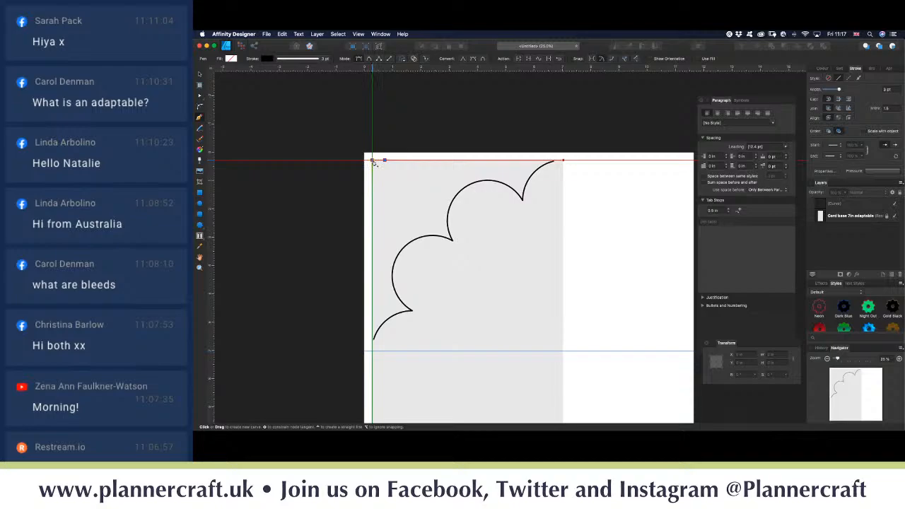
pyautogui.click(374, 162)
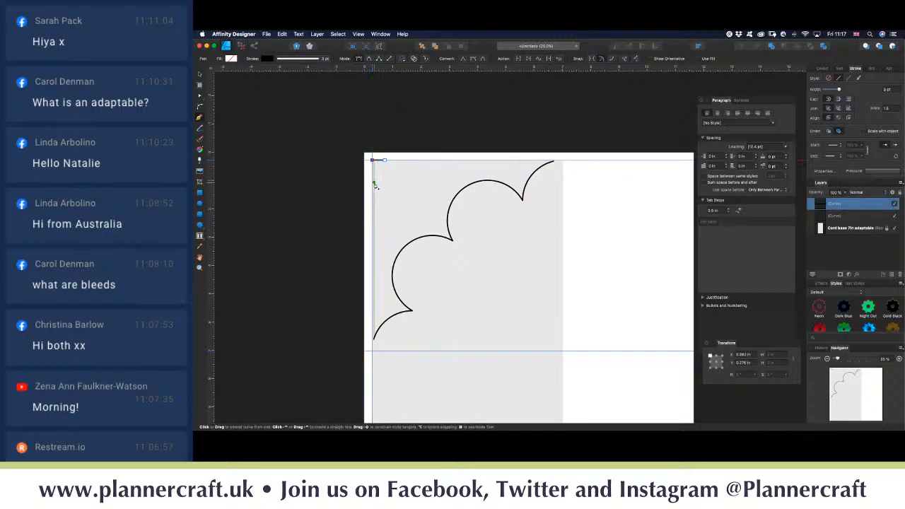
pyautogui.click(372, 179)
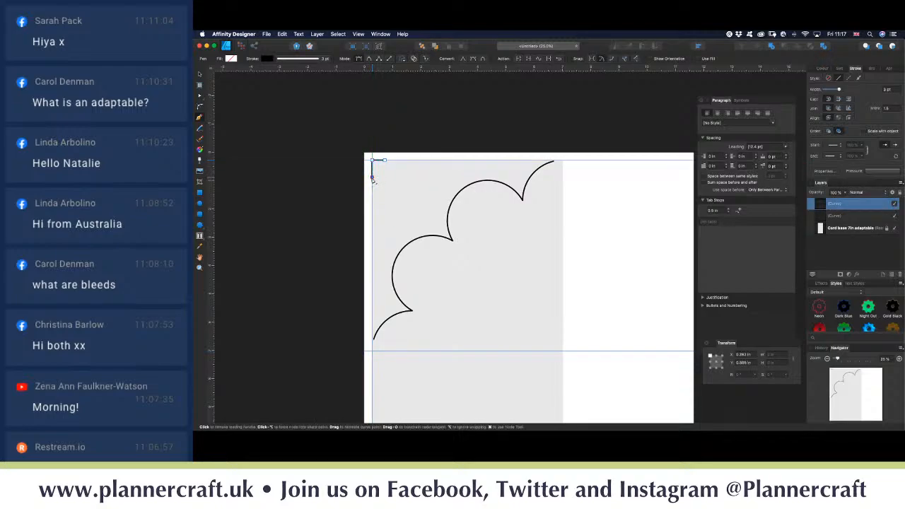
pyautogui.press('v')
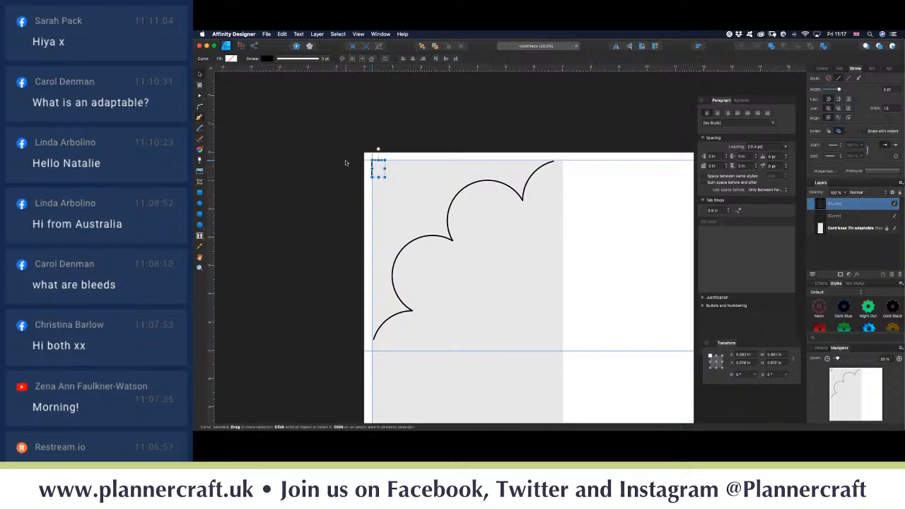
# Step: Examine the L-shaped path at the card base's upper-left corner up close, then the whole card layout
pyautogui.scroll(10, 345, 162)
pyautogui.scroll(-5, 345, 162)
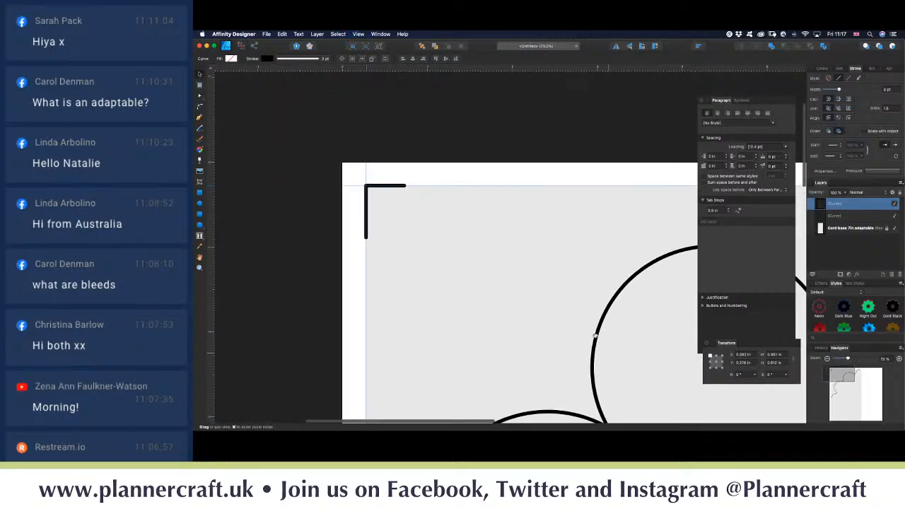
pyautogui.scroll(1, 452, 234)
pyautogui.hscroll(-1, 452, 234)
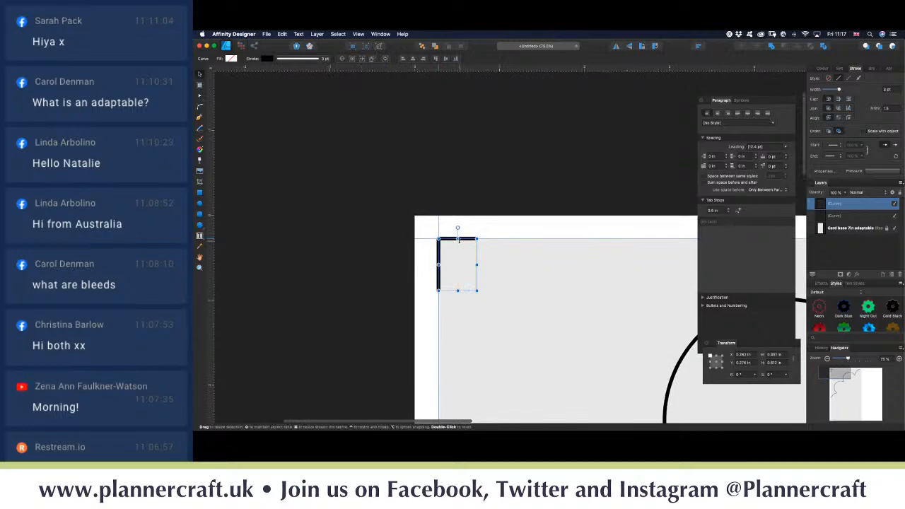
pyautogui.press('a')
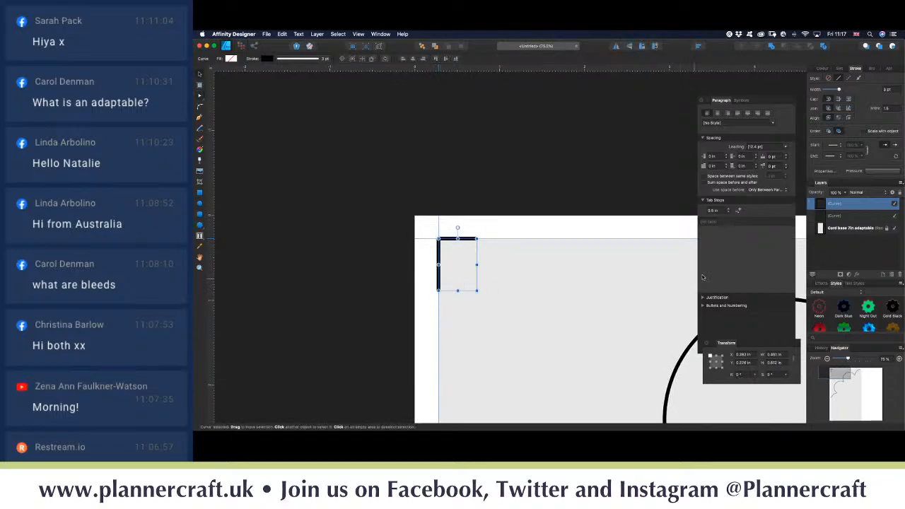
pyautogui.click(472, 198)
pyautogui.press('super+minus')
pyautogui.press('super+minus')
pyautogui.press('super+minus')
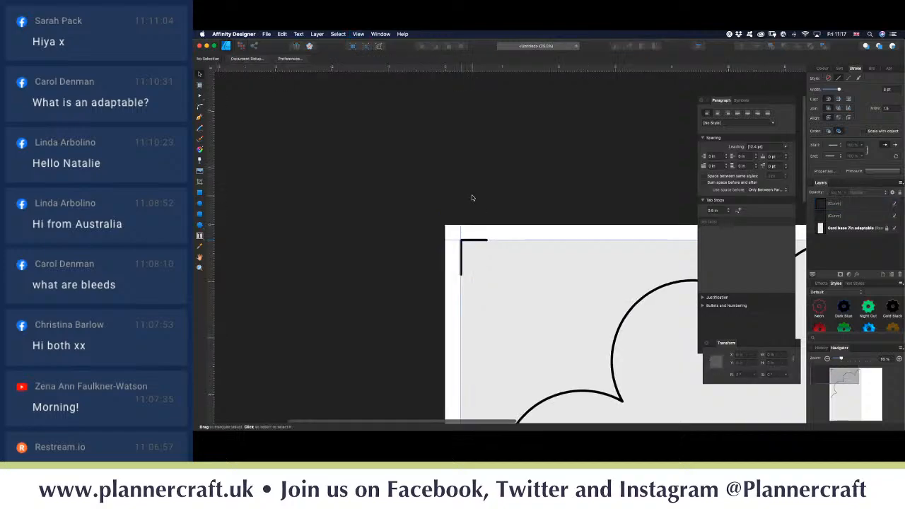
pyautogui.moveTo(534, 248); pyautogui.dragTo(415, 105)
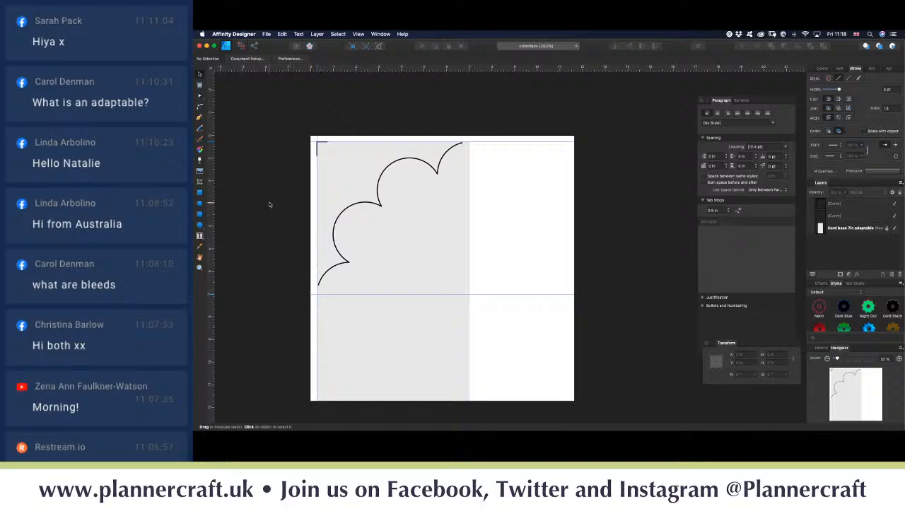
# Step: Draw a straight horizontal line 6.75 in long with the Pen tool across the card base along the fold guide
pyautogui.press('p')
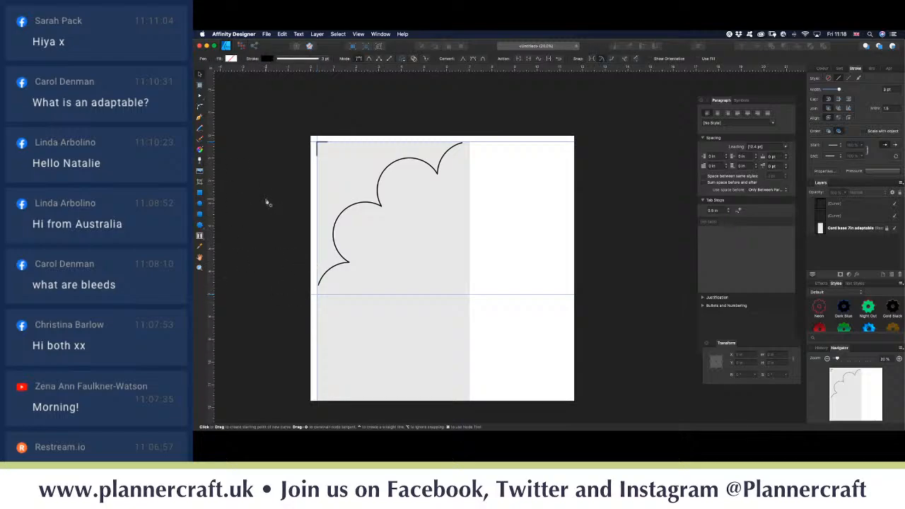
pyautogui.click(317, 296)
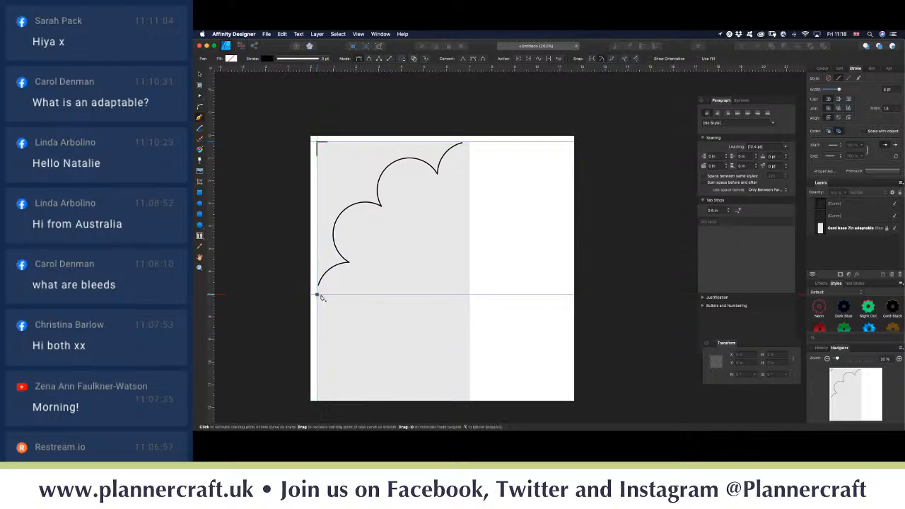
pyautogui.click(470, 295)
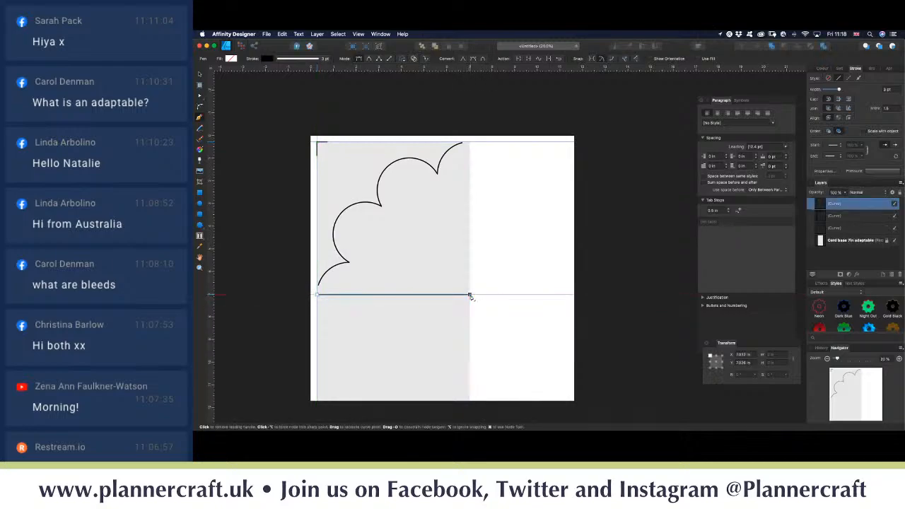
pyautogui.press('v')
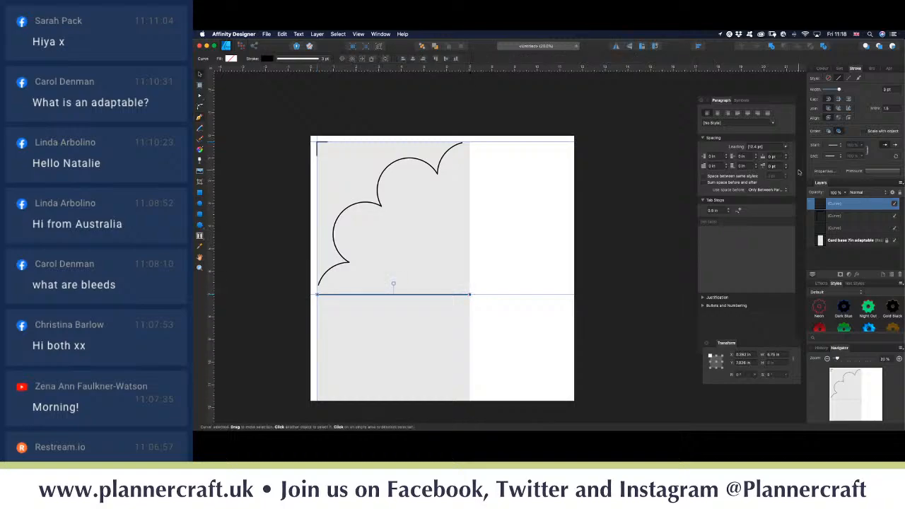
# Step: Change the fold line's stroke to a dashed style with a gap value of 4
pyautogui.click(848, 79)
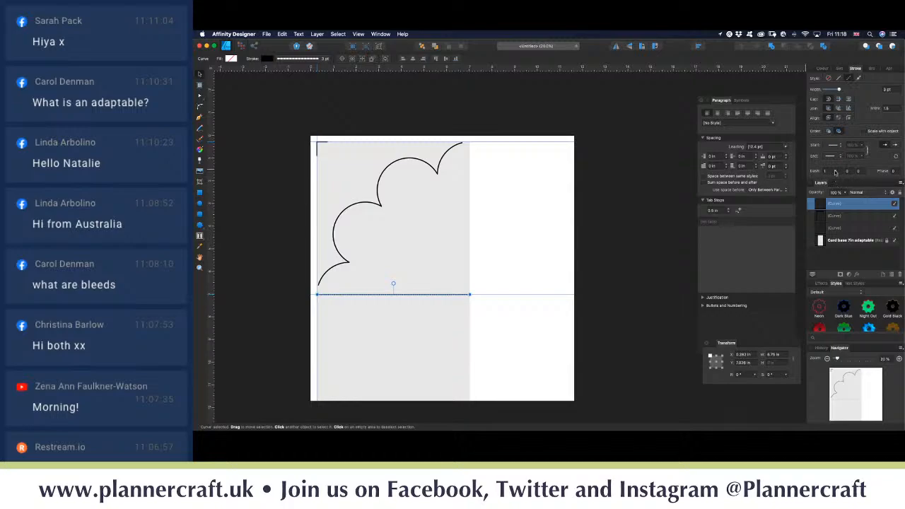
pyautogui.click(836, 171)
pyautogui.write('8')
pyautogui.click(825, 171)
pyautogui.click(835, 171)
pyautogui.write('4')
pyautogui.click(520, 237)
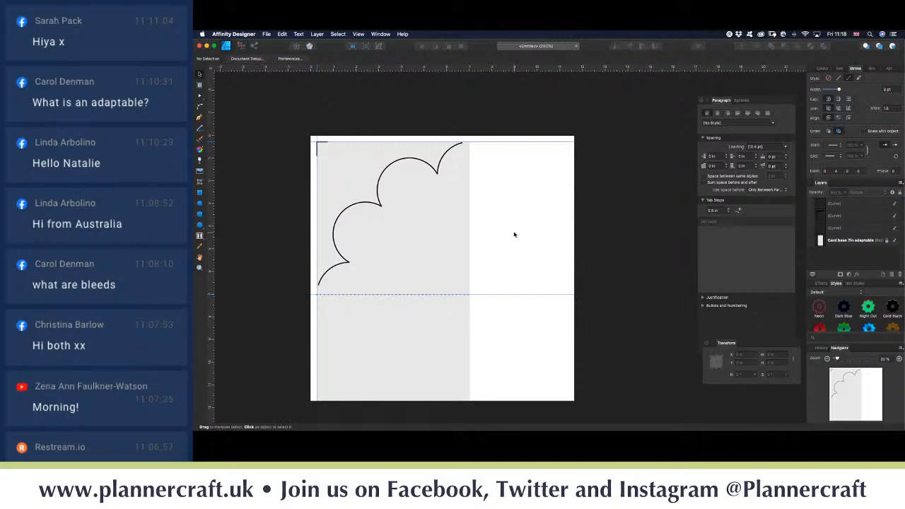
# Step: Unlock and delete the Card base 7in adaptable rectangle, keeping only the three curves
pyautogui.scroll(-3, 514, 235)
pyautogui.scroll(2, 514, 235)
pyautogui.hscroll(1, 514, 235)
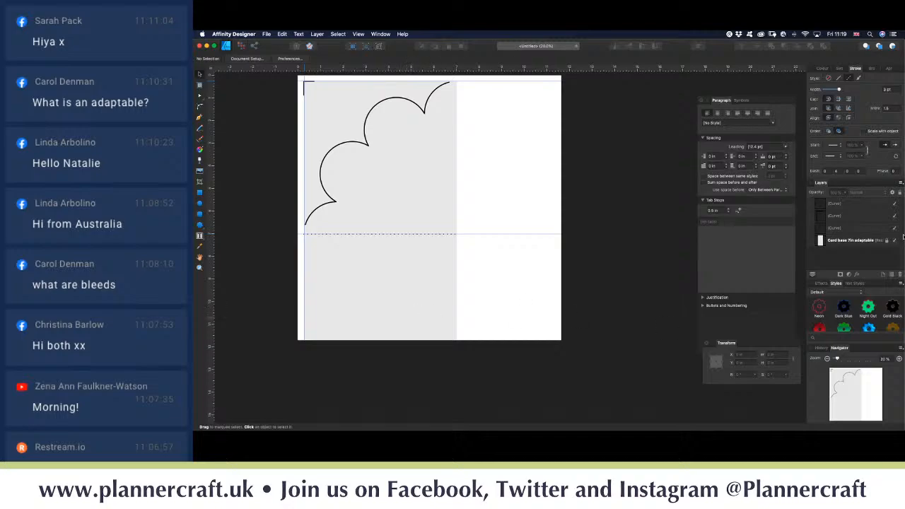
pyautogui.click(850, 240)
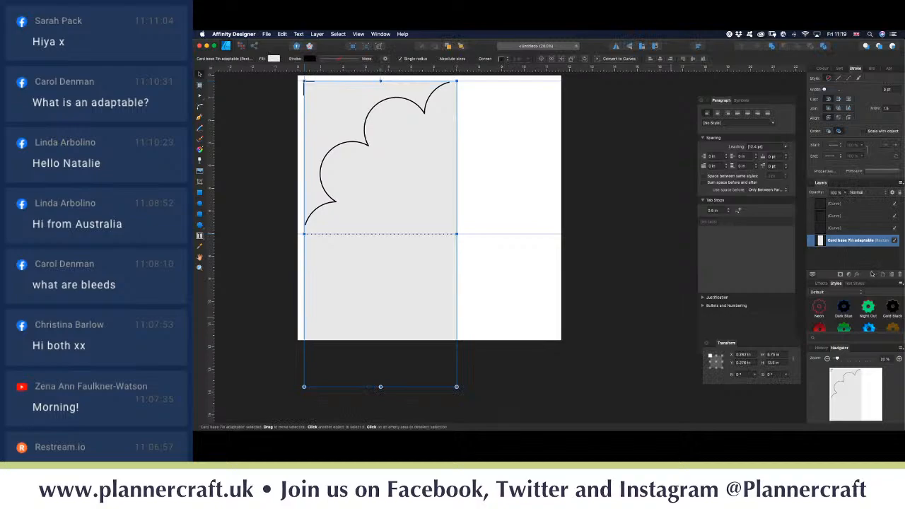
pyautogui.click(900, 274)
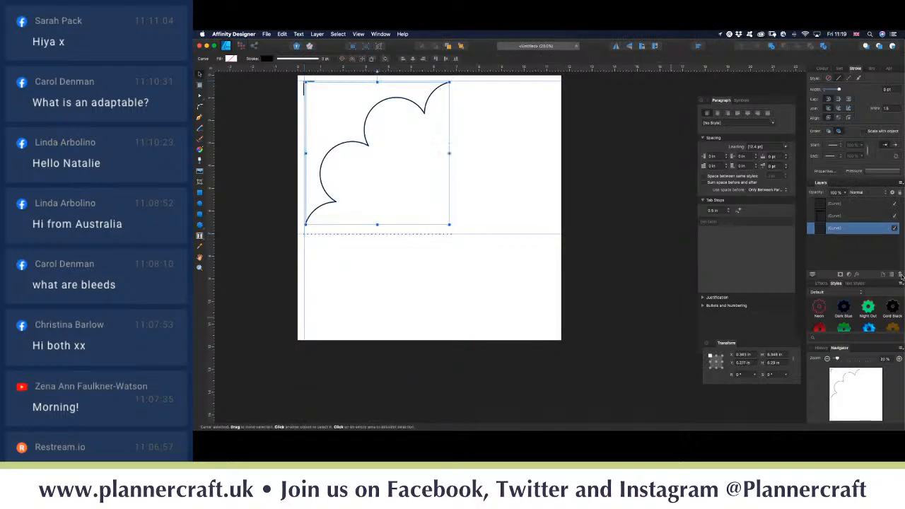
pyautogui.click(598, 253)
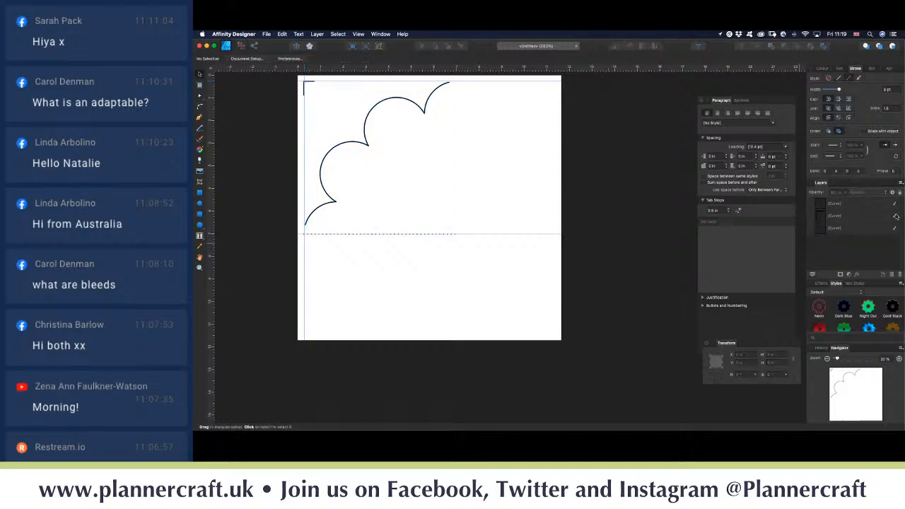
# Step: Group the L-shaped path, scalloped curve and fold line, and rename the group Cloud card 7in Adaptable
pyautogui.click(870, 204)
pyautogui.keyDown('shift'); pyautogui.click(852, 227); pyautogui.keyUp('shift')
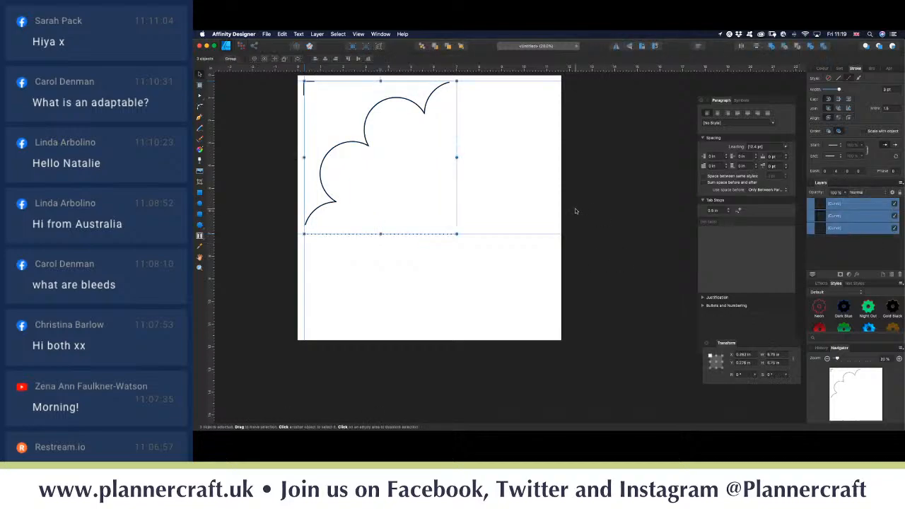
pyautogui.press('super+g')
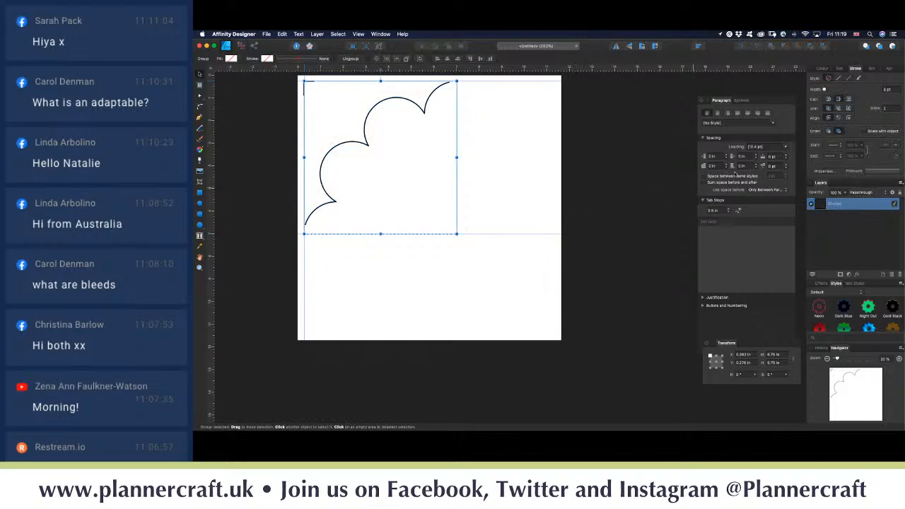
pyautogui.doubleClick(837, 206)
pyautogui.doubleClick(835, 205)
pyautogui.write('C')
pyautogui.press('BackSpace')
pyautogui.write('Cloud card 7in Adaptable')
pyautogui.press('Return')
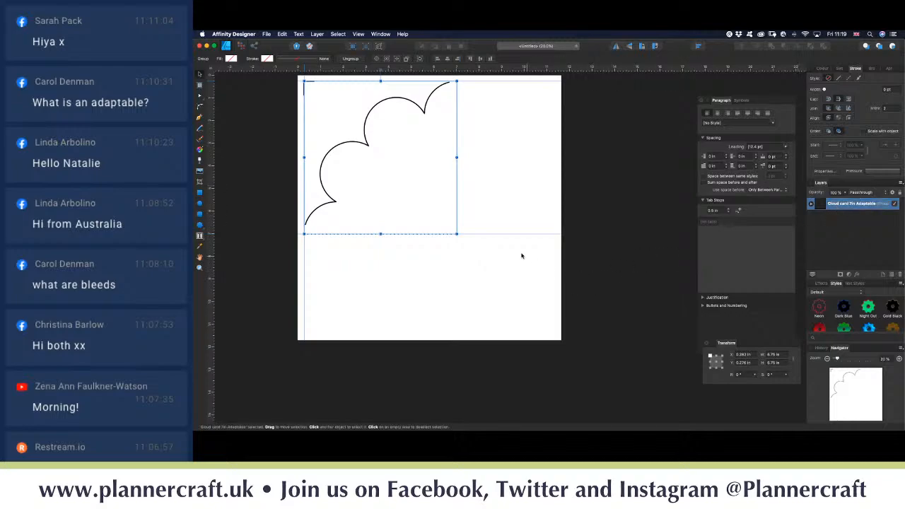
pyautogui.click(478, 254)
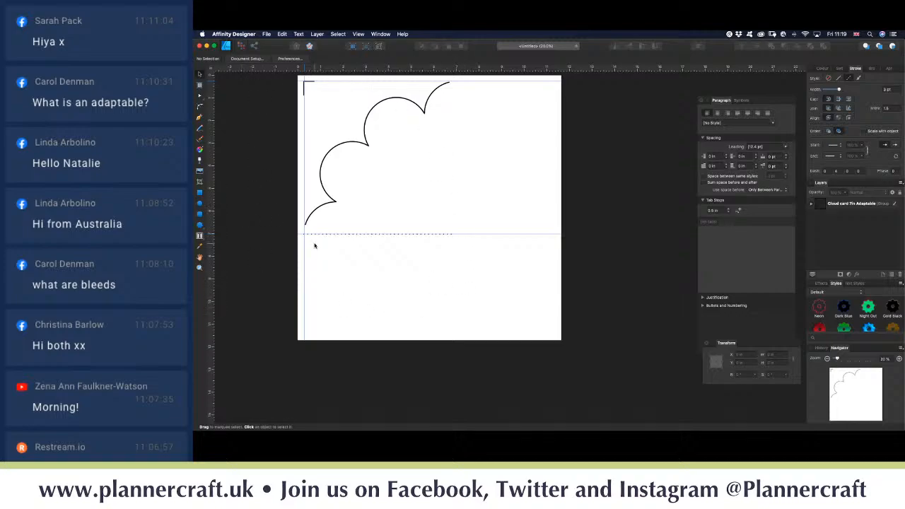
# Step: Save the document as Cloud Card Blank in the Streaming folder
pyautogui.click(267, 34)
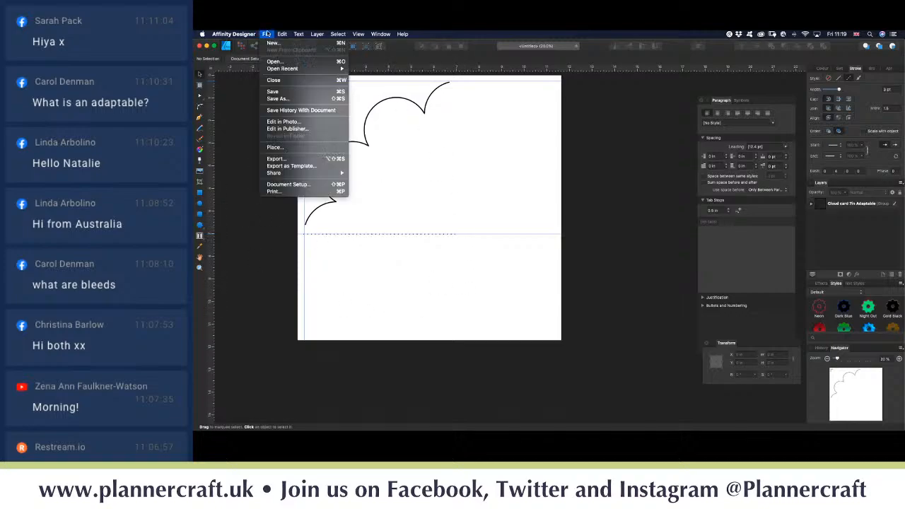
pyautogui.click(277, 99)
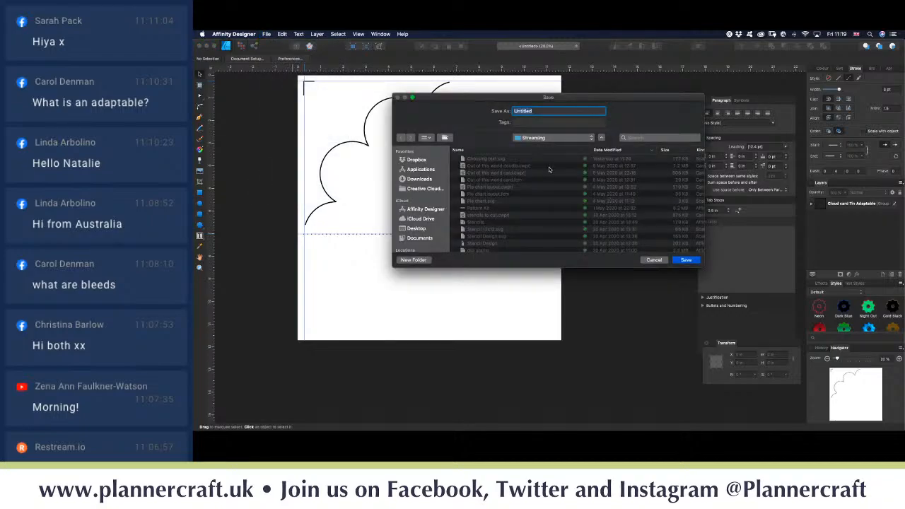
pyautogui.write('Cloud Card (Blank')
pyautogui.click(685, 261)
# Step: Export the whole document as an SVG named Cloud Card Blank to the Streaming folder and close the document
pyautogui.click(266, 34)
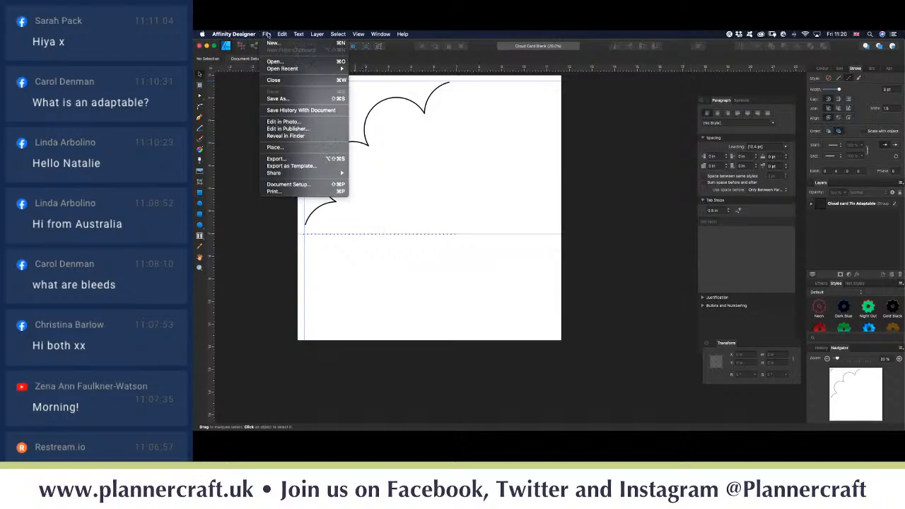
pyautogui.click(276, 159)
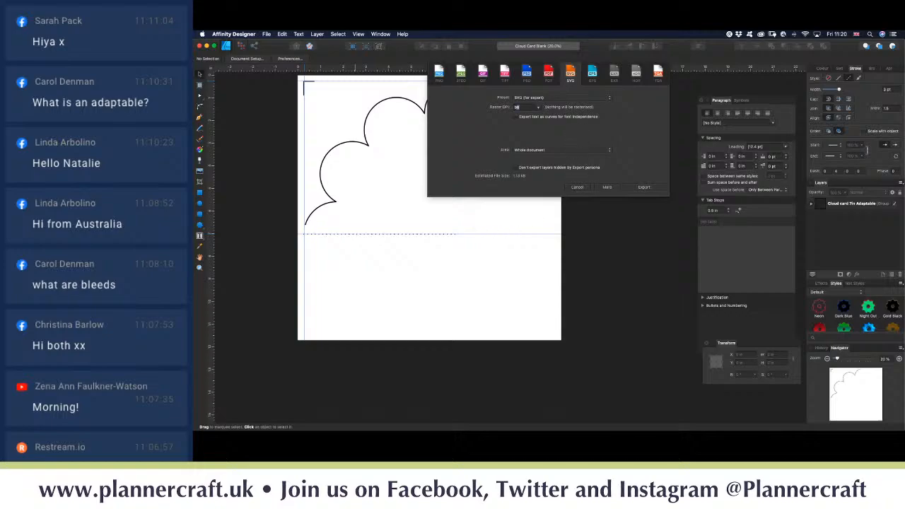
pyautogui.click(642, 188)
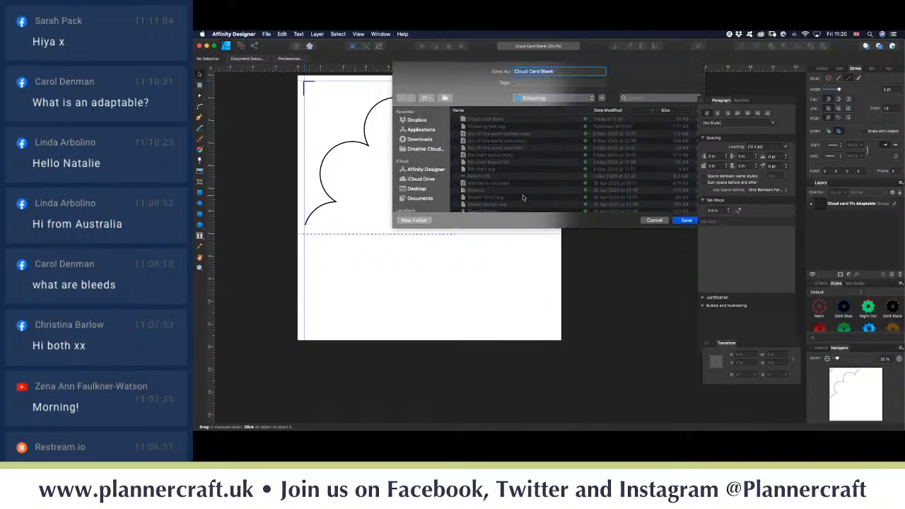
pyautogui.click(686, 221)
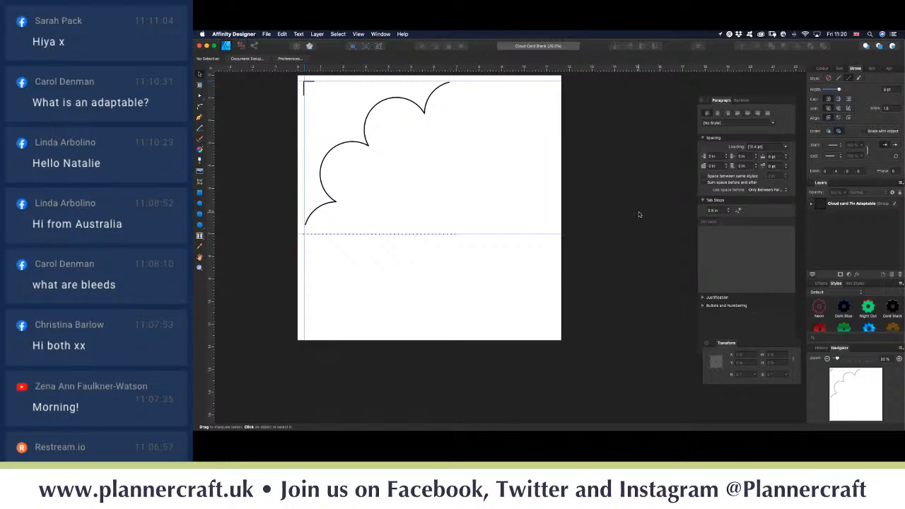
pyautogui.press('super+w')
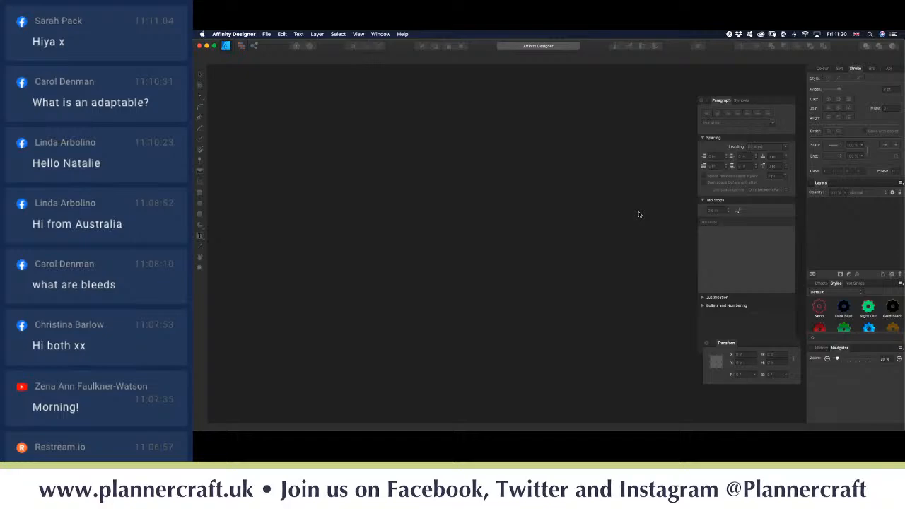
# Step: Create a new document from the ScanNCut 12x24 Mat Active Area preset with inches as the document units
pyautogui.click(266, 35)
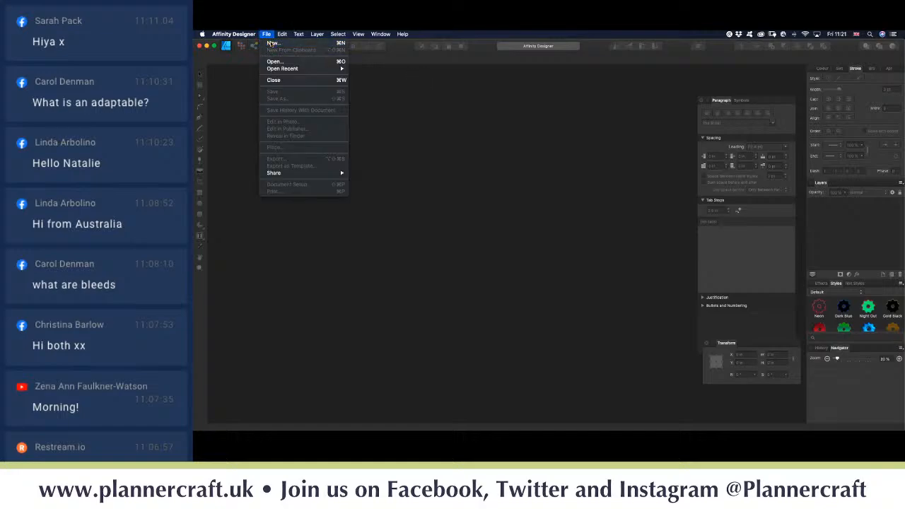
pyautogui.click(272, 43)
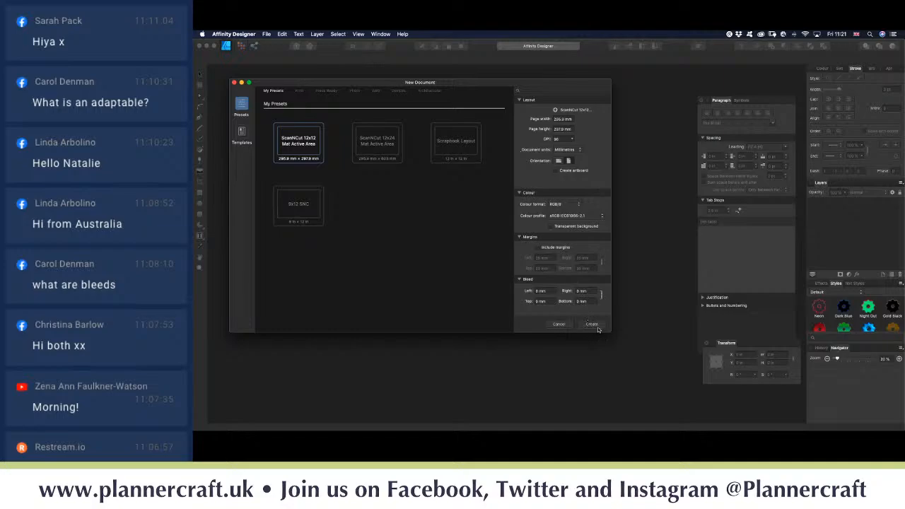
pyautogui.click(383, 142)
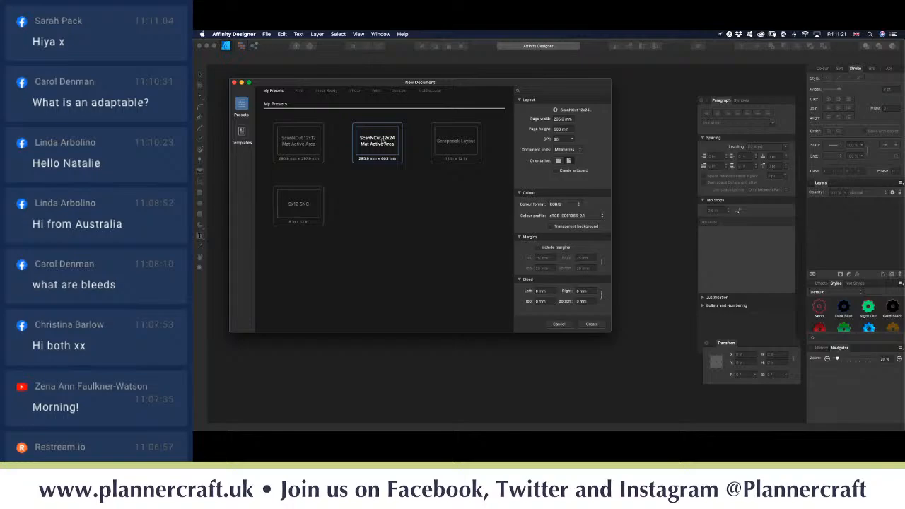
pyautogui.click(577, 149)
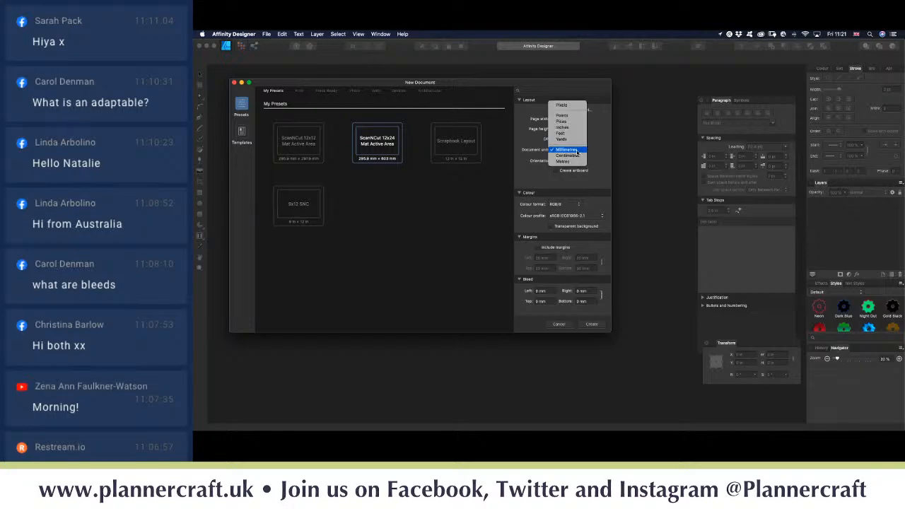
pyautogui.click(570, 128)
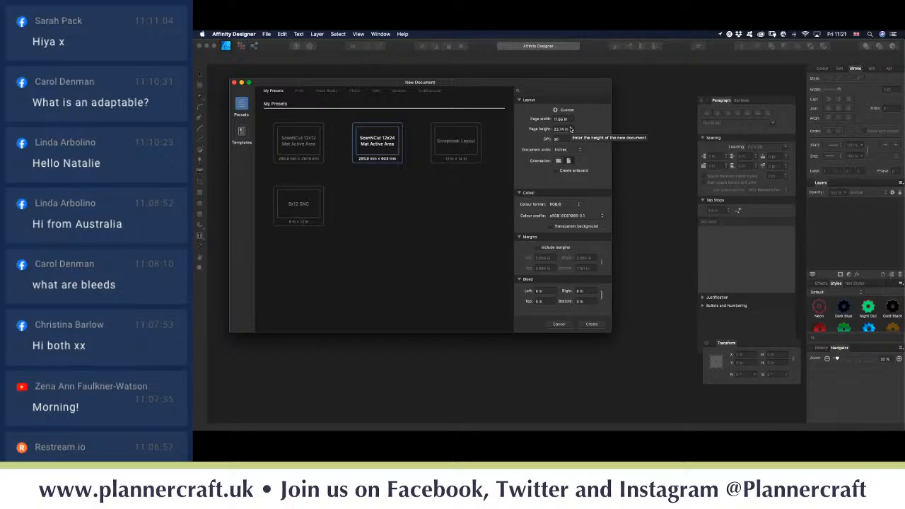
pyautogui.click(588, 329)
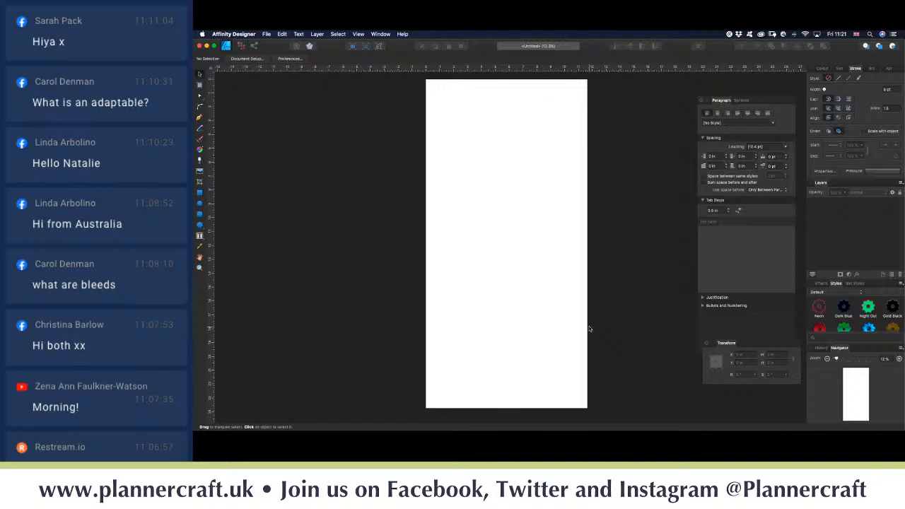
# Step: Draw a rectangle about 6.2 in square near the blank page's upper-left corner
pyautogui.click(199, 192)
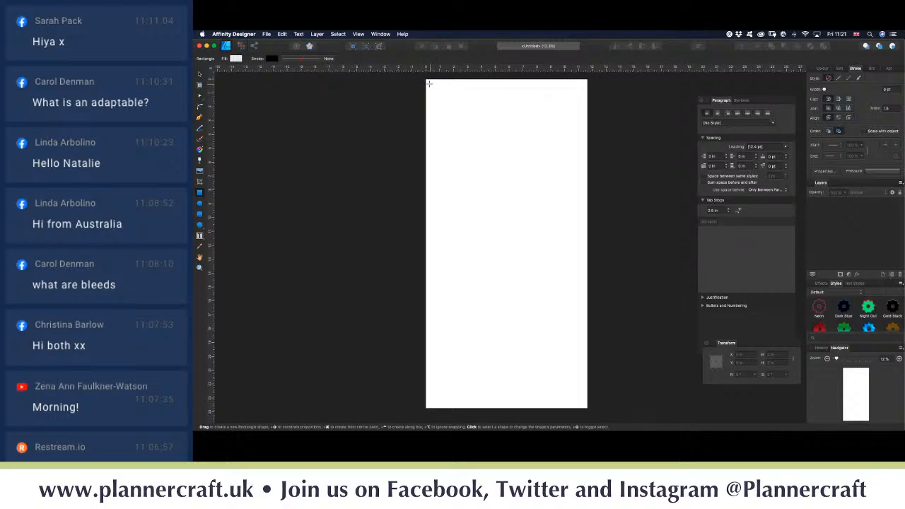
pyautogui.moveTo(428, 84); pyautogui.dragTo(511, 171)
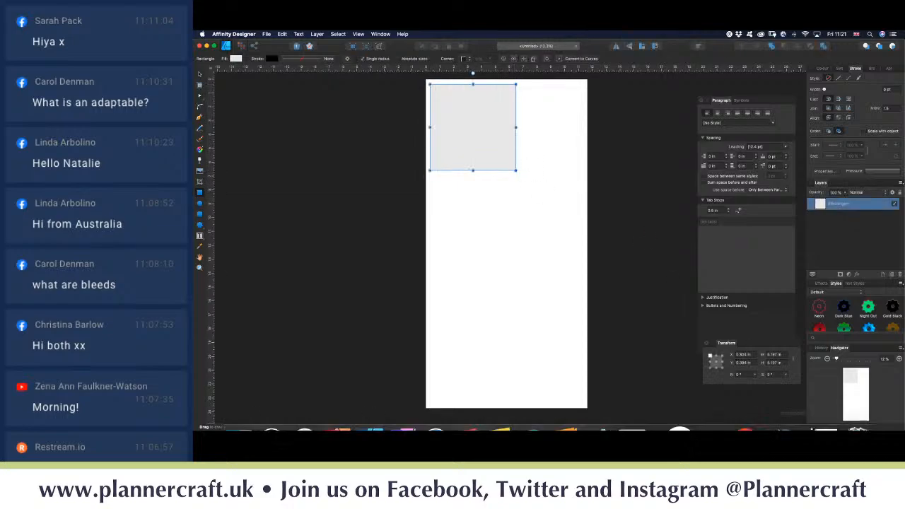
pyautogui.moveTo(792, 422)
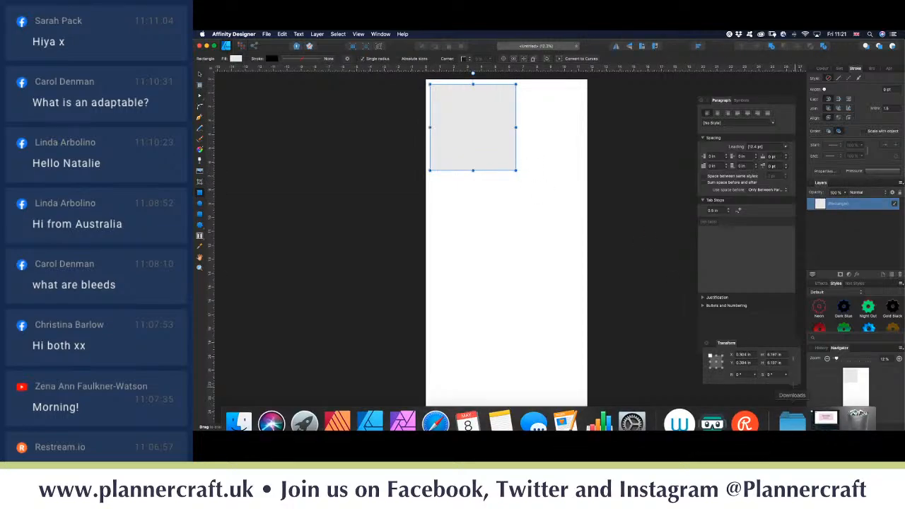
# Step: Resize the rectangle proportionally to 6 in square and fill it with the page's white
pyautogui.click(778, 355)
pyautogui.write('6')
pyautogui.press('Return')
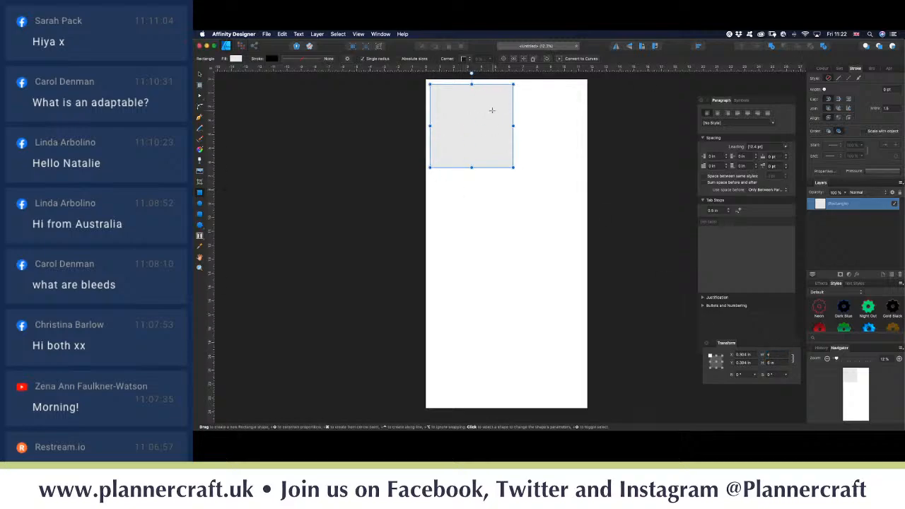
pyautogui.press('i')
pyautogui.moveTo(494, 154); pyautogui.dragTo(505, 202)
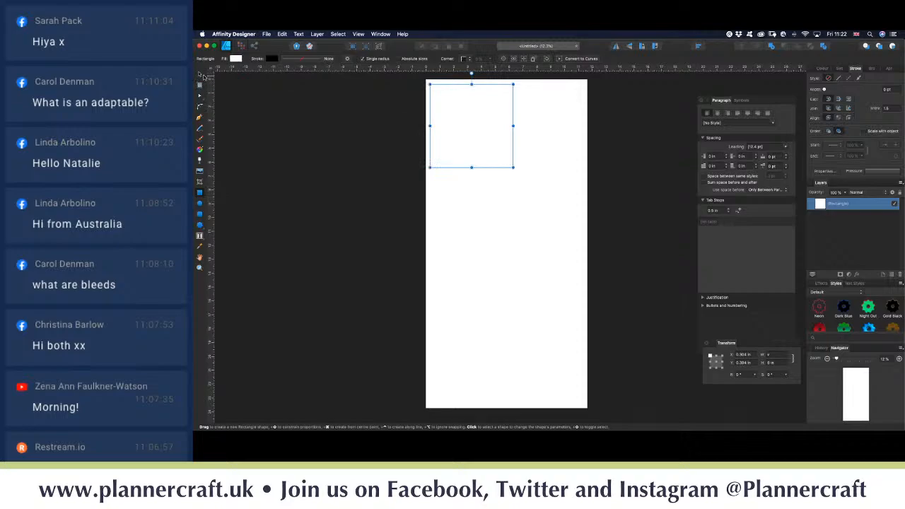
# Step: Duplicate the square lower on the page and fill both squares with mid-grey
pyautogui.click(199, 75)
pyautogui.moveTo(469, 121); pyautogui.dragTo(478, 246)
pyautogui.press('super+a')
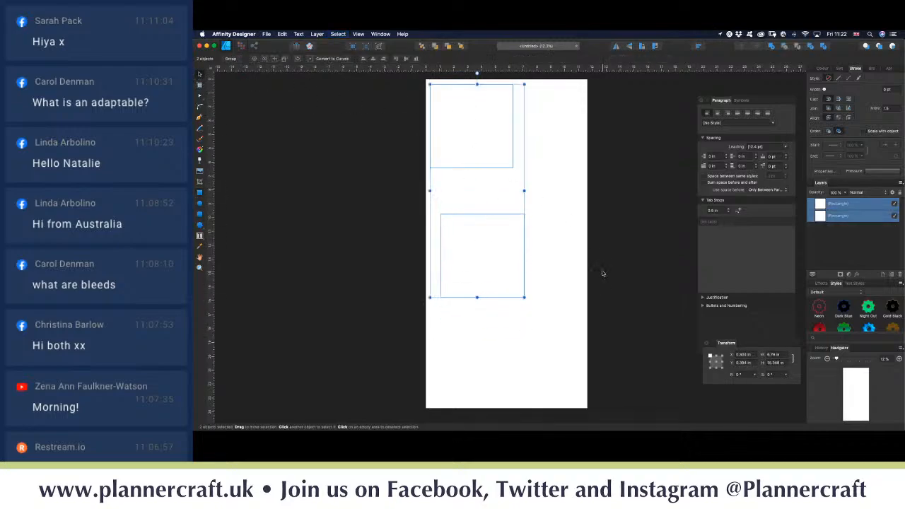
pyautogui.click(841, 69)
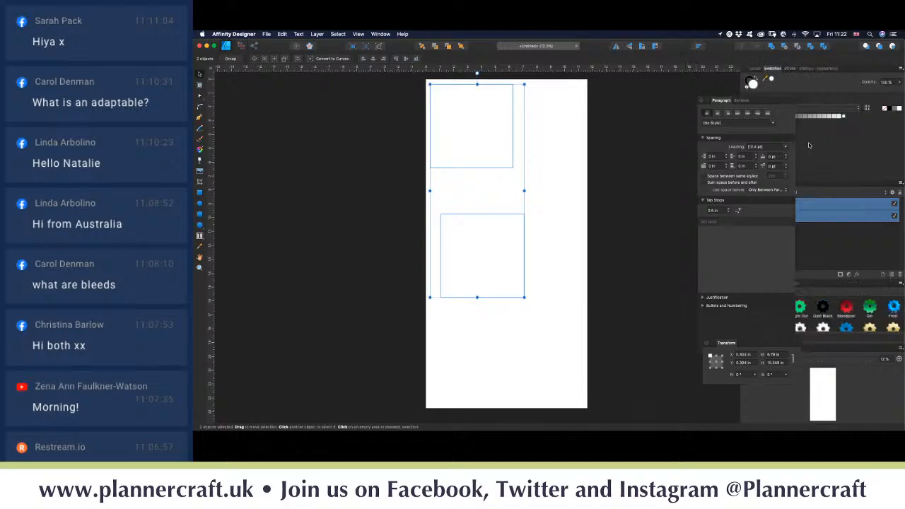
pyautogui.click(806, 118)
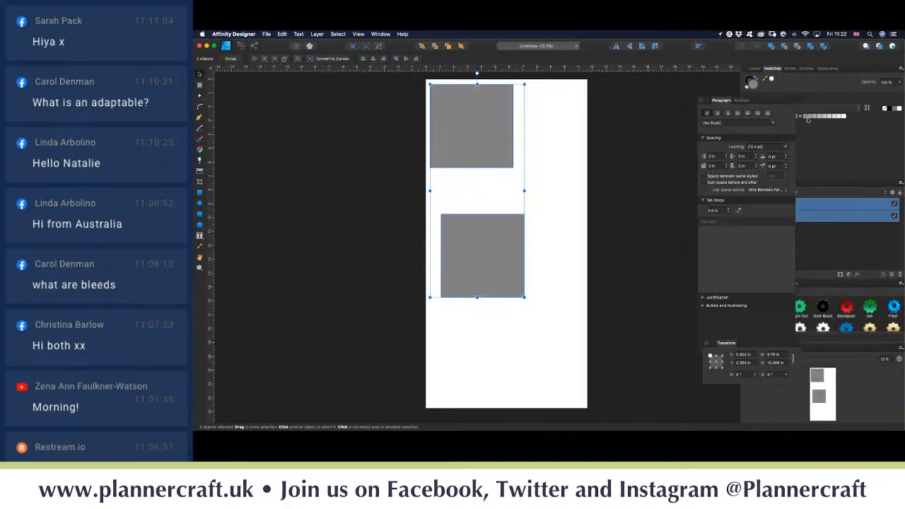
pyautogui.click(790, 69)
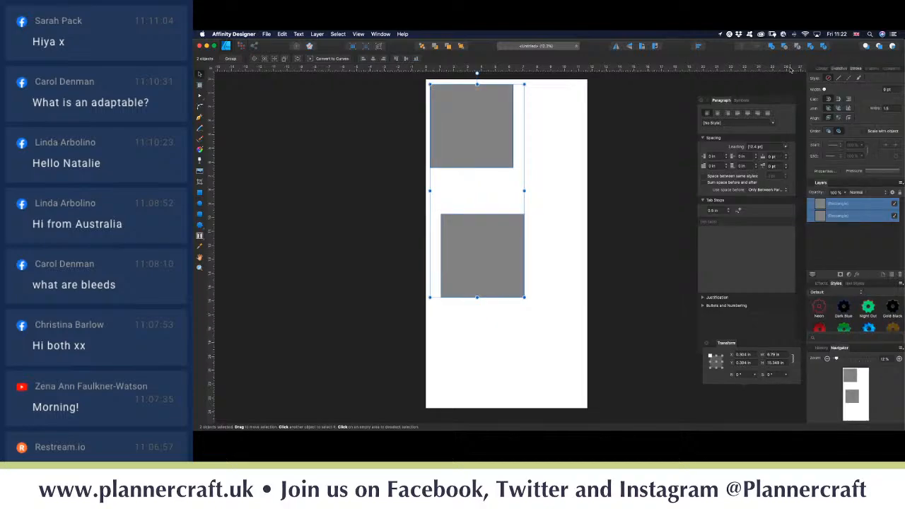
# Step: Snap the copy flush beneath the first square and add a third matching square directly below it
pyautogui.click(519, 204)
pyautogui.moveTo(497, 227); pyautogui.dragTo(482, 285)
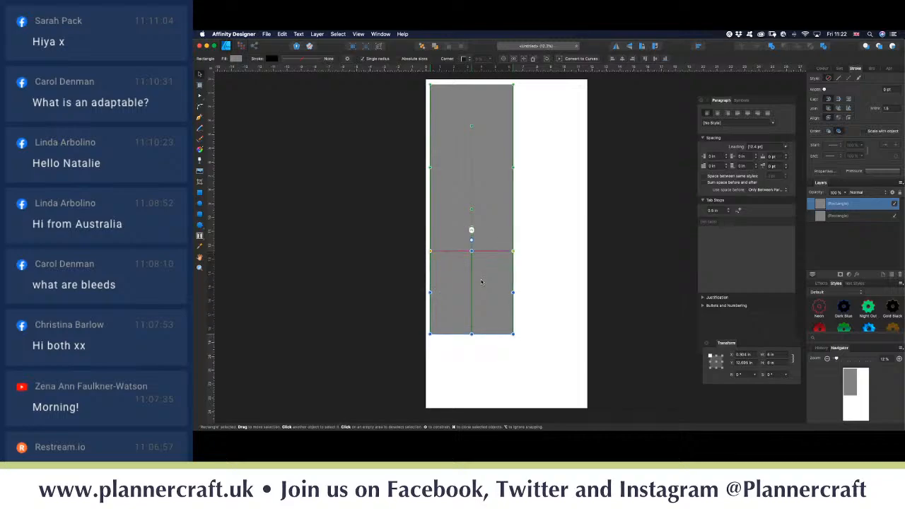
pyautogui.click(547, 176)
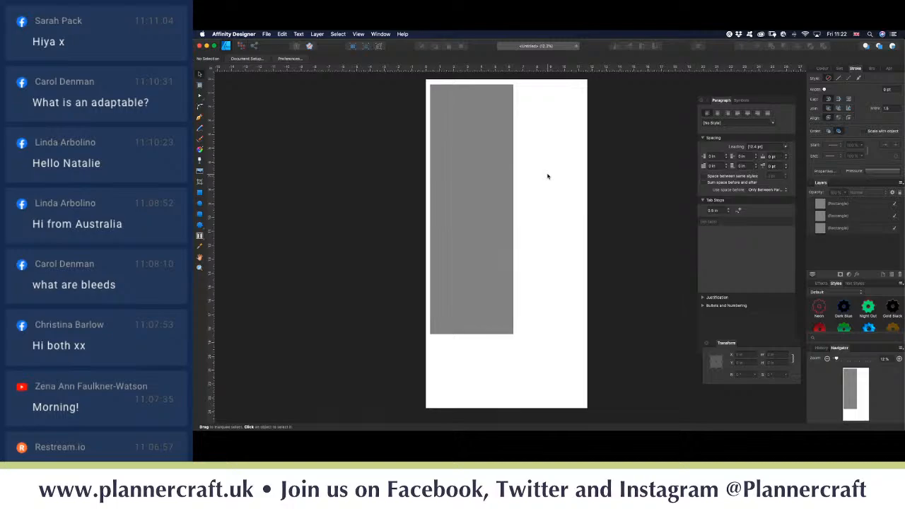
# Step: Shift the middle square down, then snap it back flush between the upper and lower squares
pyautogui.press('super+equal')
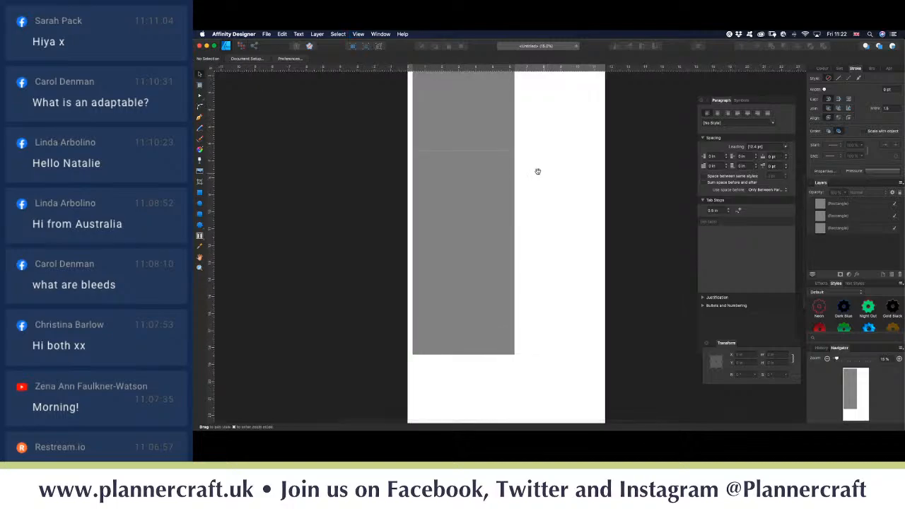
pyautogui.hscroll(-4, 544, 184)
pyautogui.scroll(3, 544, 184)
pyautogui.click(539, 228)
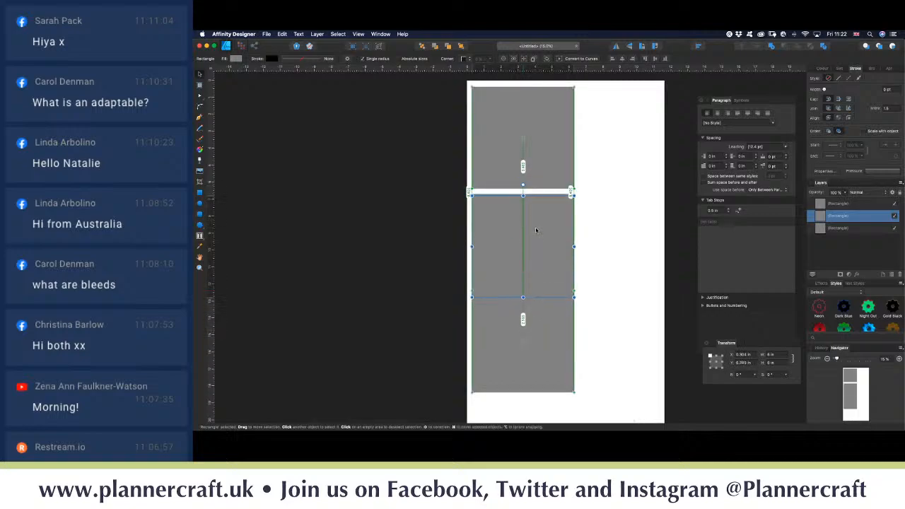
pyautogui.click(539, 306)
pyautogui.click(612, 303)
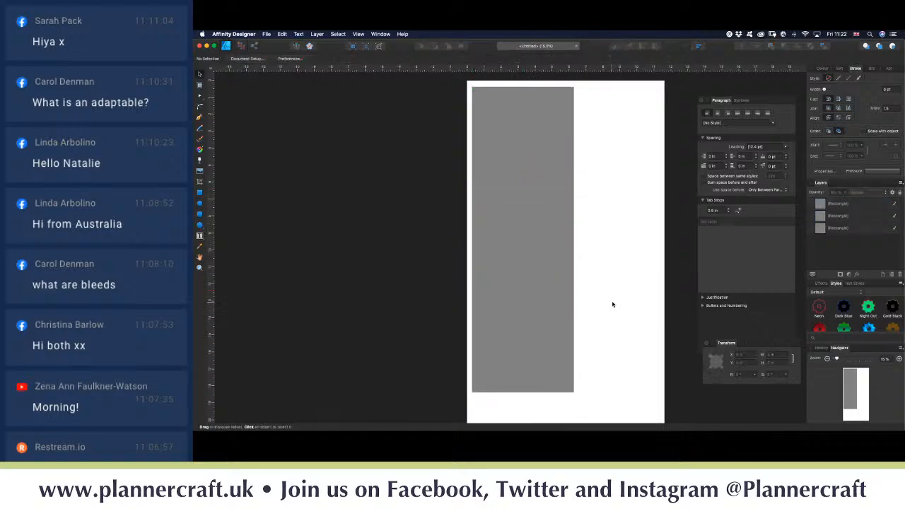
# Step: Group the three stacked squares and lock the group
pyautogui.click(837, 205)
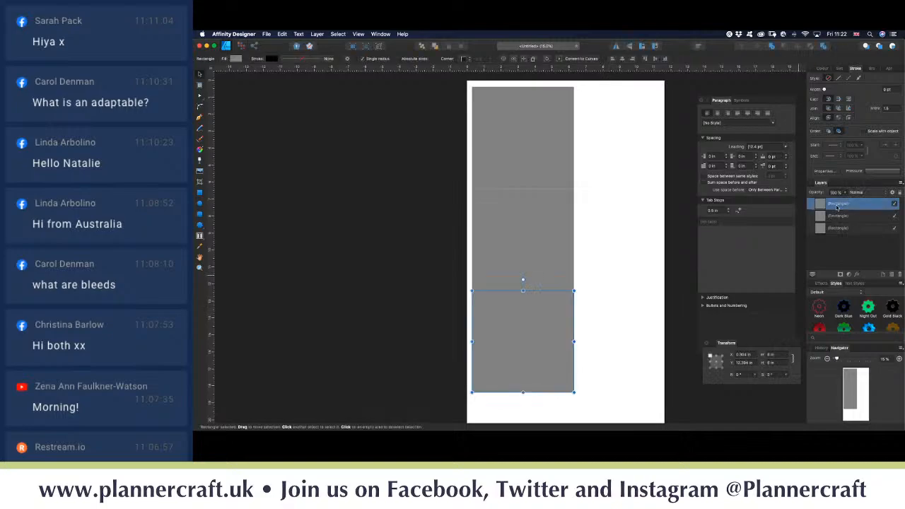
pyautogui.keyDown('shift'); pyautogui.click(837, 228); pyautogui.keyUp('shift')
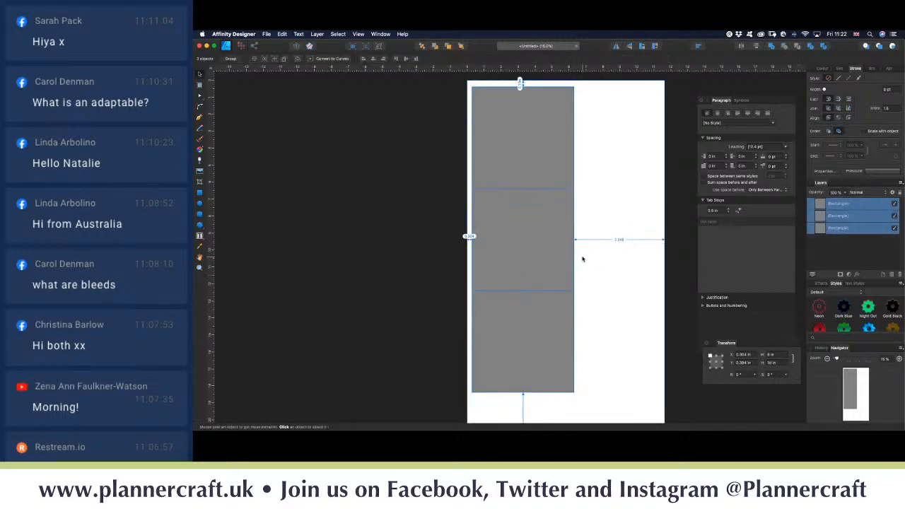
pyautogui.press('super+g')
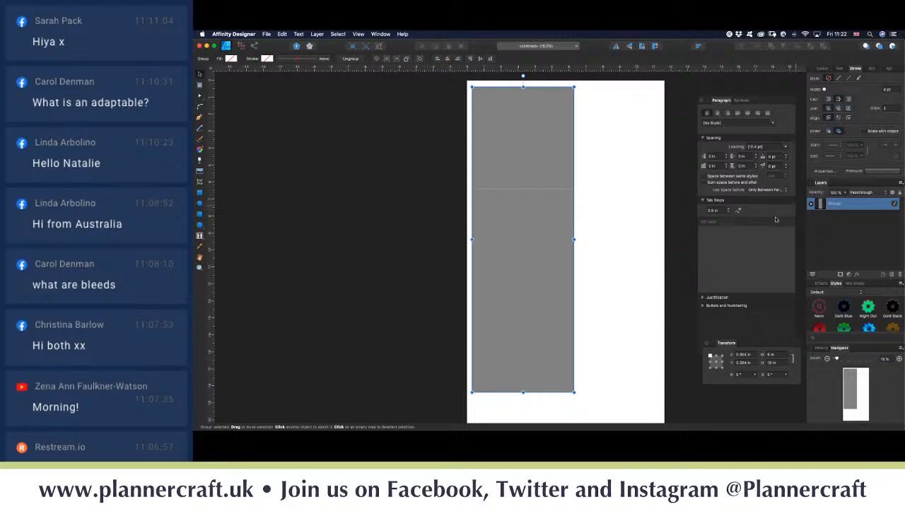
pyautogui.click(812, 204)
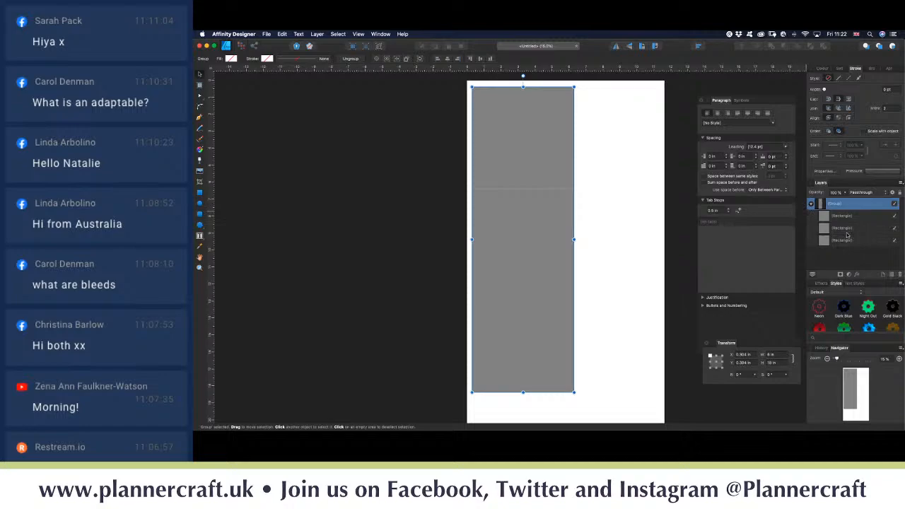
pyautogui.click(593, 144)
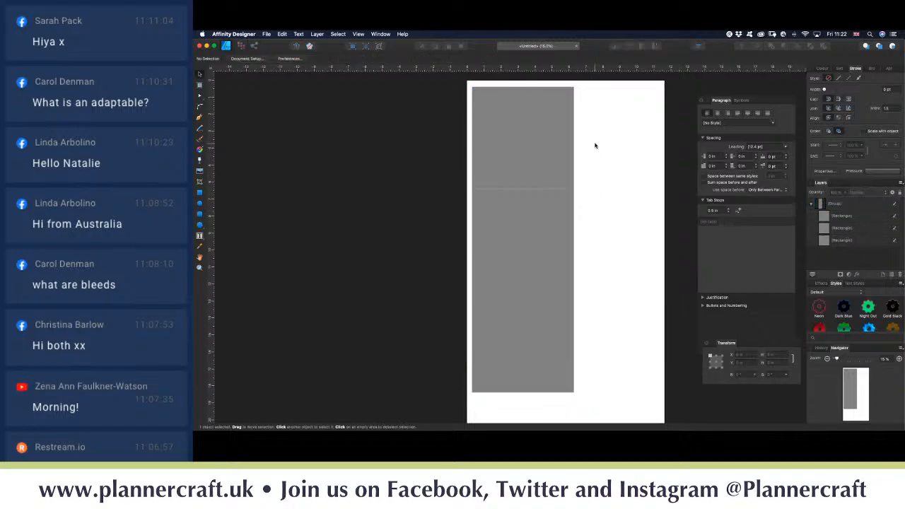
pyautogui.click(871, 205)
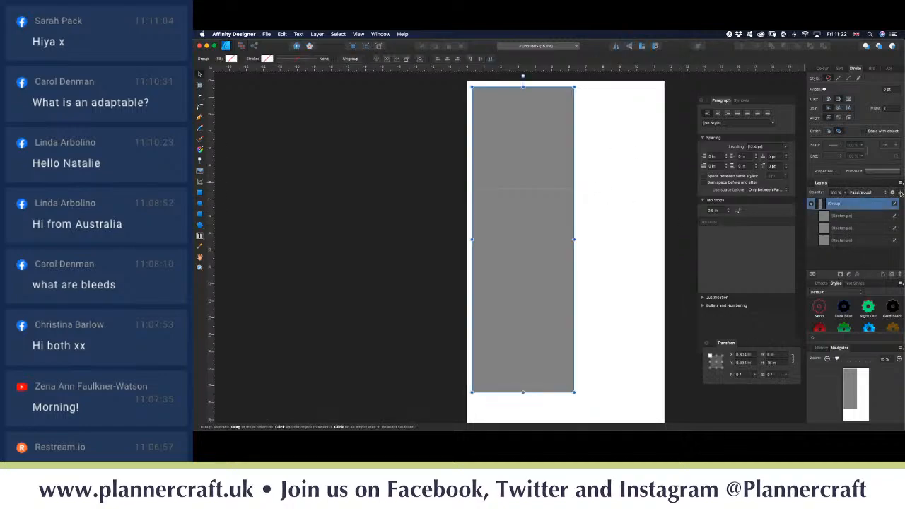
pyautogui.click(614, 178)
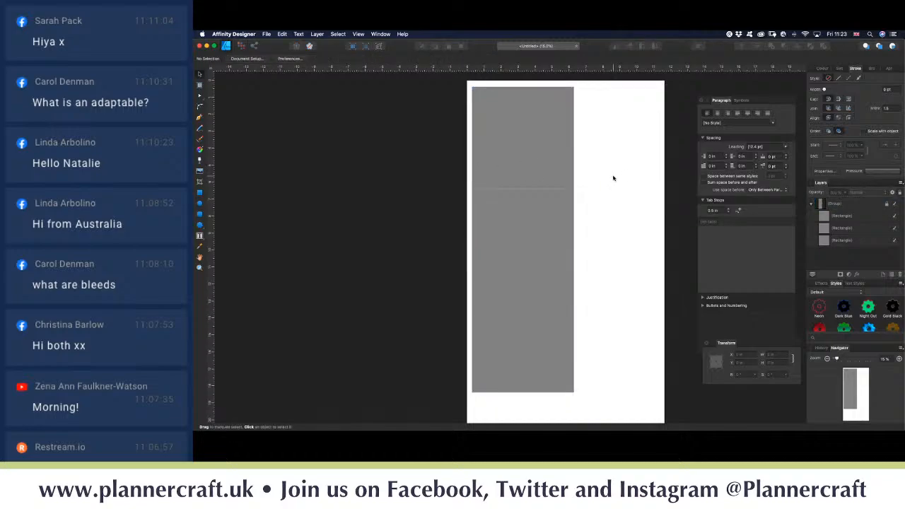
# Step: Swap the fill and stroke colours of the three squares inside the locked group and give them a thicker solid grey stroke
pyautogui.press('super+equal')
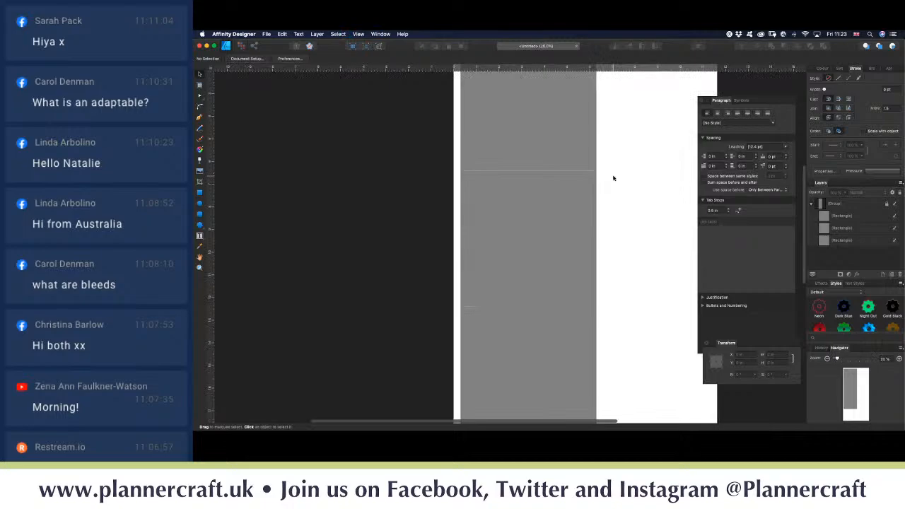
pyautogui.scroll(3, 590, 212)
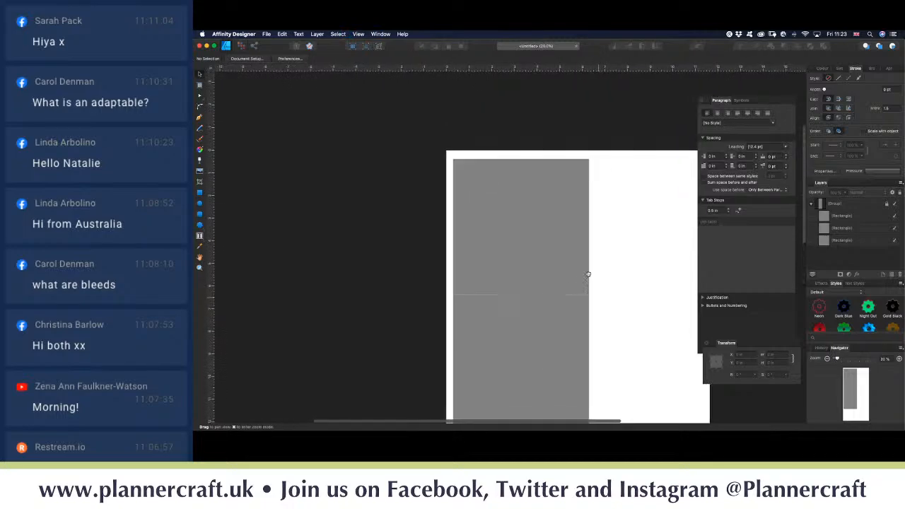
pyautogui.click(842, 217)
pyautogui.keyDown('shift'); pyautogui.click(843, 240); pyautogui.keyUp('shift')
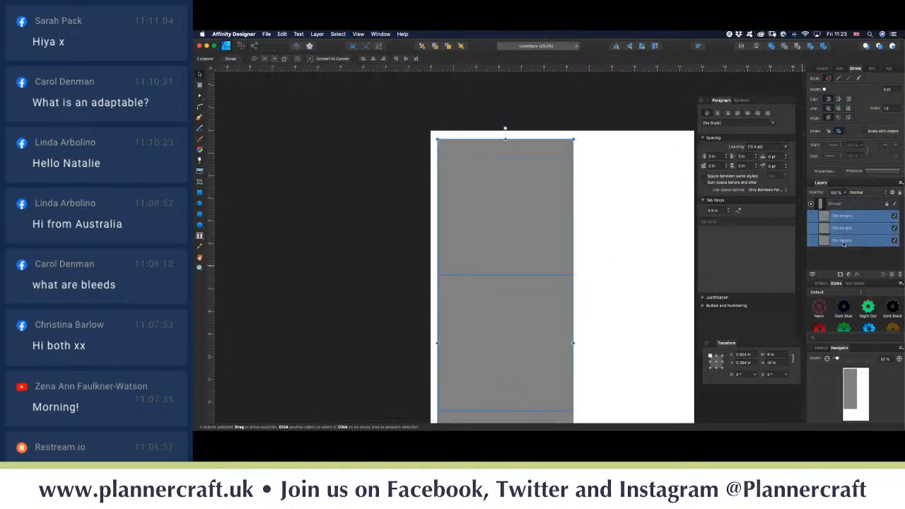
pyautogui.click(823, 68)
pyautogui.click(753, 80)
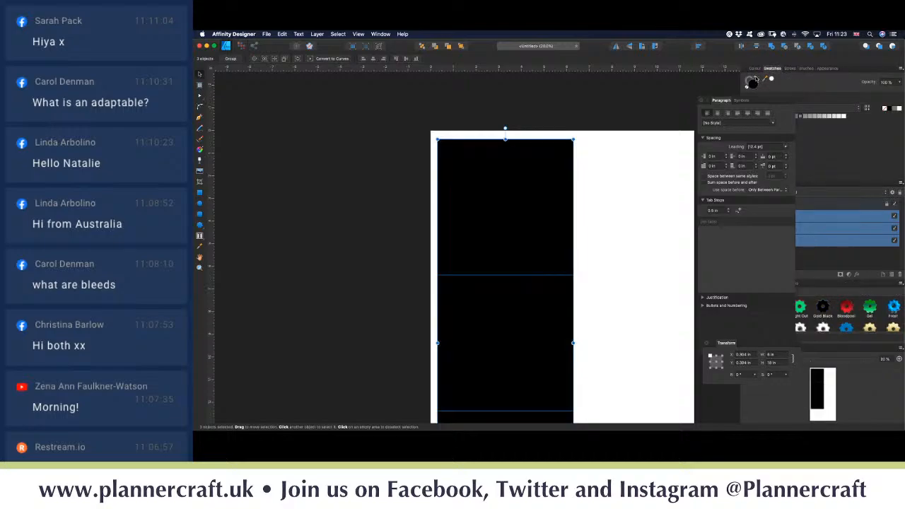
pyautogui.click(791, 69)
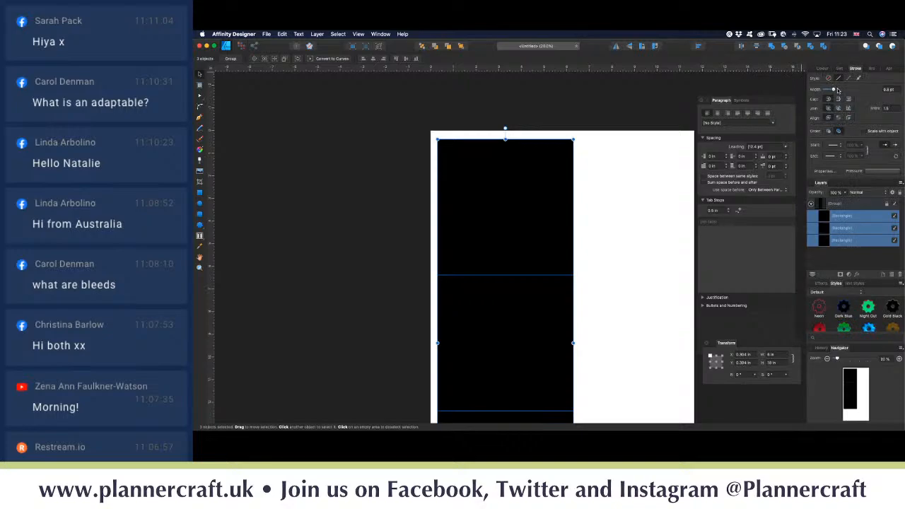
pyautogui.moveTo(837, 90); pyautogui.dragTo(839, 90)
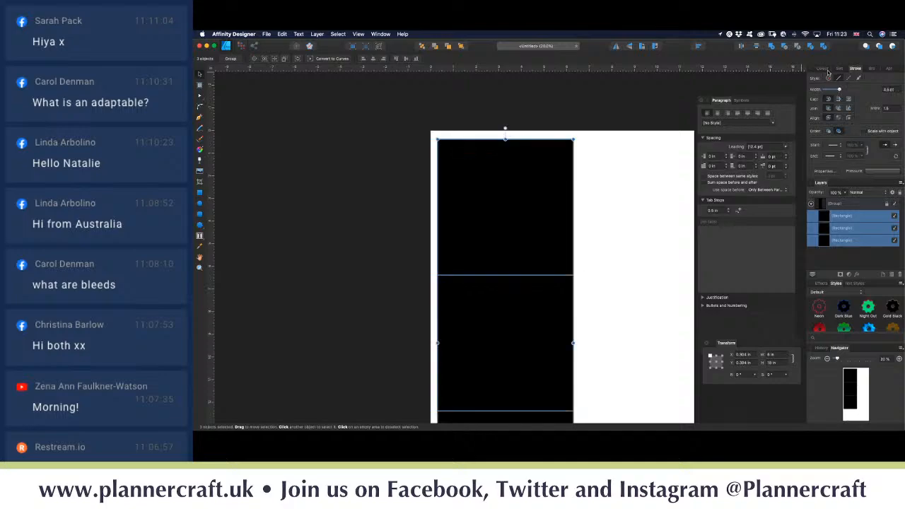
# Step: Remove the fill from the three squares so only their outlines are drawn
pyautogui.click(838, 68)
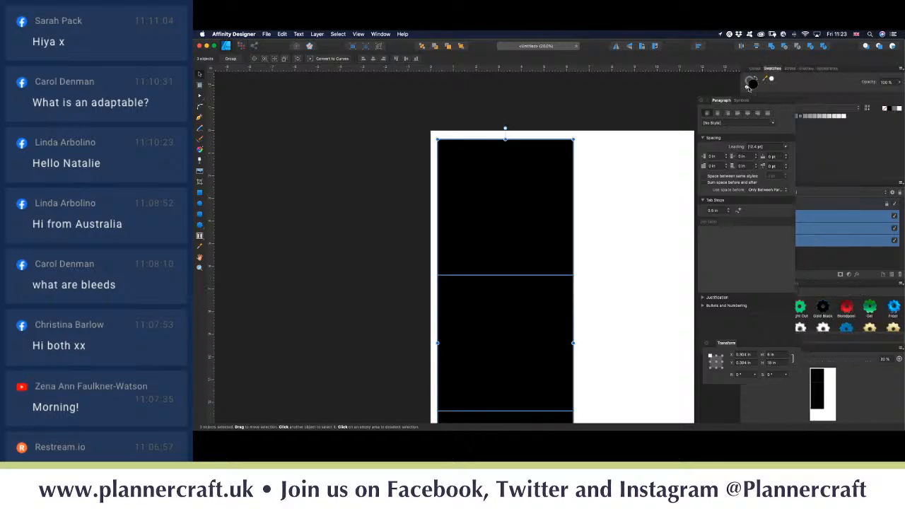
pyautogui.click(749, 88)
pyautogui.click(596, 205)
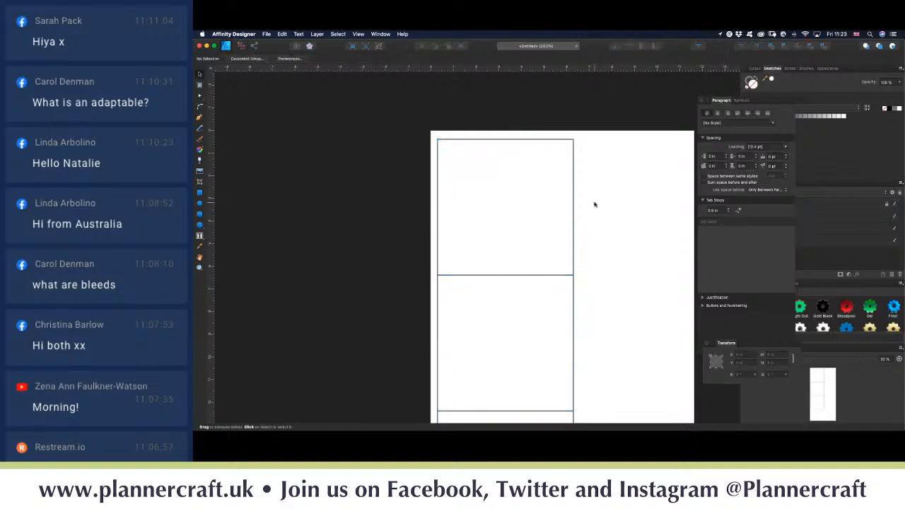
# Step: Look over the three stacked square outlines along the length of the page
pyautogui.scroll(-3, 619, 220)
pyautogui.hscroll(2, 618, 220)
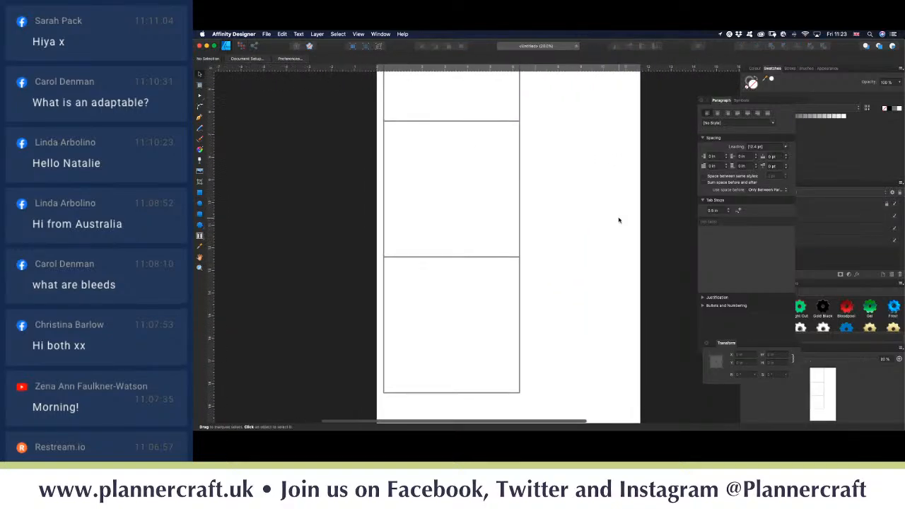
pyautogui.scroll(2, 619, 219)
pyautogui.scroll(-4, 619, 220)
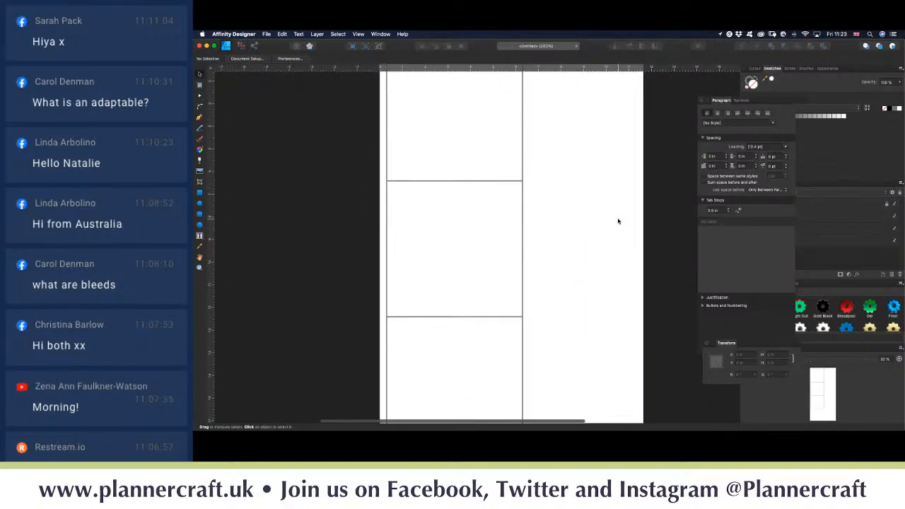
pyautogui.scroll(3, 618, 221)
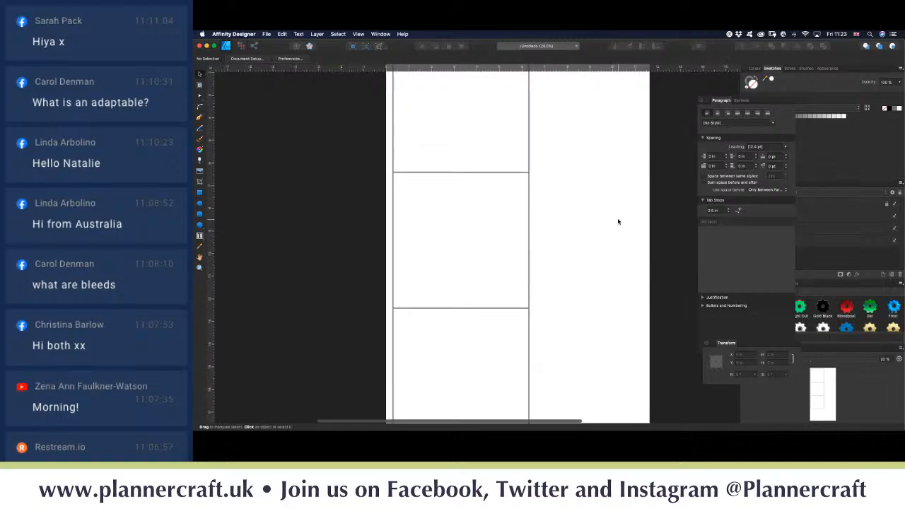
pyautogui.scroll(2, 618, 221)
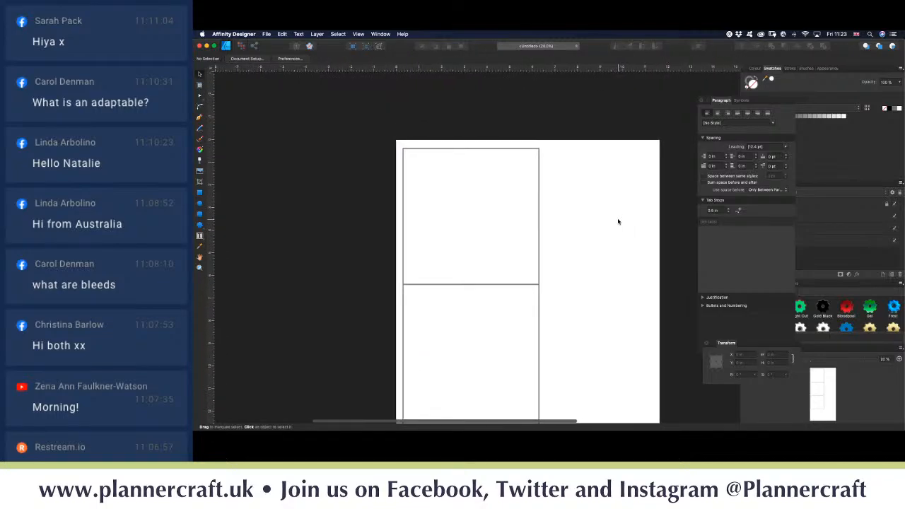
pyautogui.scroll(-1, 618, 221)
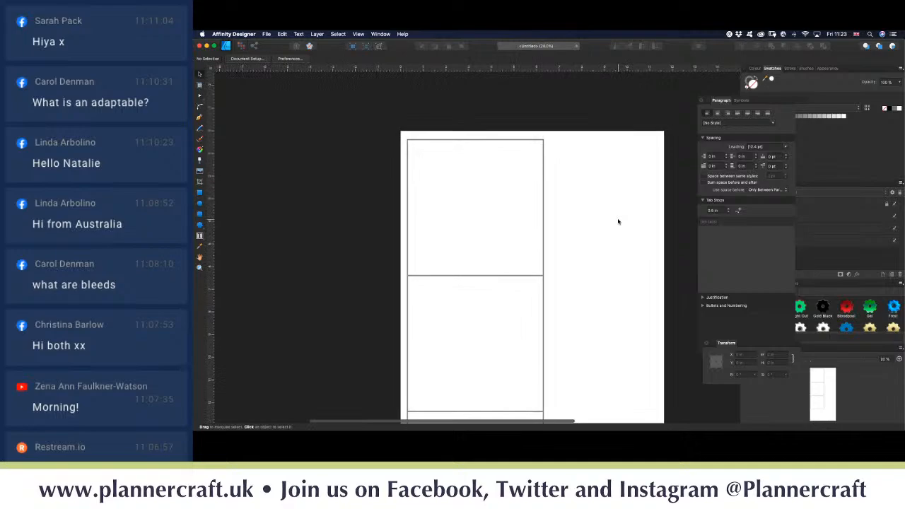
# Step: Draw a straight Pen line from the top square's upper-left corner to its bottom edge, about 1 in from the left side
pyautogui.press('super+plus')
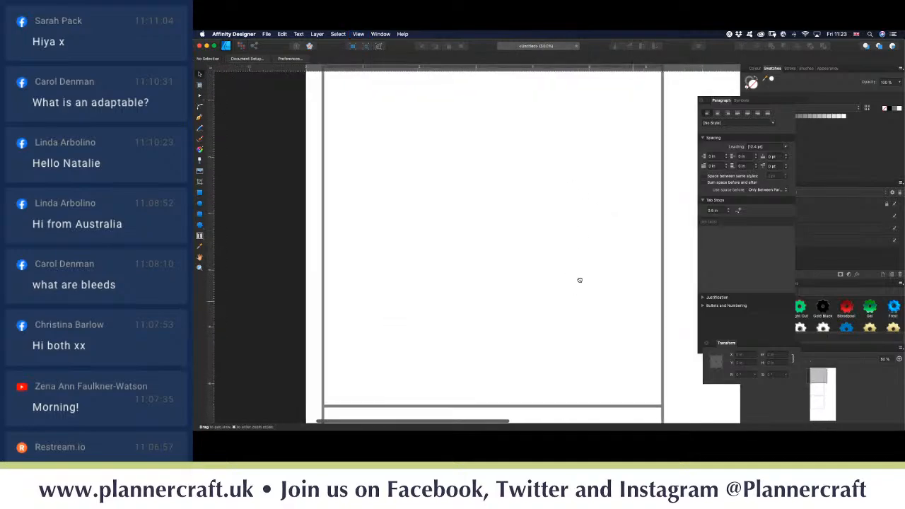
pyautogui.scroll(2, 580, 280)
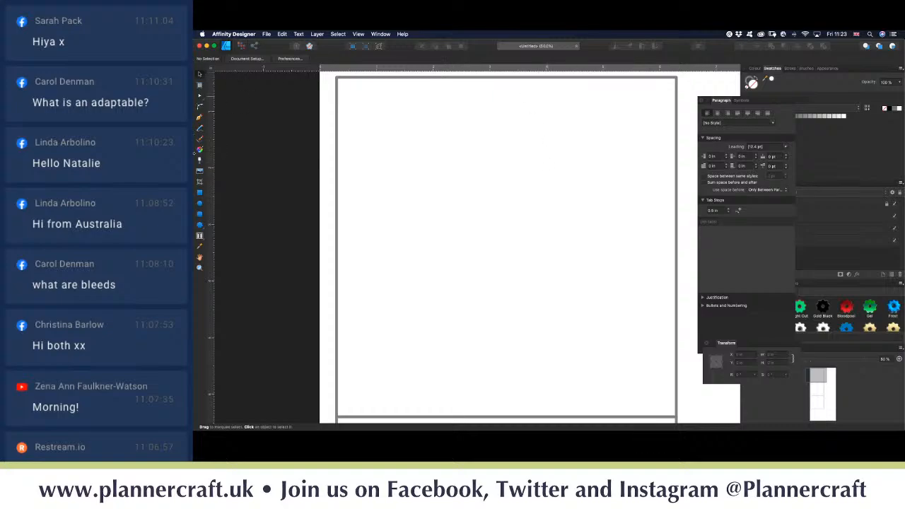
pyautogui.click(200, 118)
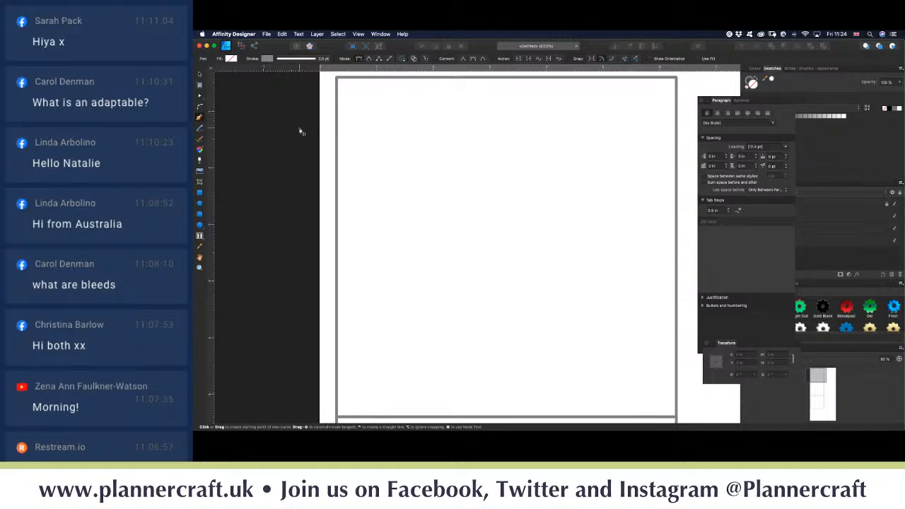
pyautogui.click(338, 79)
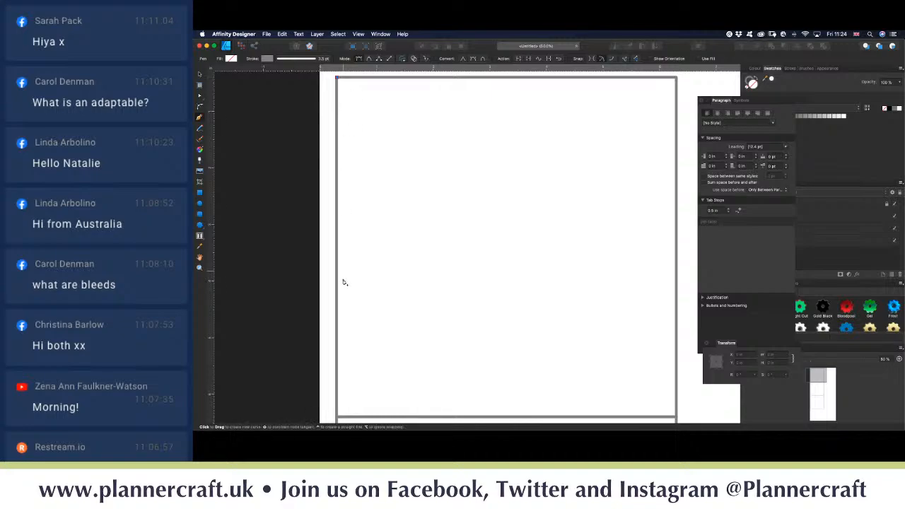
pyautogui.scroll(-2, 415, 375)
pyautogui.scroll(-3, 415, 376)
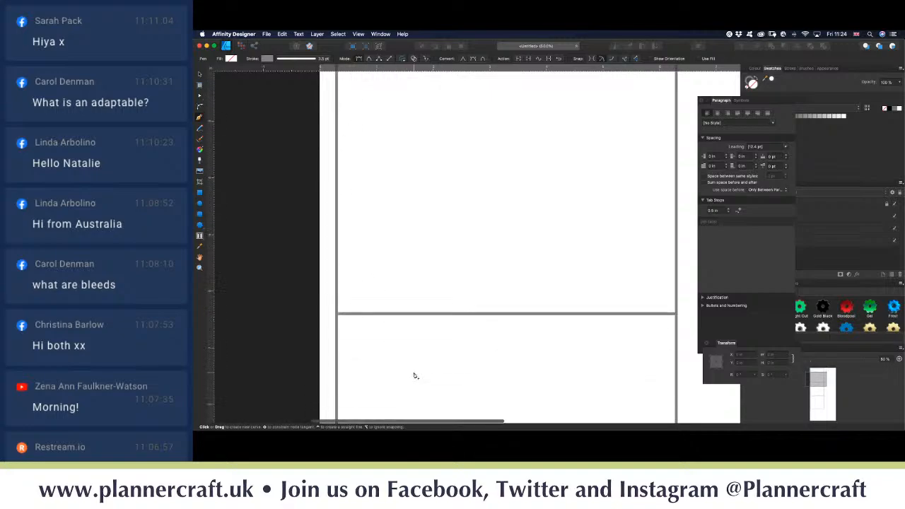
pyautogui.scroll(3, 415, 375)
pyautogui.scroll(-2, 415, 375)
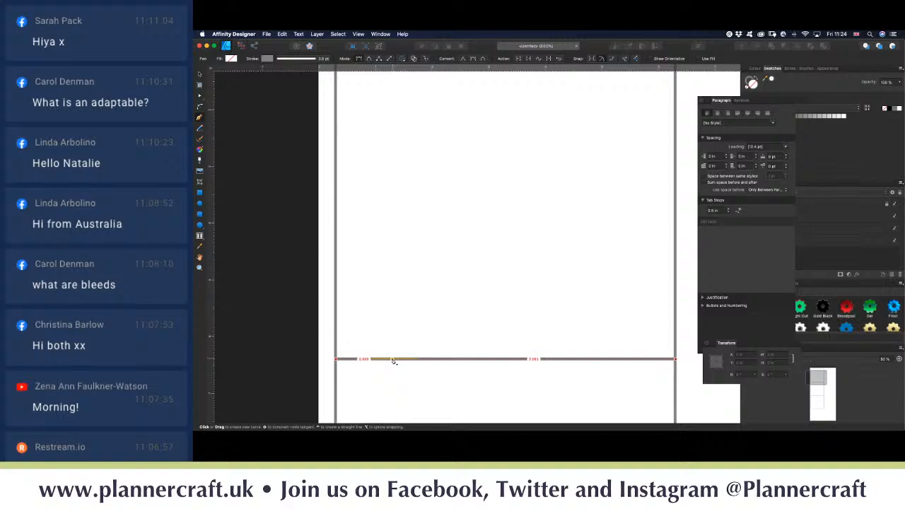
pyautogui.click(394, 361)
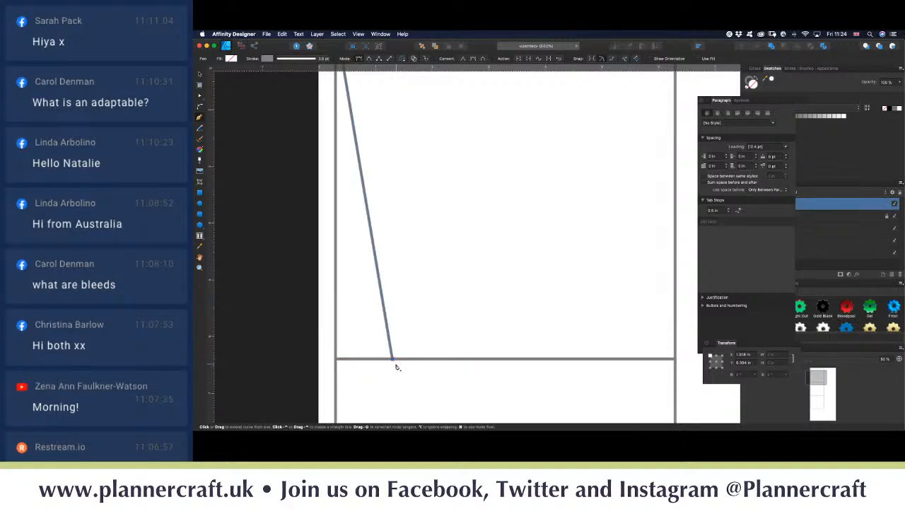
# Step: Extend the line back to the lower-left corner of the second square and finish the V-shaped curve
pyautogui.scroll(-10, 397, 367)
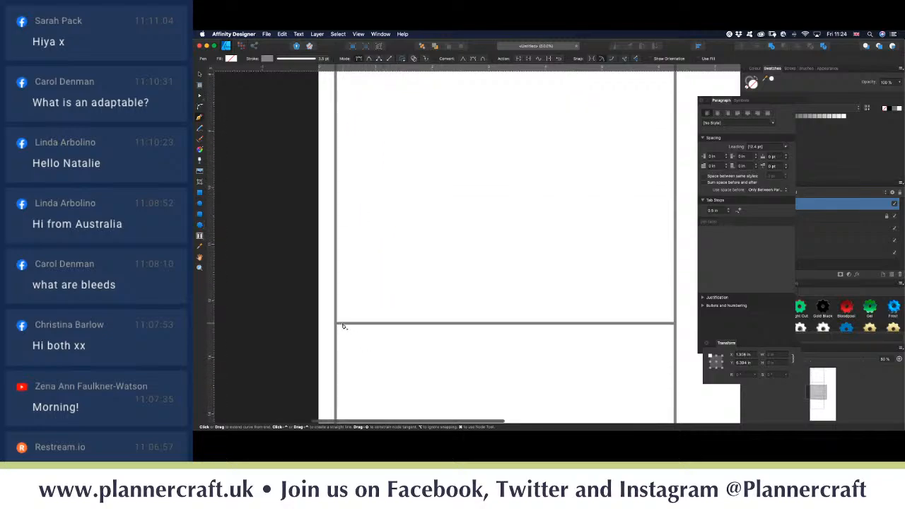
pyautogui.click(337, 323)
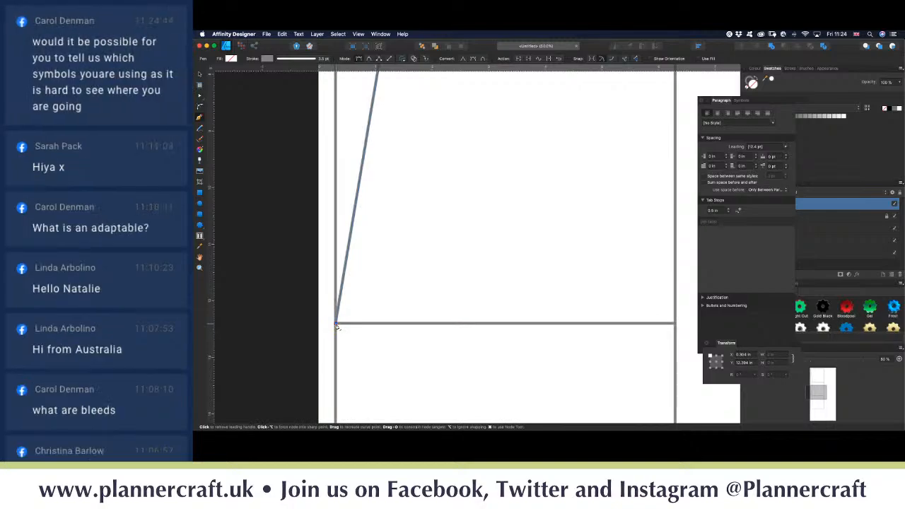
pyautogui.scroll(10, 415, 351)
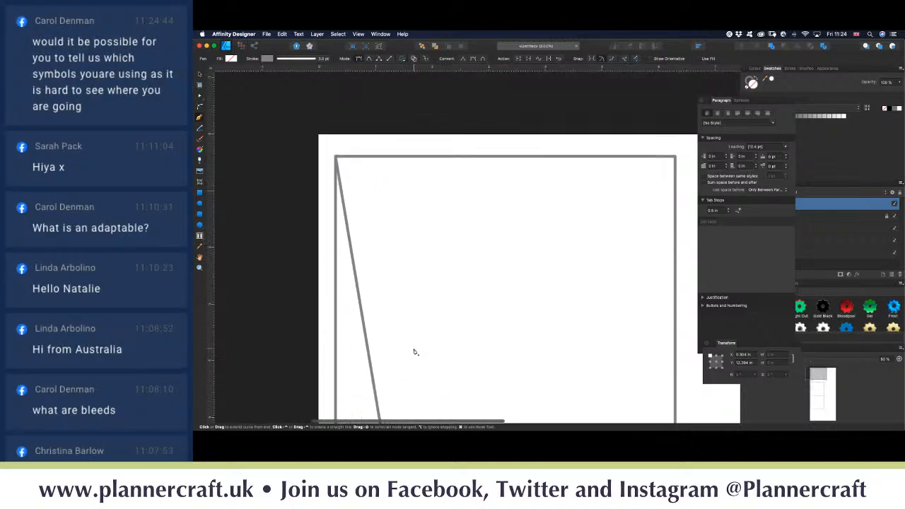
pyautogui.scroll(-10, 415, 352)
pyautogui.press('v')
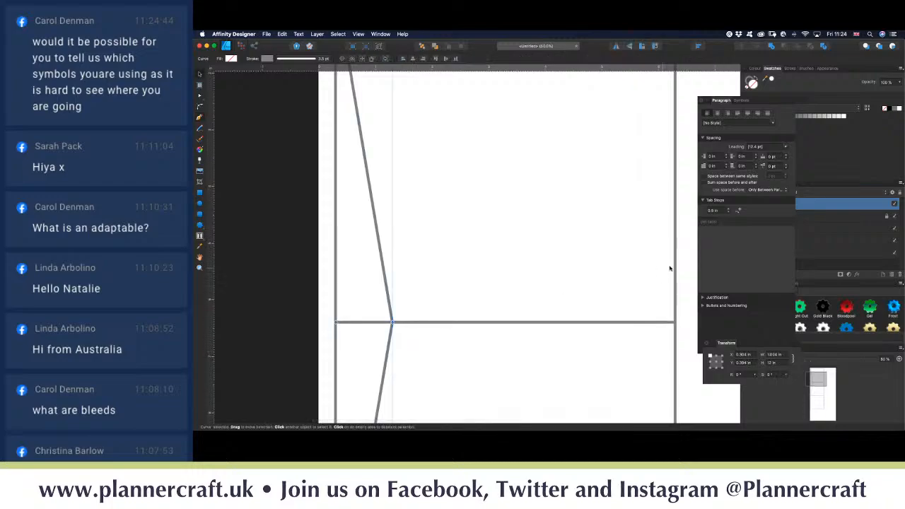
# Step: Give the V-shaped curve a dashed line style with a dash of 1 and a gap of 6
pyautogui.scroll(4, 670, 268)
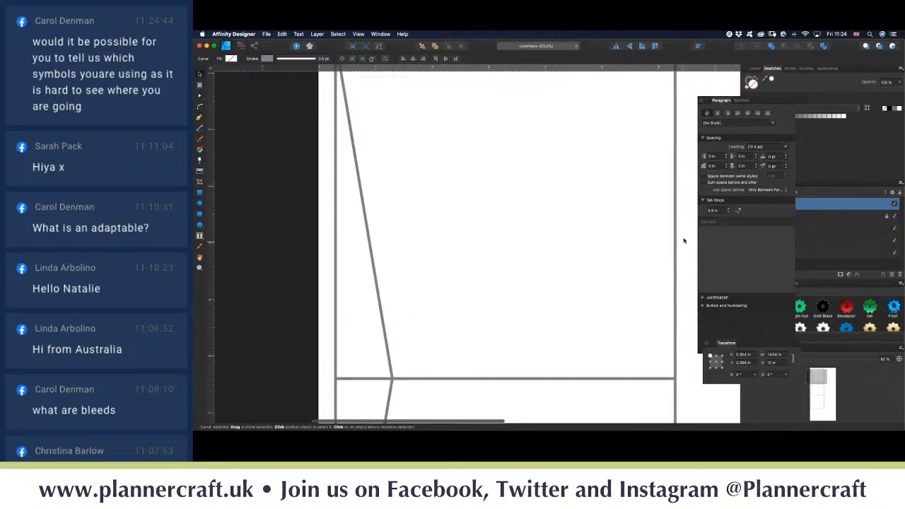
pyautogui.click(789, 70)
pyautogui.click(851, 78)
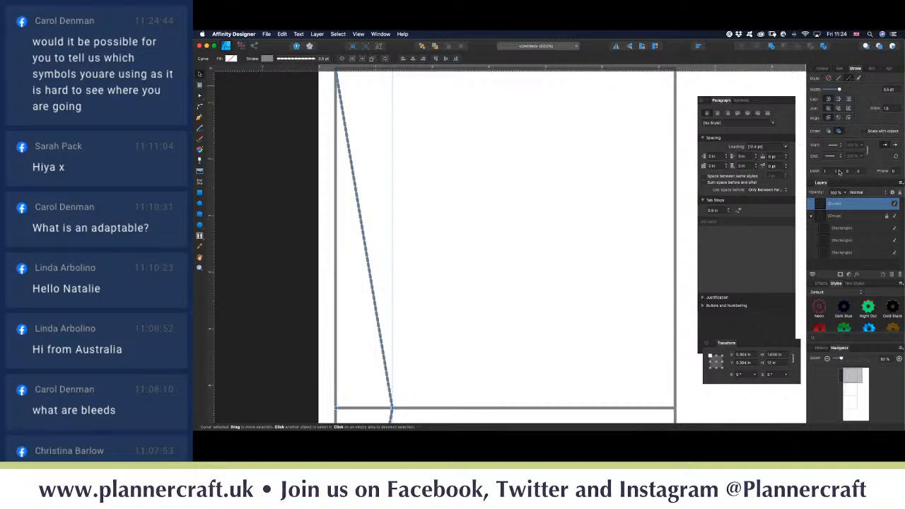
pyautogui.click(835, 171)
pyautogui.write('6')
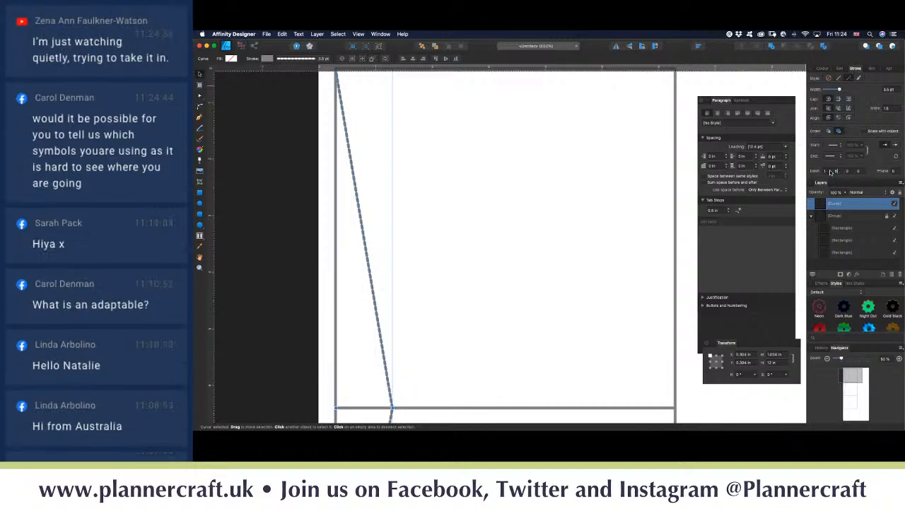
pyautogui.press('Return')
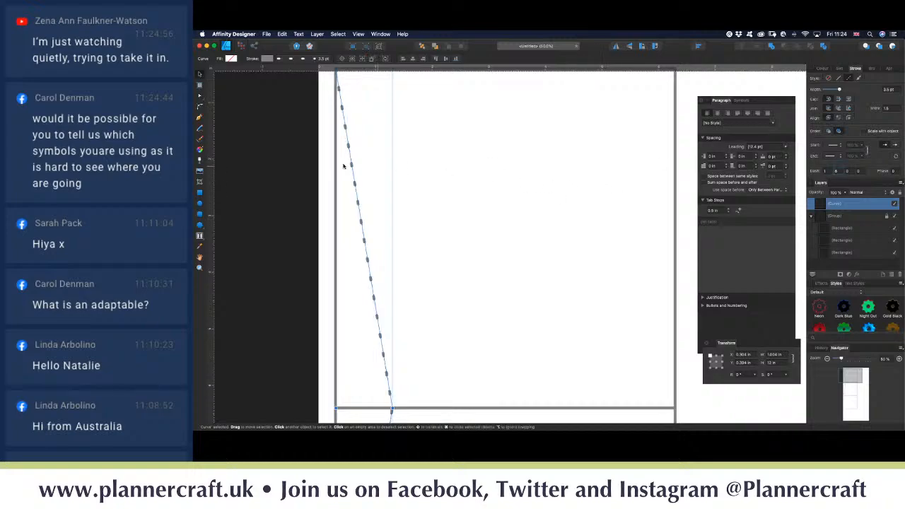
# Step: Examine the dashed V-shaped curve up close and against all three square outlines on the whole page
pyautogui.hscroll(-3, 271, 164)
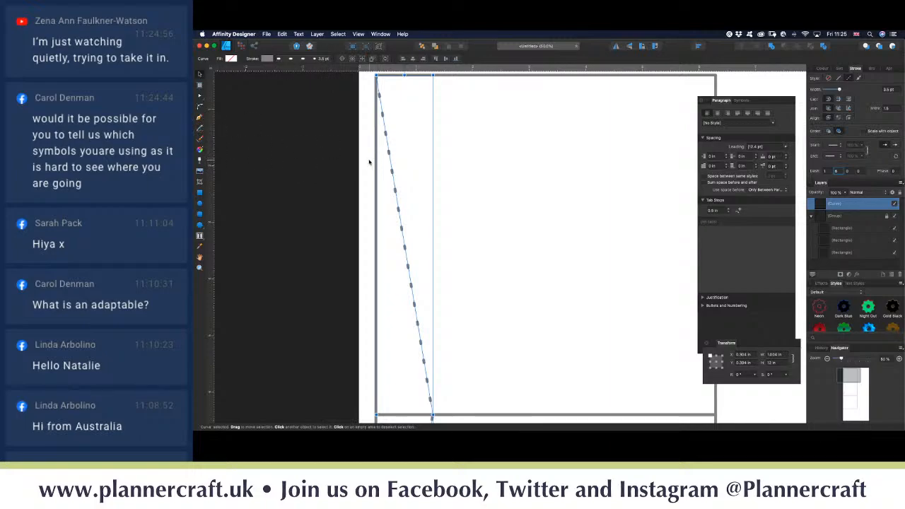
pyautogui.scroll(-4, 368, 162)
pyautogui.hscroll(2, 369, 162)
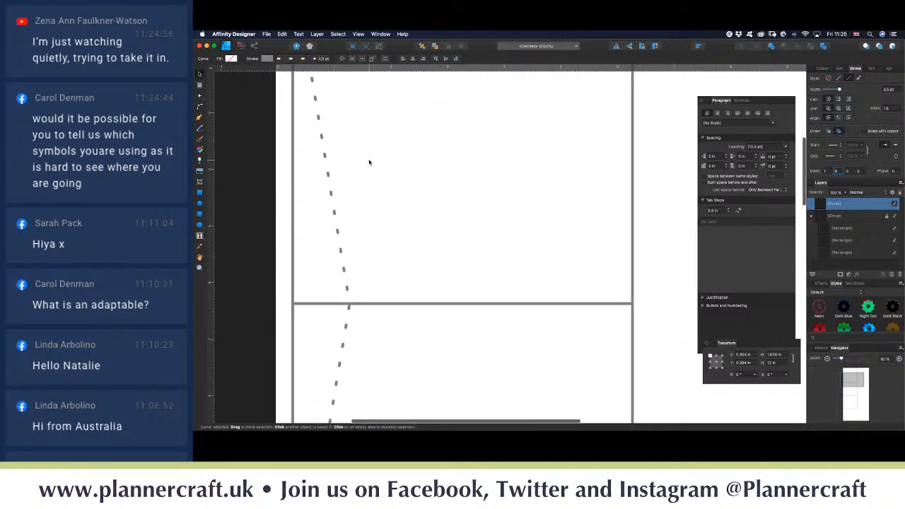
pyautogui.scroll(1, 368, 162)
pyautogui.hscroll(-1, 368, 162)
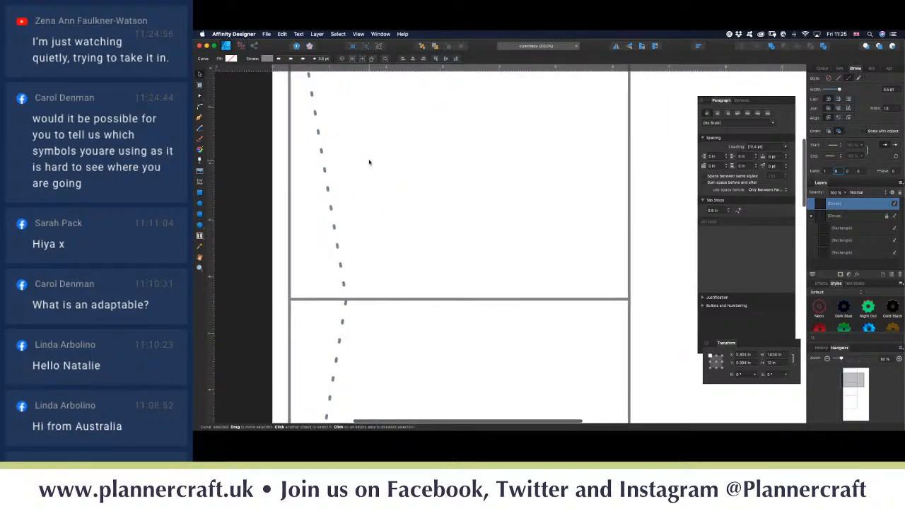
pyautogui.scroll(4, 369, 162)
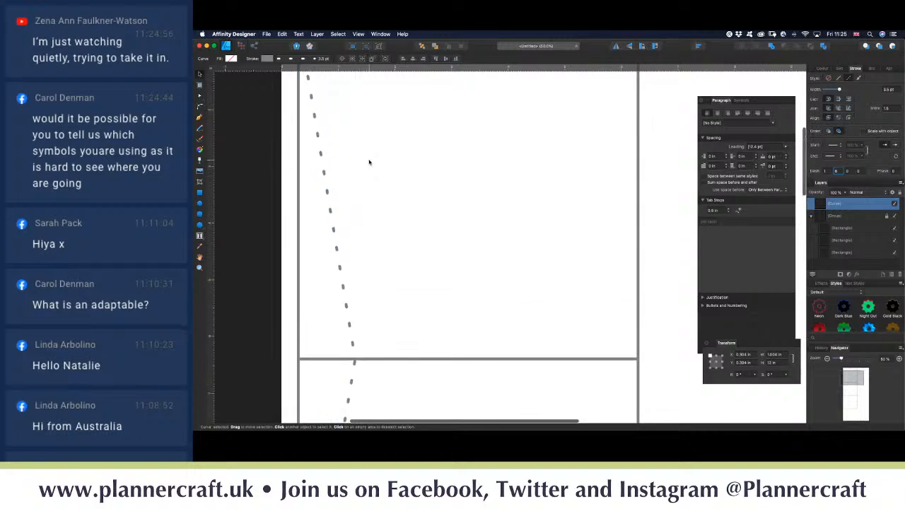
pyautogui.hscroll(-2, 368, 161)
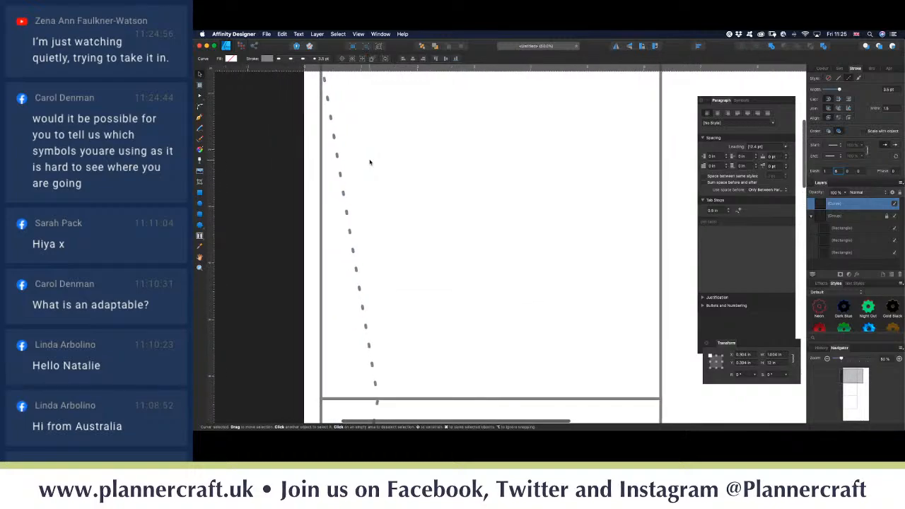
pyautogui.scroll(1, 369, 162)
pyautogui.scroll(-9, 369, 162)
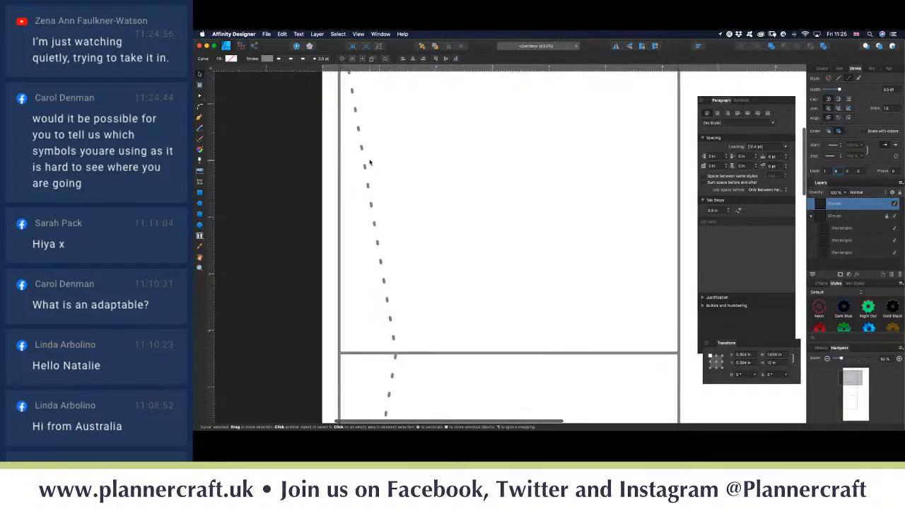
pyautogui.press('super+minus')
pyautogui.press('super+minus')
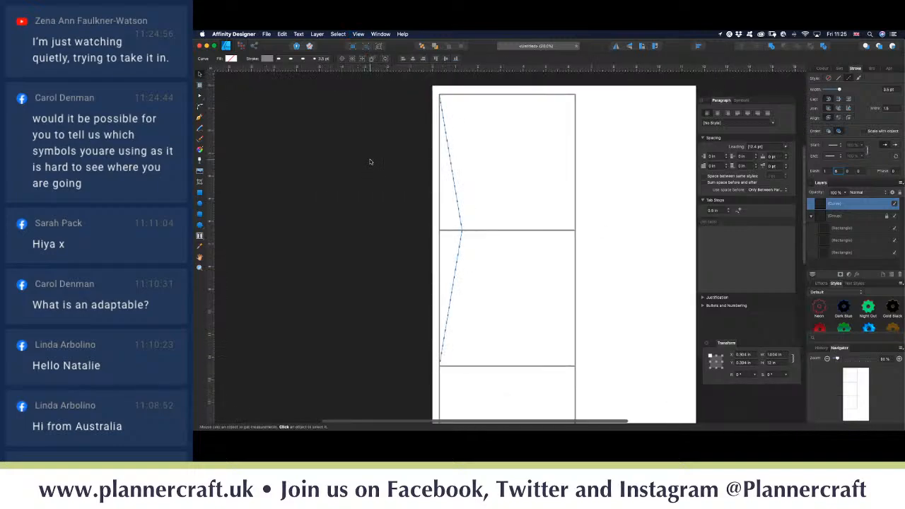
pyautogui.press('super+minus')
pyautogui.click(388, 193)
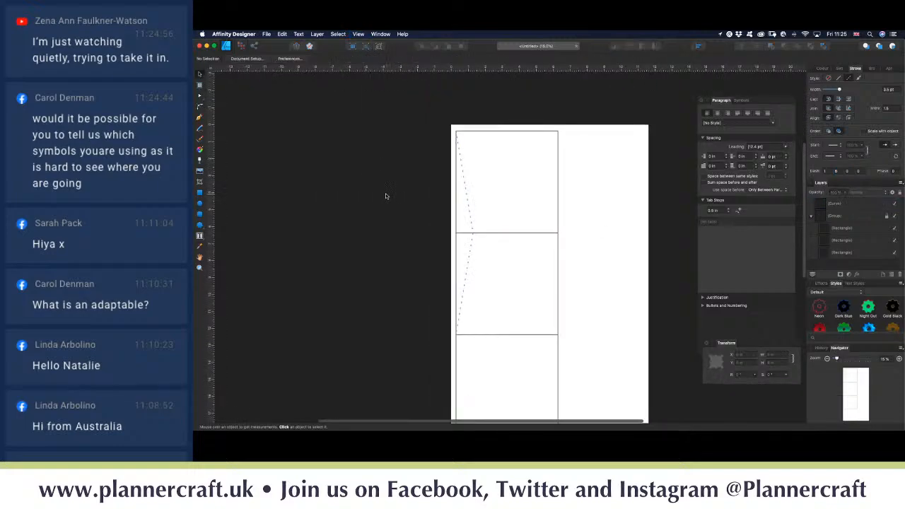
pyautogui.scroll(-2, 386, 196)
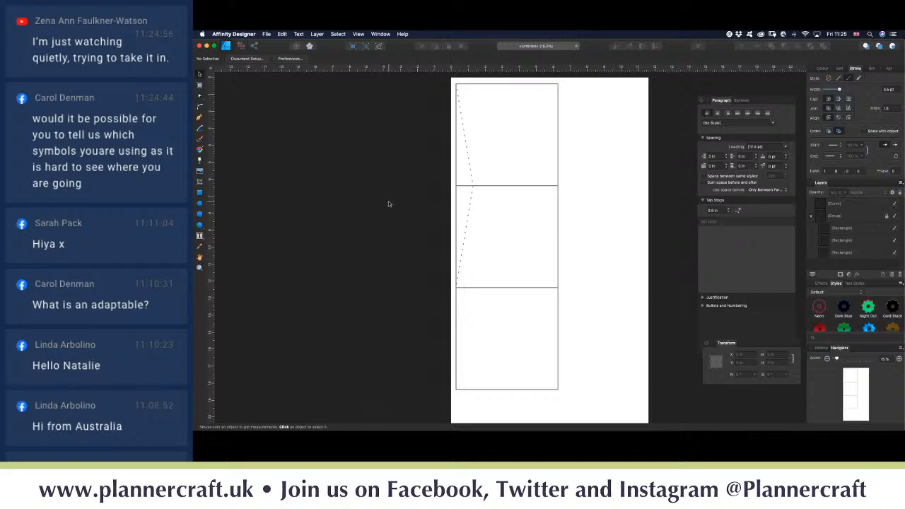
# Step: Draw a second dashed Pen line from the top square's upper-left corner to its bottom edge, about 1.5 in from the left side
pyautogui.press('super+equal')
pyautogui.press('super+equal')
pyautogui.press('super+equal')
pyautogui.press('super+equal')
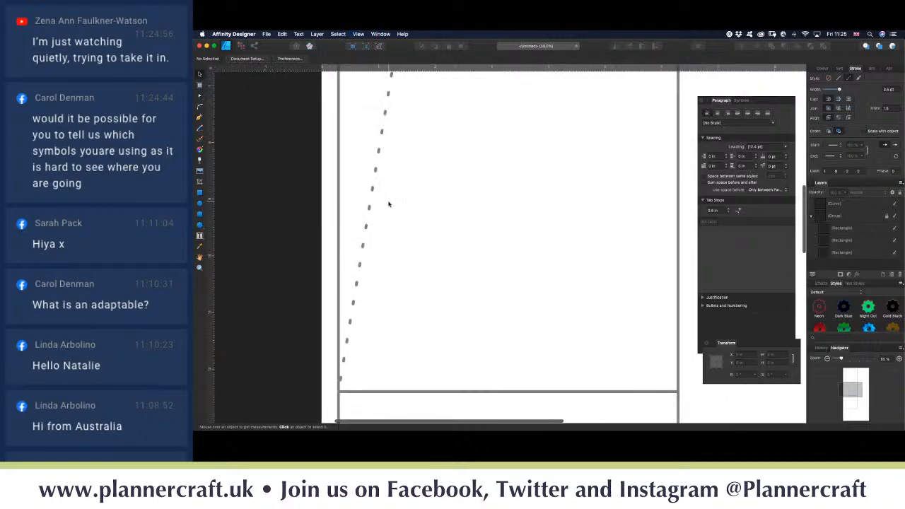
pyautogui.scroll(8, 425, 143)
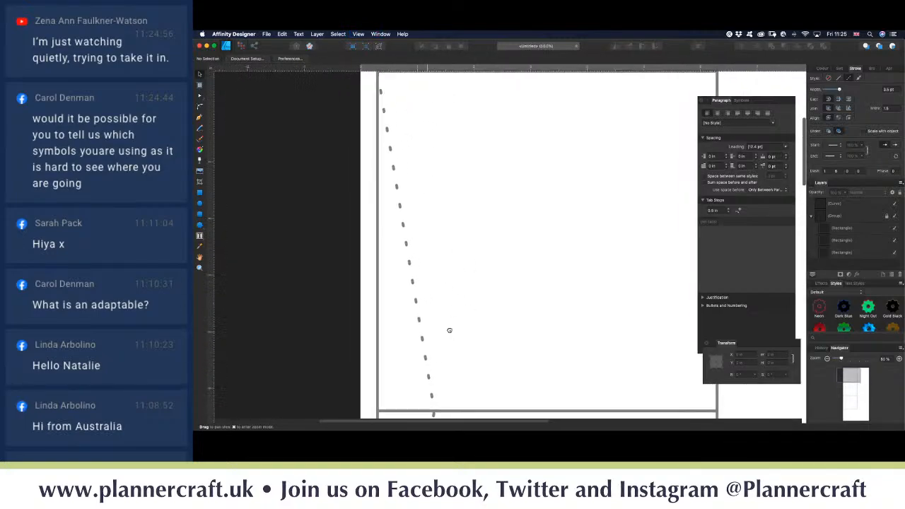
pyautogui.scroll(1, 448, 327)
pyautogui.press('p')
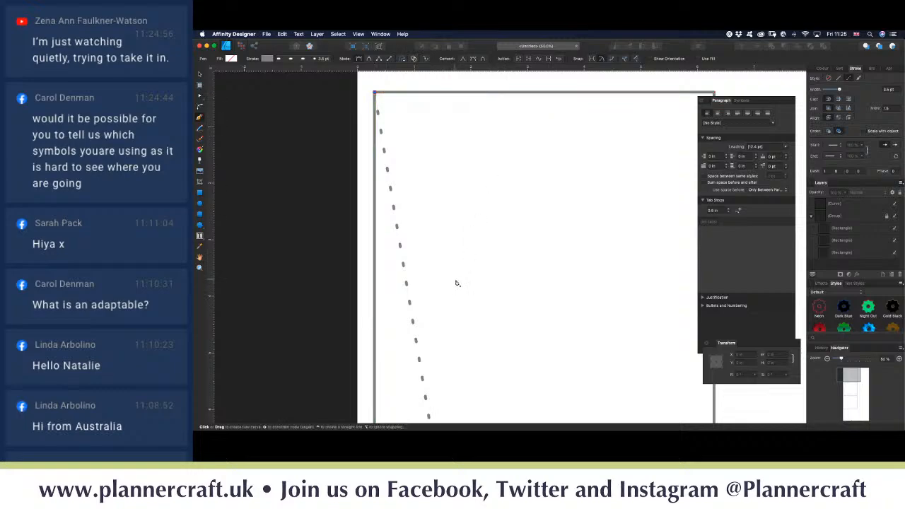
pyautogui.scroll(-5, 471, 299)
pyautogui.scroll(-2, 469, 297)
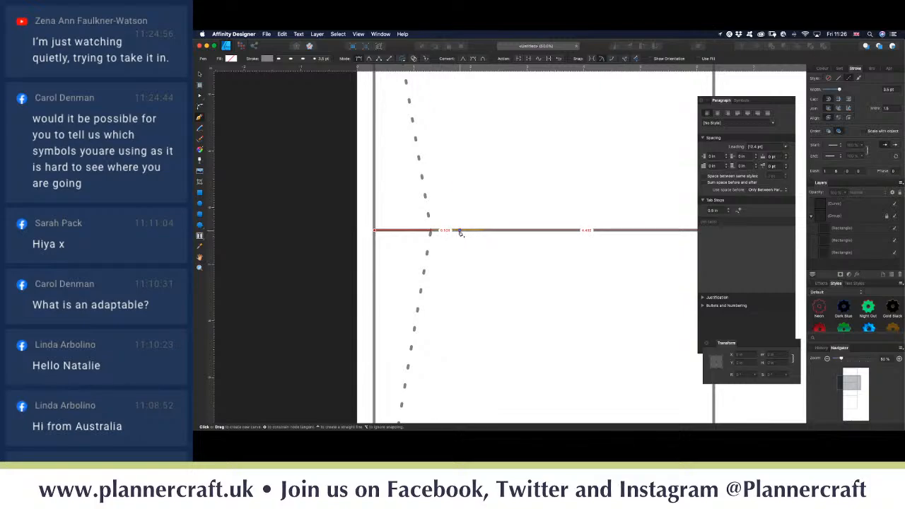
pyautogui.click(460, 232)
# Step: Extend the second dashed line to the second square's lower-left corner, finish the curve and deselect it
pyautogui.scroll(-4, 473, 347)
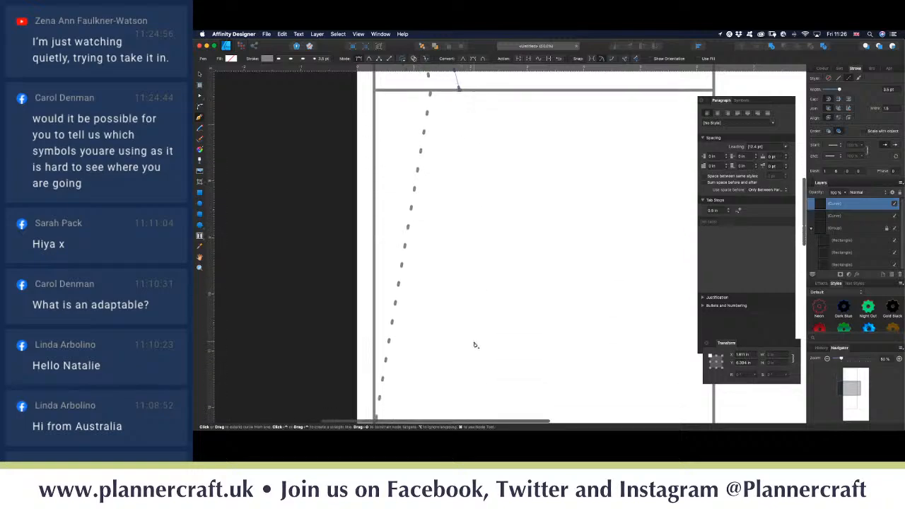
pyautogui.scroll(5, 474, 345)
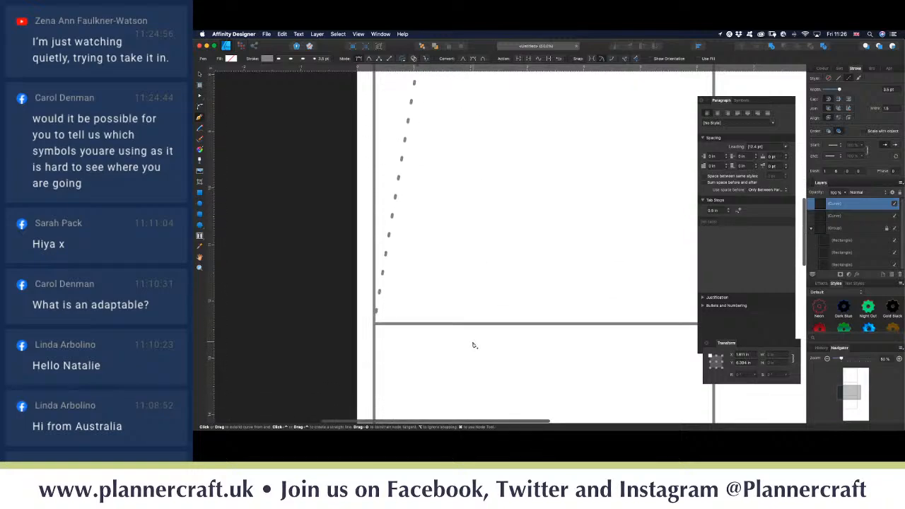
pyautogui.click(375, 320)
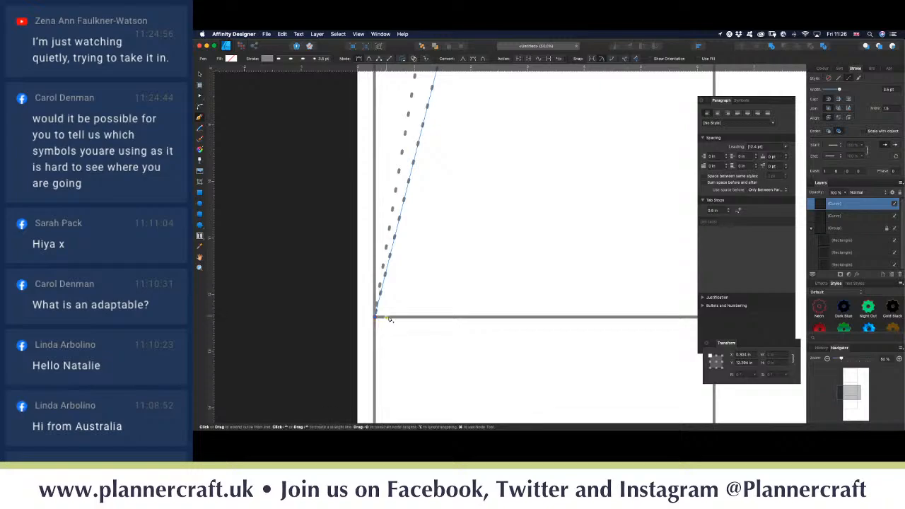
pyautogui.scroll(3, 479, 240)
pyautogui.scroll(5, 479, 242)
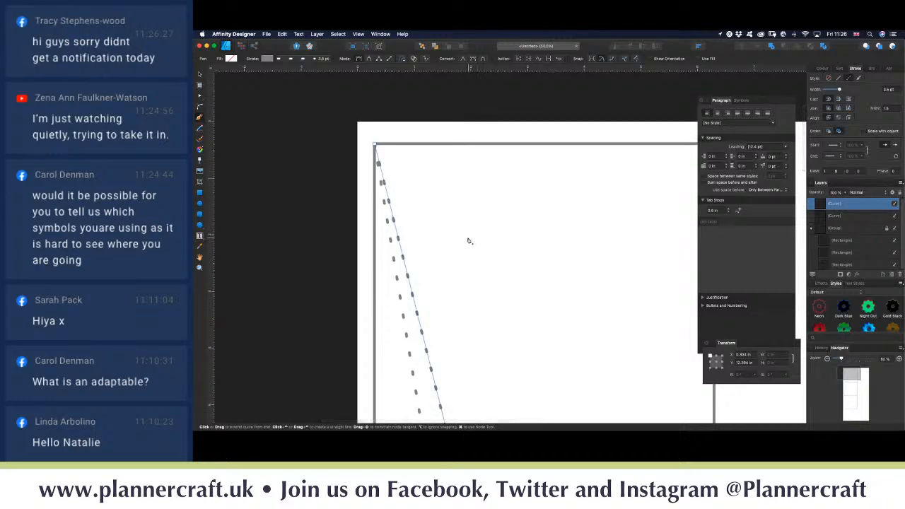
pyautogui.press('v')
pyautogui.click(326, 218)
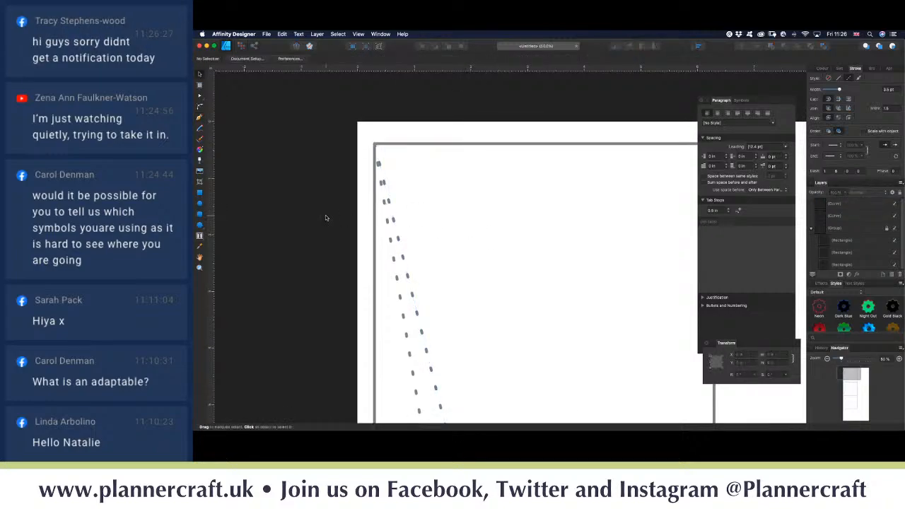
pyautogui.scroll(-3, 326, 218)
pyautogui.scroll(-3, 322, 213)
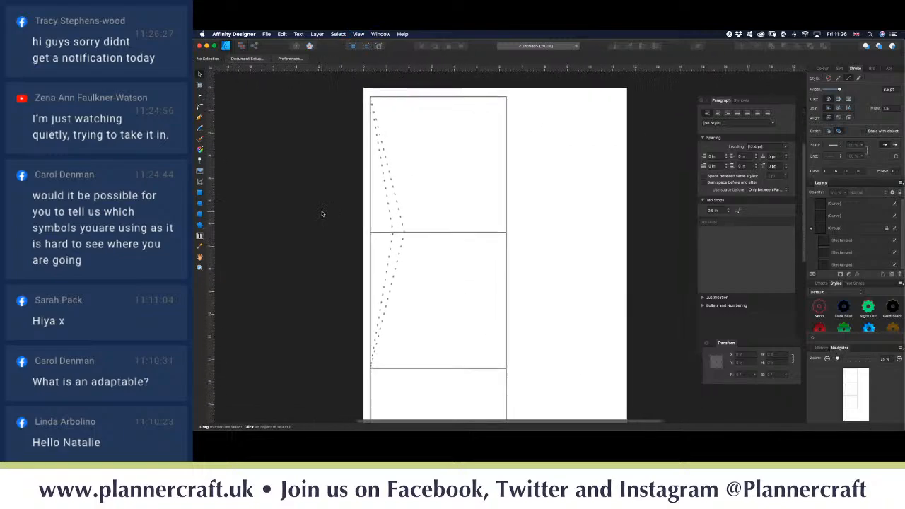
pyautogui.hscroll(-1, 322, 213)
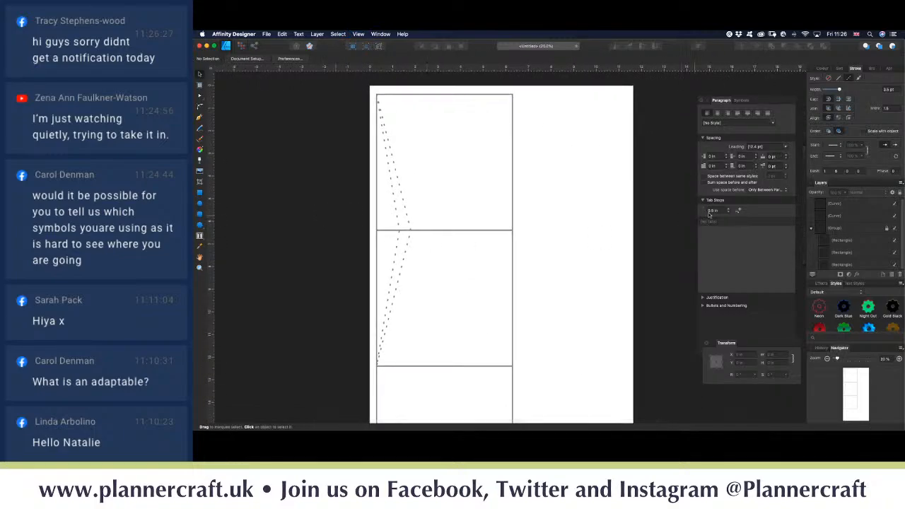
# Step: Collapse the locked guide group's contents and select both dashed V-shaped curves together
pyautogui.click(812, 230)
pyautogui.click(840, 217)
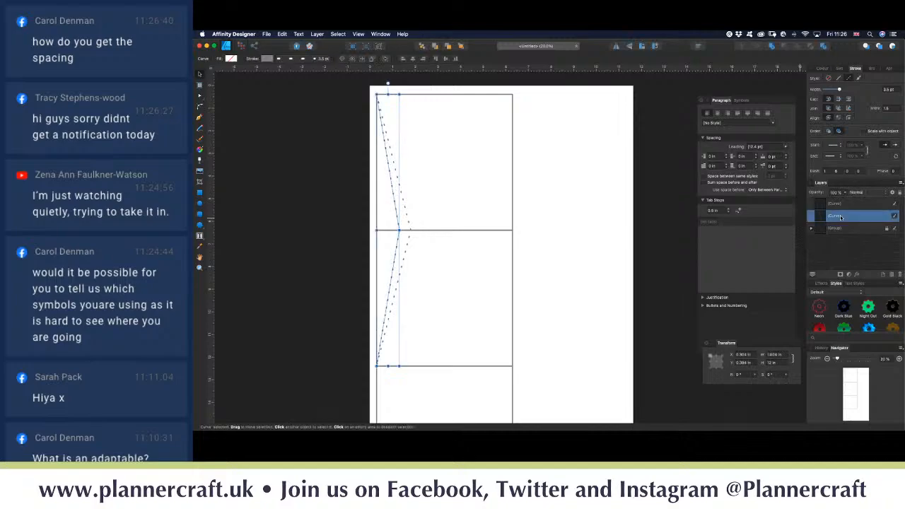
pyautogui.keyDown('shift'); pyautogui.click(835, 204); pyautogui.keyUp('shift')
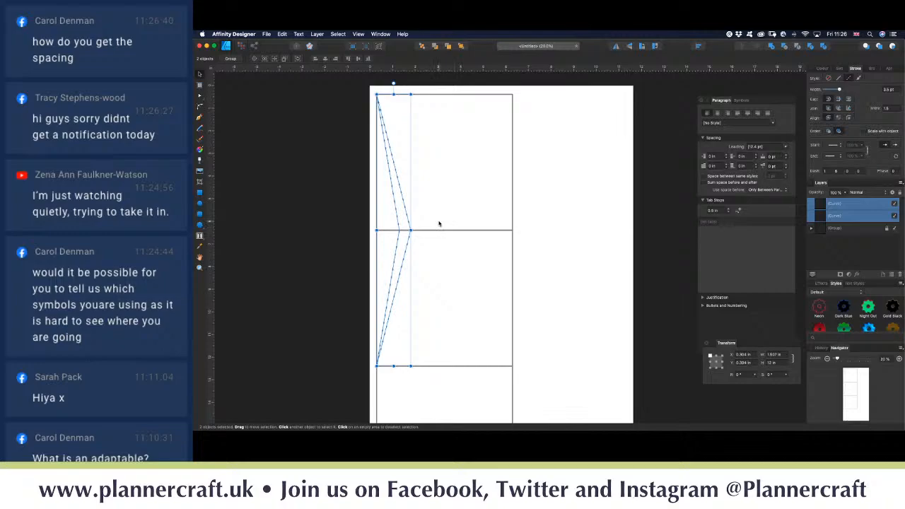
pyautogui.scroll(5, 438, 224)
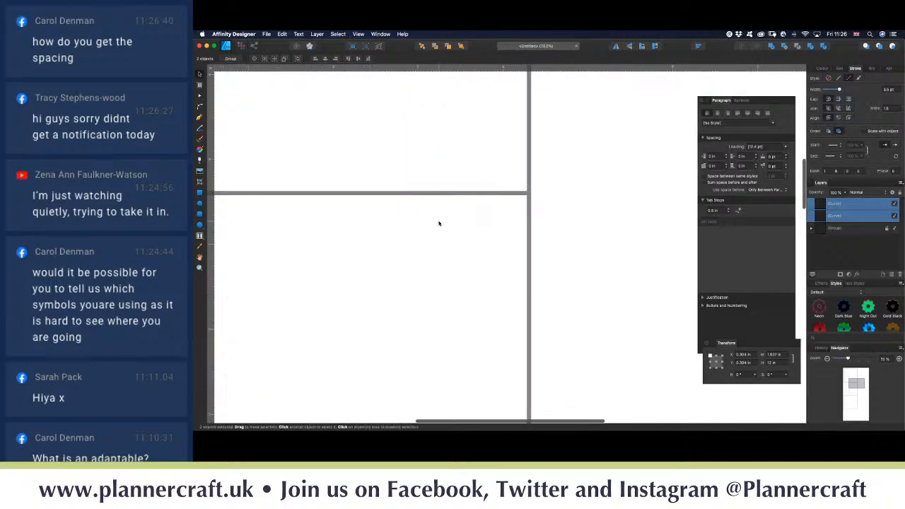
pyautogui.scroll(3, 600, 133)
pyautogui.hscroll(-2, 600, 133)
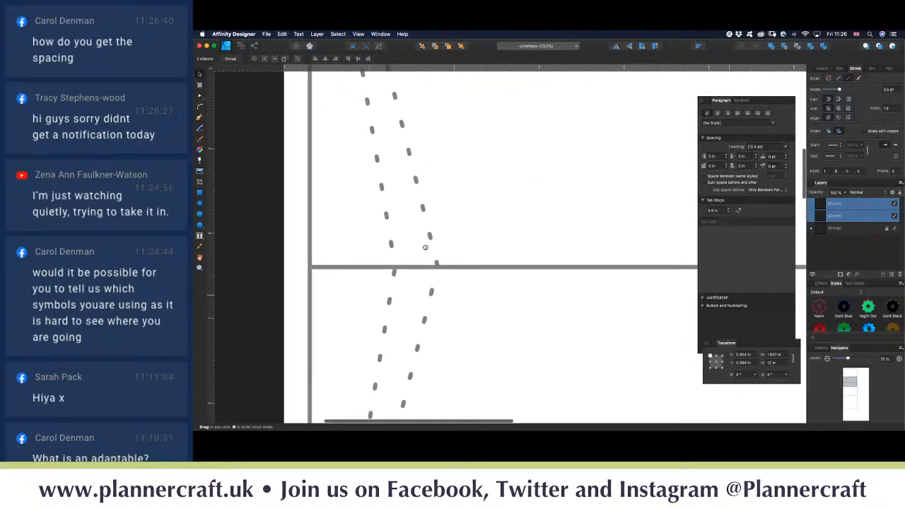
# Step: Review the snapping, guides, grid and axis, and assistant settings without changing any of them
pyautogui.click(358, 34)
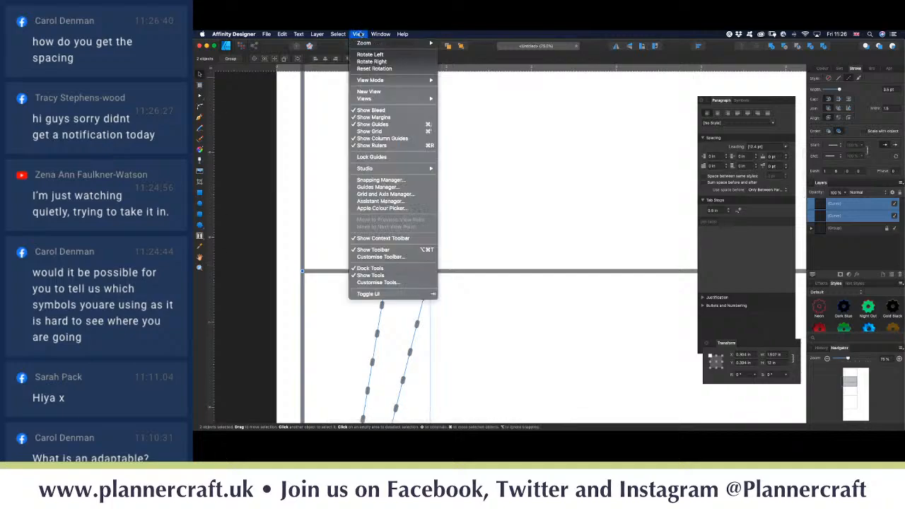
pyautogui.click(378, 180)
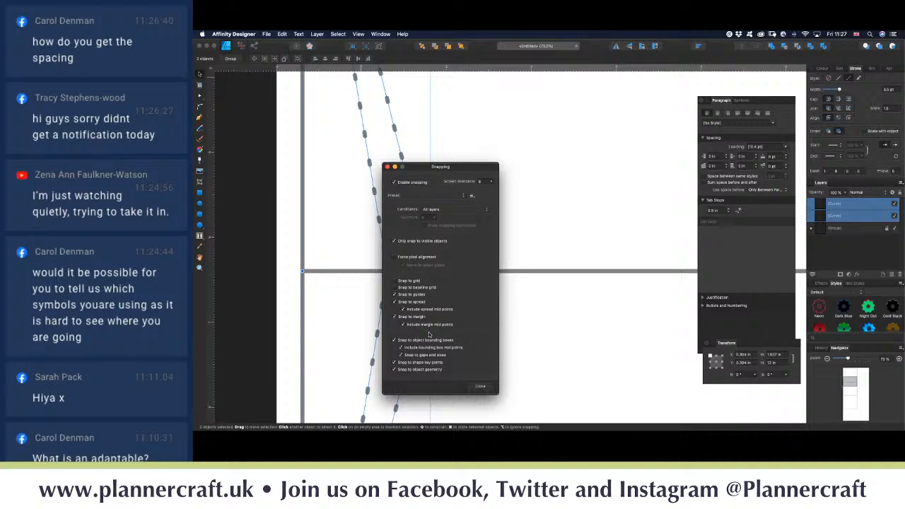
pyautogui.click(480, 386)
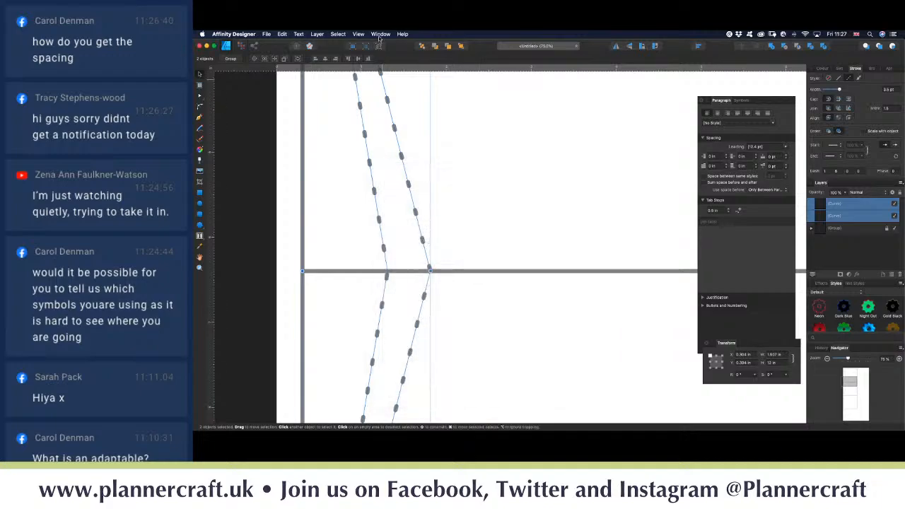
pyautogui.click(380, 34)
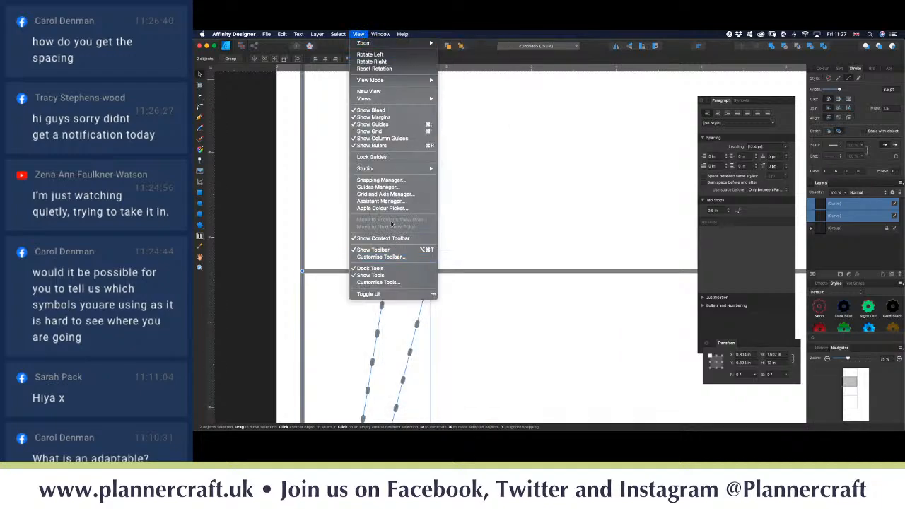
pyautogui.click(391, 188)
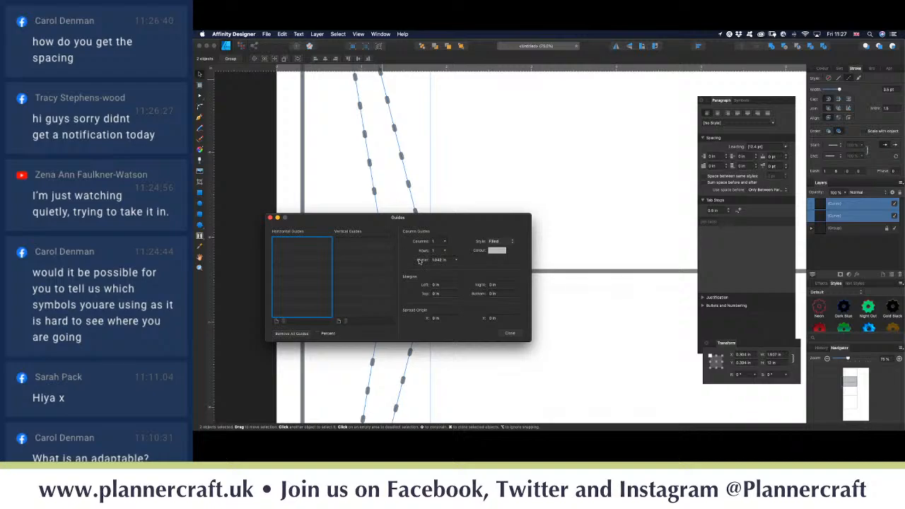
pyautogui.click(509, 333)
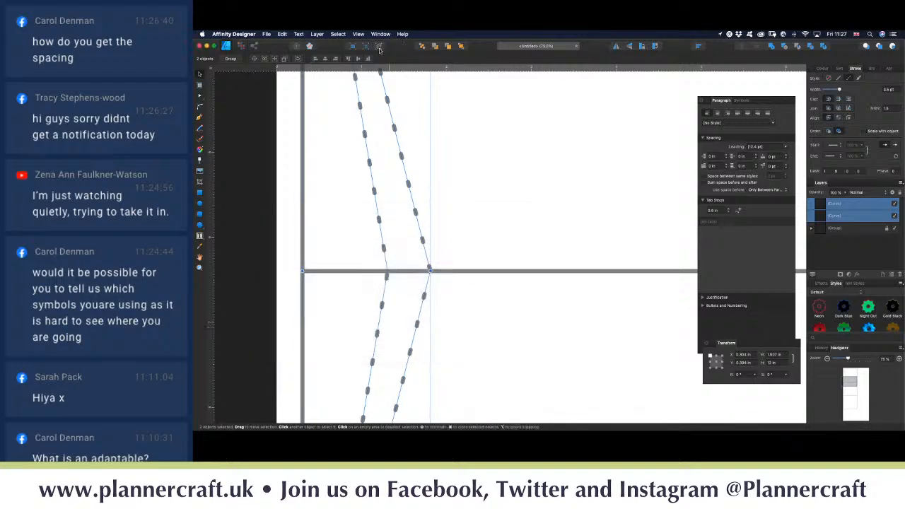
pyautogui.click(358, 34)
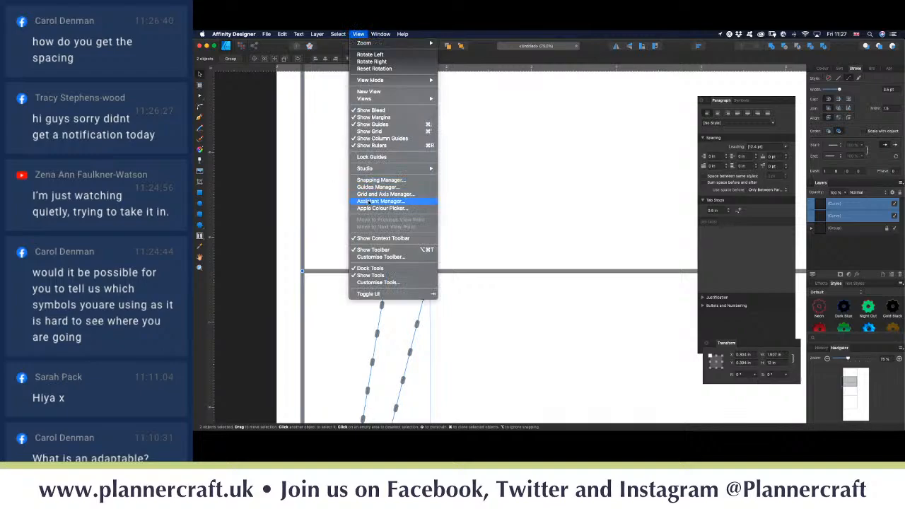
pyautogui.click(372, 195)
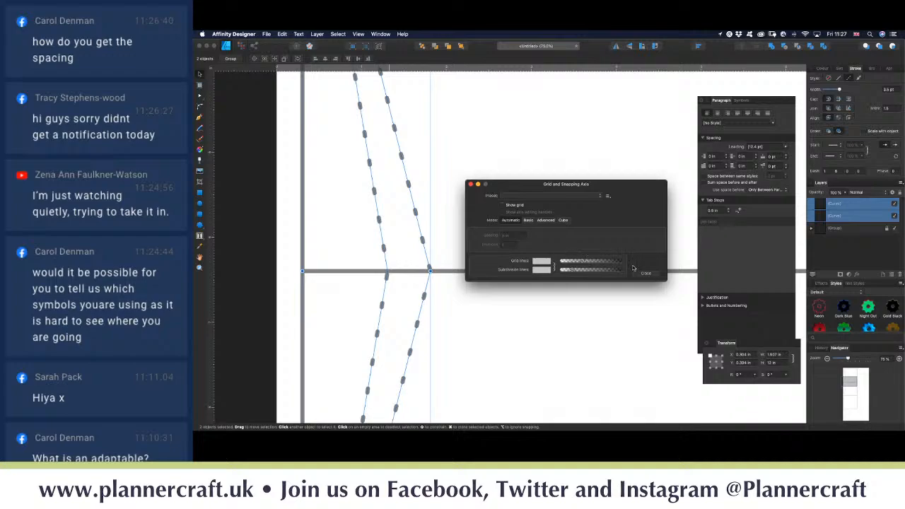
pyautogui.click(471, 185)
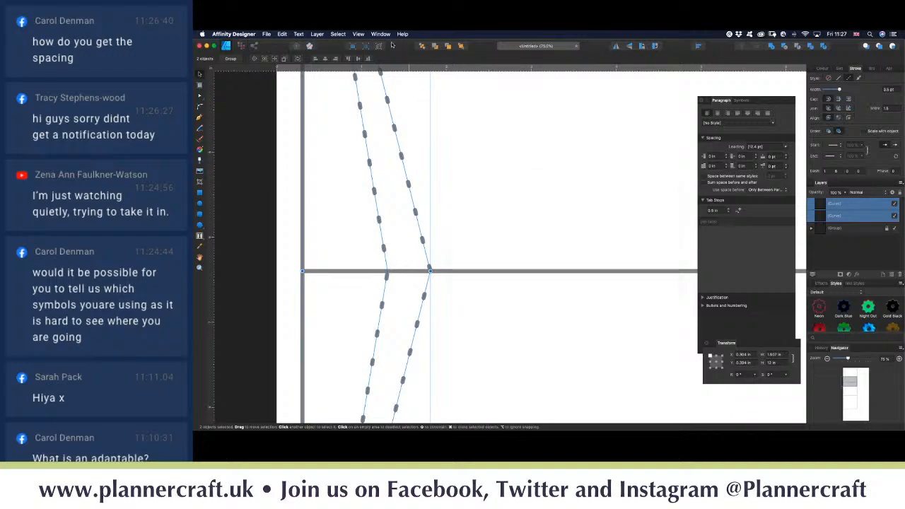
pyautogui.click(380, 34)
pyautogui.moveTo(359, 34)
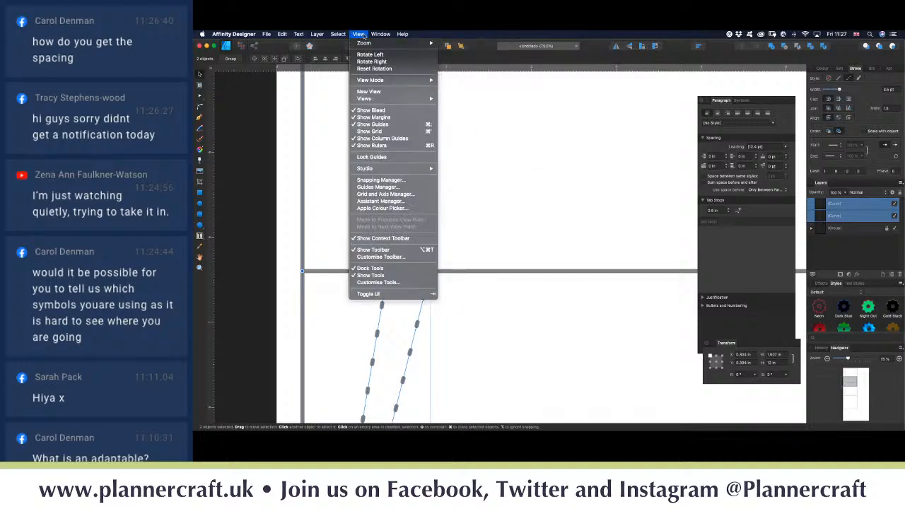
pyautogui.click(398, 201)
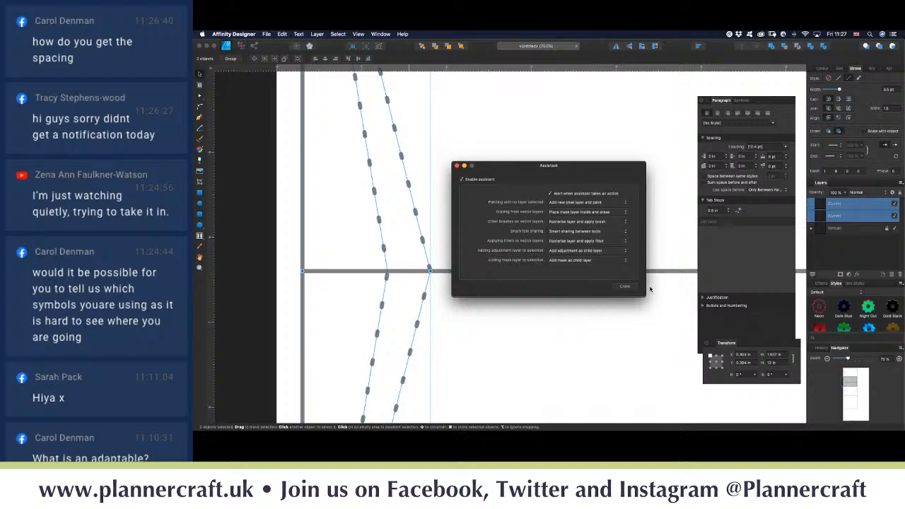
pyautogui.click(625, 286)
# Step: Reopen the Snapping Manager, examine its enabled snap options and move the dialog clear of the dashed curves
pyautogui.click(357, 34)
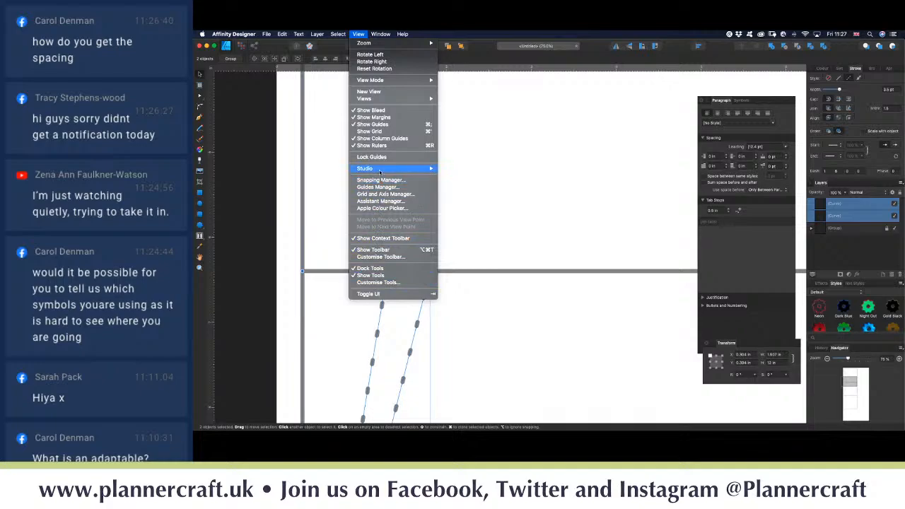
pyautogui.moveTo(380, 171)
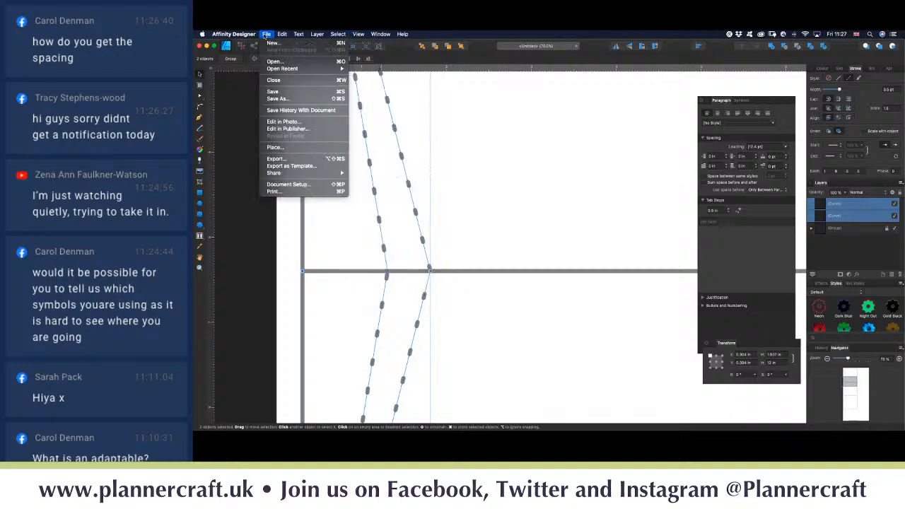
pyautogui.moveTo(282, 34)
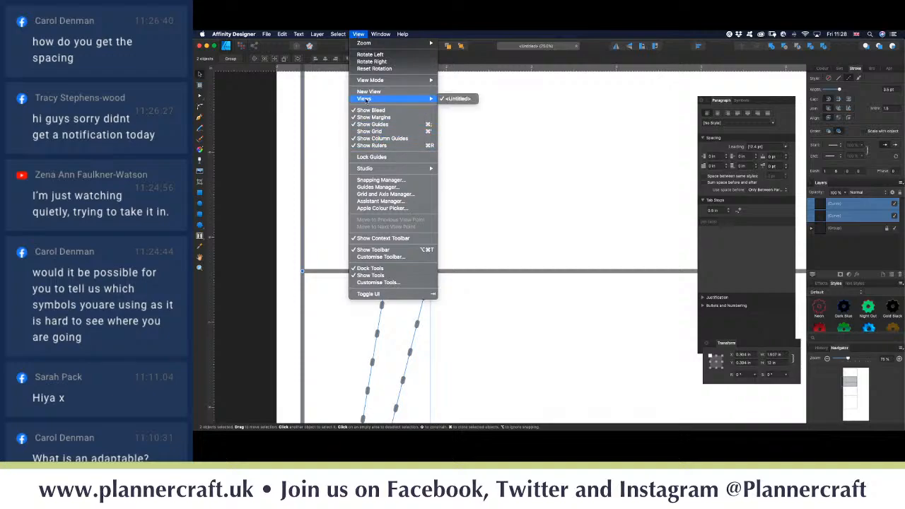
pyautogui.moveTo(409, 169)
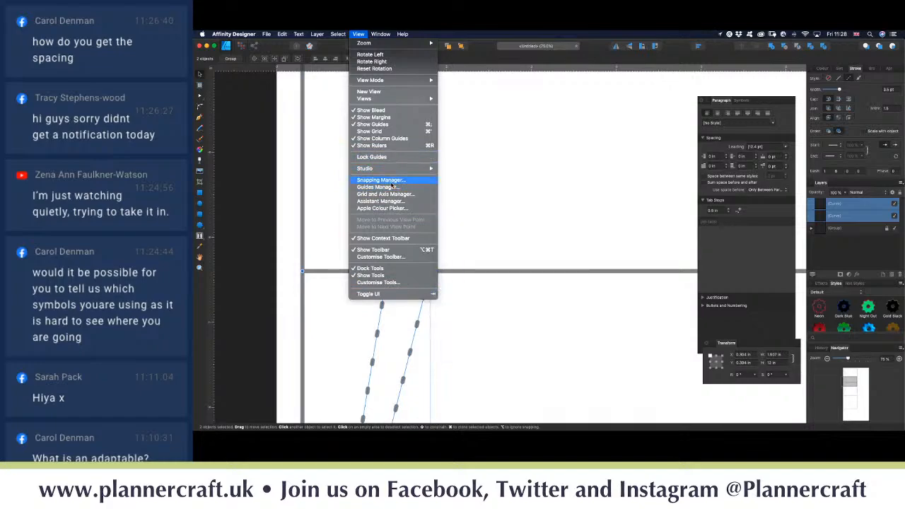
pyautogui.click(391, 183)
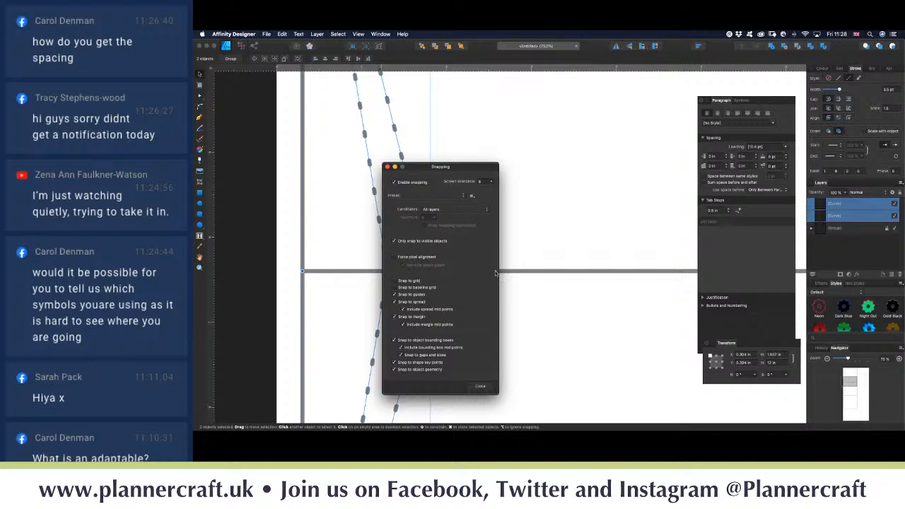
pyautogui.click(480, 386)
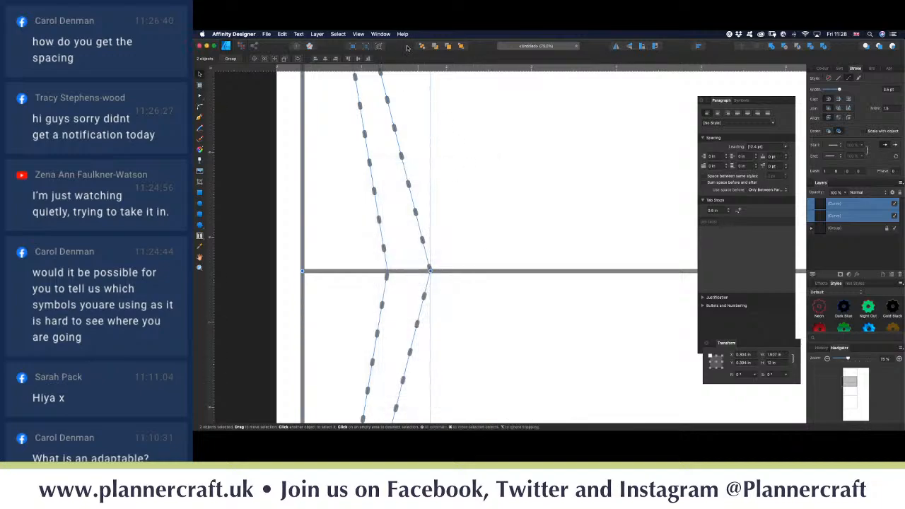
pyautogui.click(359, 34)
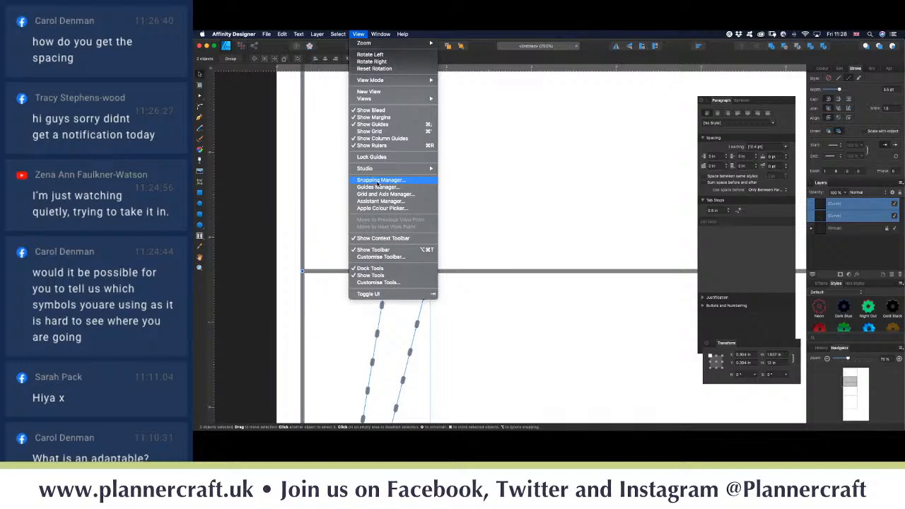
pyautogui.click(380, 182)
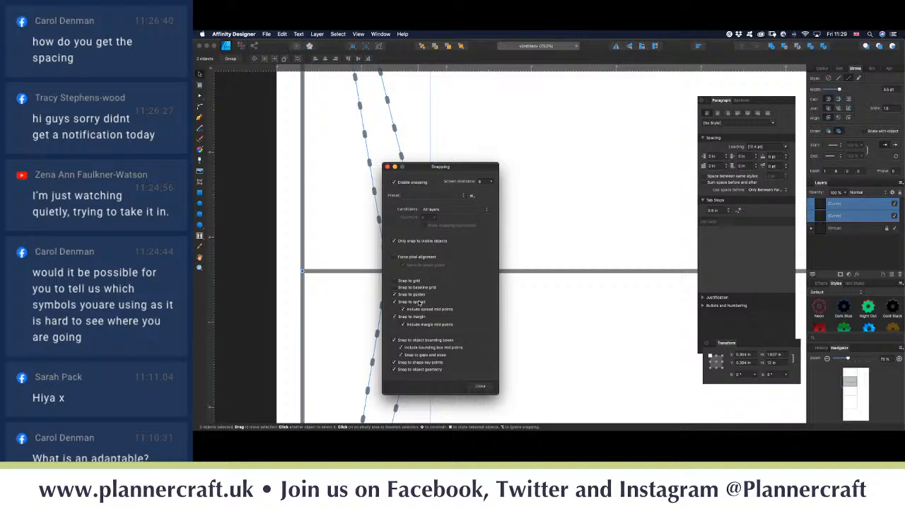
pyautogui.moveTo(428, 167); pyautogui.dragTo(468, 111)
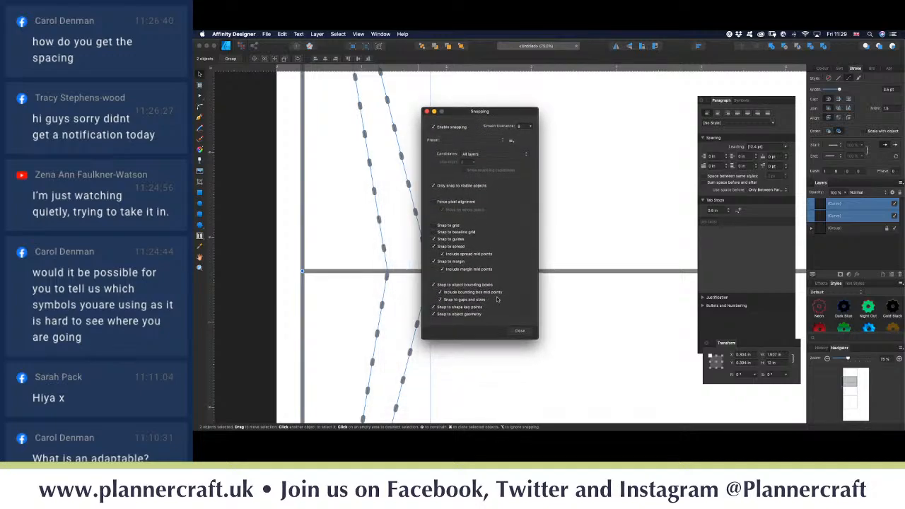
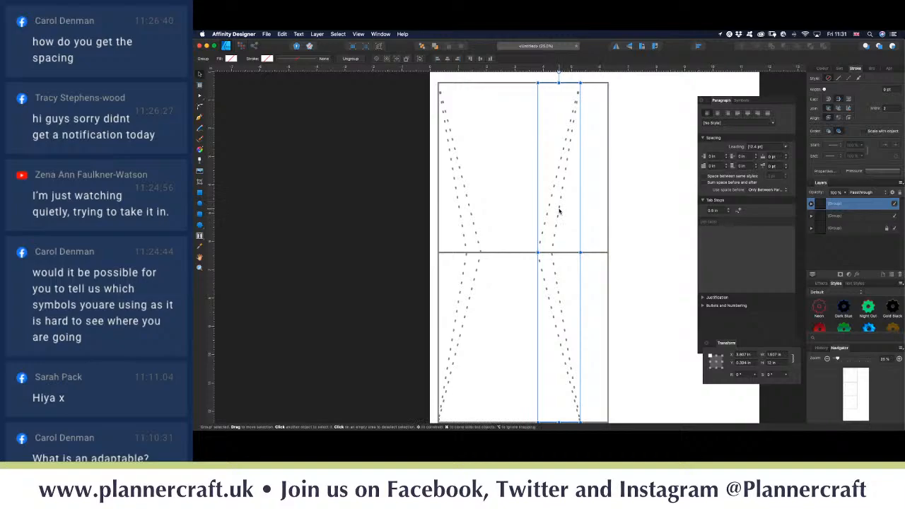
# Step: Move the mirrored group of dashed lines so its outer ends snap to the squares' right edge, and deselect it
pyautogui.moveTo(559, 210); pyautogui.dragTo(586, 211)
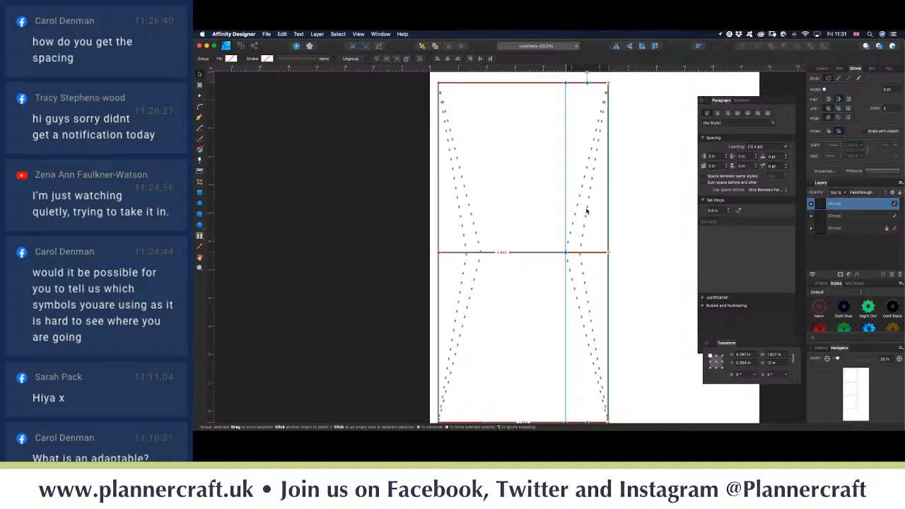
pyautogui.click(626, 225)
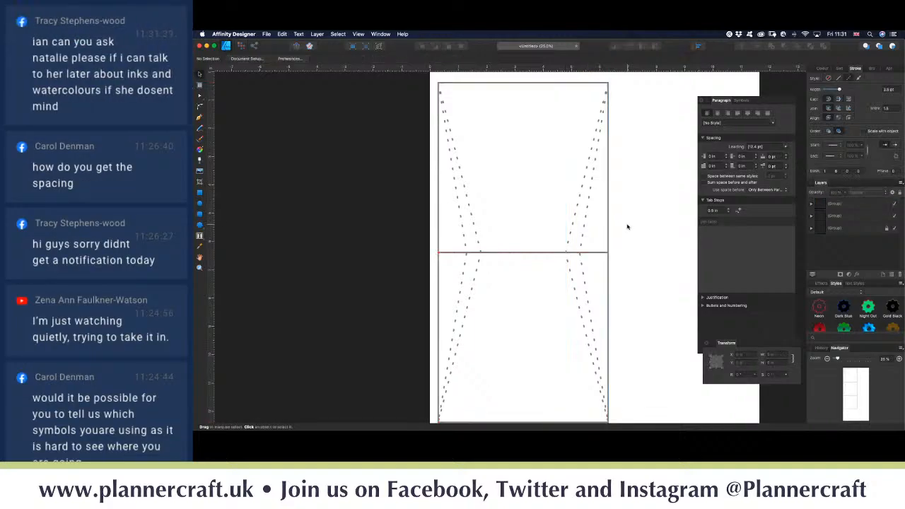
pyautogui.scroll(-5, 627, 227)
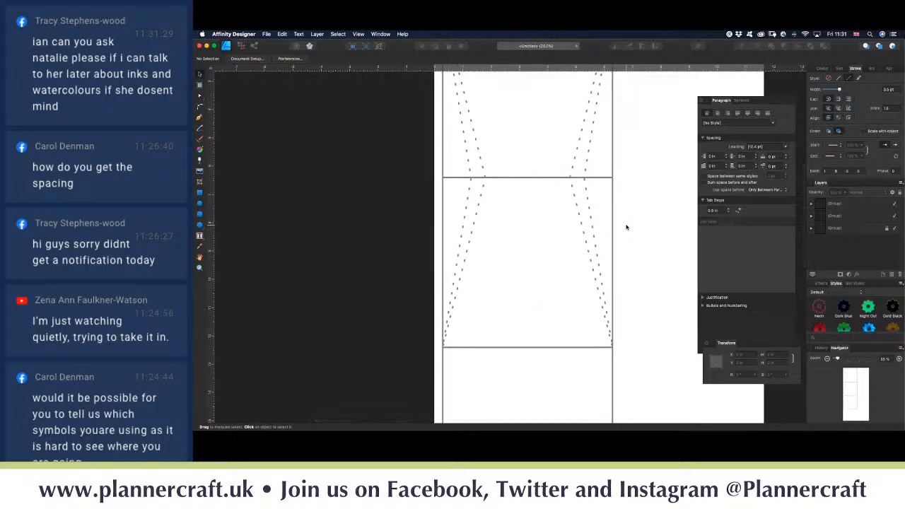
pyautogui.scroll(-2, 626, 227)
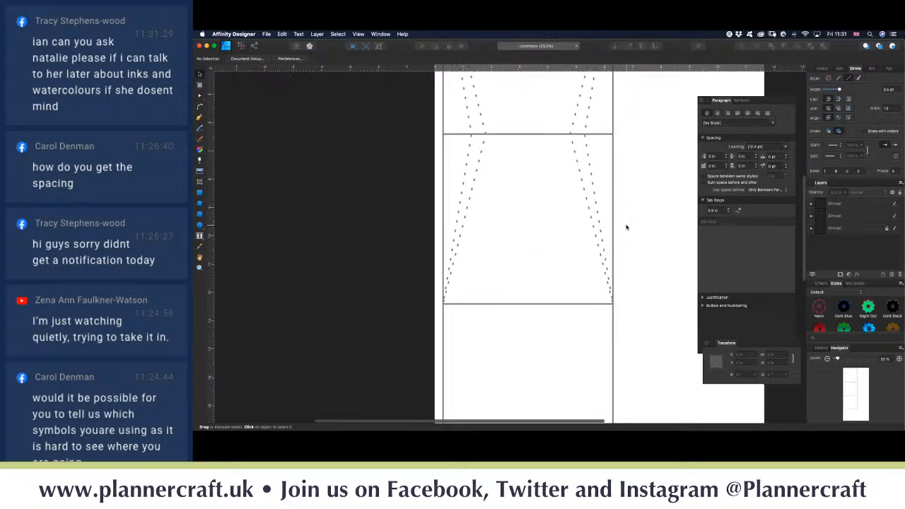
pyautogui.scroll(6, 627, 227)
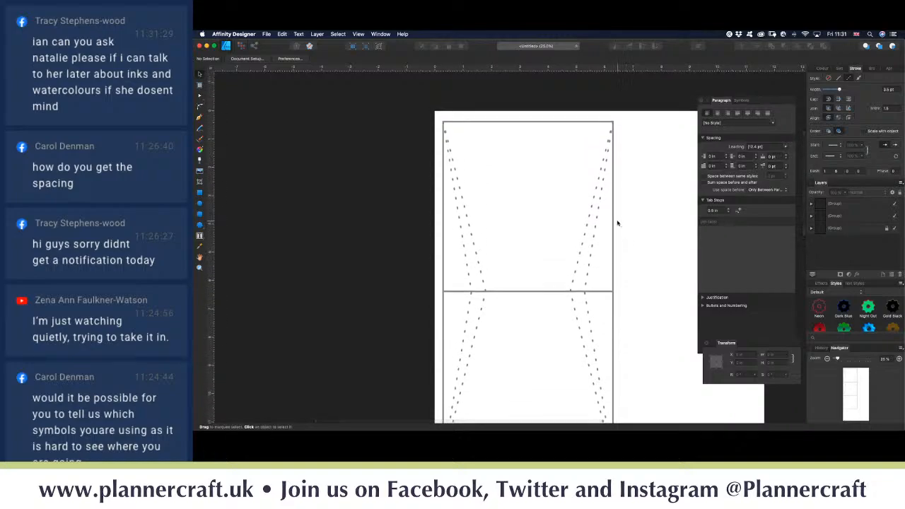
pyautogui.scroll(-2, 614, 223)
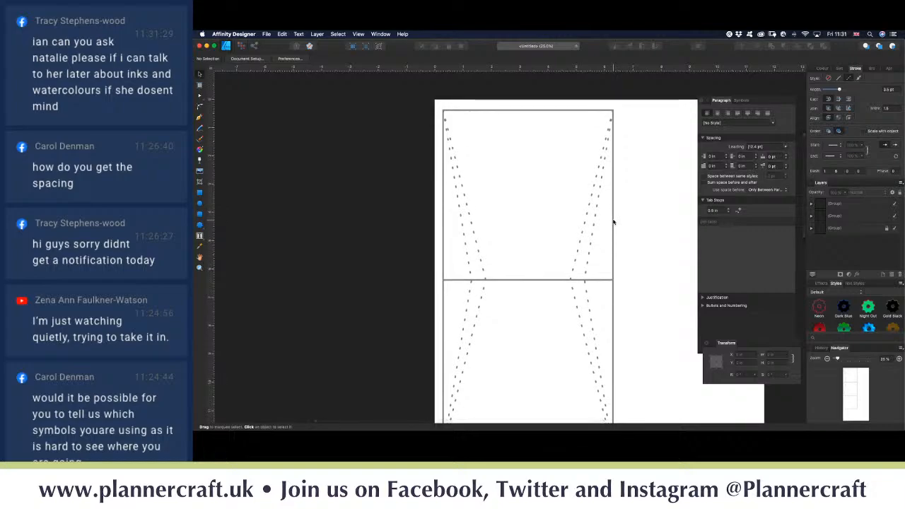
# Step: Draw a straight 6 in Pen line along the shared edge of the first and second squares, from left corner to right corner
pyautogui.scroll(-8, 614, 223)
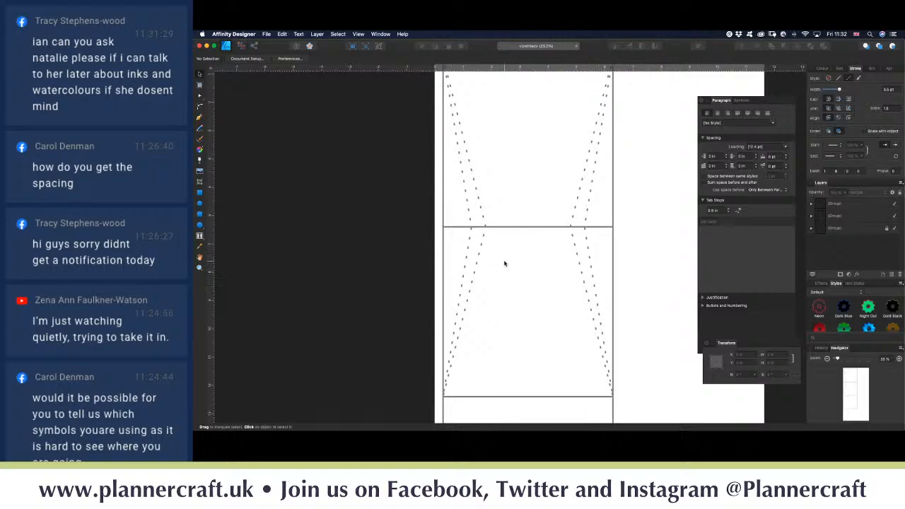
pyautogui.press('p')
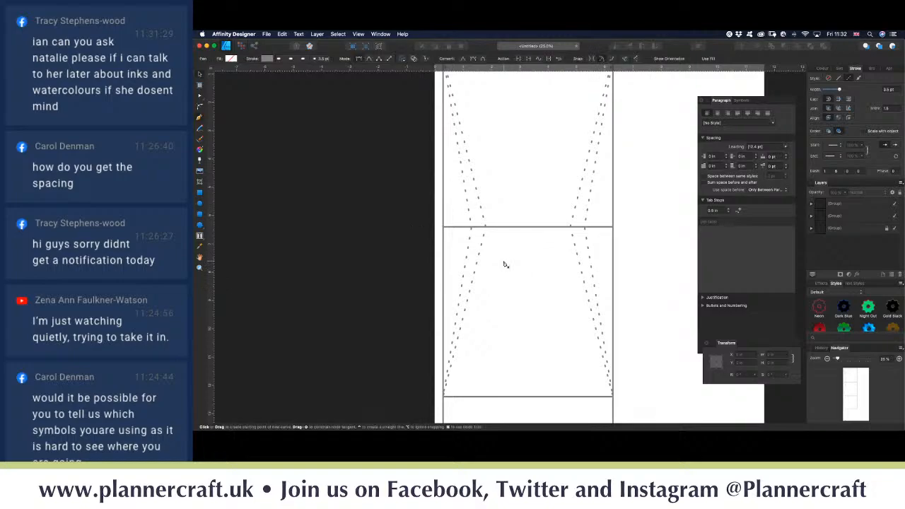
pyautogui.click(443, 227)
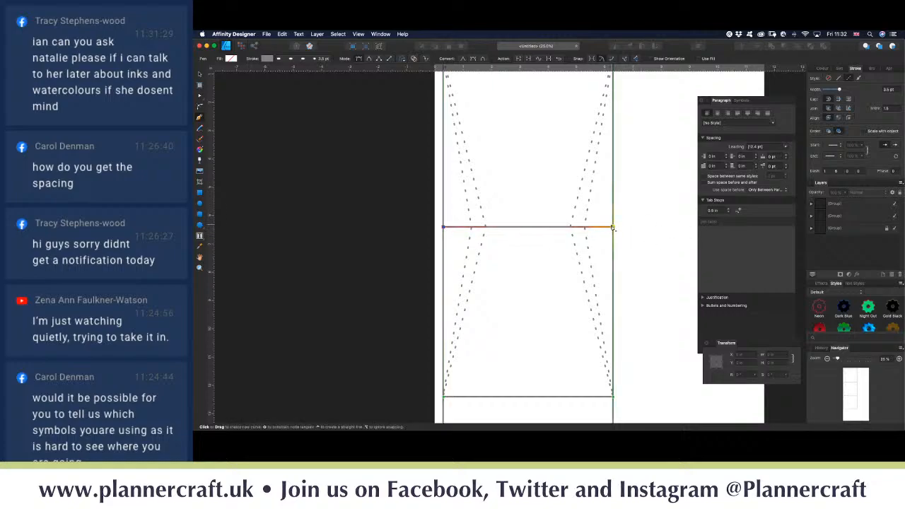
pyautogui.click(613, 228)
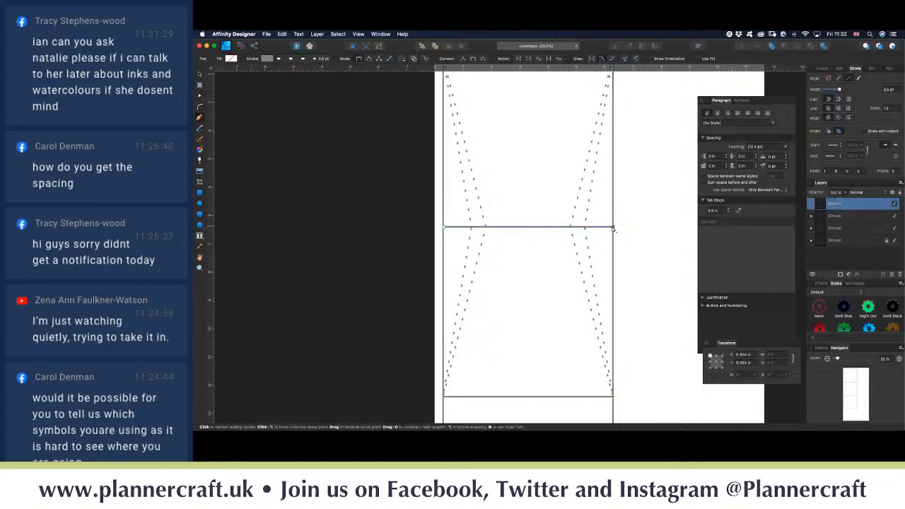
pyautogui.press('v')
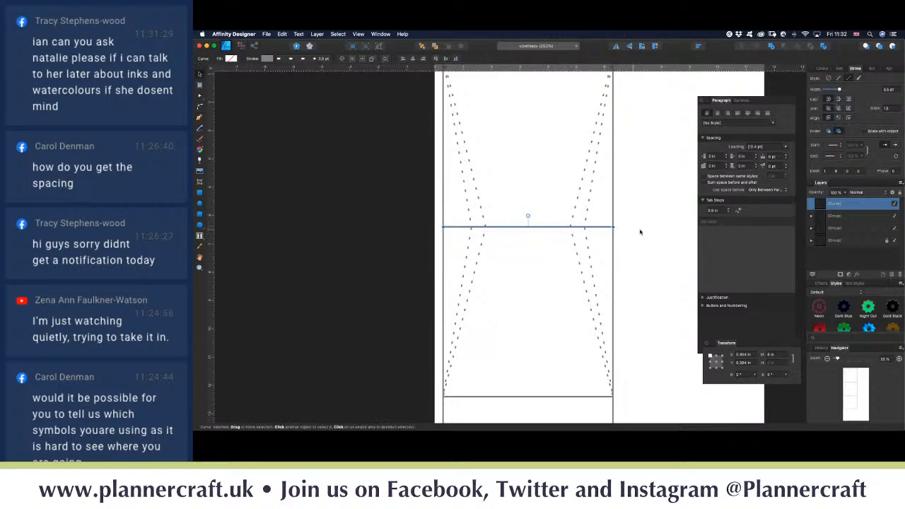
# Step: Duplicate the dashed horizontal fold line 6 in lower, onto the lower edge of the second panel, checking it with the locked outline hidden
pyautogui.click(895, 241)
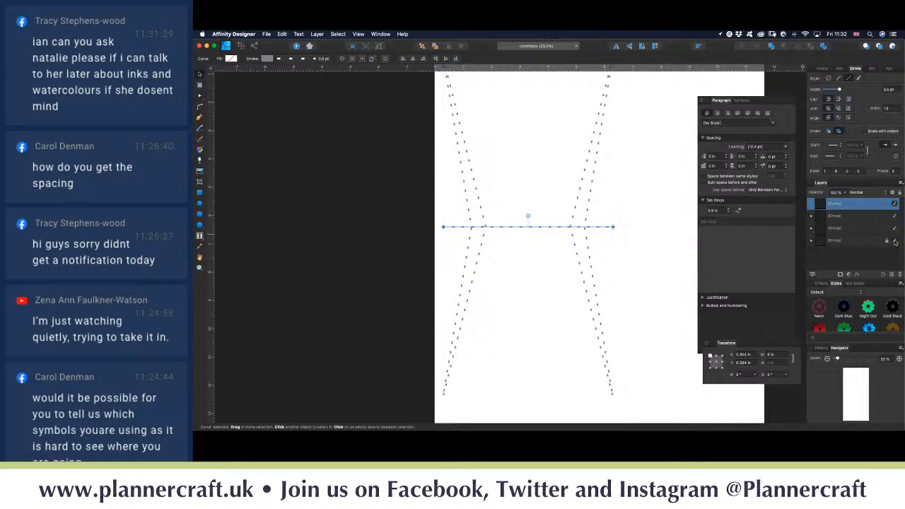
pyautogui.click(895, 242)
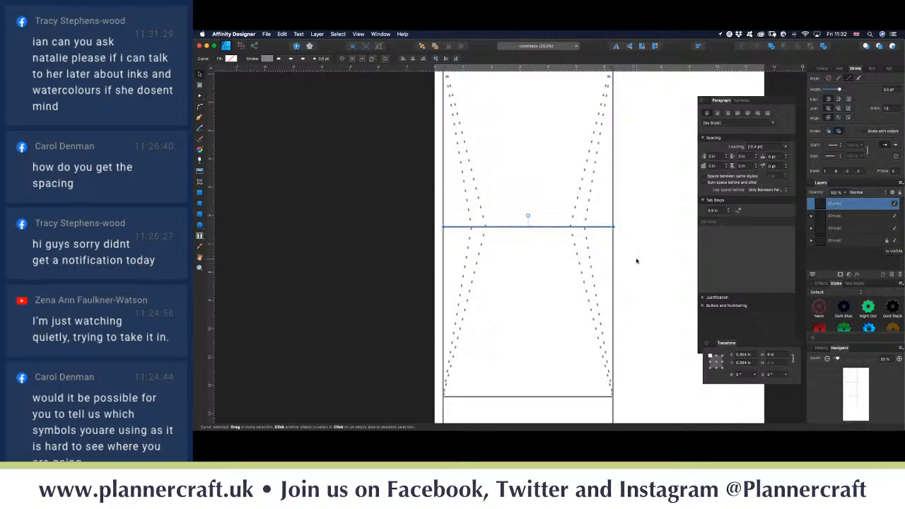
pyautogui.moveTo(549, 231); pyautogui.dragTo(547, 399)
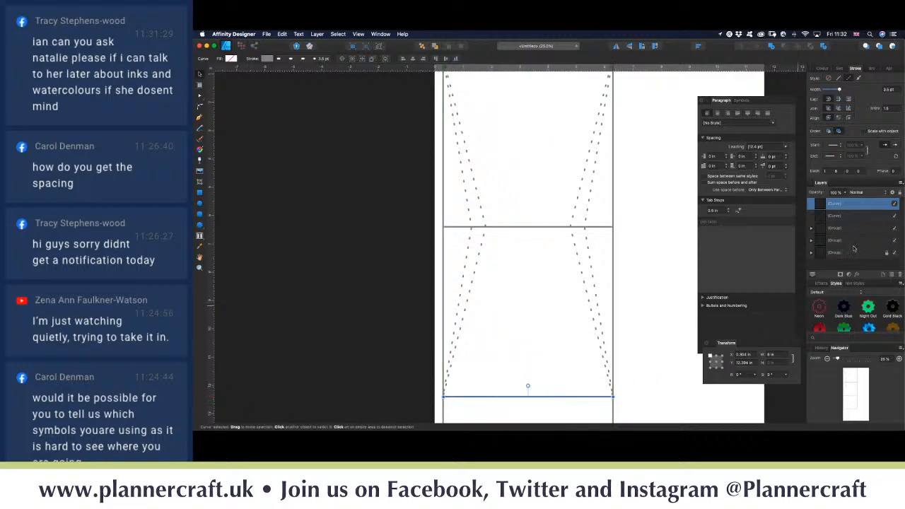
pyautogui.click(894, 252)
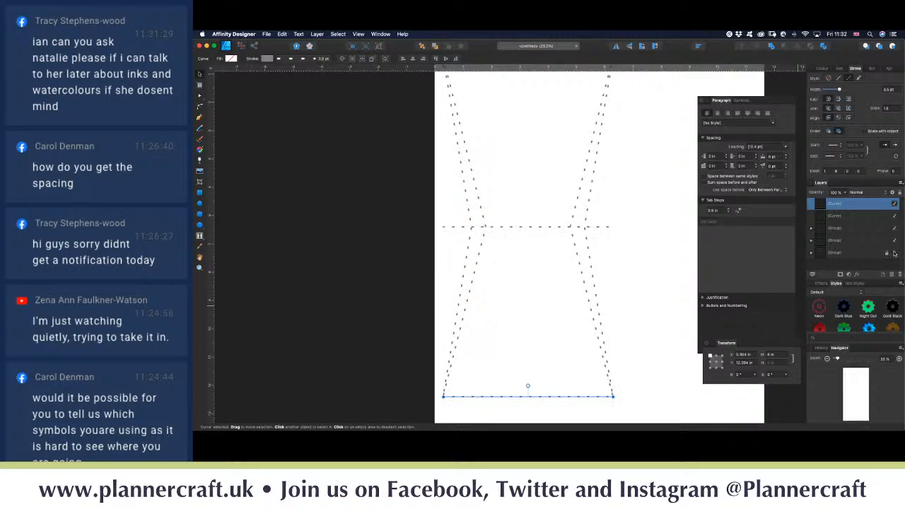
pyautogui.click(894, 252)
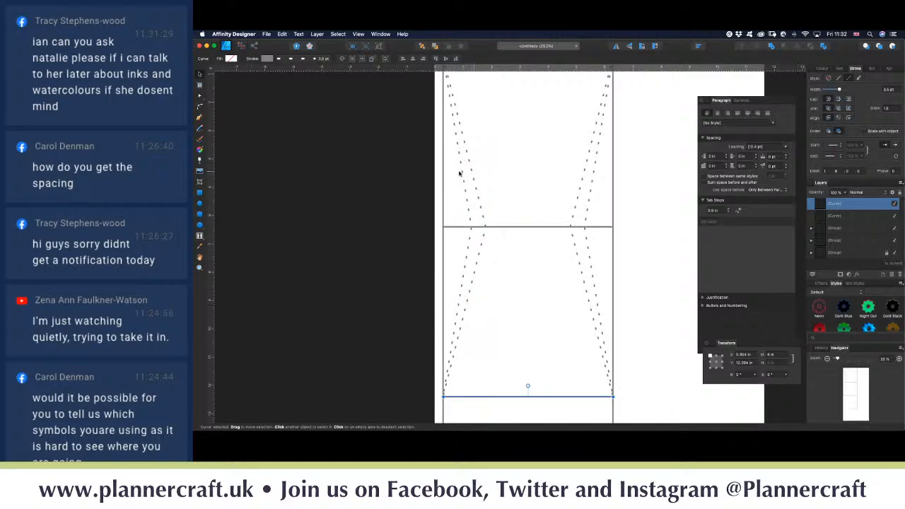
# Step: Draw a 6 × 18 in rectangle over the full three-panel card outline and delete the locked outline group
pyautogui.press('super+minus')
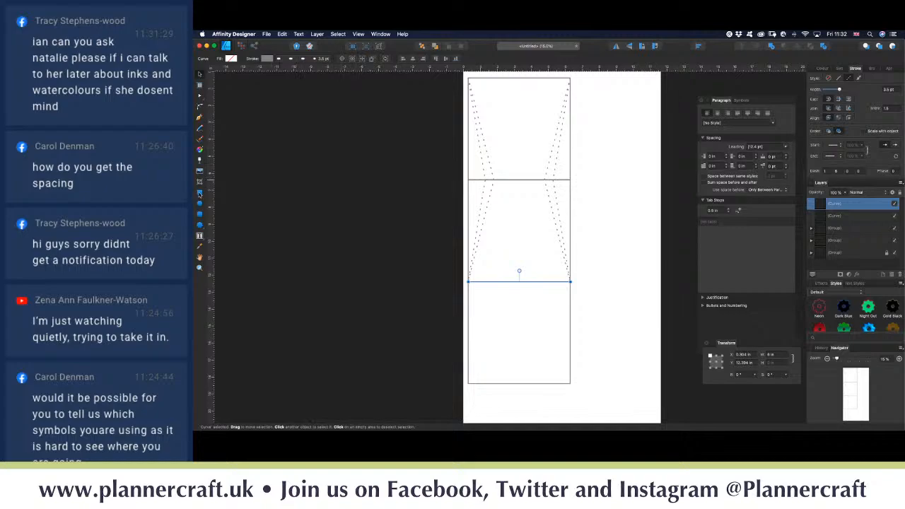
pyautogui.click(200, 193)
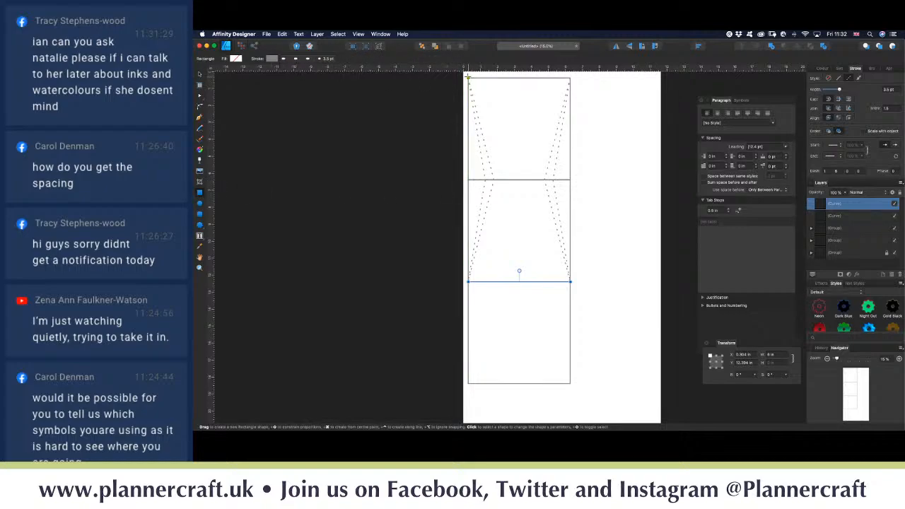
pyautogui.moveTo(467, 78); pyautogui.dragTo(570, 382)
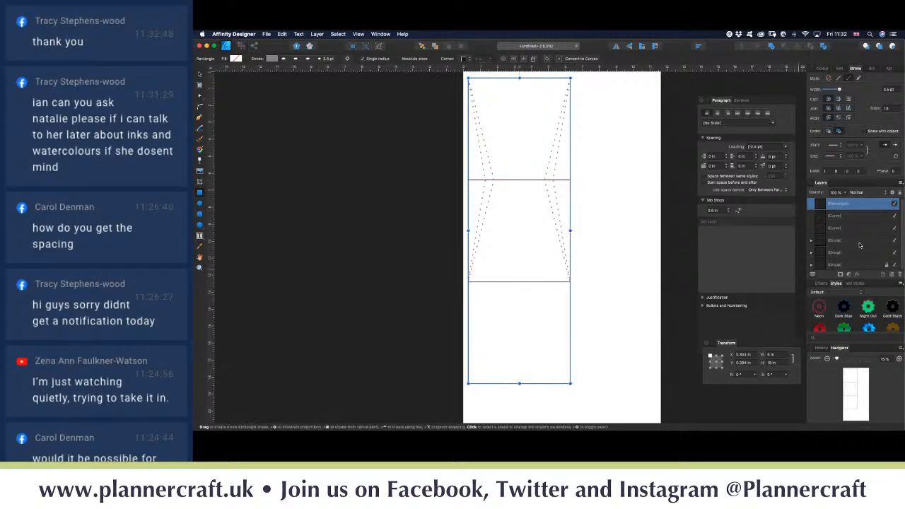
pyautogui.click(839, 263)
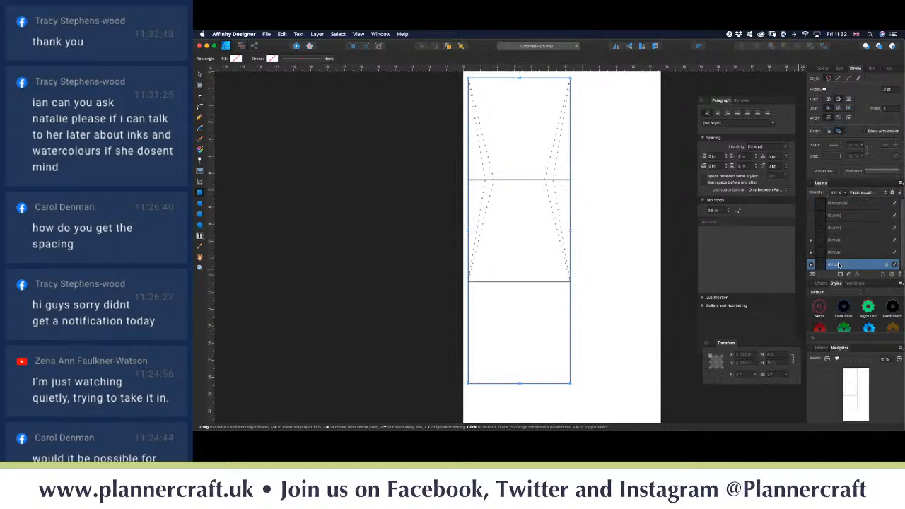
pyautogui.click(899, 275)
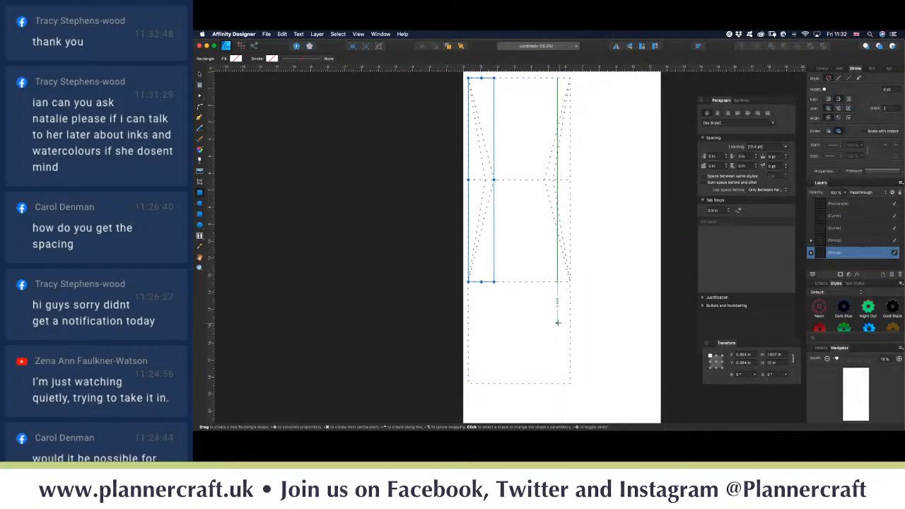
# Step: Change the outer rectangle's stroke style from dashed to a solid line
pyautogui.press('v')
pyautogui.click(841, 205)
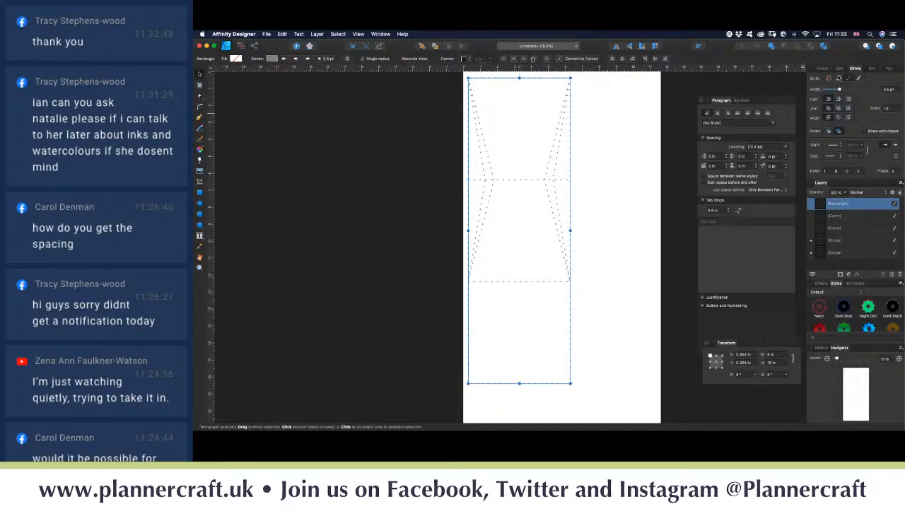
pyautogui.click(618, 257)
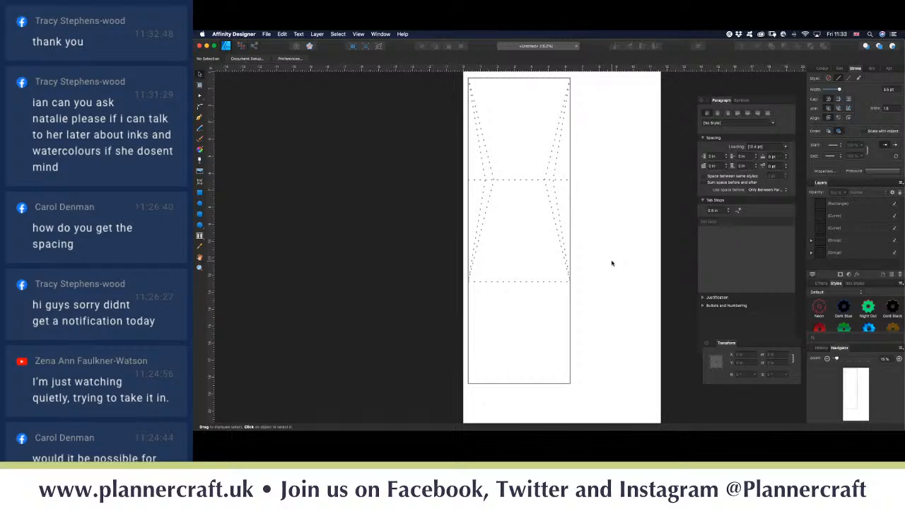
# Step: Group the outer rectangle, both horizontal fold lines and the two angled fold groups together
pyautogui.scroll(2, 611, 263)
pyautogui.scroll(2, 610, 262)
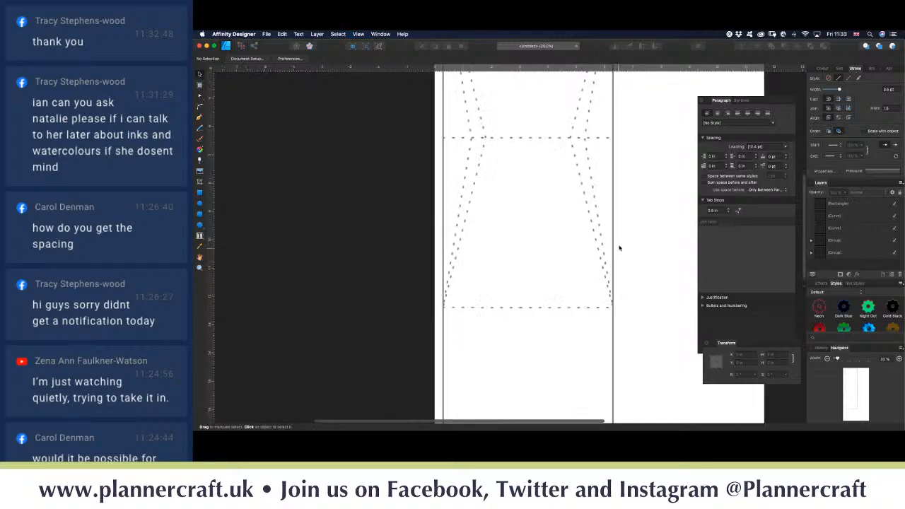
pyautogui.scroll(5, 620, 249)
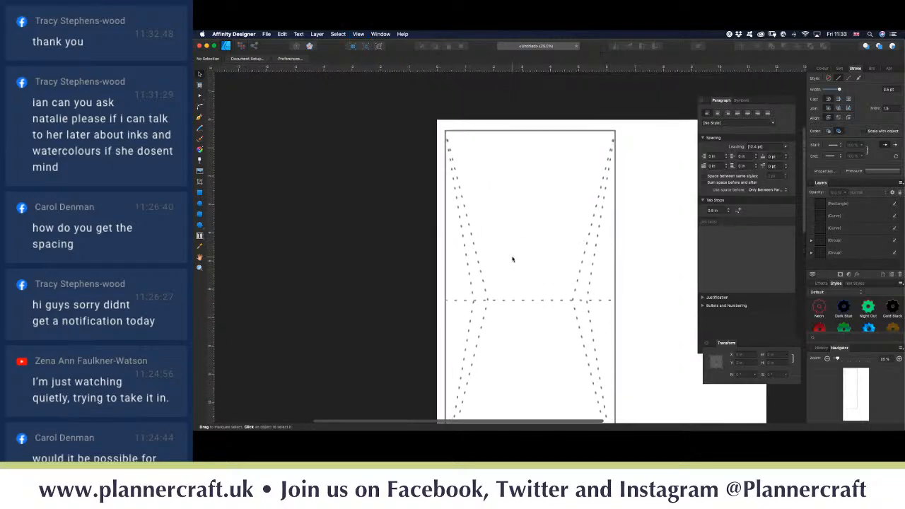
pyautogui.press('p')
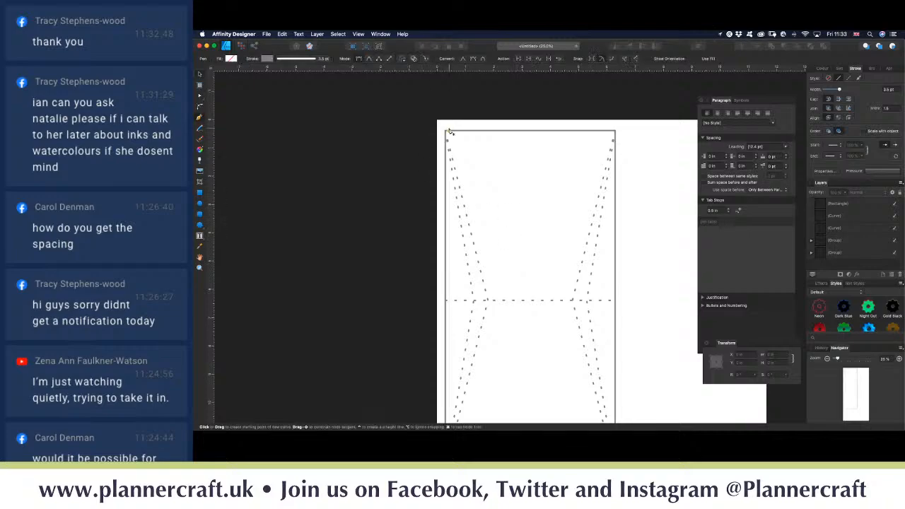
pyautogui.click(846, 205)
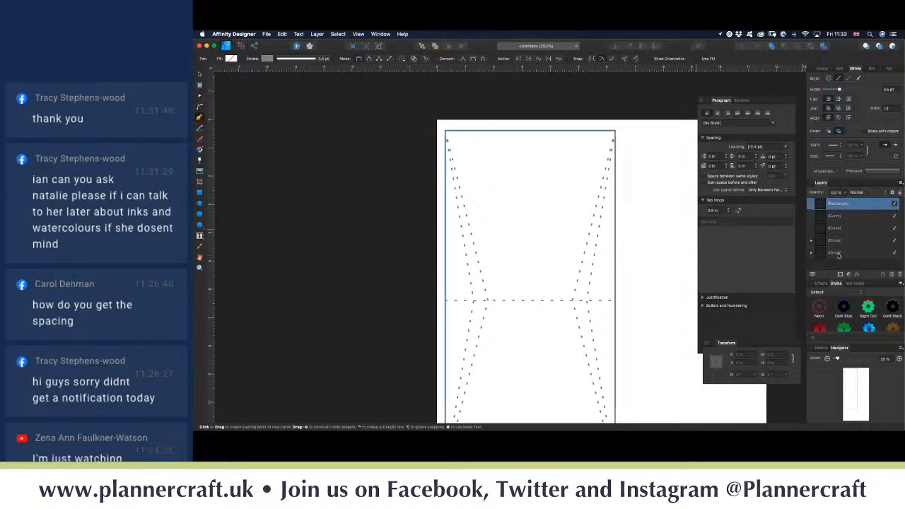
pyautogui.press('super+a')
pyautogui.press('super+g')
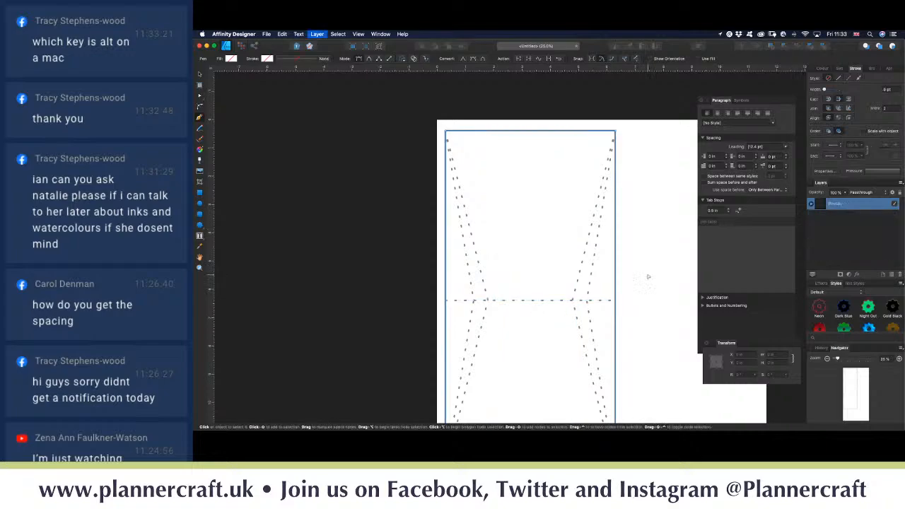
# Step: Rename the new group as Card Base and deselect it
pyautogui.doubleClick(833, 204)
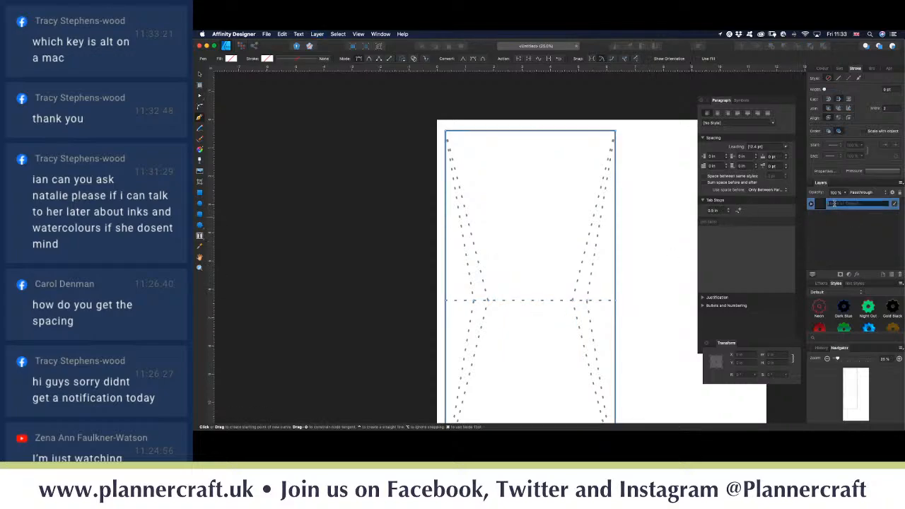
pyautogui.write('Card Base')
pyautogui.press('Return')
pyautogui.press('v')
pyautogui.click(639, 275)
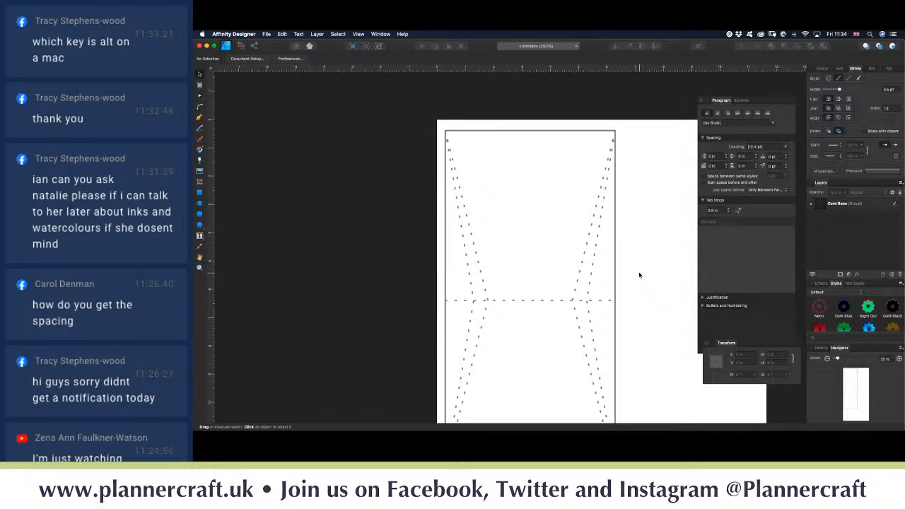
# Step: Lock the Card Base group
pyautogui.hscroll(3, 640, 283)
pyautogui.scroll(-2, 640, 283)
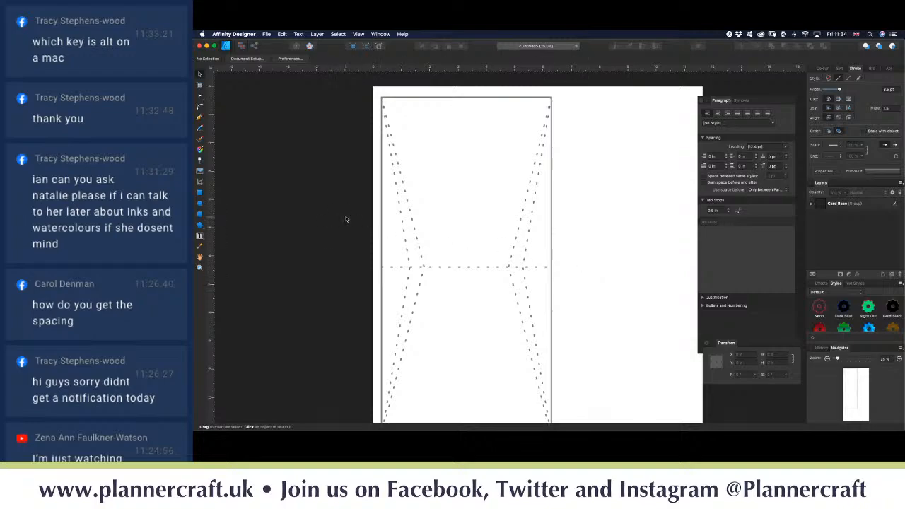
pyautogui.hscroll(2, 345, 218)
pyautogui.scroll(-1, 346, 219)
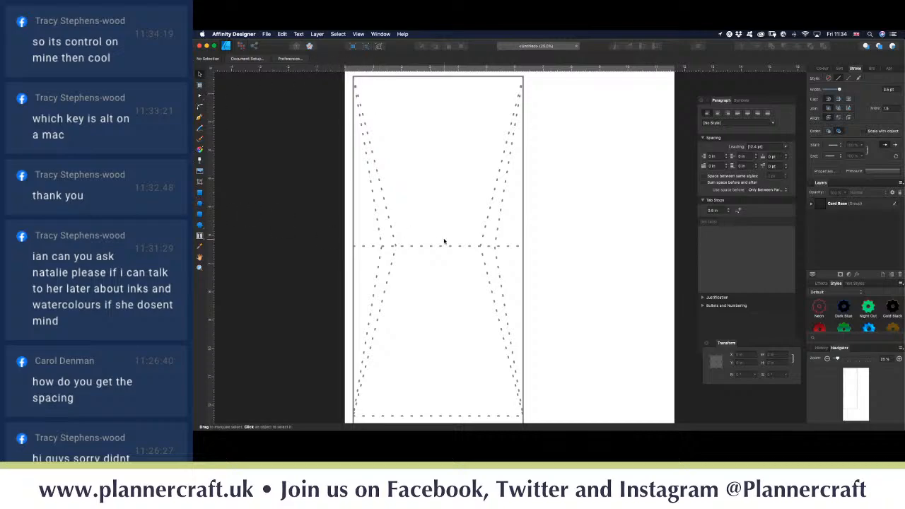
pyautogui.click(869, 206)
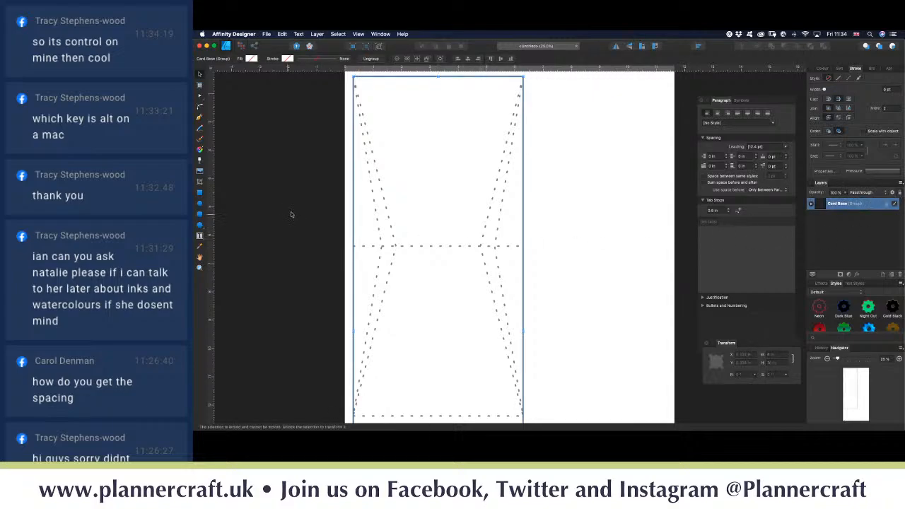
# Step: Draw a closed trapezoid with the Pen tool from the card's upper corners to where the inner angled folds meet the first horizontal fold
pyautogui.press('p')
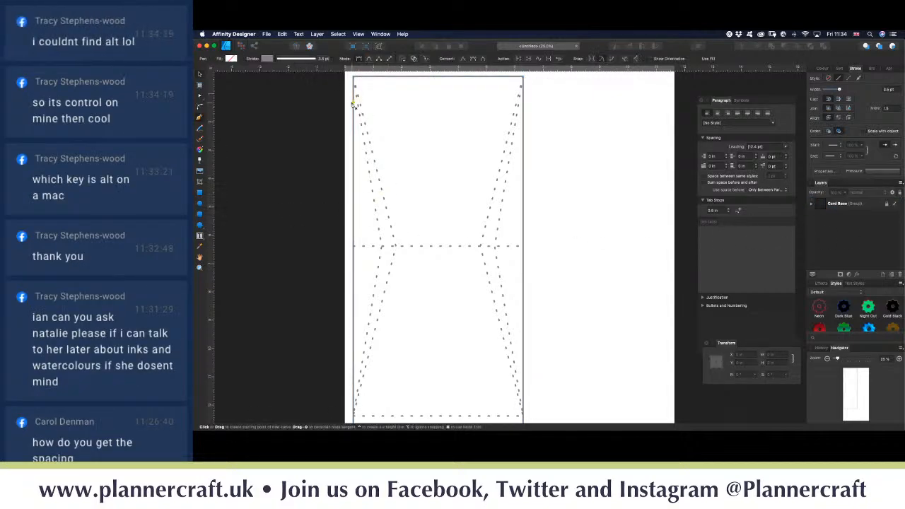
pyautogui.hscroll(-1, 357, 83)
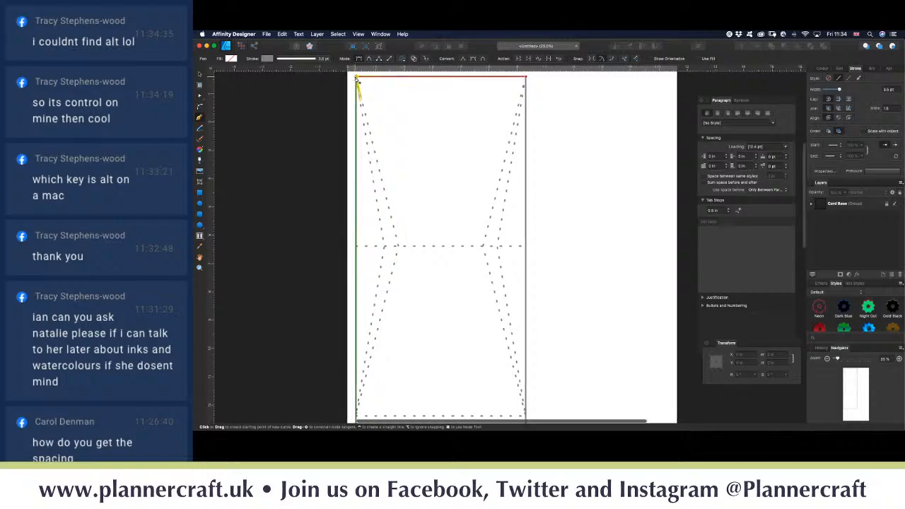
pyautogui.click(356, 78)
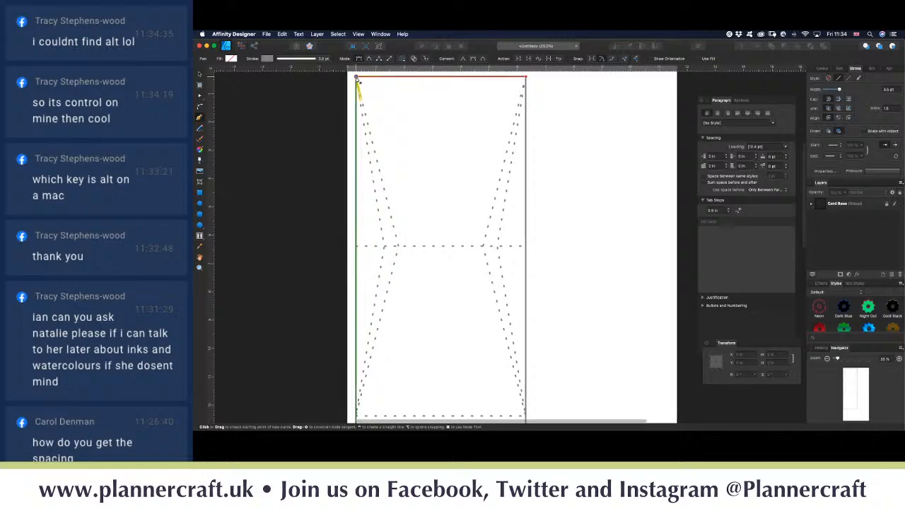
pyautogui.click(526, 77)
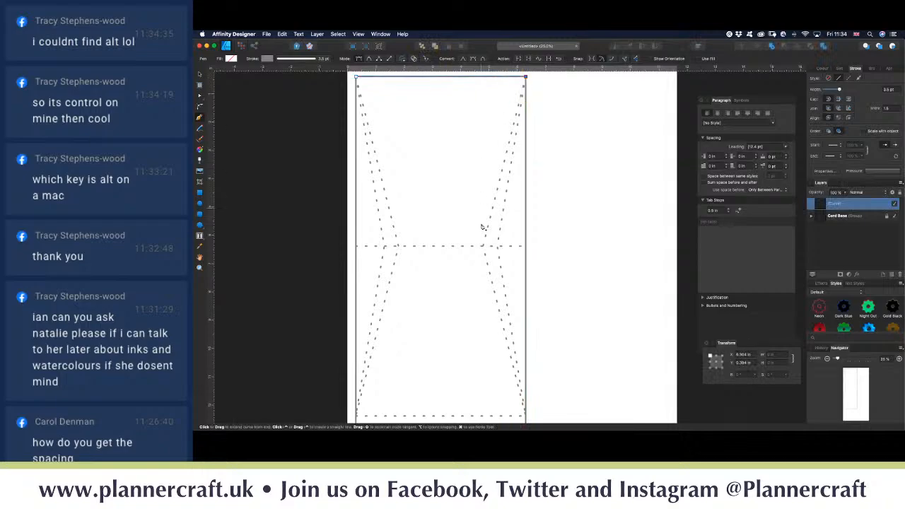
pyautogui.click(484, 246)
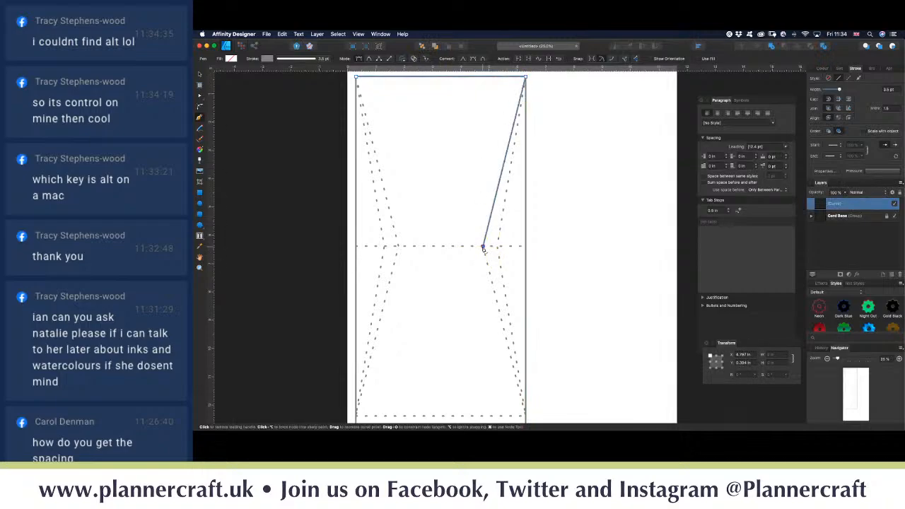
pyautogui.click(398, 247)
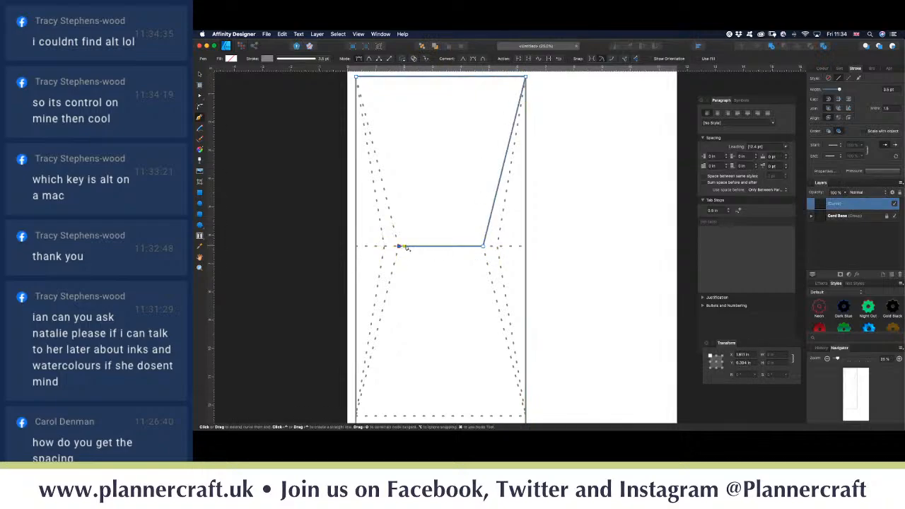
pyautogui.click(357, 78)
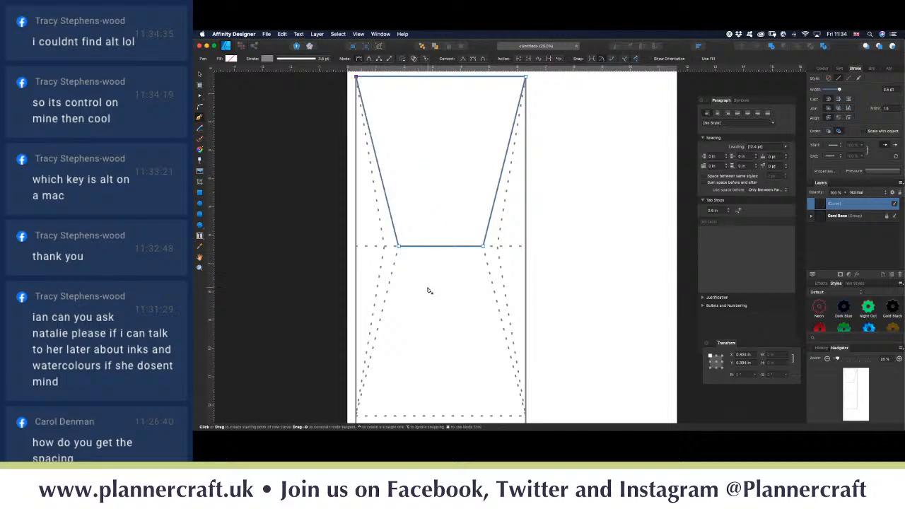
# Step: Increase the trapezoid's stroke width to 21 pt
pyautogui.press('v')
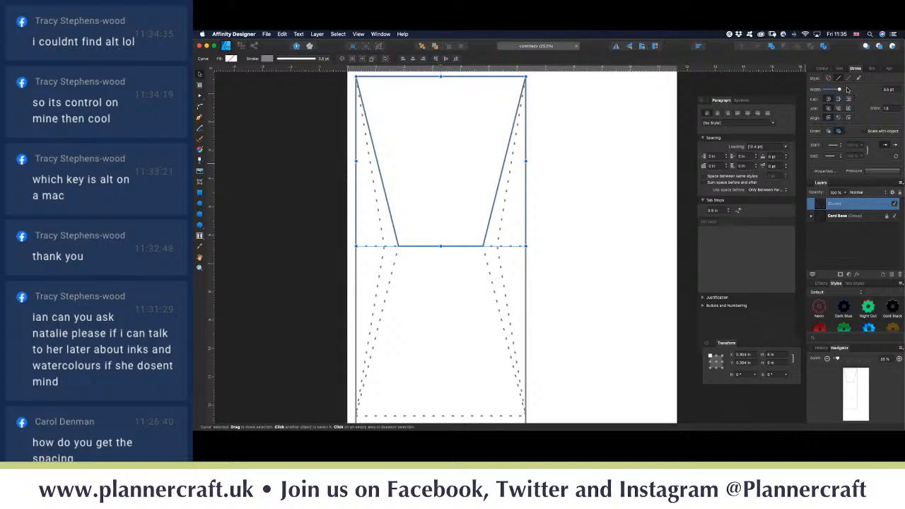
pyautogui.moveTo(848, 91); pyautogui.dragTo(851, 90)
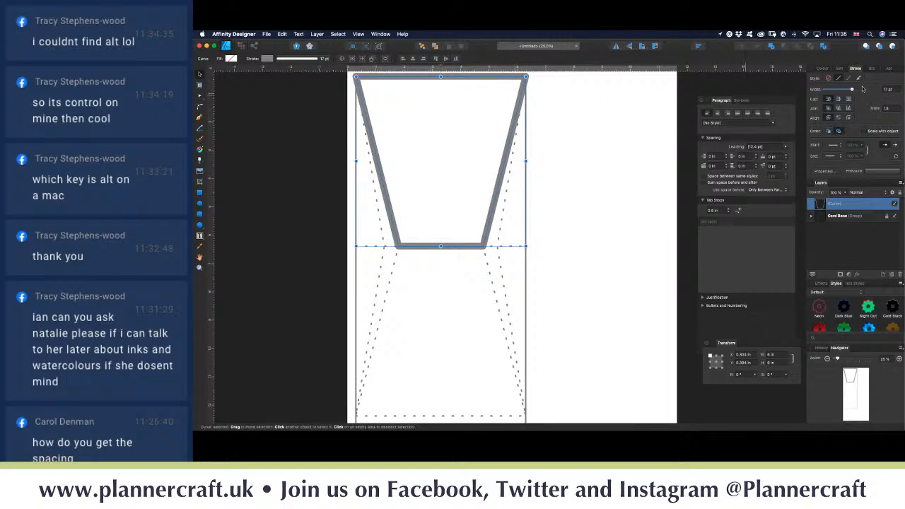
pyautogui.moveTo(851, 90); pyautogui.dragTo(854, 89)
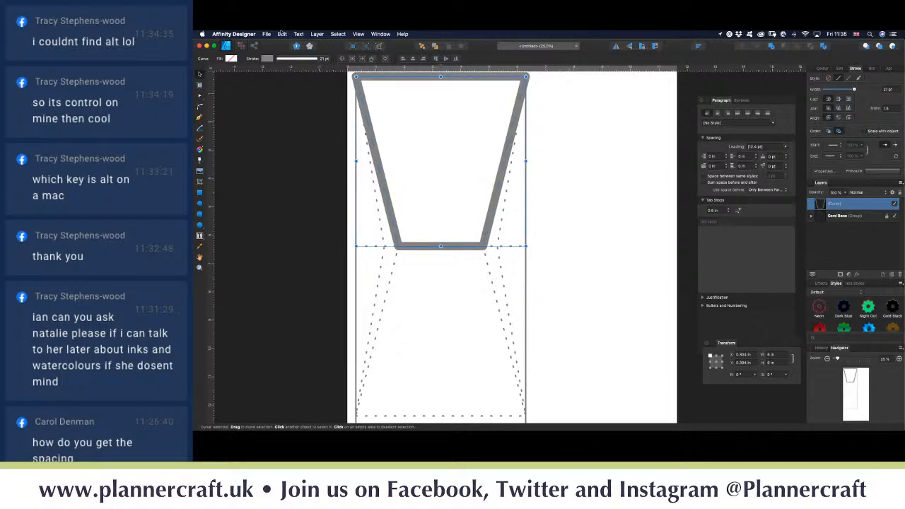
# Step: Expand the trapezoid's stroke into a filled frame shape and show its nodes for editing
pyautogui.click(315, 34)
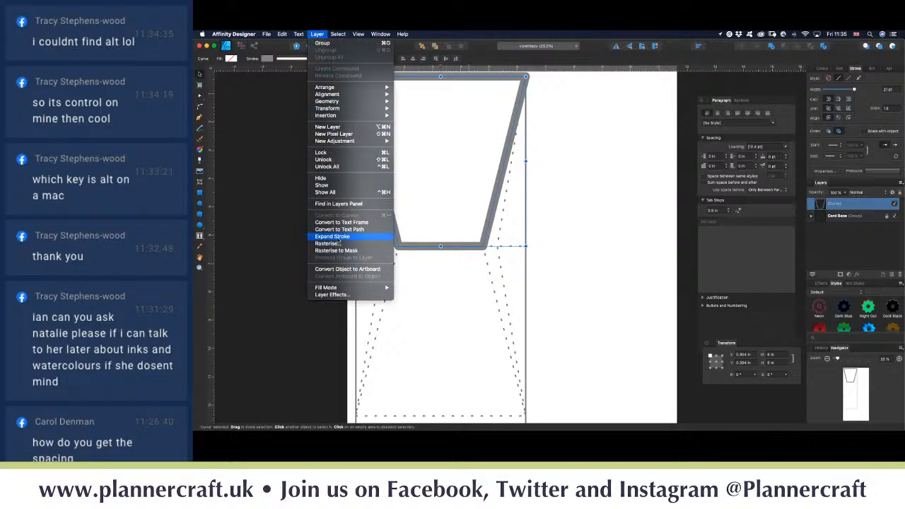
pyautogui.click(338, 237)
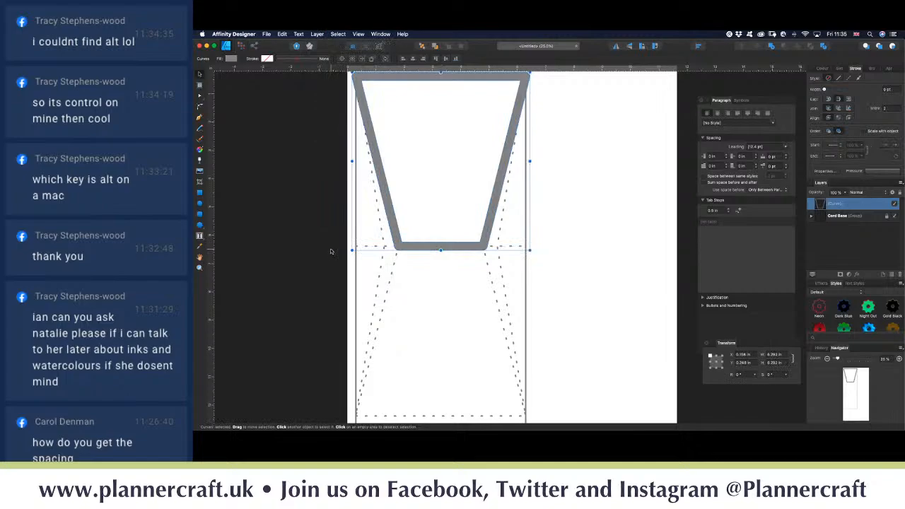
pyautogui.press('a')
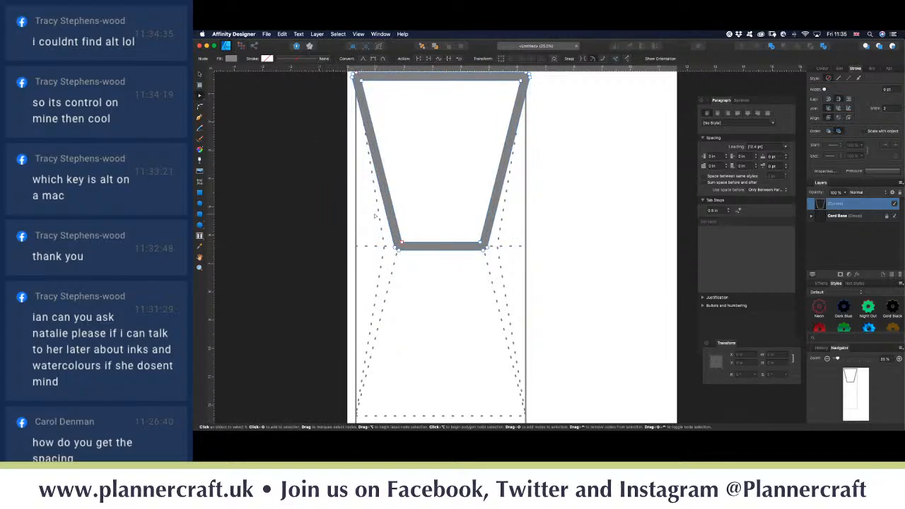
# Step: Delete the outer corner nodes of the expanded trapezoid frame to leave only the inset filled trapezoid, and deselect it
pyautogui.moveTo(561, 304); pyautogui.dragTo(342, 244)
pyautogui.scroll(3, 479, 300)
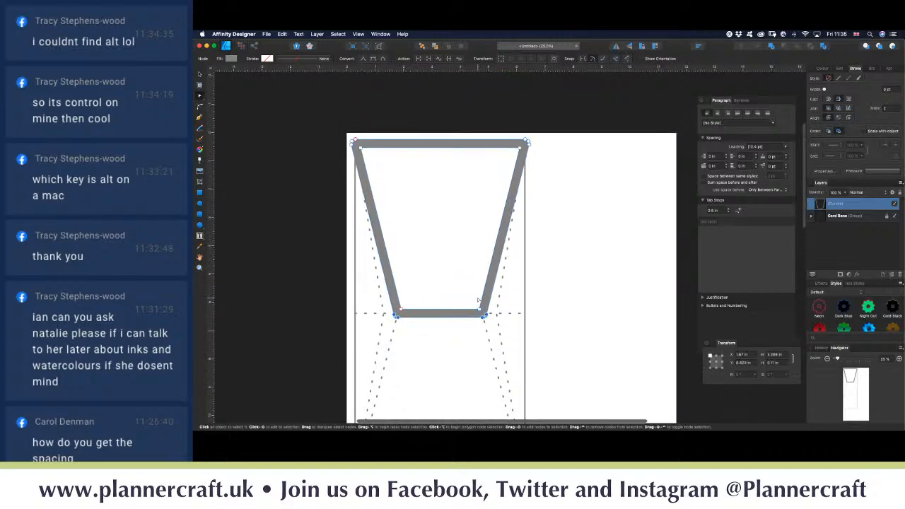
pyautogui.hotkey('shift', 'x')
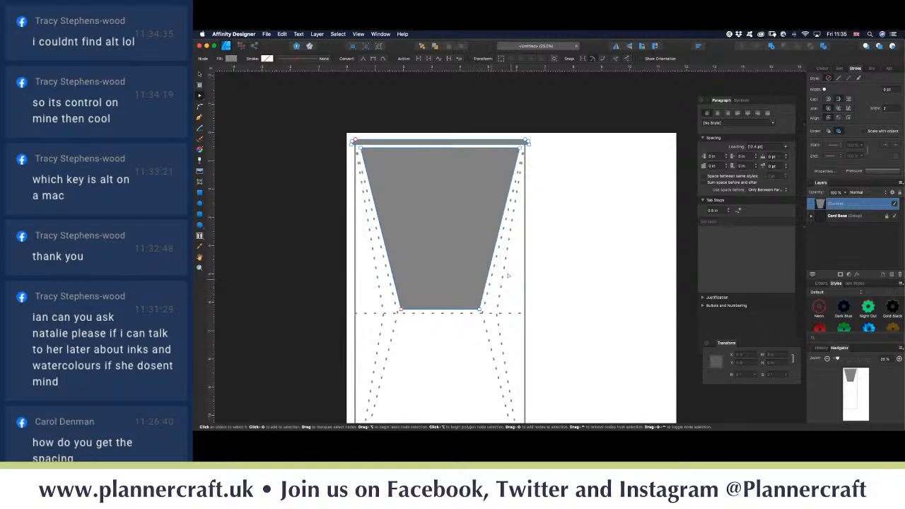
pyautogui.moveTo(327, 131); pyautogui.dragTo(584, 148)
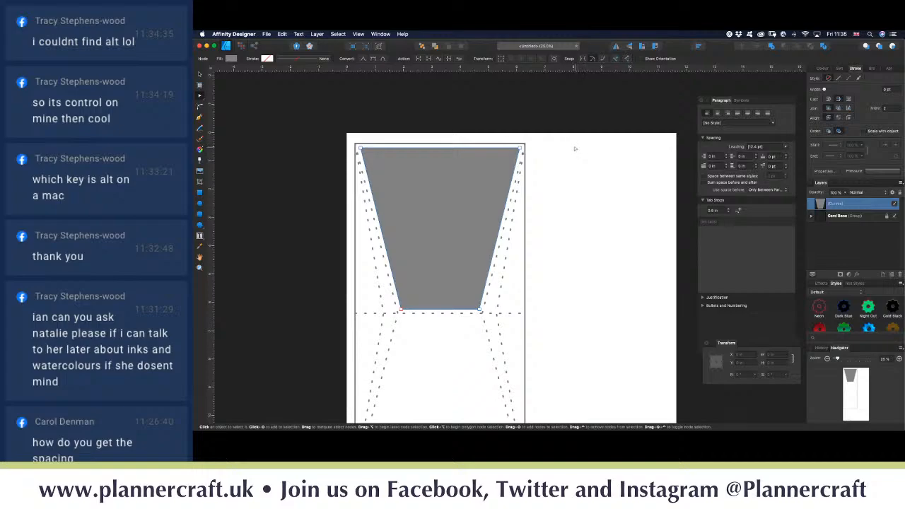
pyautogui.press('v')
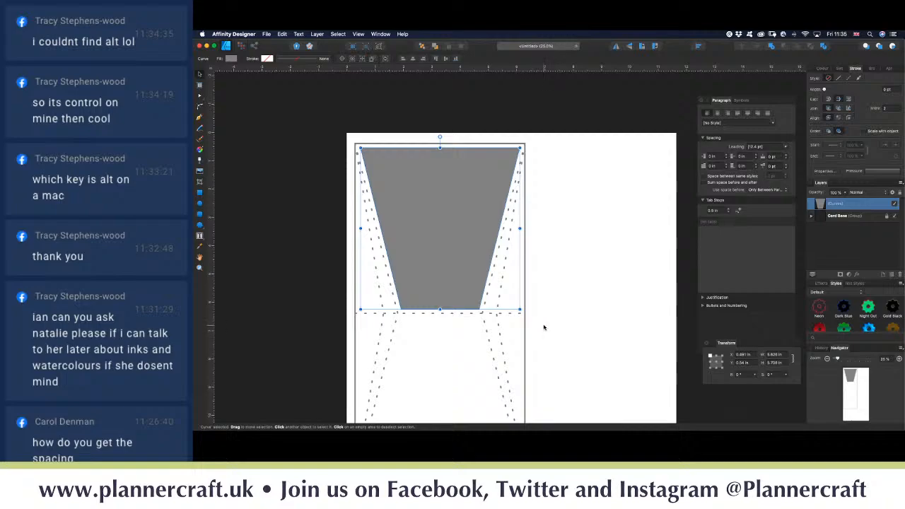
pyautogui.click(544, 327)
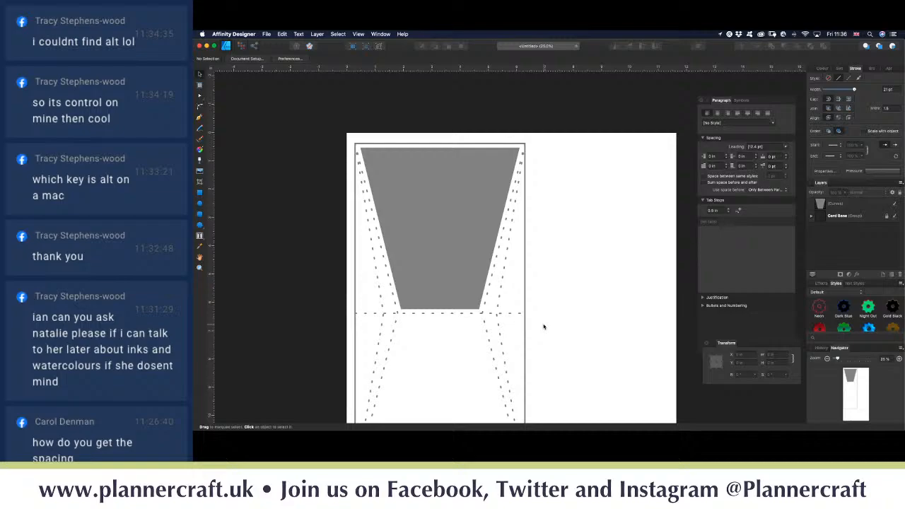
# Step: Draw a closed triangle with the Pen tool between the right outer angled fold, the first horizontal fold and the card's right edge
pyautogui.press('p')
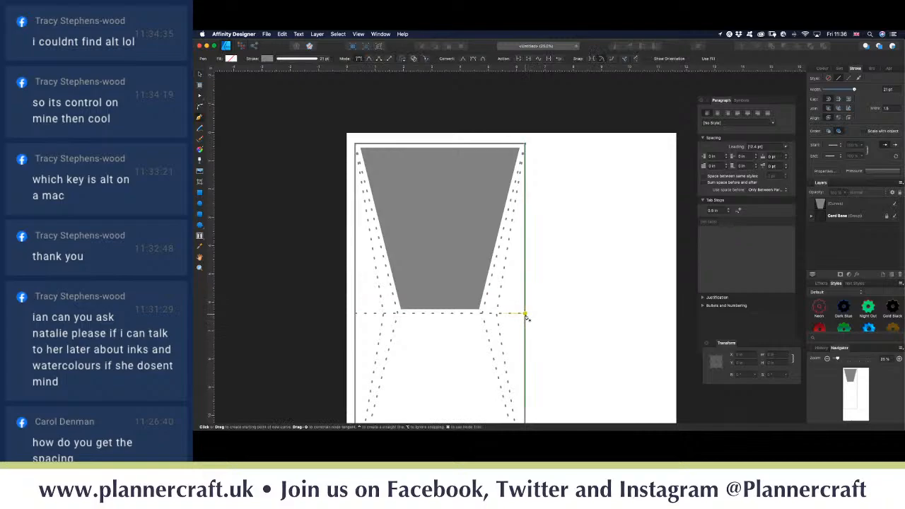
pyautogui.click(497, 315)
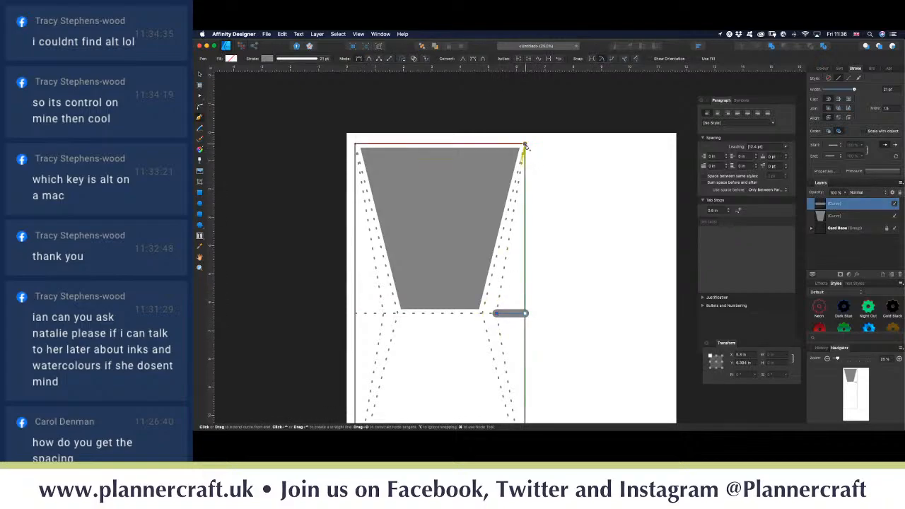
pyautogui.click(525, 144)
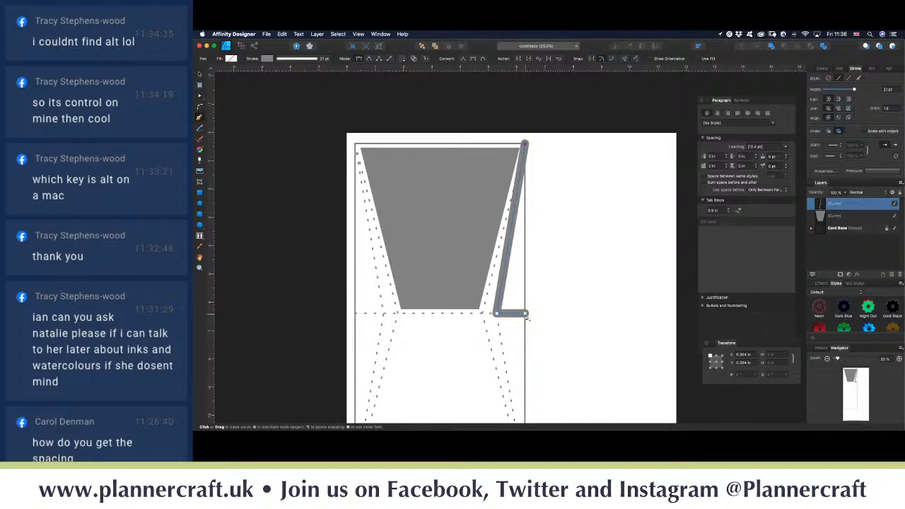
pyautogui.click(526, 314)
pyautogui.press('v')
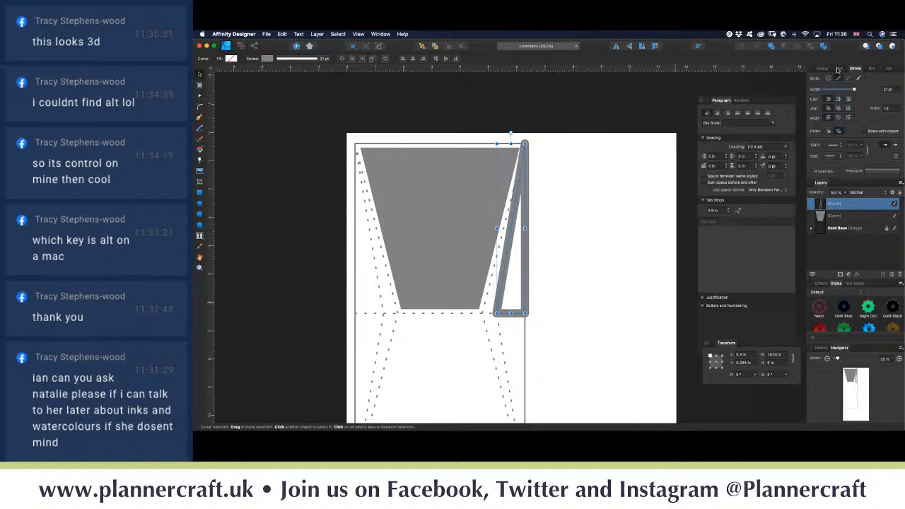
# Step: Swap the triangle's stroke and fill colours so it has a grey fill and no stroke
pyautogui.moveTo(837, 70); pyautogui.dragTo(769, 70)
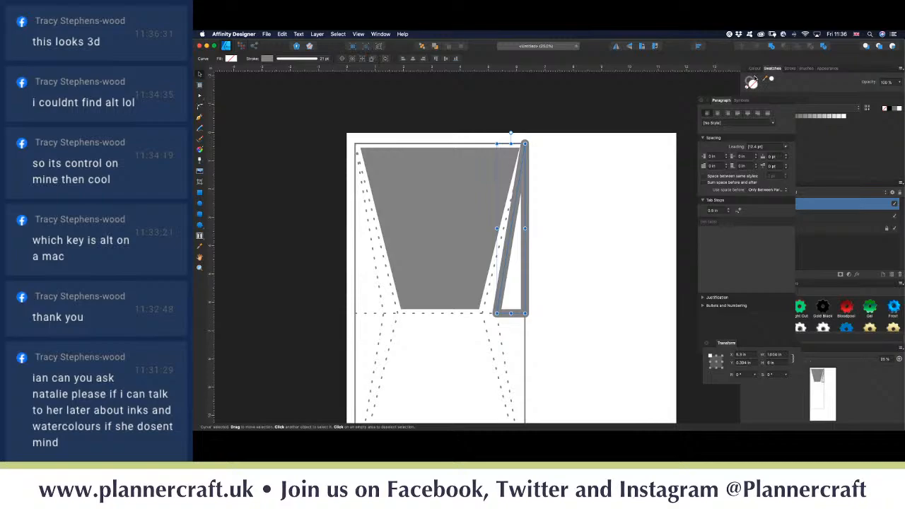
pyautogui.click(755, 79)
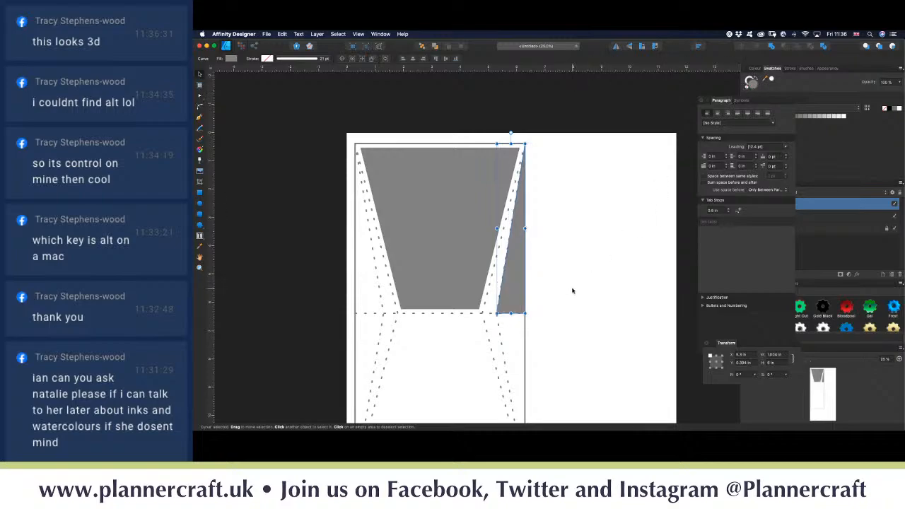
pyautogui.press('super+equal')
pyautogui.press('super+equal')
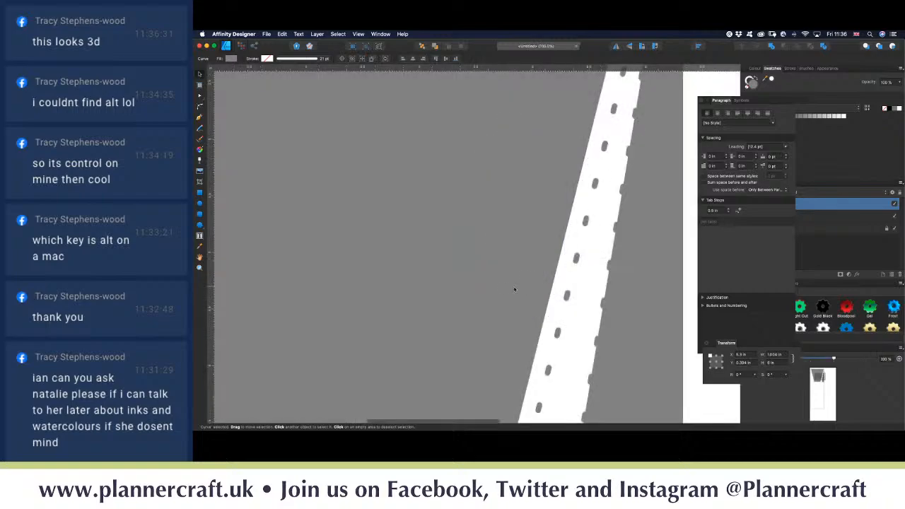
pyautogui.press('super+minus')
pyautogui.press('super+minus')
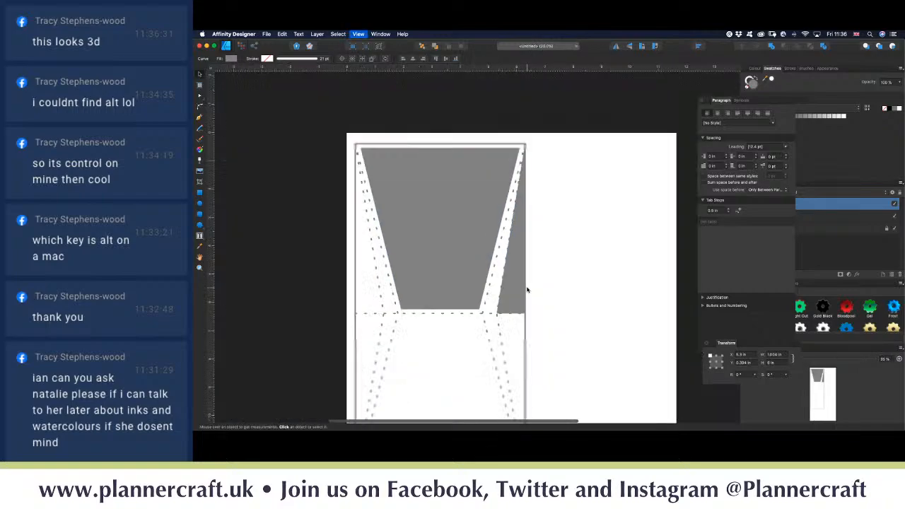
# Step: Duplicate the grey triangle, flip the copy horizontally, and fit it between the card's left edge and the left outer angled fold
pyautogui.click(519, 284)
pyautogui.moveTo(519, 284); pyautogui.dragTo(605, 285)
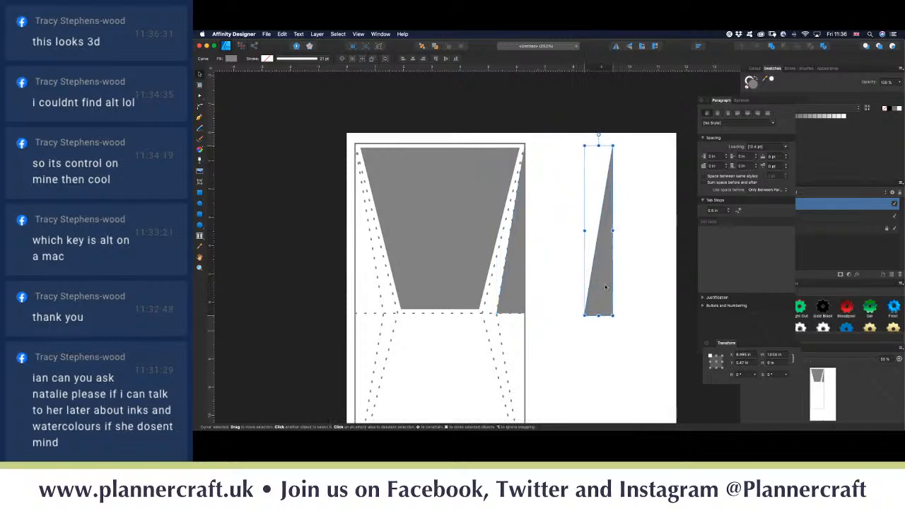
pyautogui.click(616, 46)
pyautogui.hscroll(-1, 598, 309)
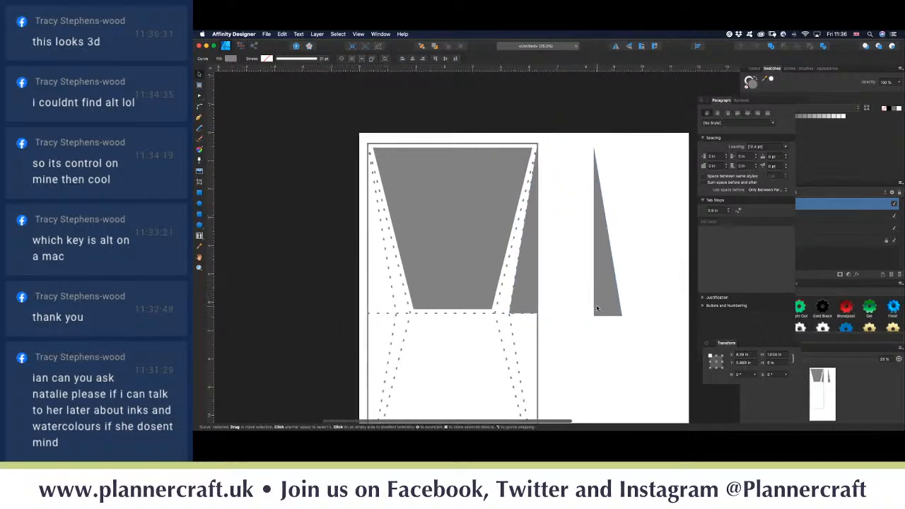
pyautogui.moveTo(597, 309); pyautogui.dragTo(367, 304)
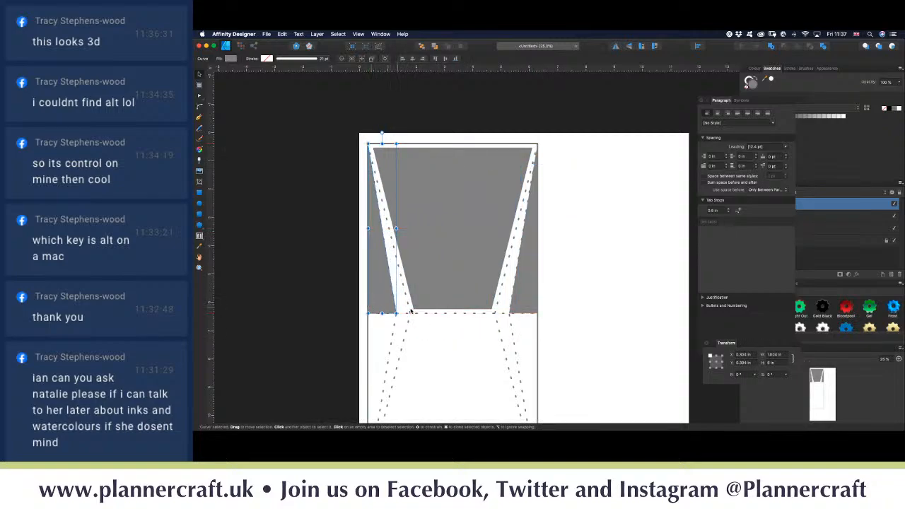
pyautogui.click(606, 316)
# Step: Draw a 6 in square with the Rectangle tool over the card's lowest panel, from the second horizontal fold to the bottom edge
pyautogui.scroll(-4, 597, 320)
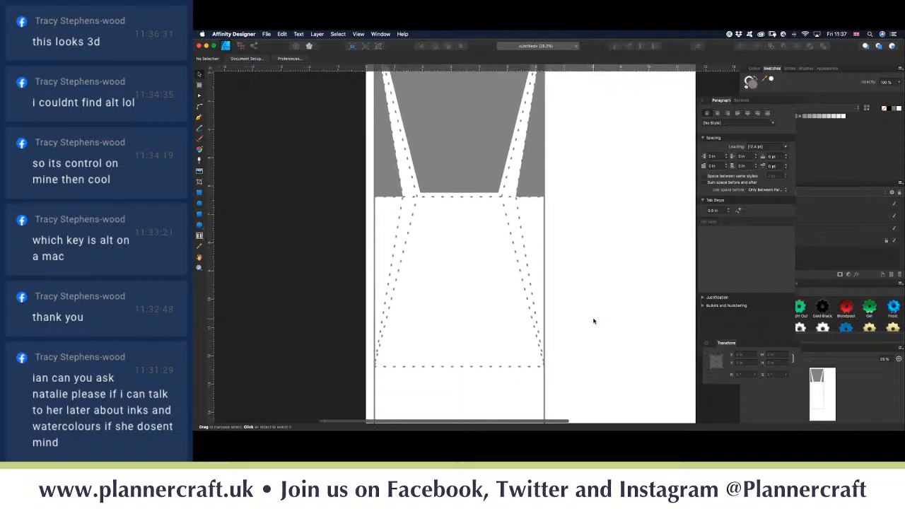
pyautogui.hscroll(-1, 594, 322)
pyautogui.scroll(-1, 598, 318)
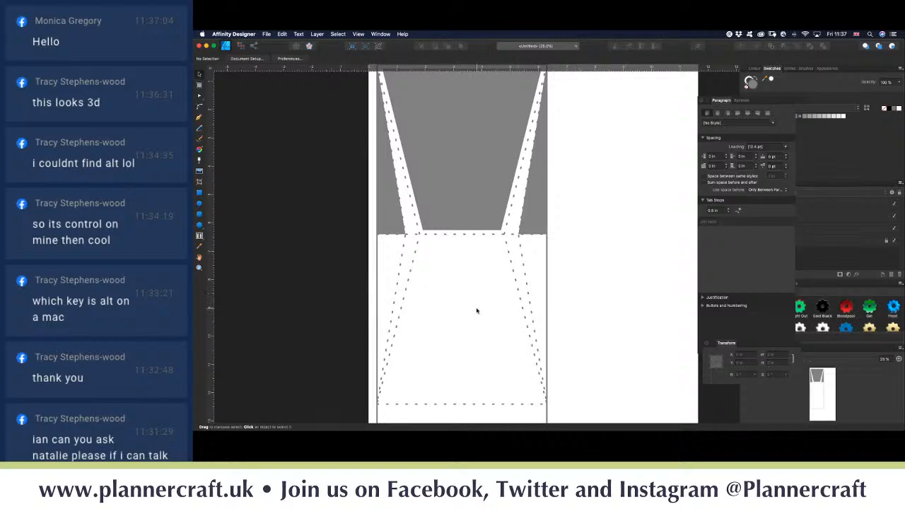
pyautogui.scroll(-5, 478, 312)
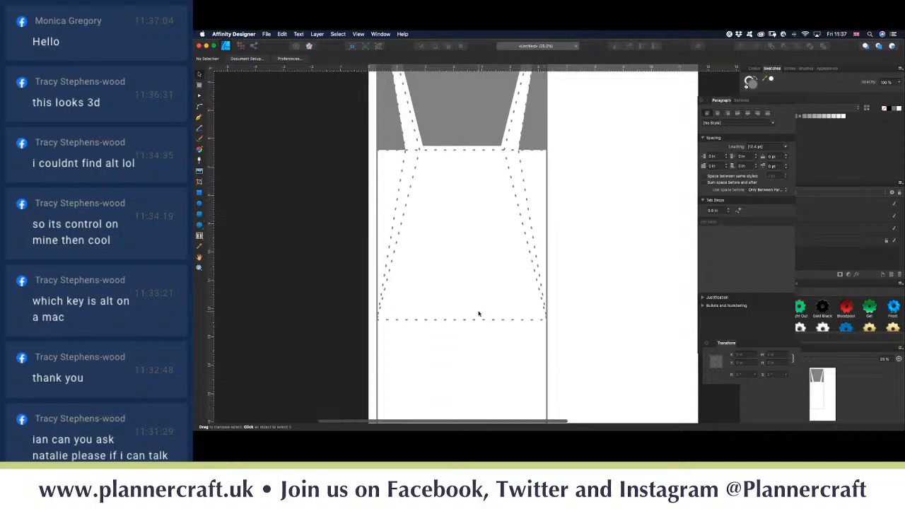
pyautogui.scroll(-1, 479, 312)
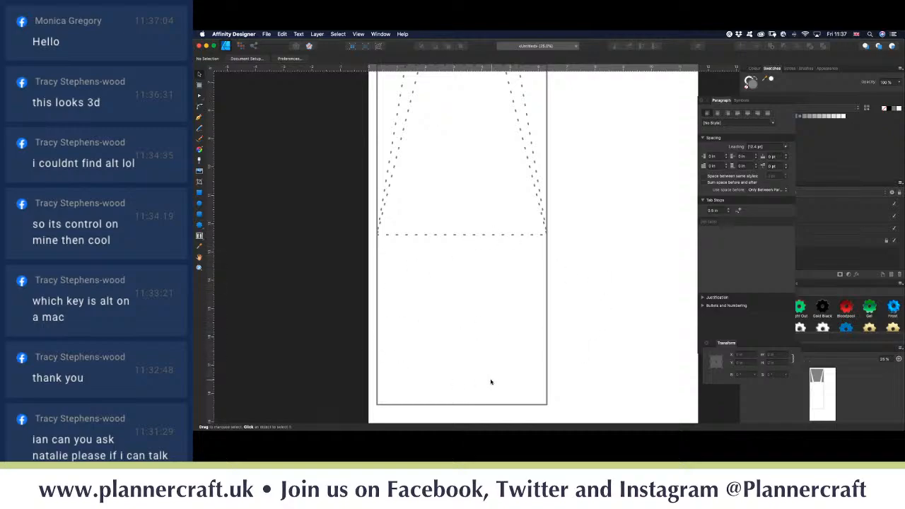
pyautogui.click(199, 192)
pyautogui.moveTo(376, 236); pyautogui.dragTo(546, 405)
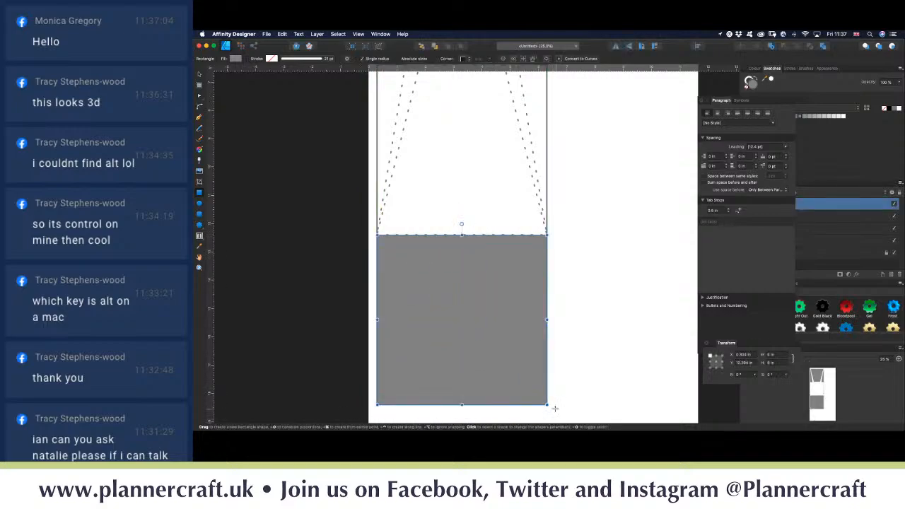
# Step: Swap the square's fill and stroke for a 21 pt outline, and expand that stroke into a frame shape with its nodes shown
pyautogui.click(759, 78)
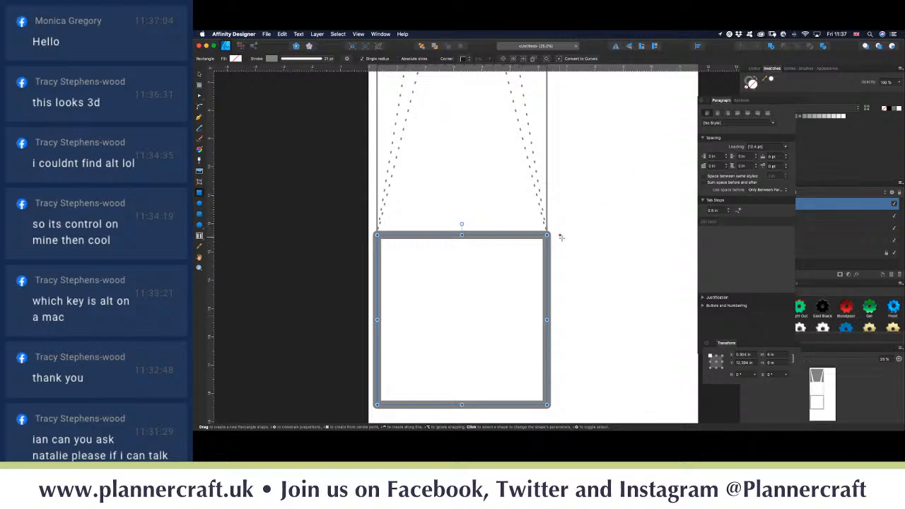
pyautogui.click(315, 35)
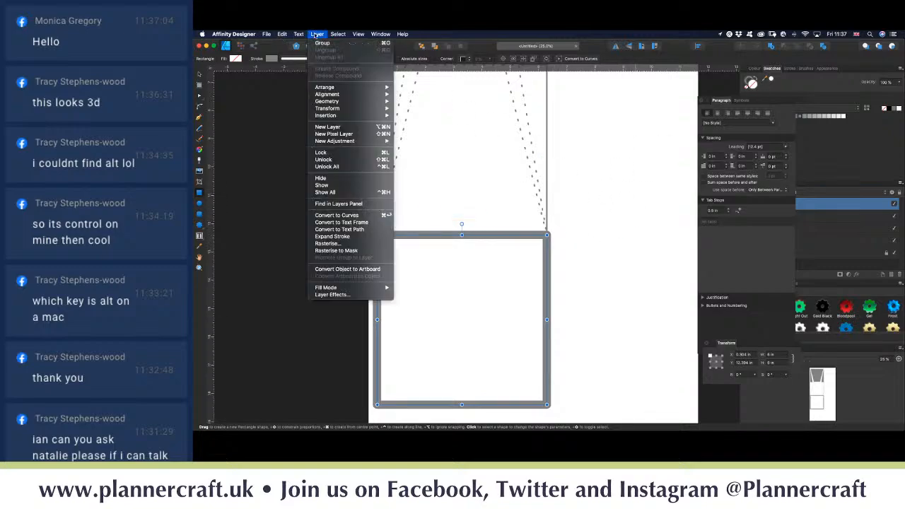
pyautogui.click(332, 236)
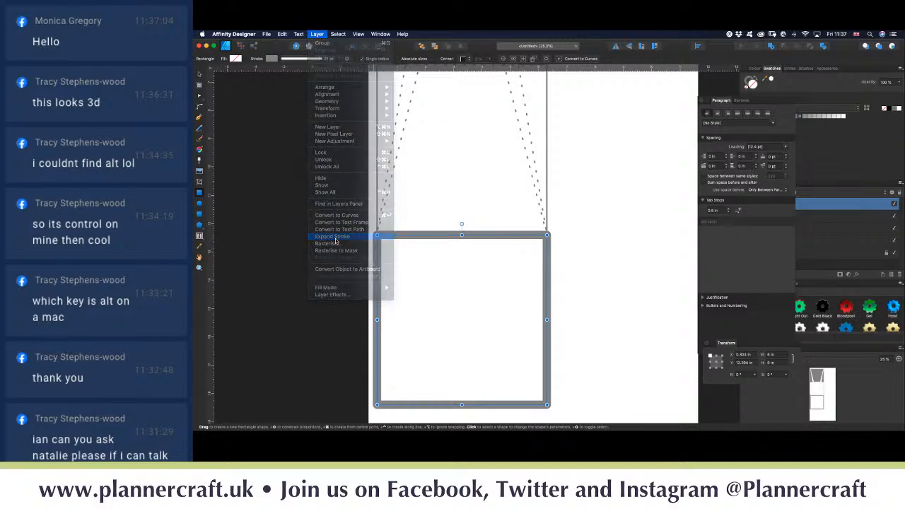
pyautogui.press('a')
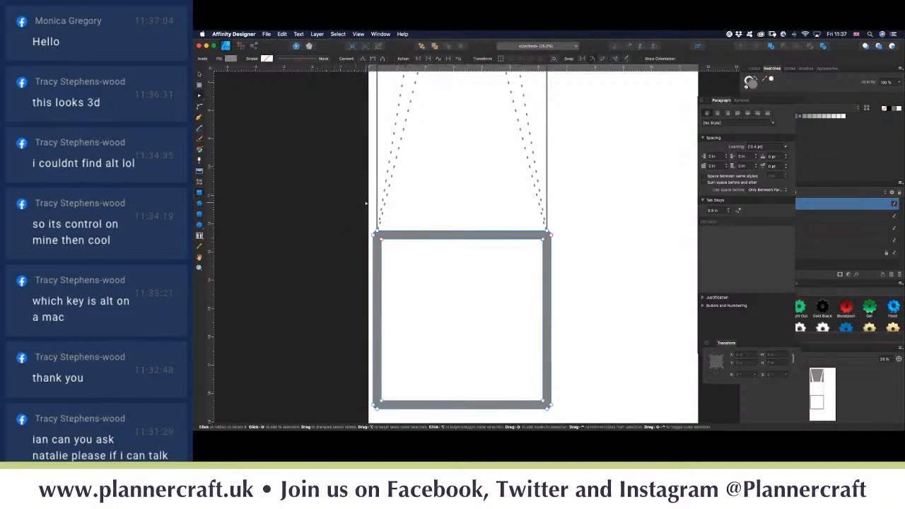
# Step: Delete the outer corner nodes of the expanded square frame to leave only the inset filled square, and deselect it
pyautogui.moveTo(327, 208); pyautogui.dragTo(580, 239)
pyautogui.press('BackSpace')
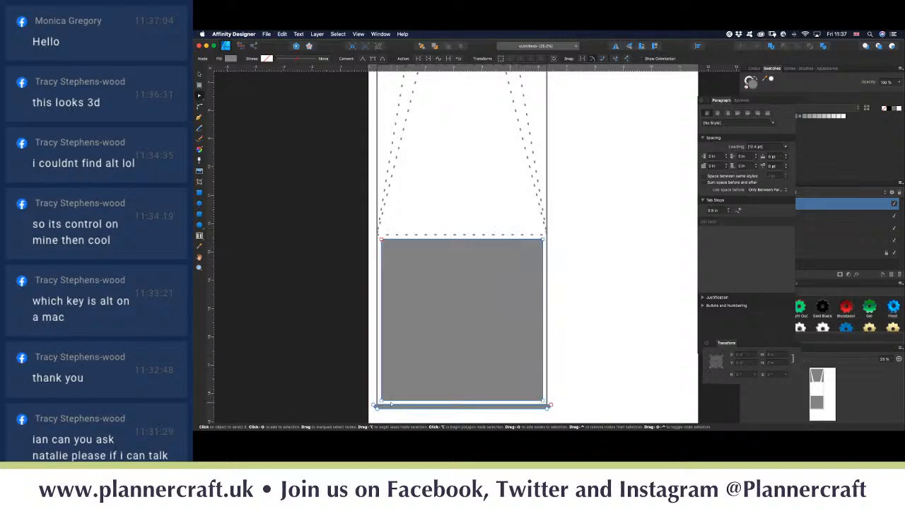
pyautogui.moveTo(348, 414); pyautogui.dragTo(613, 404)
pyautogui.click(613, 403)
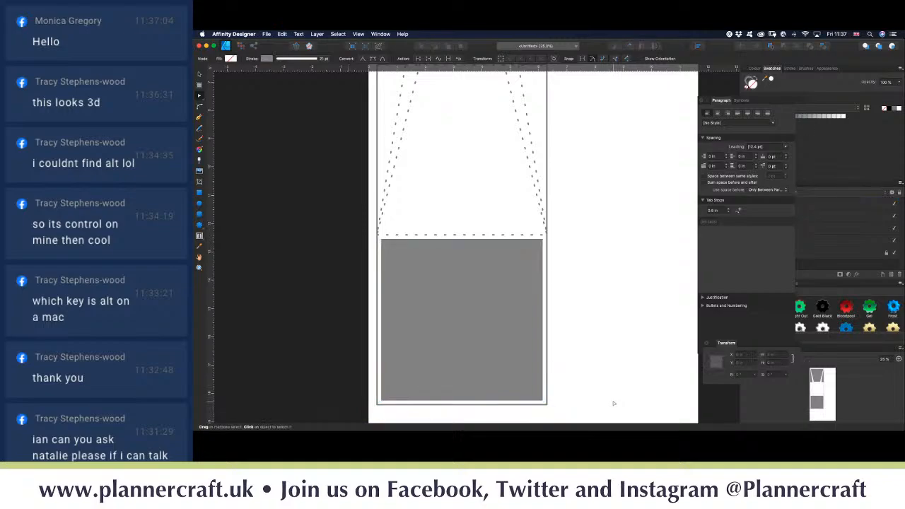
pyautogui.press('v')
pyautogui.press('super+minus')
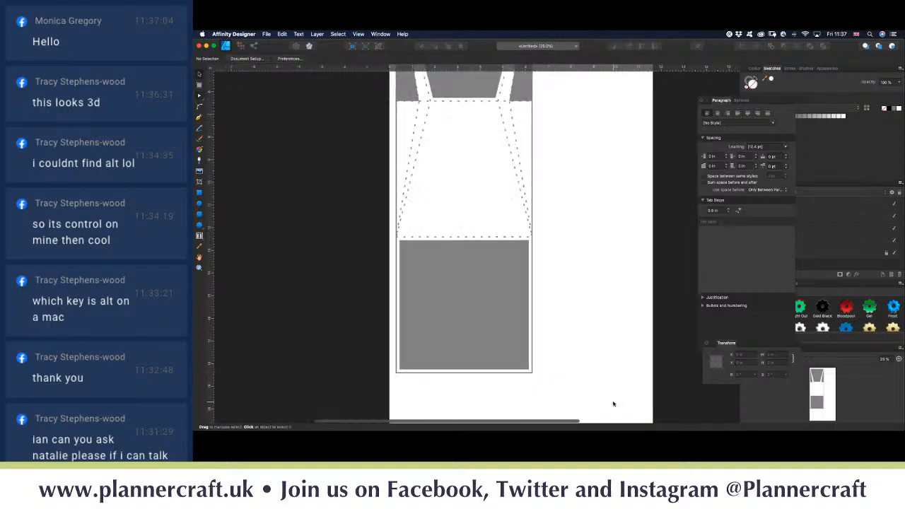
pyautogui.moveTo(584, 306); pyautogui.dragTo(602, 343)
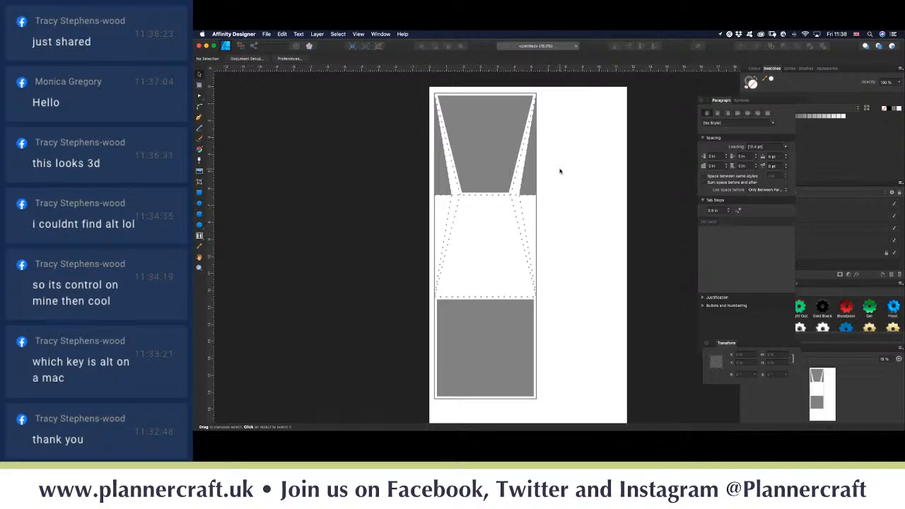
pyautogui.scroll(-2, 560, 184)
pyautogui.hscroll(3, 560, 195)
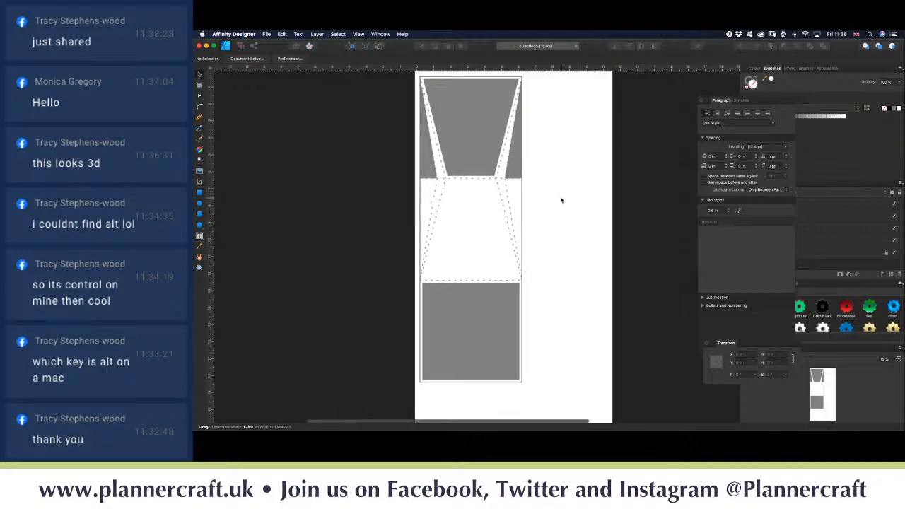
pyautogui.hscroll(3, 560, 200)
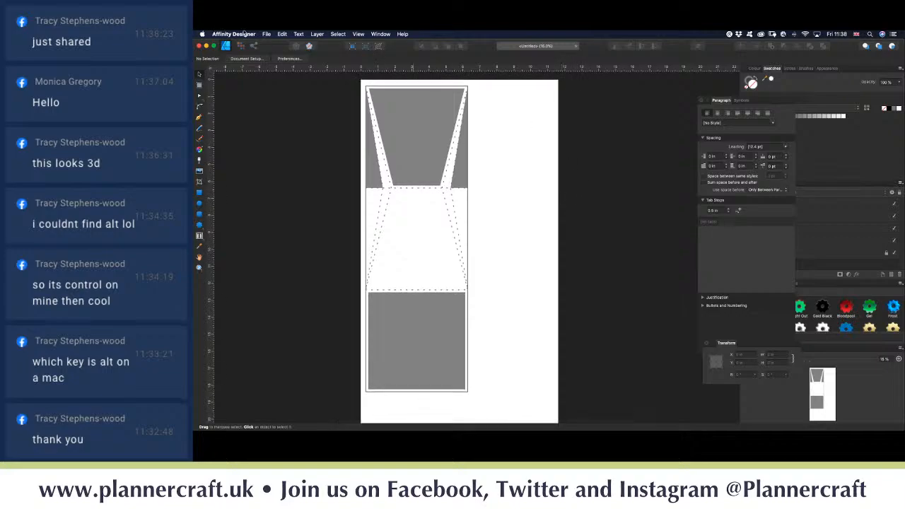
# Step: Save the document in the Streaming folder as "Trapezium Card"
pyautogui.click(268, 34)
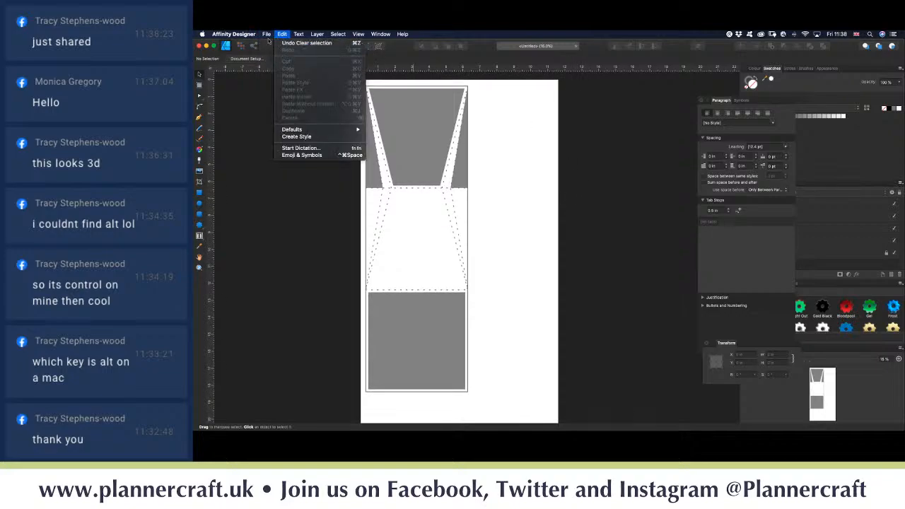
pyautogui.click(280, 99)
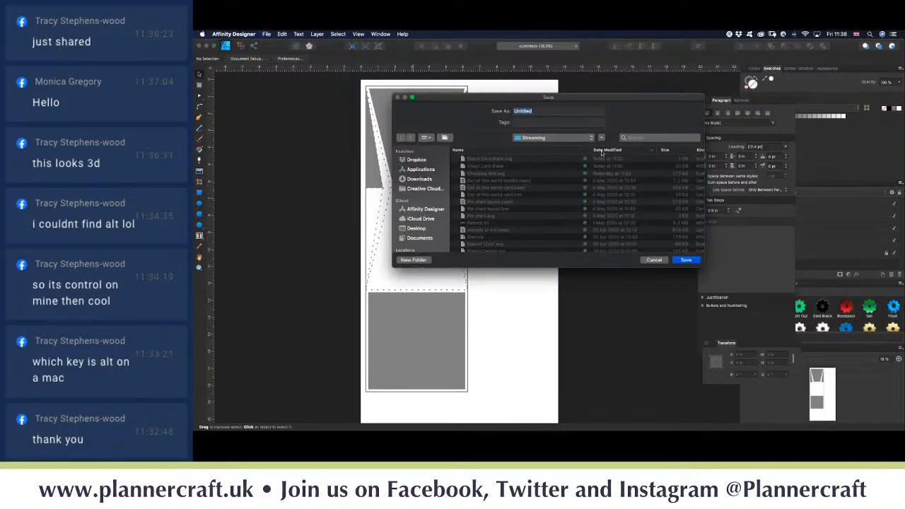
pyautogui.write('Trapezium Card')
pyautogui.click(677, 260)
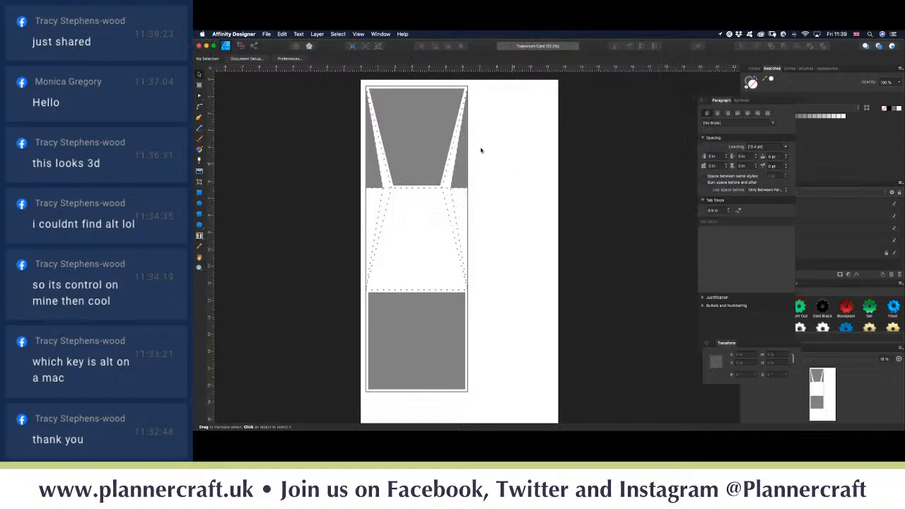
# Step: Export the whole document as an SVG file named "Trapezium Card" in the Streaming folder
pyautogui.click(266, 33)
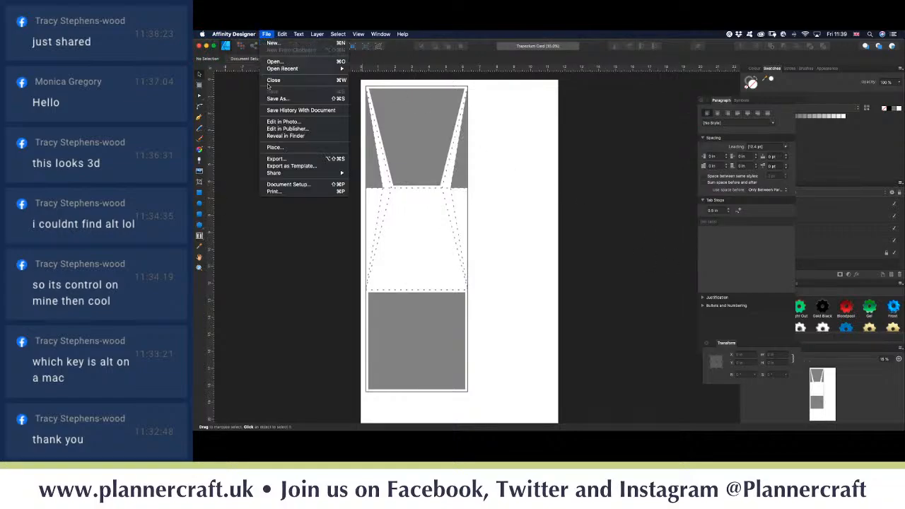
pyautogui.click(277, 159)
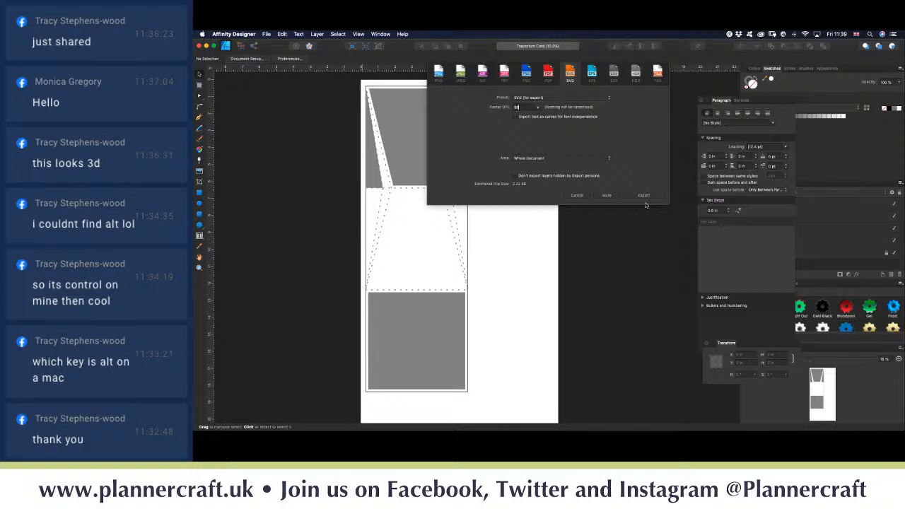
pyautogui.click(642, 196)
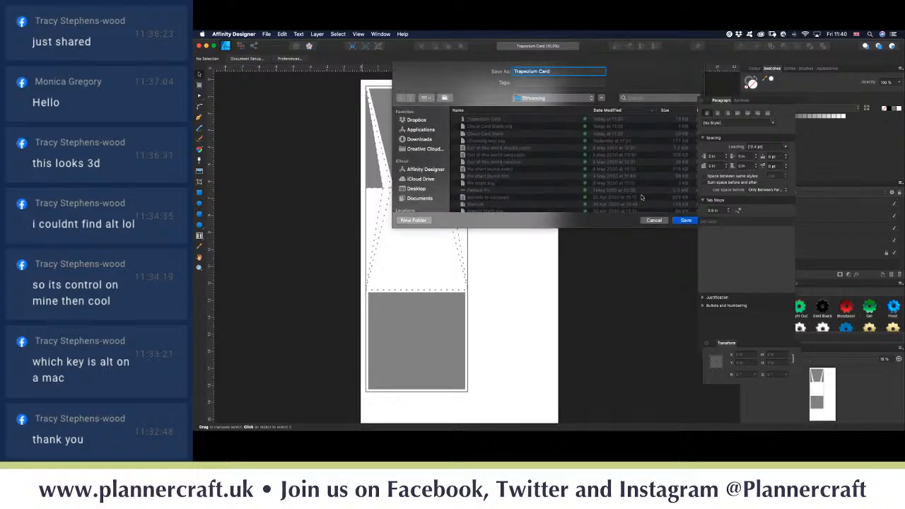
pyautogui.click(683, 221)
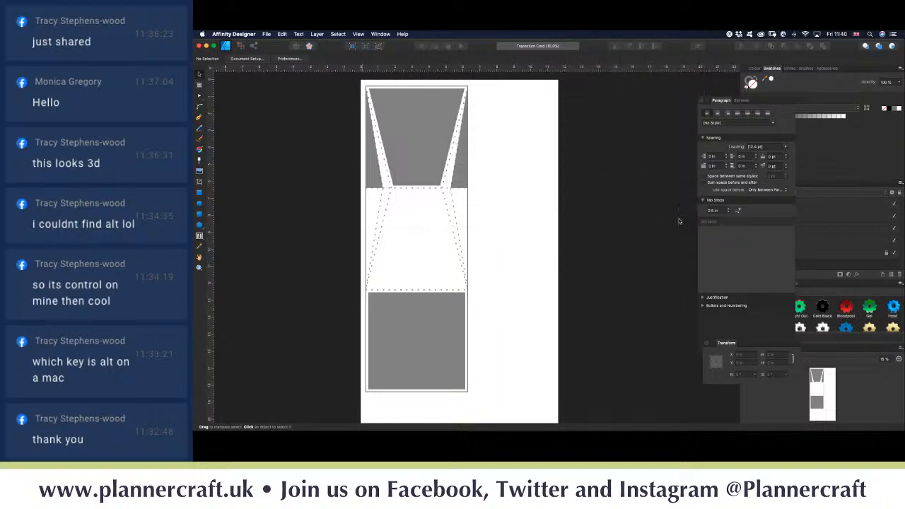
# Step: Close the trapezium card document and create a new one from the ScanNCut 12x12 Mat Active Area preset, using millimetres
pyautogui.hscroll(-2, 516, 340)
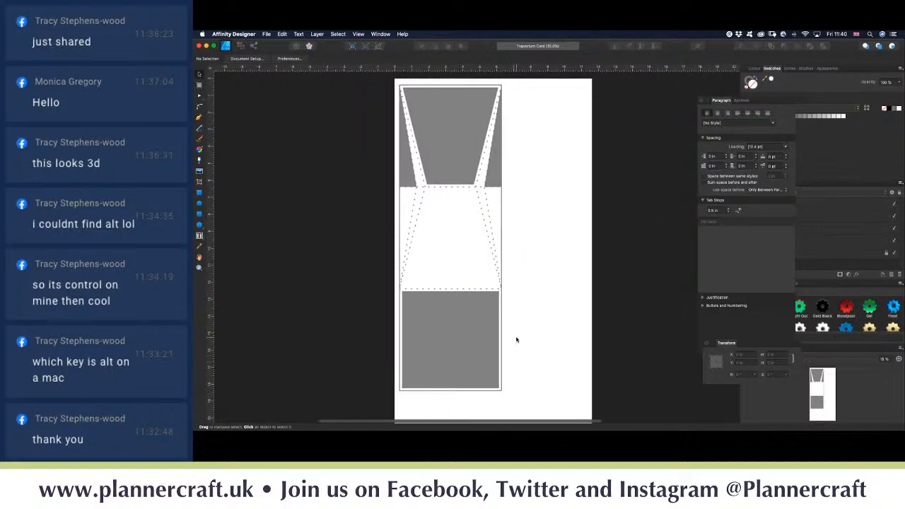
pyautogui.hscroll(-2, 516, 340)
pyautogui.scroll(1, 495, 350)
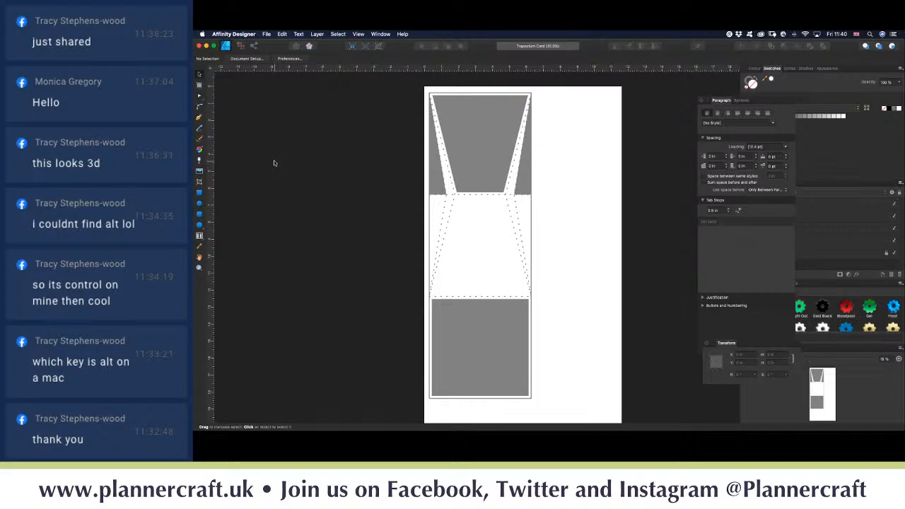
pyautogui.press('super+w')
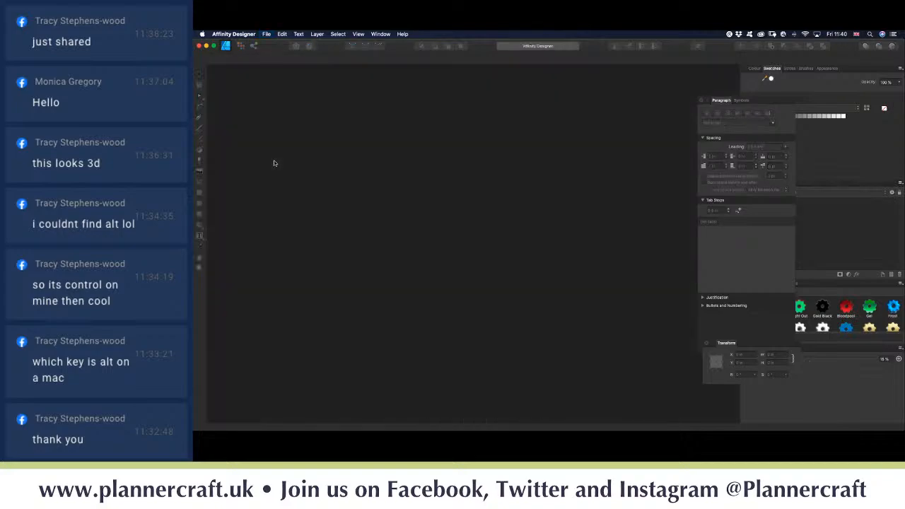
pyautogui.press('super+n')
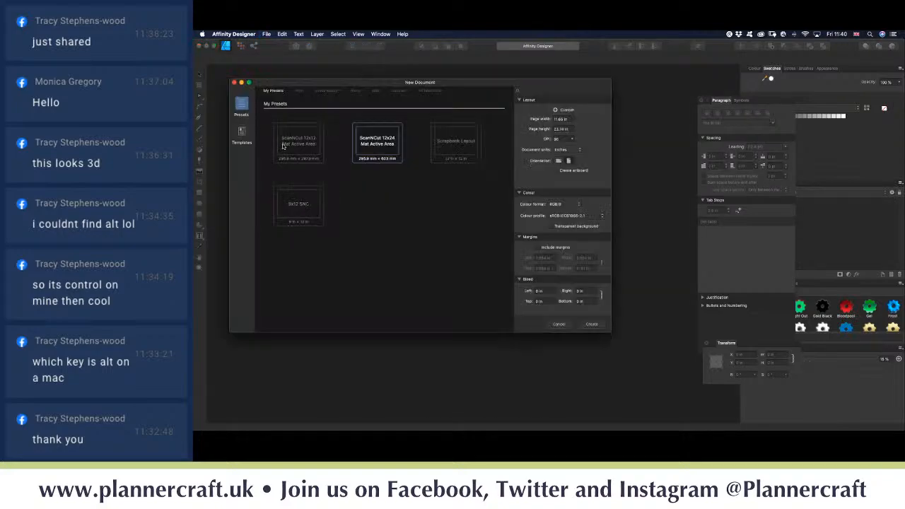
pyautogui.click(285, 146)
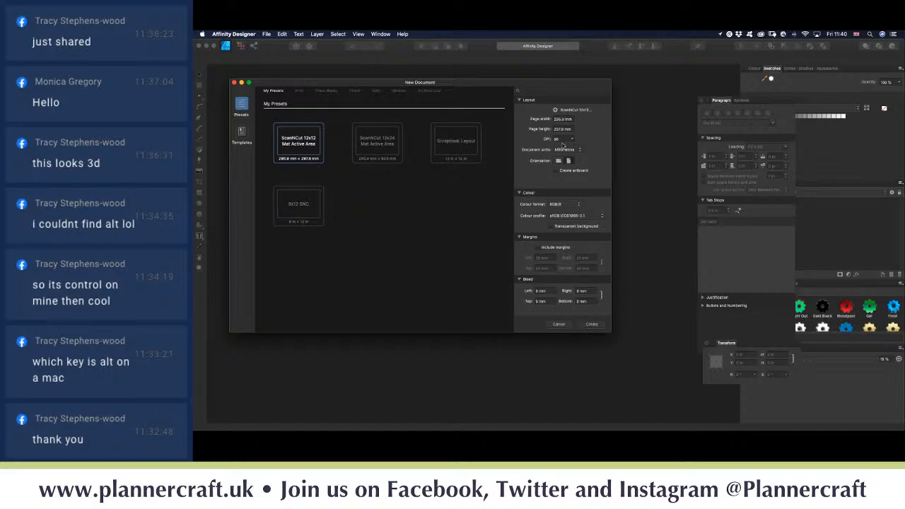
pyautogui.click(565, 150)
pyautogui.click(566, 150)
pyautogui.click(591, 325)
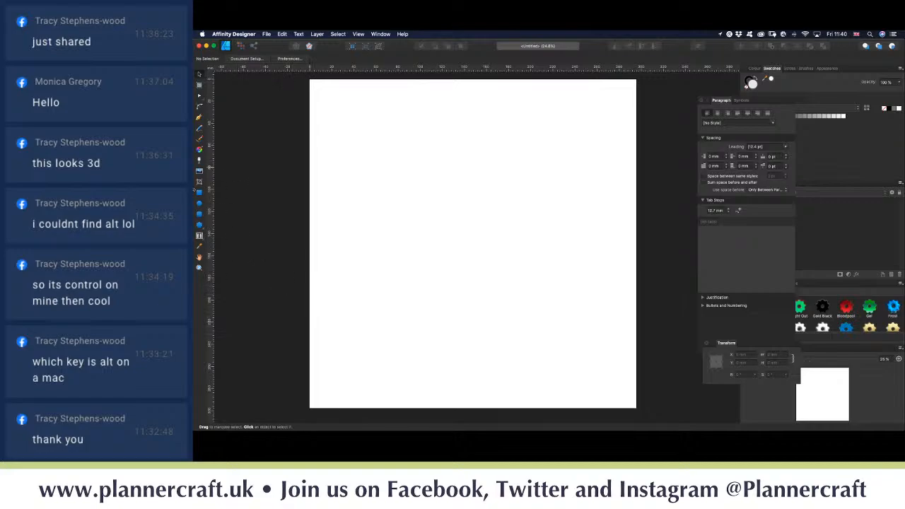
# Step: Draw a rectangle across the upper part of the page and set its size to 297 mm wide by 210 mm high
pyautogui.click(199, 192)
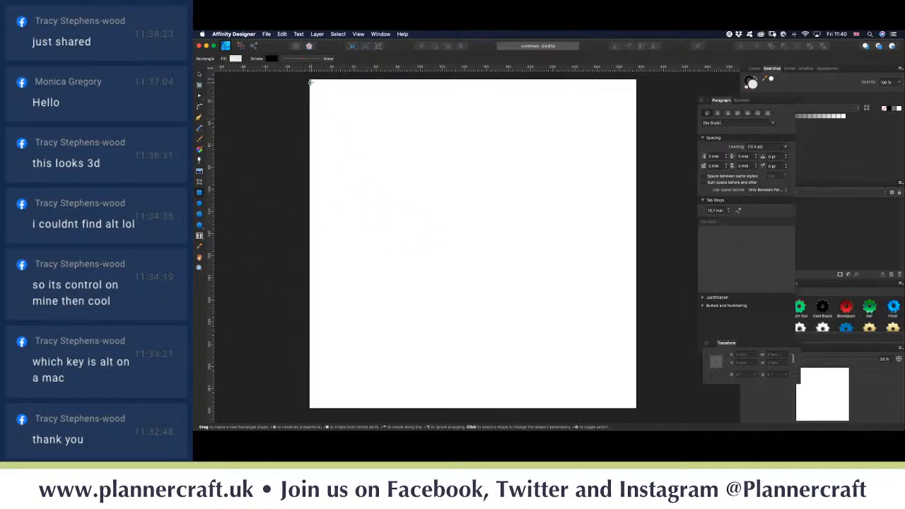
pyautogui.moveTo(311, 82); pyautogui.dragTo(630, 308)
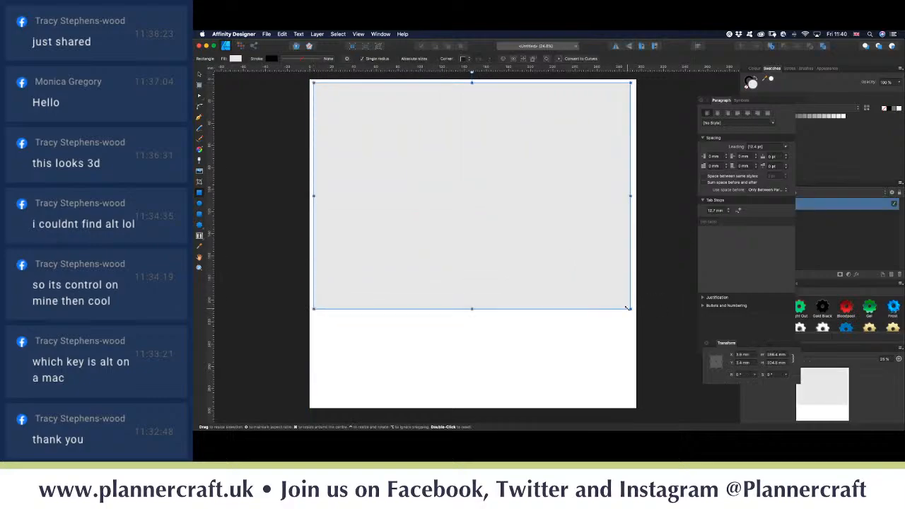
pyautogui.click(780, 354)
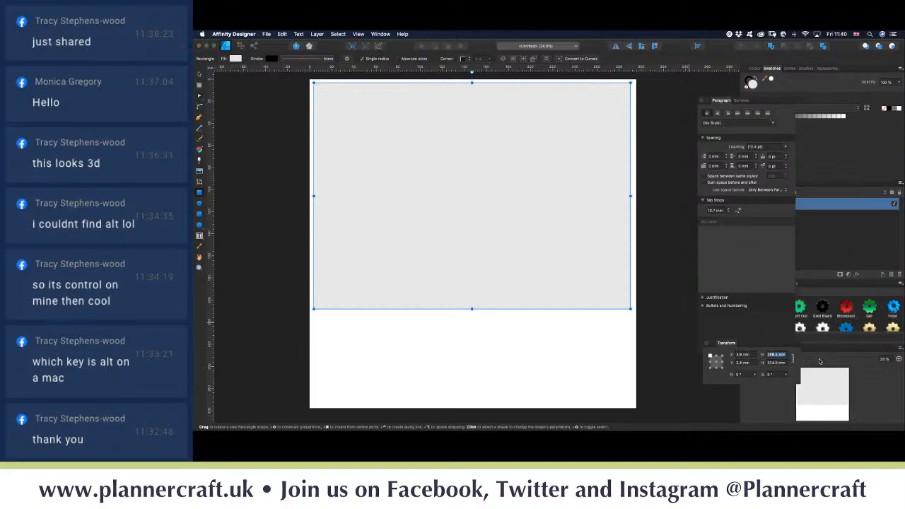
pyautogui.write('297')
pyautogui.press('Tab')
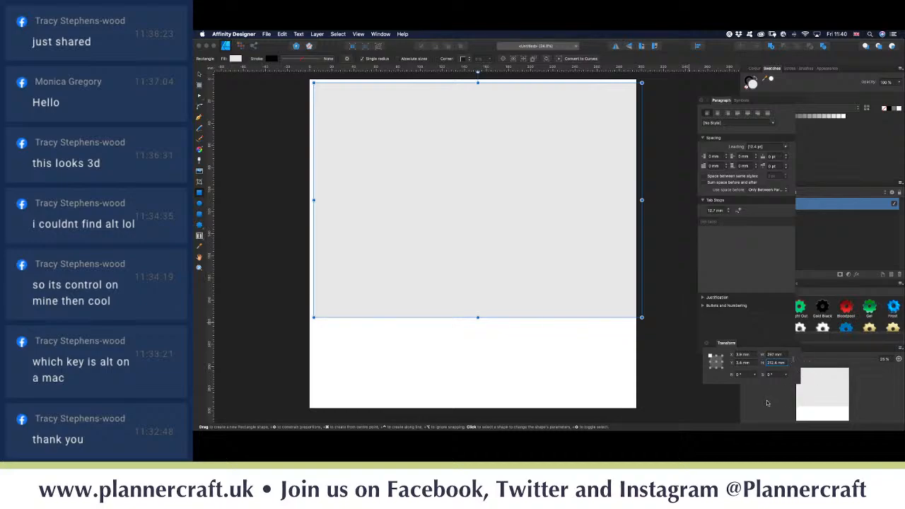
pyautogui.write('210')
pyautogui.press('Return')
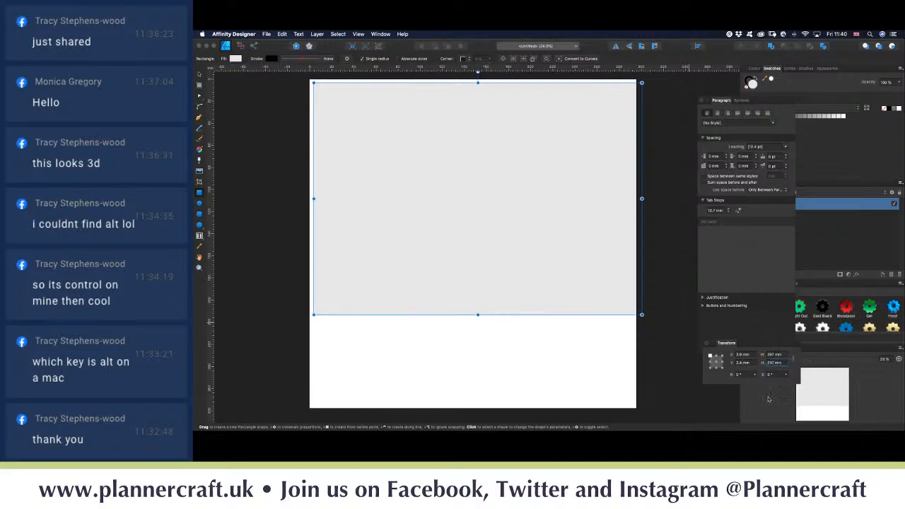
# Step: Rotate the rectangle by -90° into portrait orientation and snap it against the page's top-left corner
pyautogui.click(199, 75)
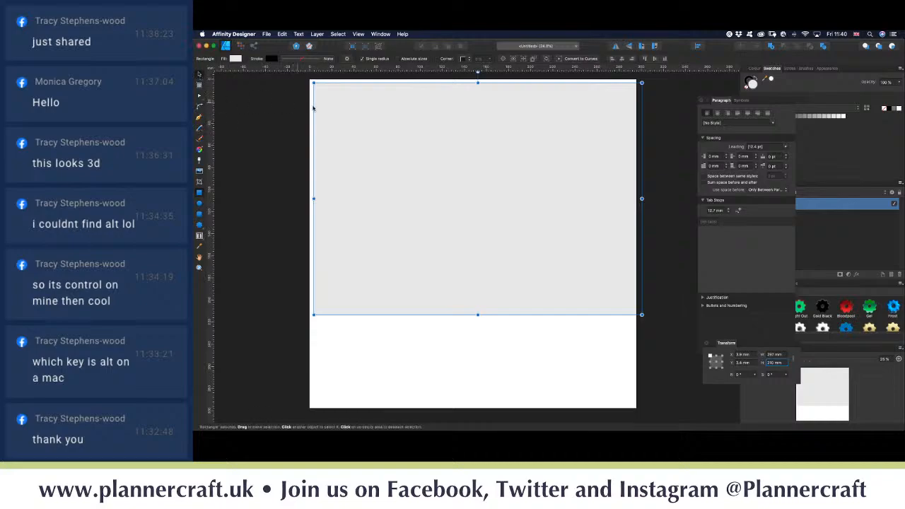
pyautogui.moveTo(398, 123); pyautogui.dragTo(400, 121)
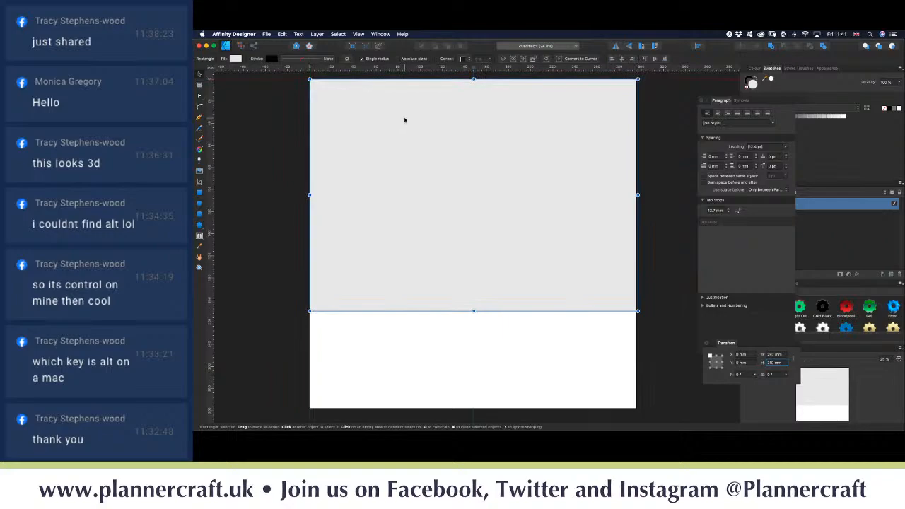
pyautogui.scroll(2, 406, 120)
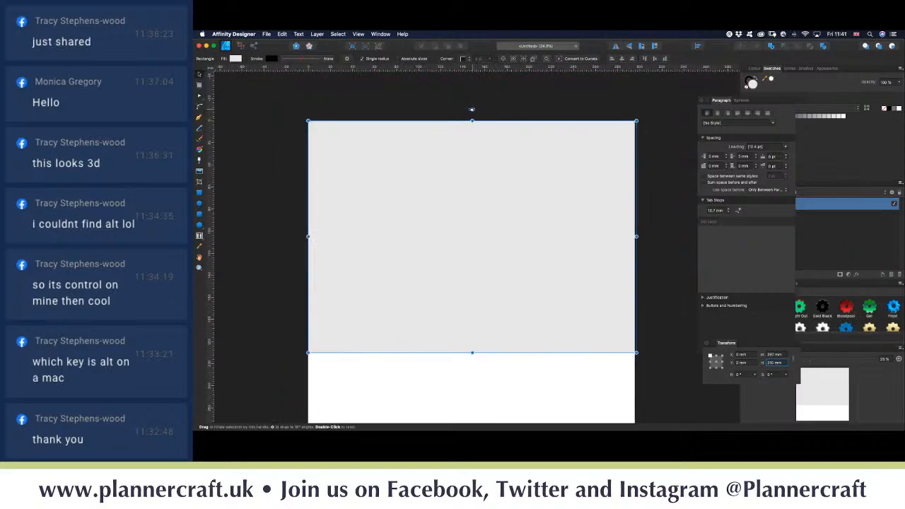
pyautogui.moveTo(471, 110); pyautogui.dragTo(588, 225)
pyautogui.scroll(-2, 462, 203)
pyautogui.moveTo(464, 180); pyautogui.dragTo(418, 235)
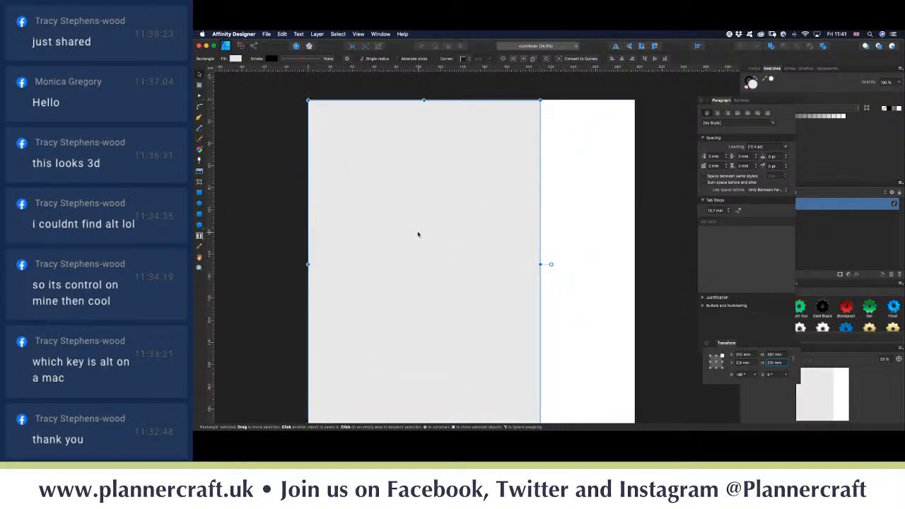
pyautogui.scroll(-2, 418, 235)
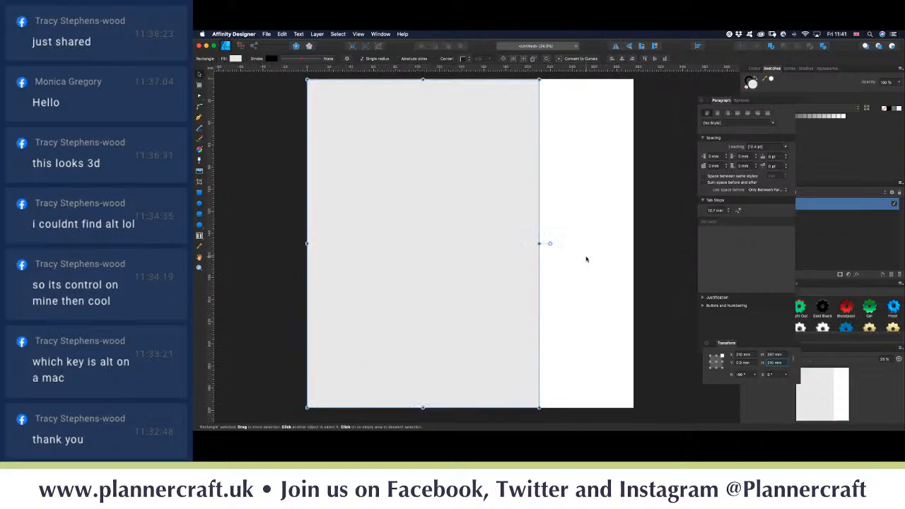
pyautogui.hscroll(1, 586, 258)
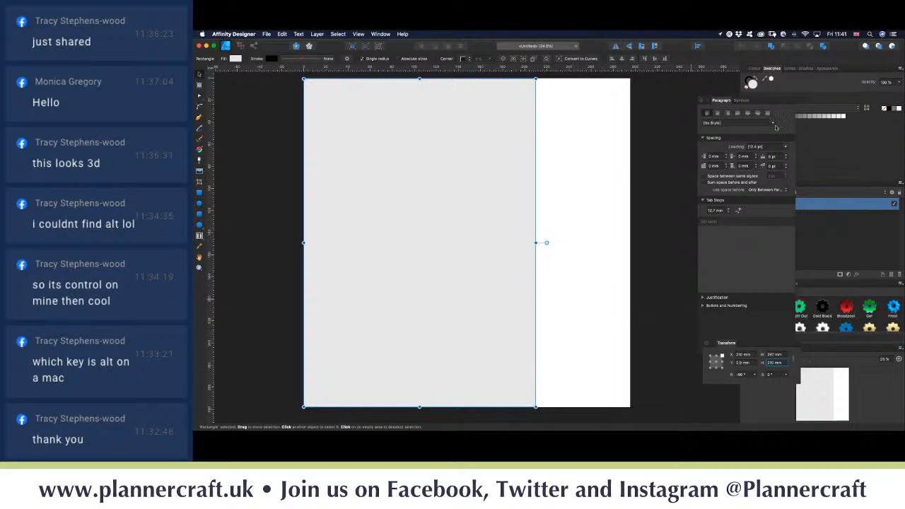
# Step: Dismiss the floating Paragraph settings covering the layer list and rename the rectangle's layer "A4 card sheet"
pyautogui.moveTo(704, 103); pyautogui.dragTo(663, 106)
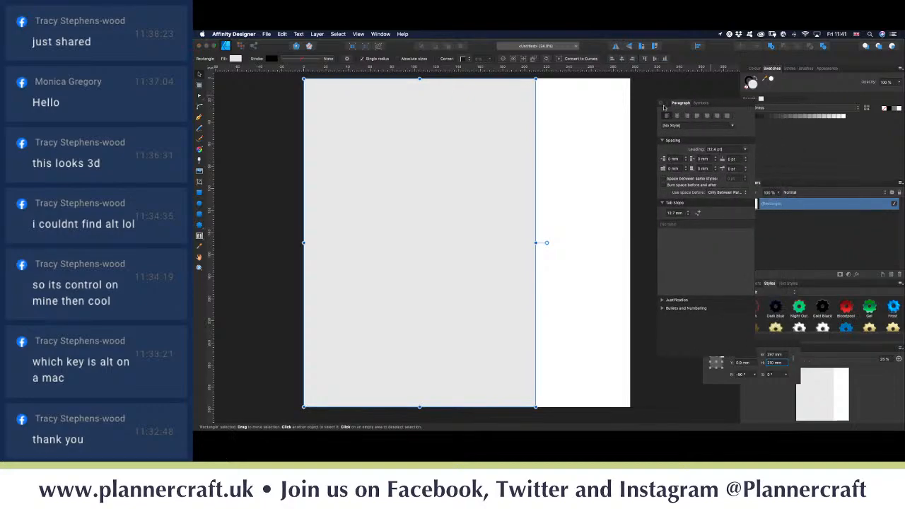
pyautogui.click(662, 103)
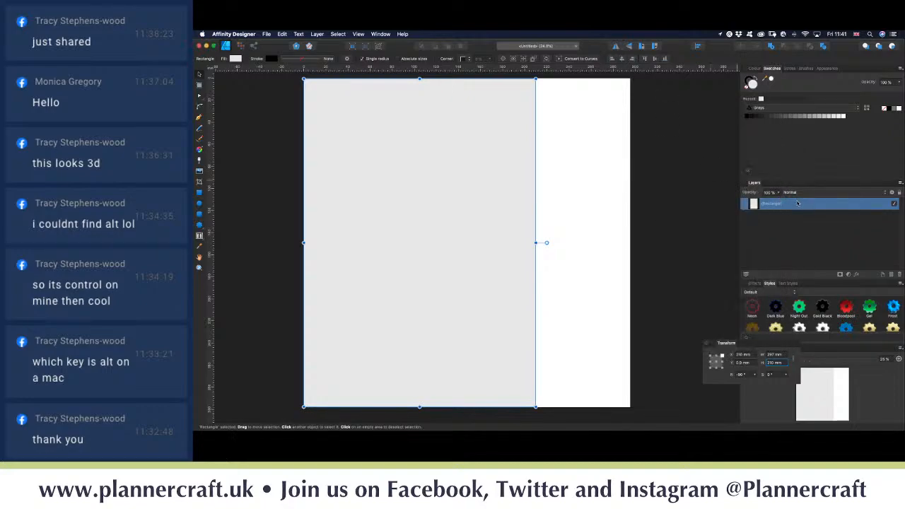
pyautogui.doubleClick(768, 205)
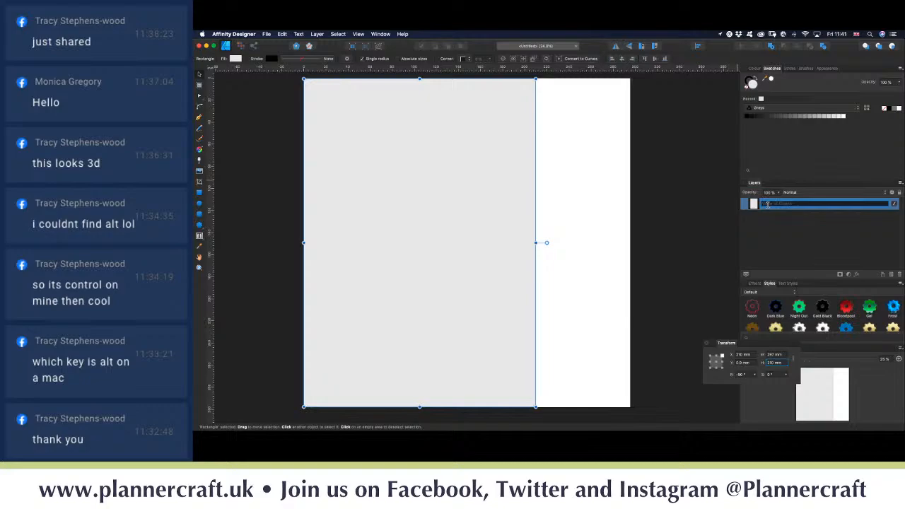
pyautogui.write('A4 card sheet')
pyautogui.press('Return')
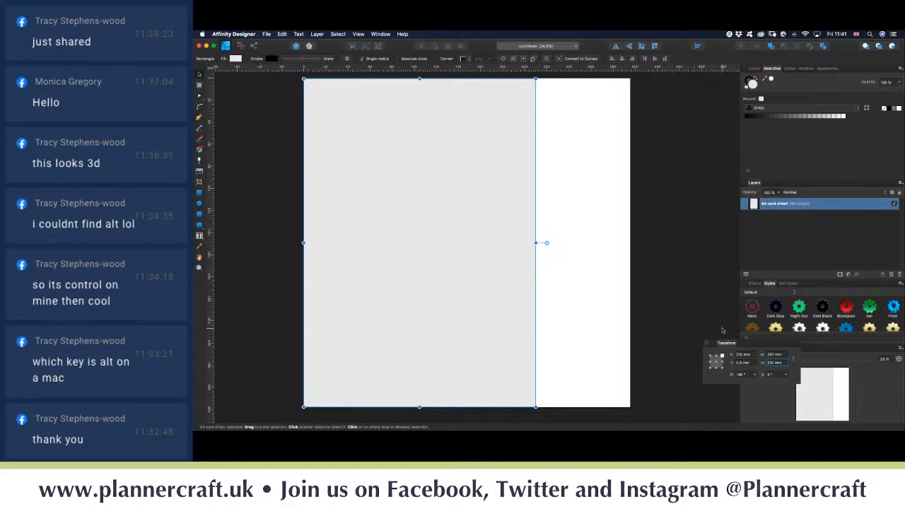
# Step: Lock the A4 card sheet rectangle so it cannot be moved
pyautogui.click(545, 266)
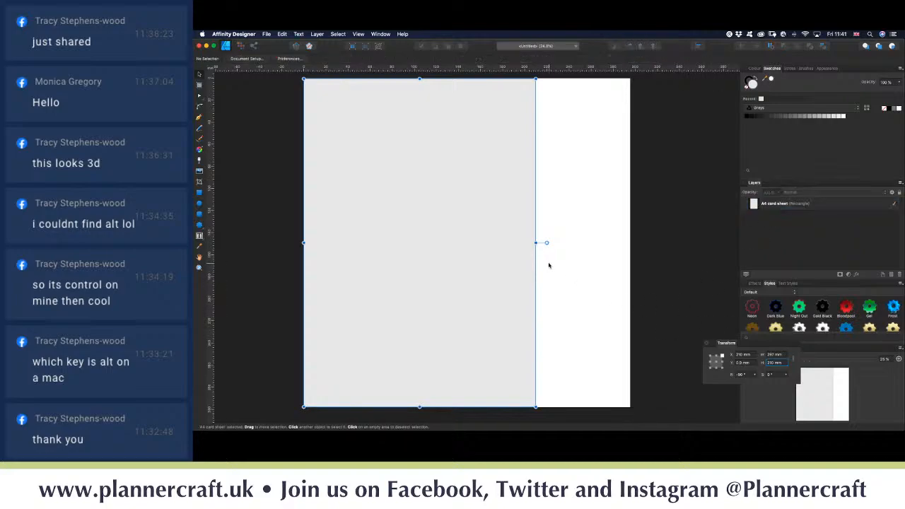
pyautogui.click(461, 275)
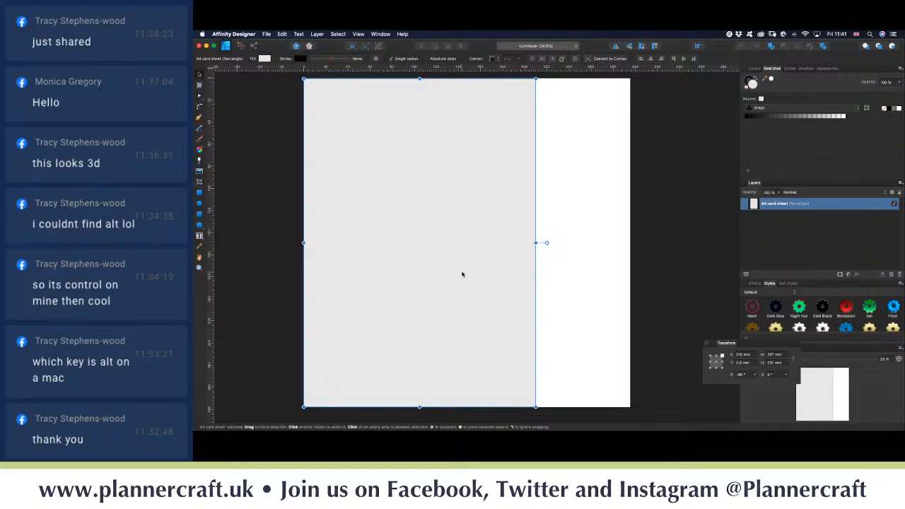
pyautogui.click(900, 193)
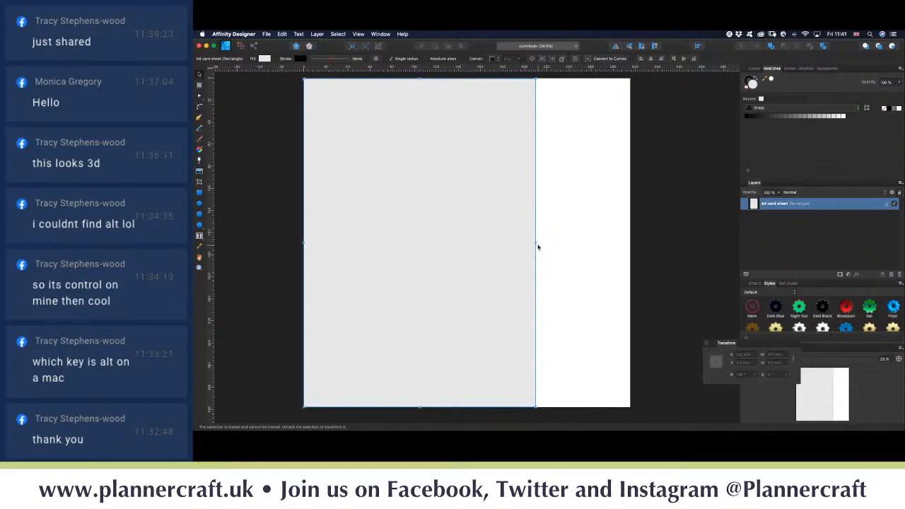
# Step: Draw a straight horizontal line with the Pen tool across the middle of the card sheet, from its right edge to its left edge
pyautogui.press('p')
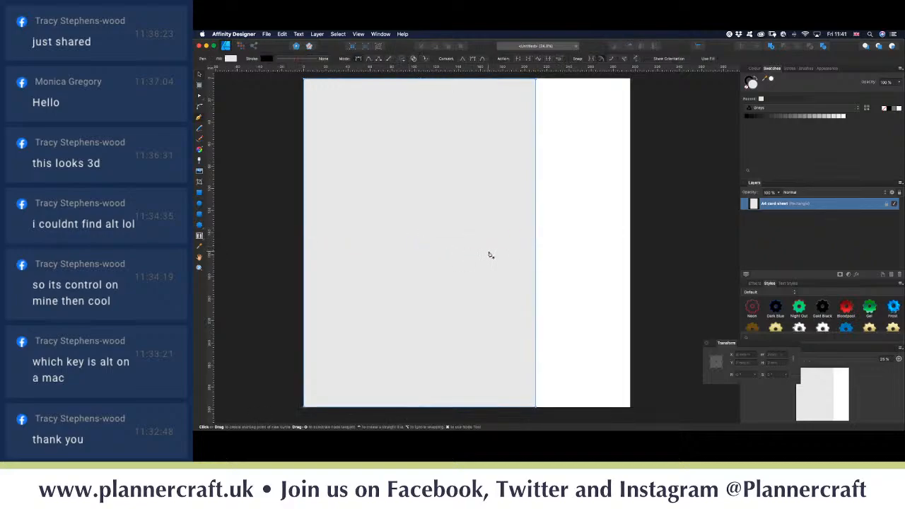
pyautogui.click(535, 242)
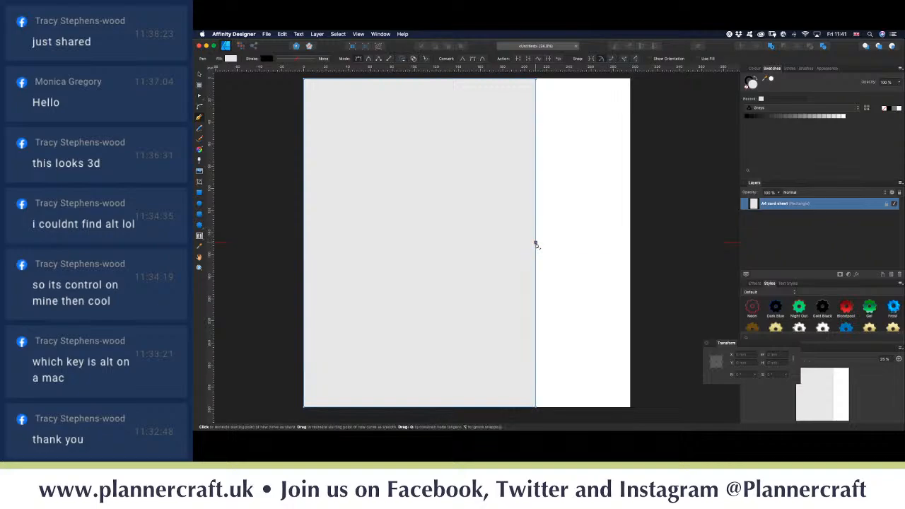
pyautogui.click(304, 243)
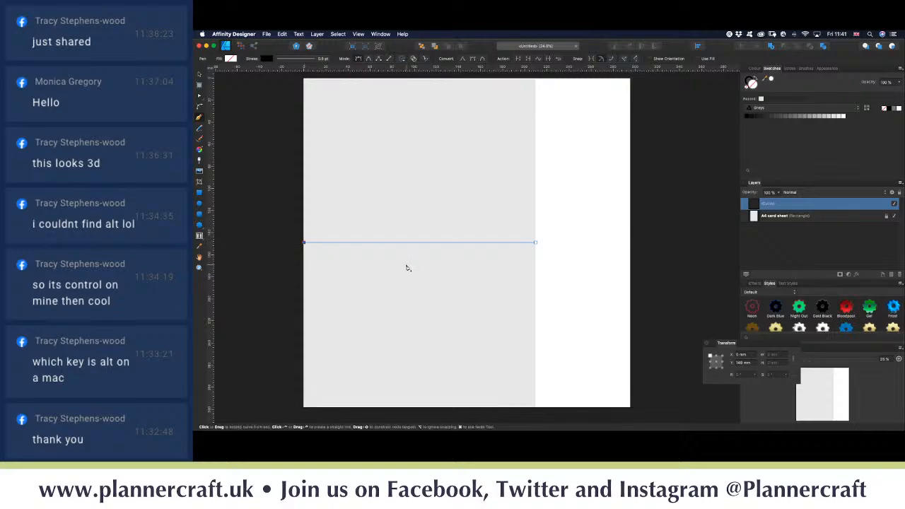
pyautogui.press('v')
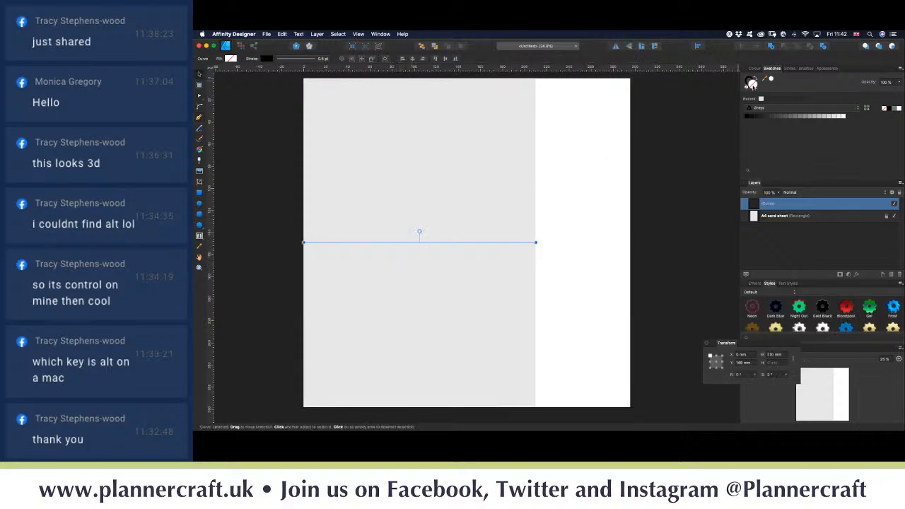
# Step: Give the horizontal midline a dashed stroke style with a width of 3 pt
pyautogui.click(788, 69)
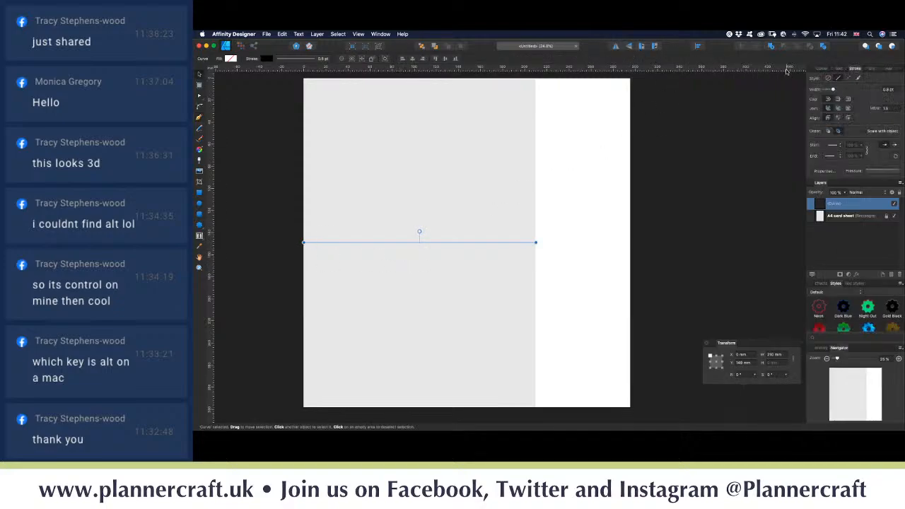
pyautogui.click(848, 78)
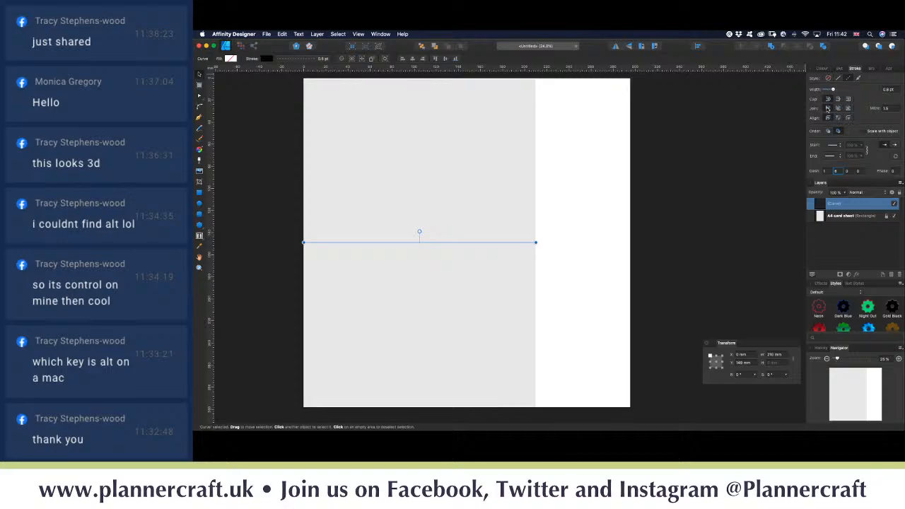
pyautogui.moveTo(834, 90); pyautogui.dragTo(839, 90)
pyautogui.scroll(2, 592, 219)
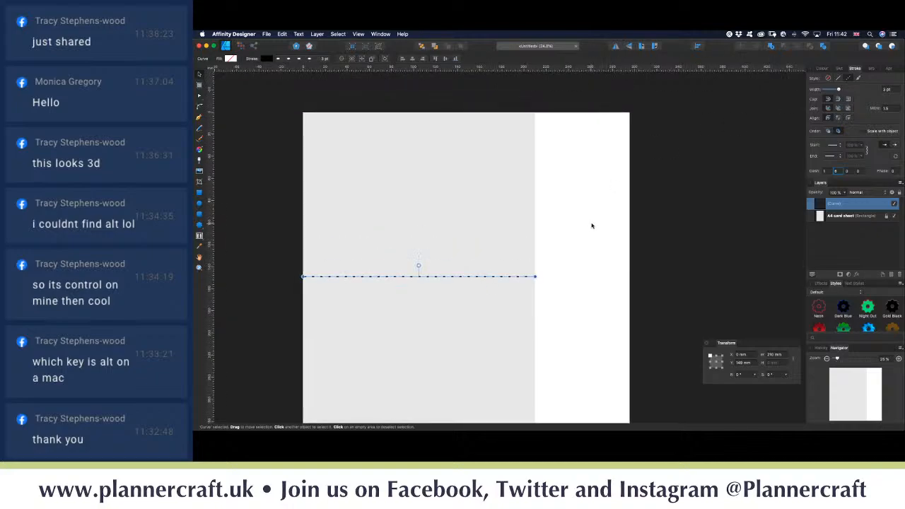
# Step: Shorten the gaps in the dashed midline's dash pattern so its dashes sit closer together
pyautogui.click(568, 223)
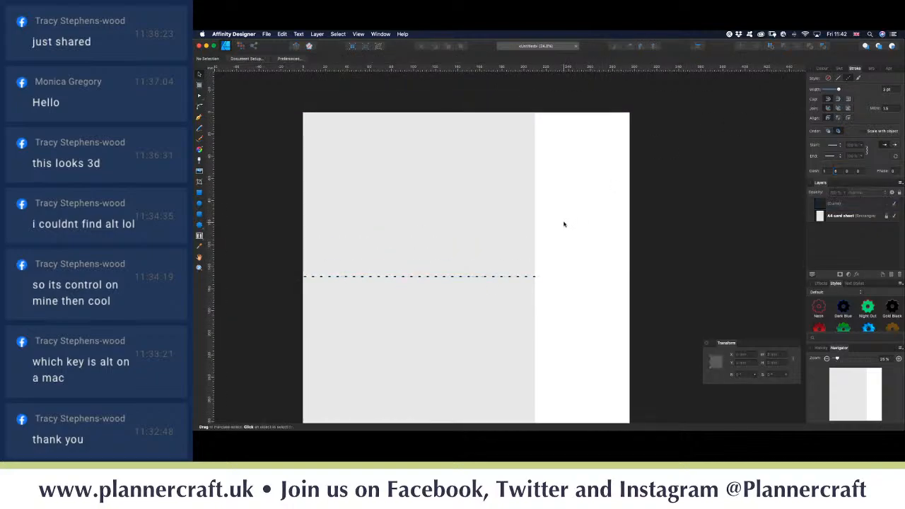
pyautogui.click(521, 277)
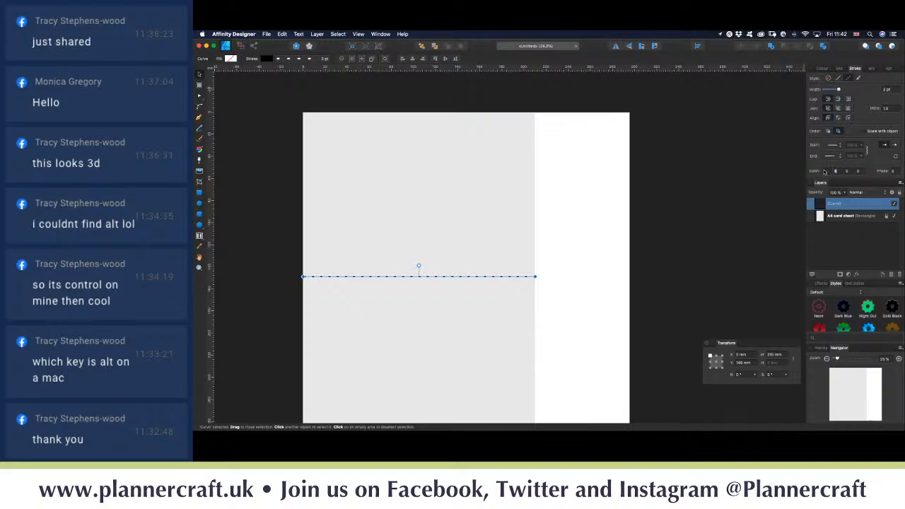
pyautogui.write('1')
pyautogui.click(594, 188)
pyautogui.scroll(2, 594, 188)
pyautogui.hscroll(-2, 594, 188)
pyautogui.scroll(1, 593, 188)
pyautogui.hscroll(-1, 594, 188)
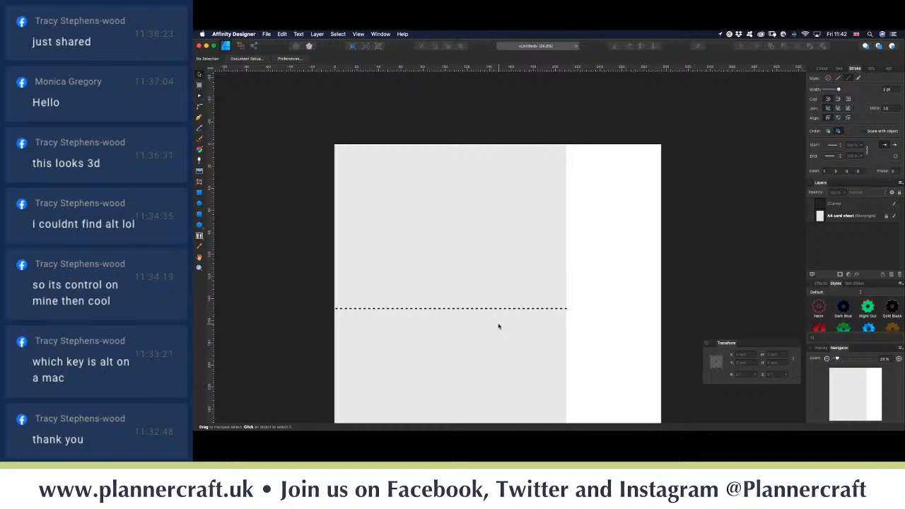
# Step: Draw a vertical line about 82.7 mm long with the Pen tool, from the sheet's upper half down to the midline's centre, and make its stroke solid
pyautogui.scroll(-2, 498, 326)
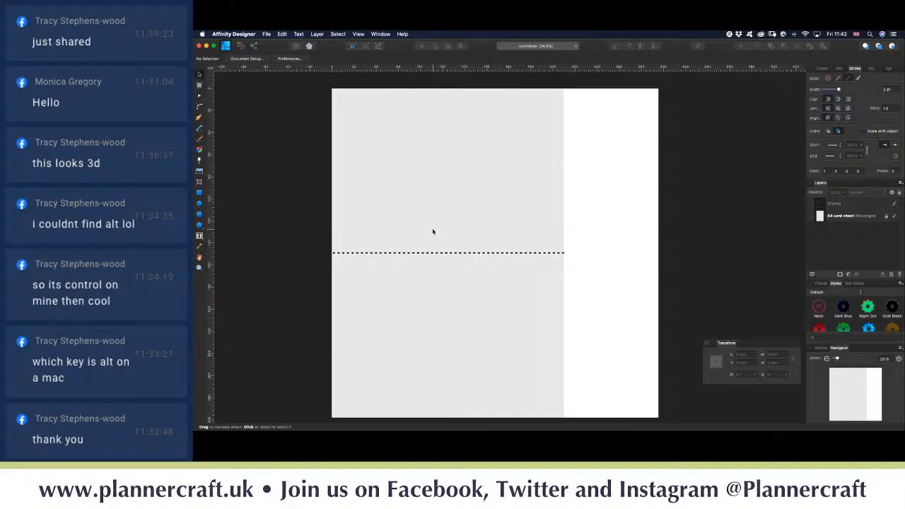
pyautogui.press('p')
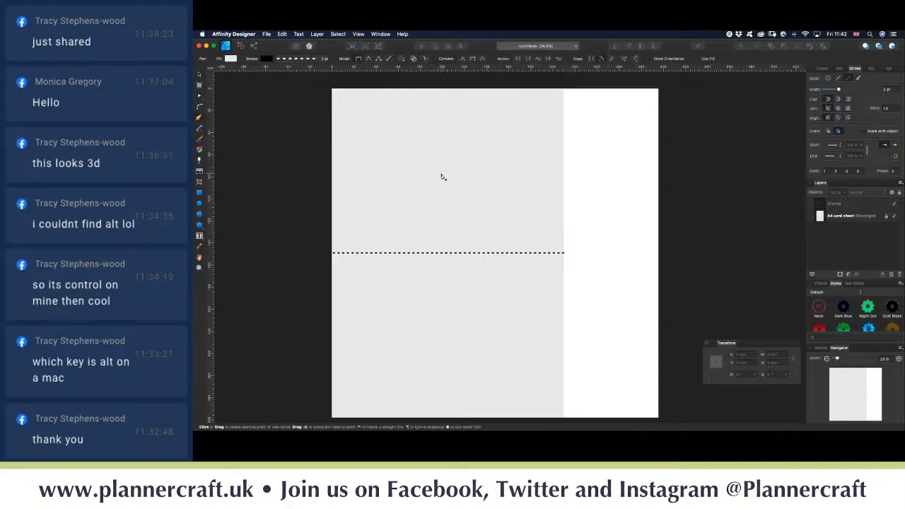
pyautogui.scroll(-1, 450, 162)
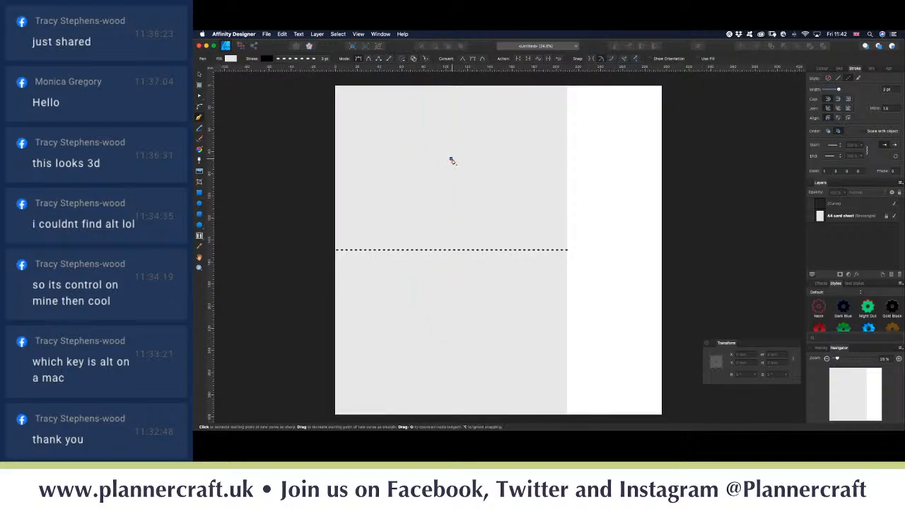
pyautogui.click(451, 158)
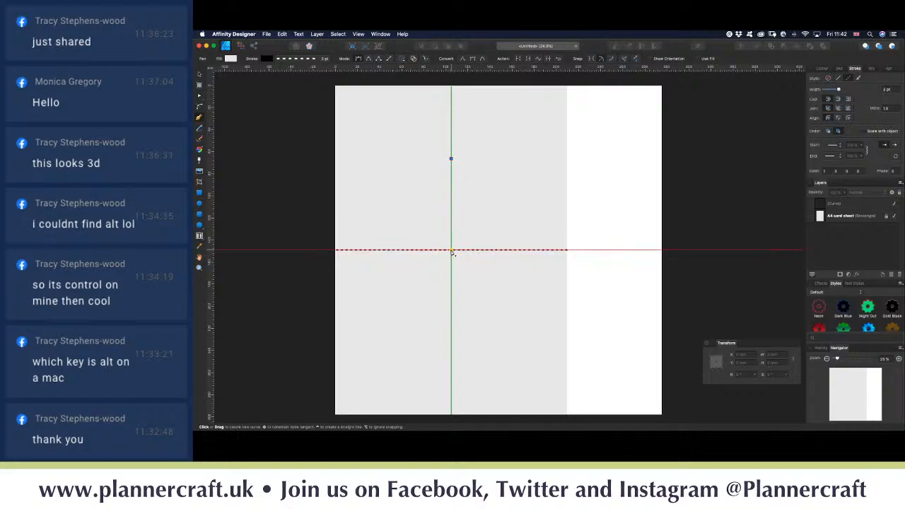
pyautogui.click(452, 251)
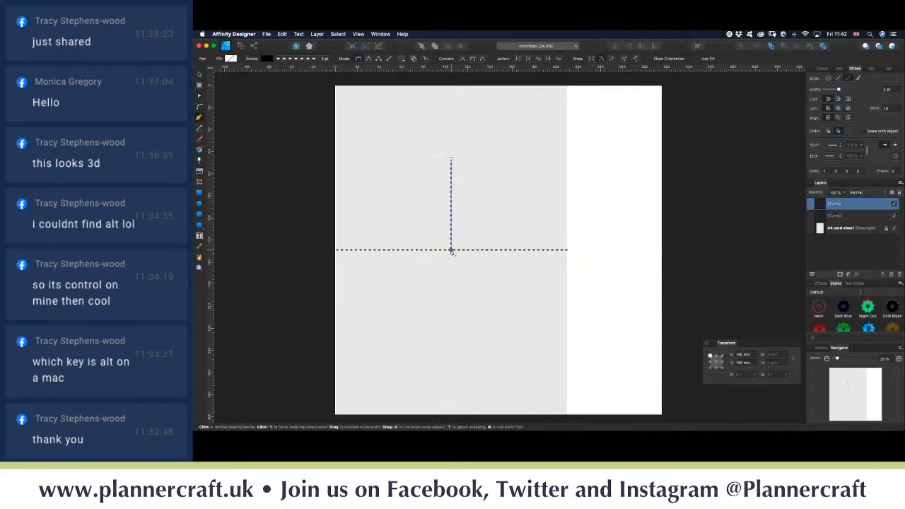
pyautogui.press('v')
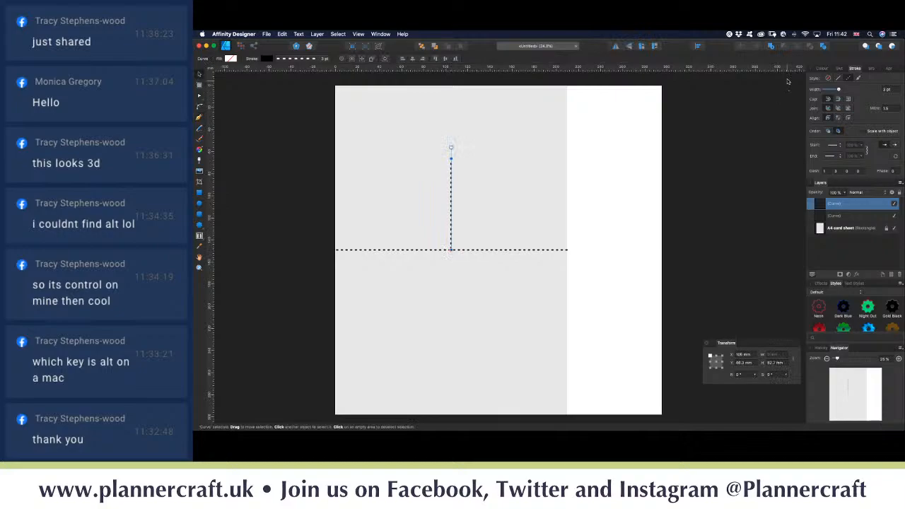
pyautogui.click(838, 78)
pyautogui.click(629, 290)
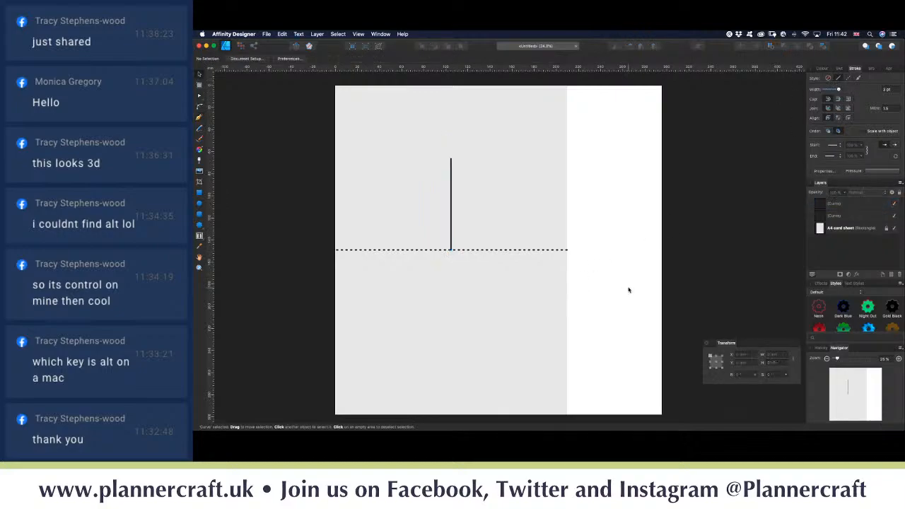
# Step: Duplicate the solid vertical line directly below the midline so the copy continues it downwards
pyautogui.click(451, 234)
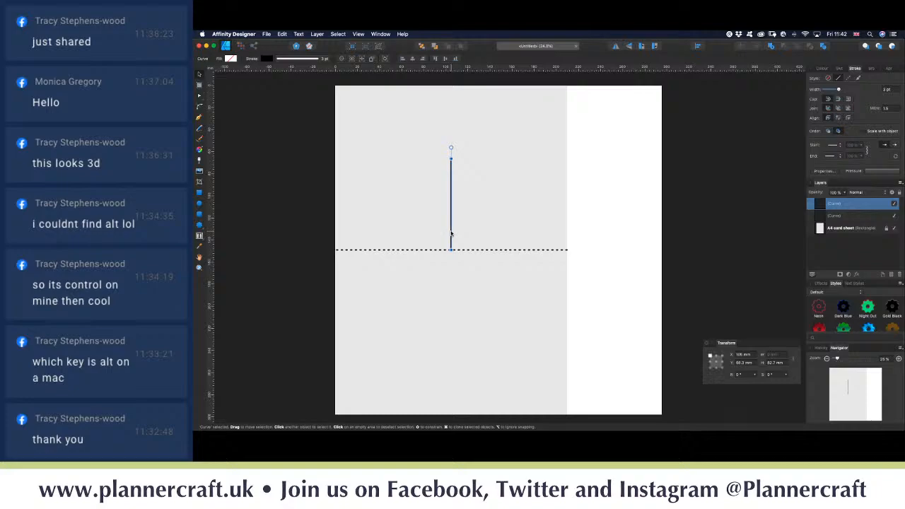
pyautogui.moveTo(451, 233); pyautogui.dragTo(451, 322)
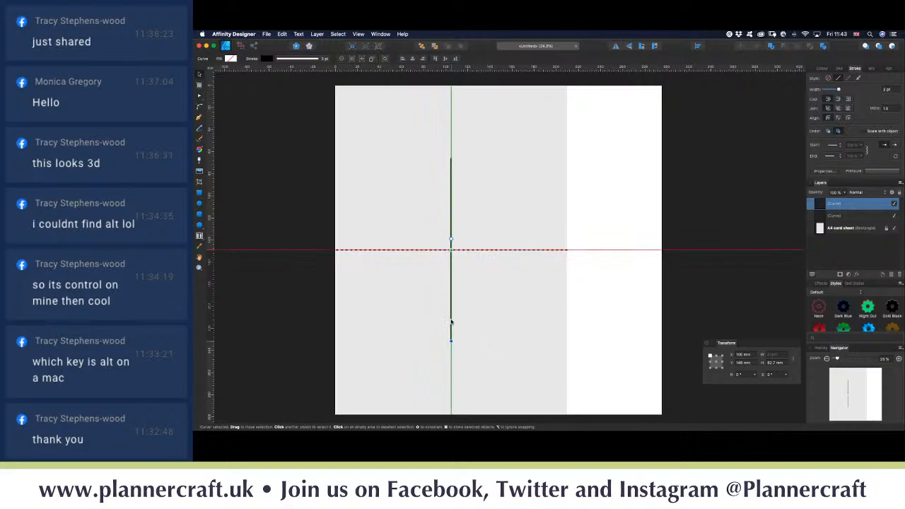
pyautogui.click(614, 256)
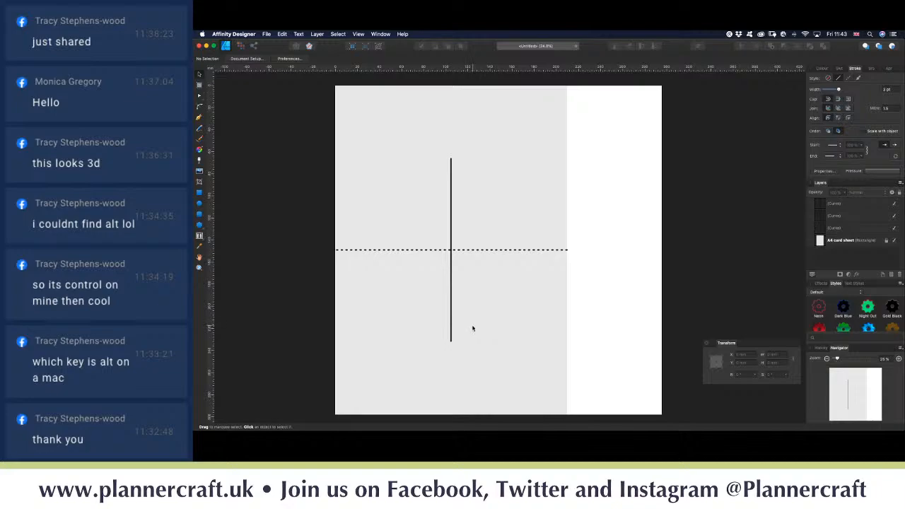
# Step: Draw a dashed horizontal line from the vertical line's lower end to the sheet's right edge and copy it to the upper end
pyautogui.press('p')
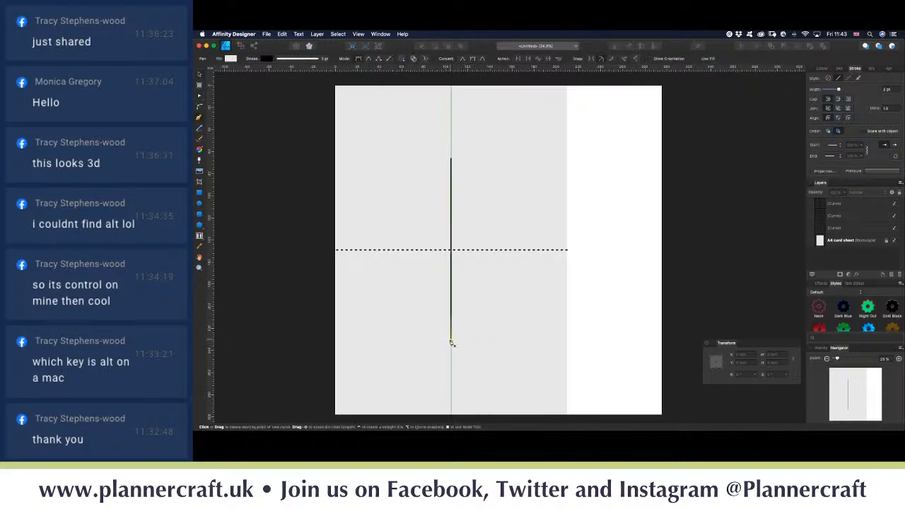
pyautogui.click(450, 342)
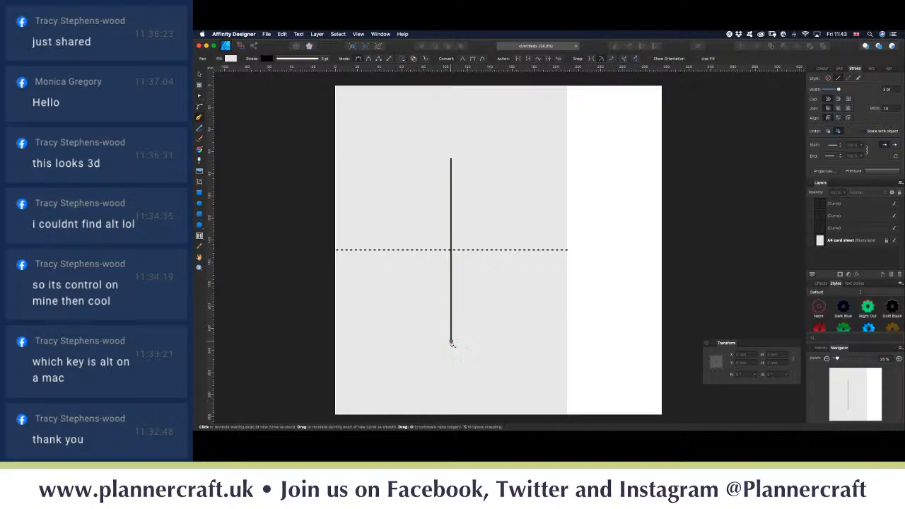
pyautogui.click(569, 343)
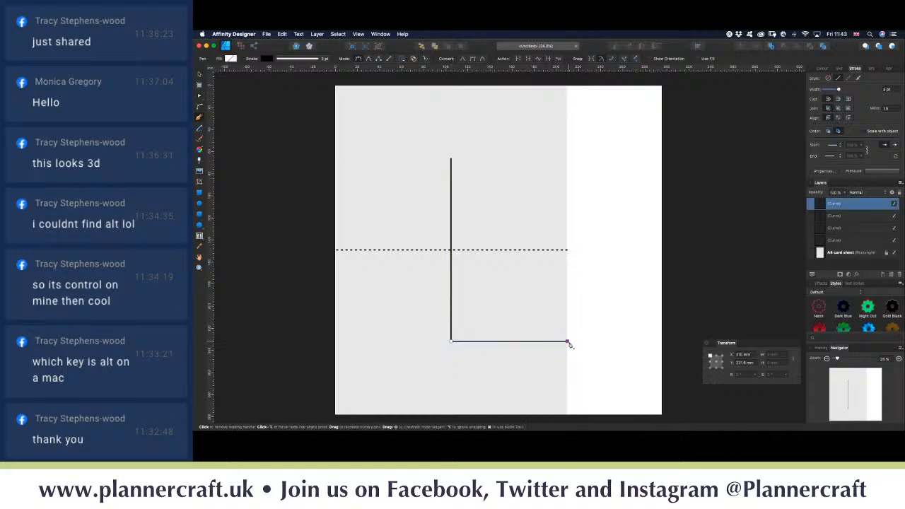
pyautogui.press('v')
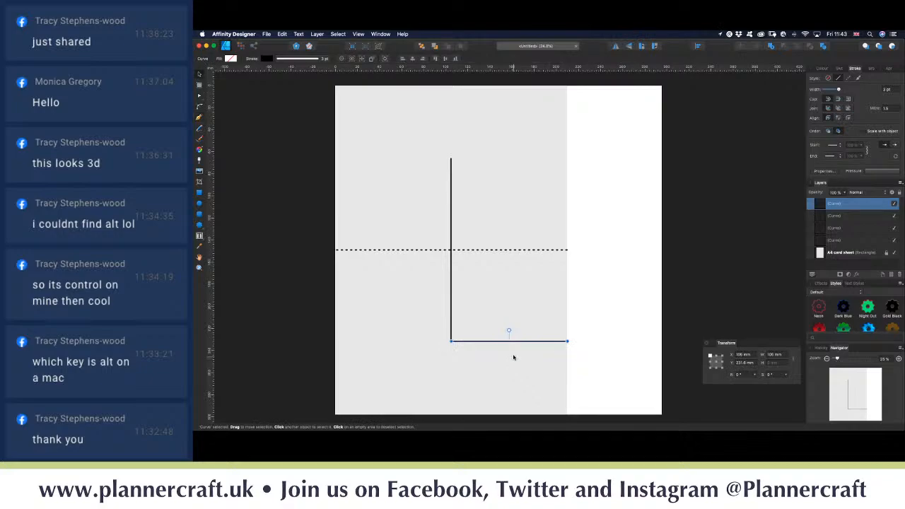
pyautogui.click(848, 77)
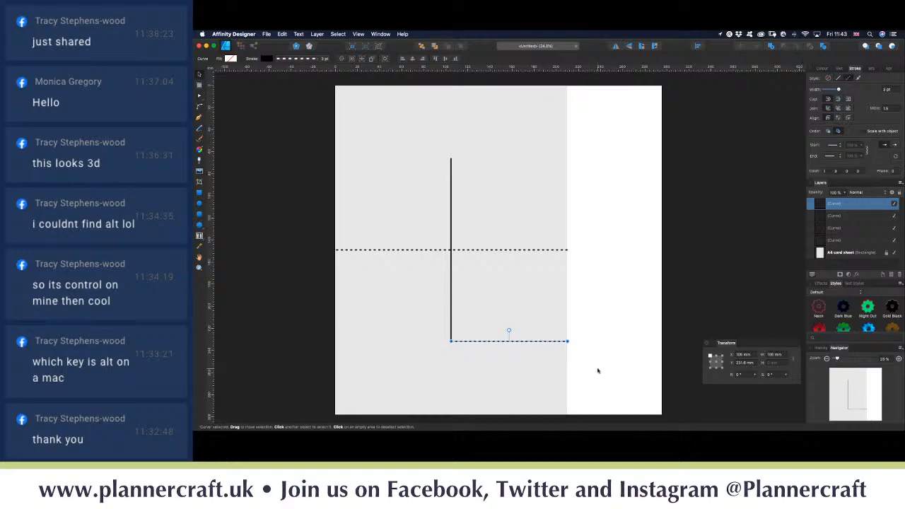
pyautogui.moveTo(545, 344); pyautogui.dragTo(545, 158)
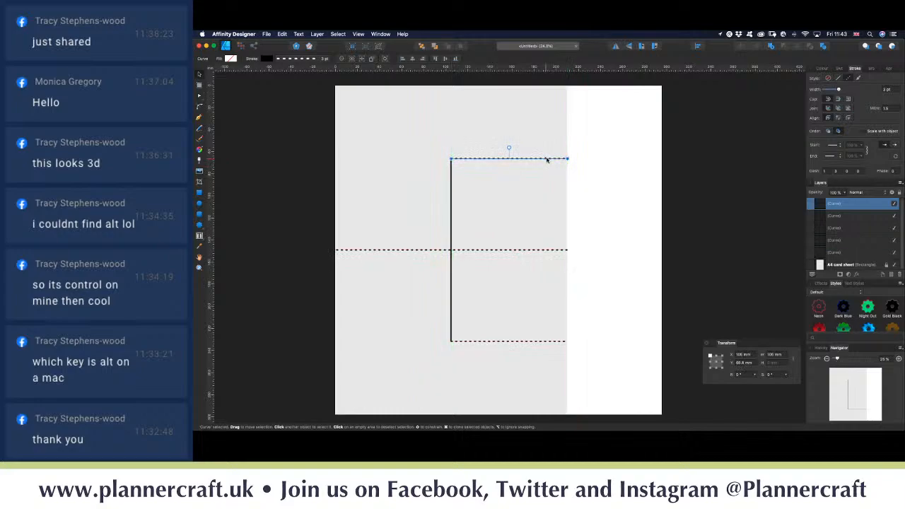
pyautogui.click(630, 226)
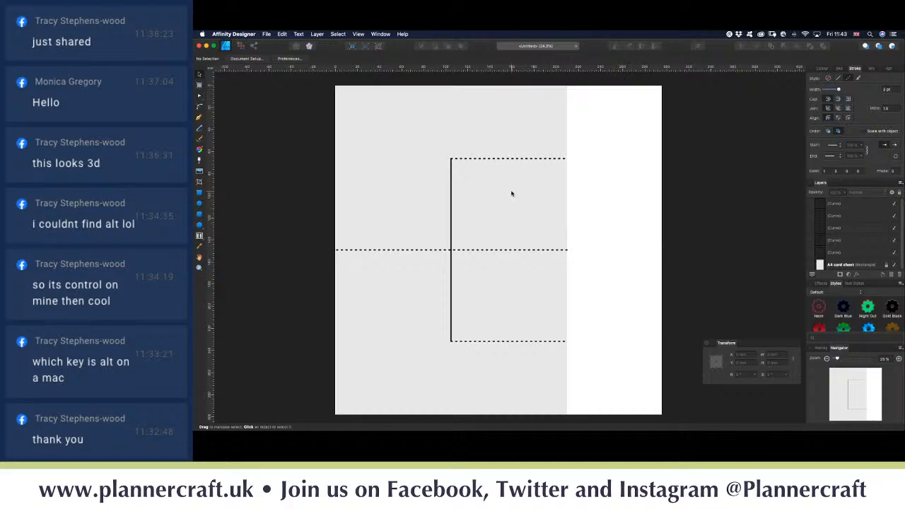
# Step: Shorten the dashed midline from its right end so it stops at the solid vertical line
pyautogui.hscroll(-5, 512, 193)
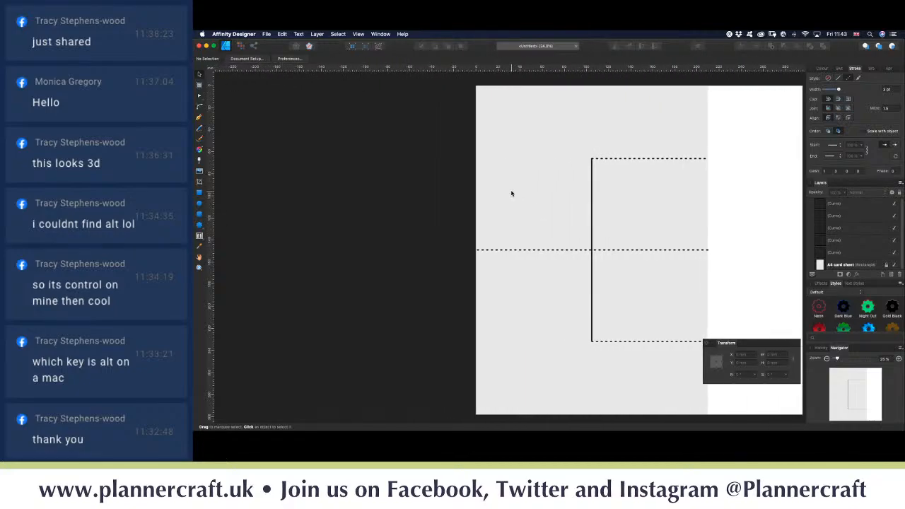
pyautogui.hscroll(3, 511, 193)
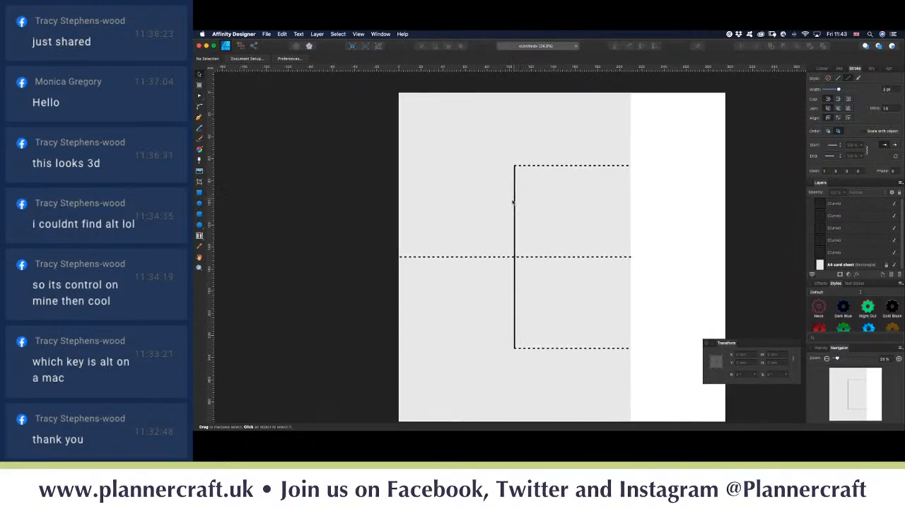
pyautogui.hscroll(2, 523, 227)
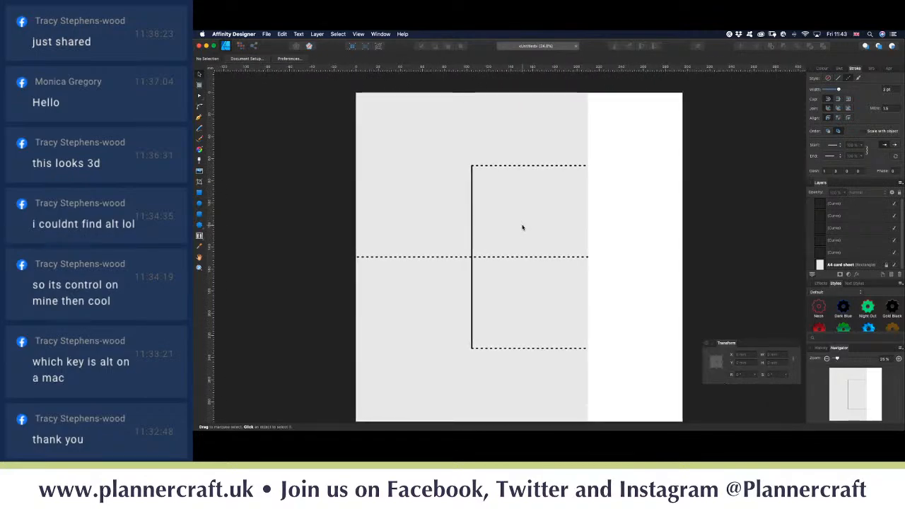
pyautogui.press('super+equal')
pyautogui.press('super+minus')
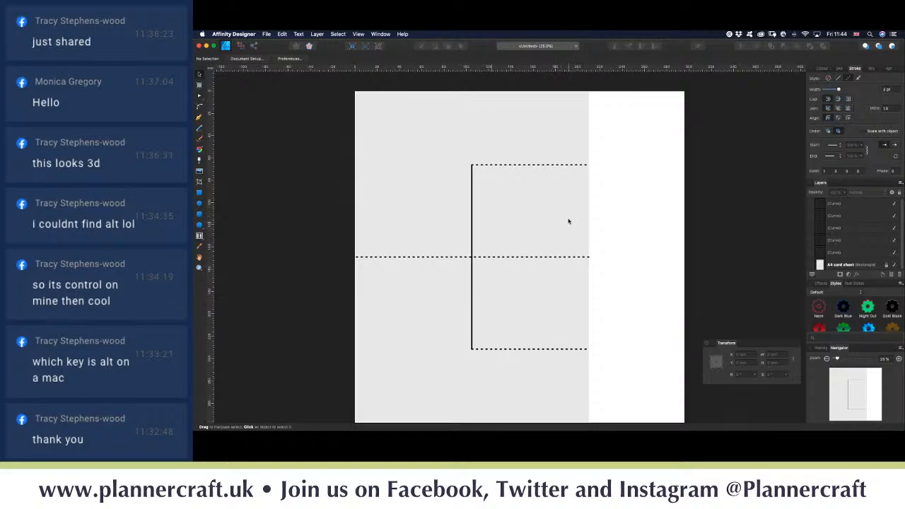
pyautogui.click(569, 257)
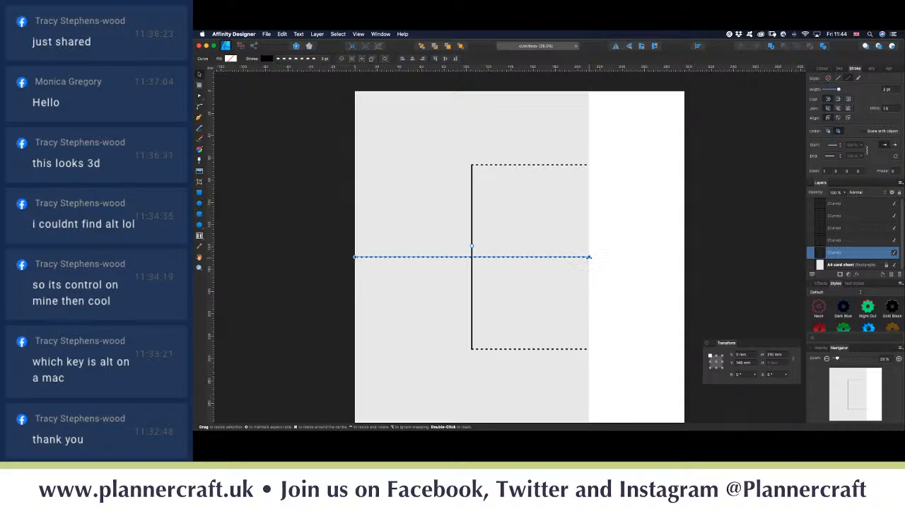
pyautogui.moveTo(589, 258); pyautogui.dragTo(473, 256)
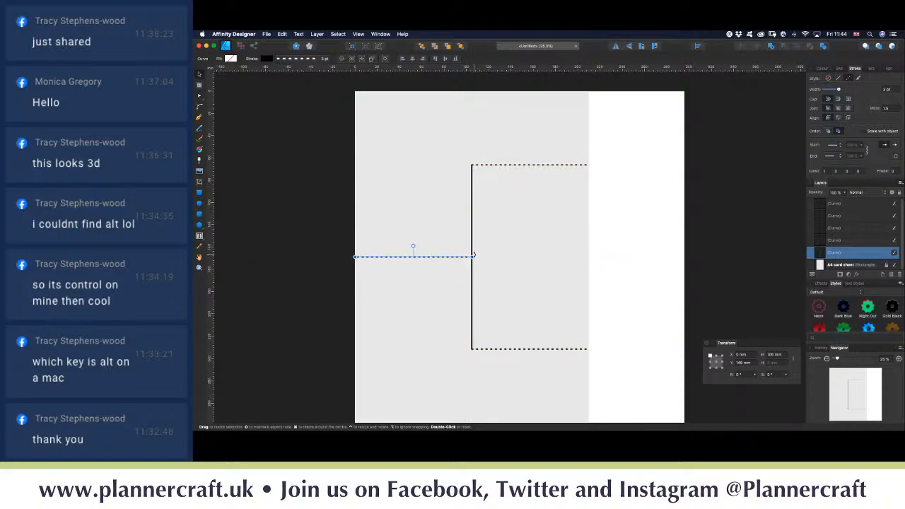
pyautogui.click(642, 283)
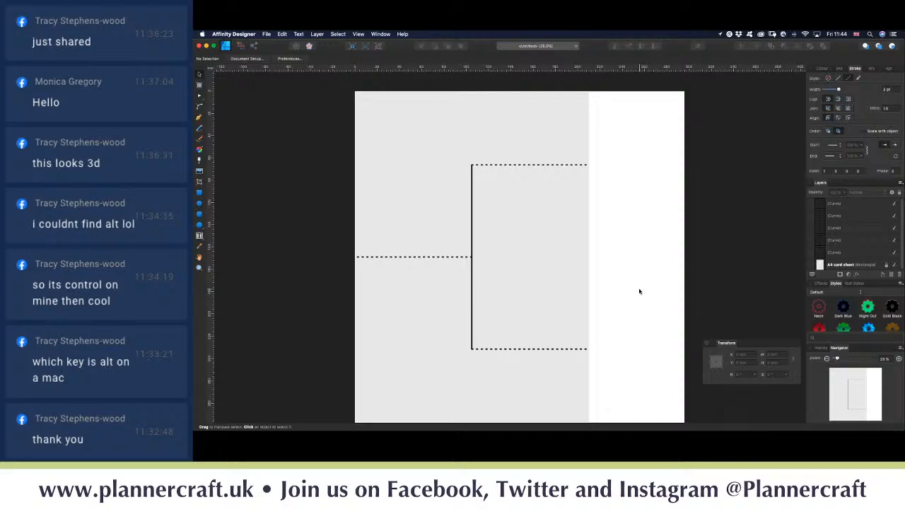
# Step: Copy the shortened midline into the sheet's right half, once midway to the lower dashed line and once midway to the upper one
pyautogui.click(423, 257)
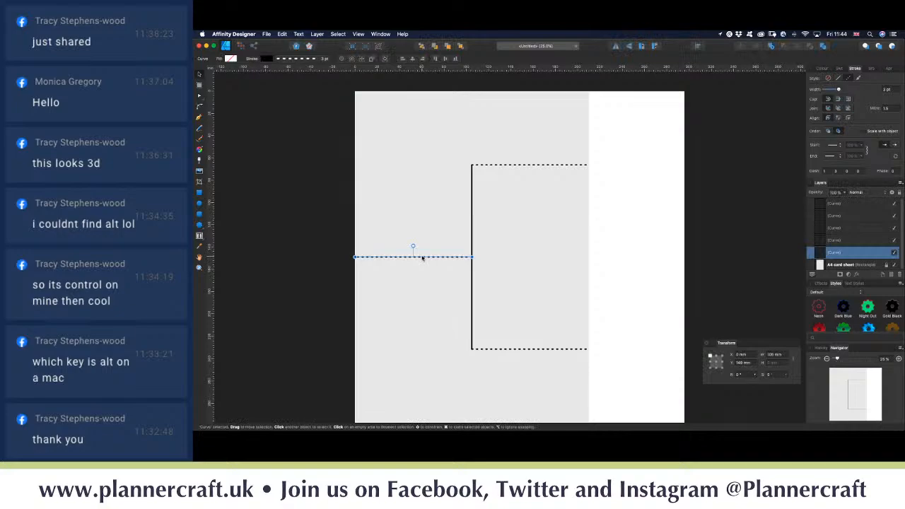
pyautogui.moveTo(423, 257); pyautogui.dragTo(539, 295)
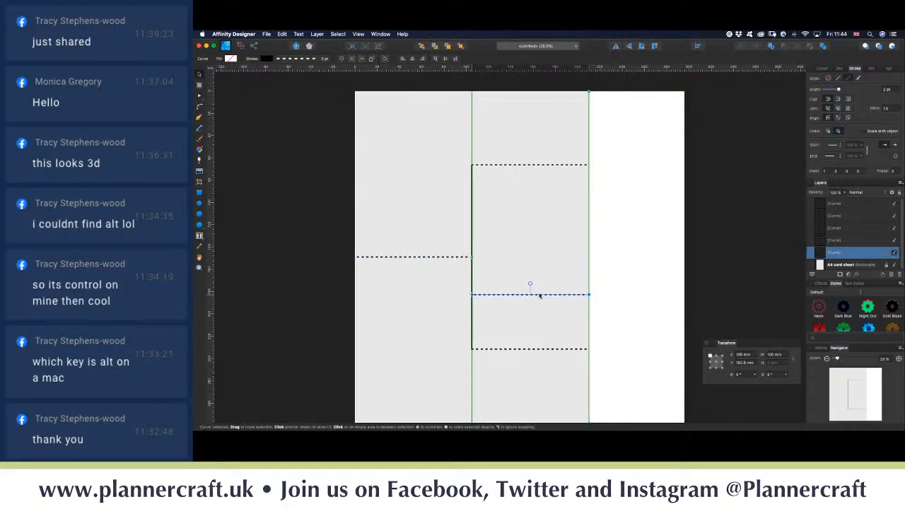
pyautogui.moveTo(540, 295); pyautogui.dragTo(540, 304)
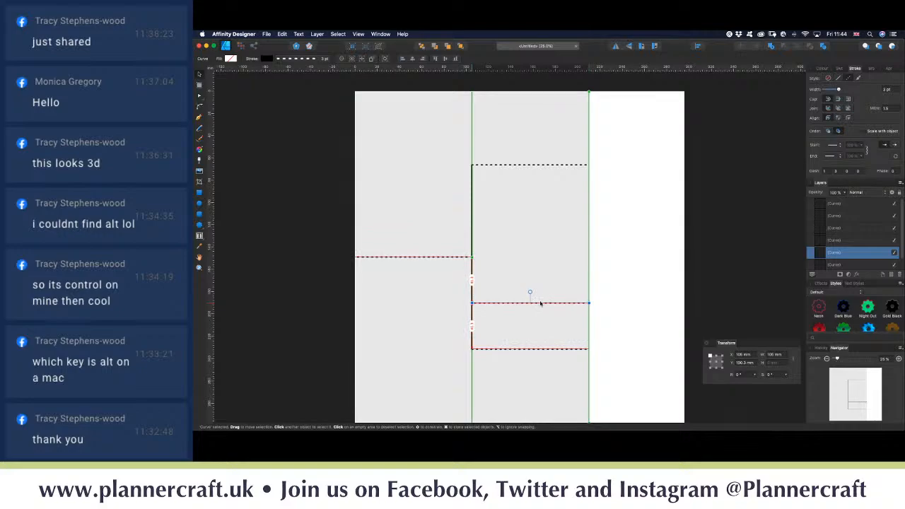
pyautogui.click(541, 303)
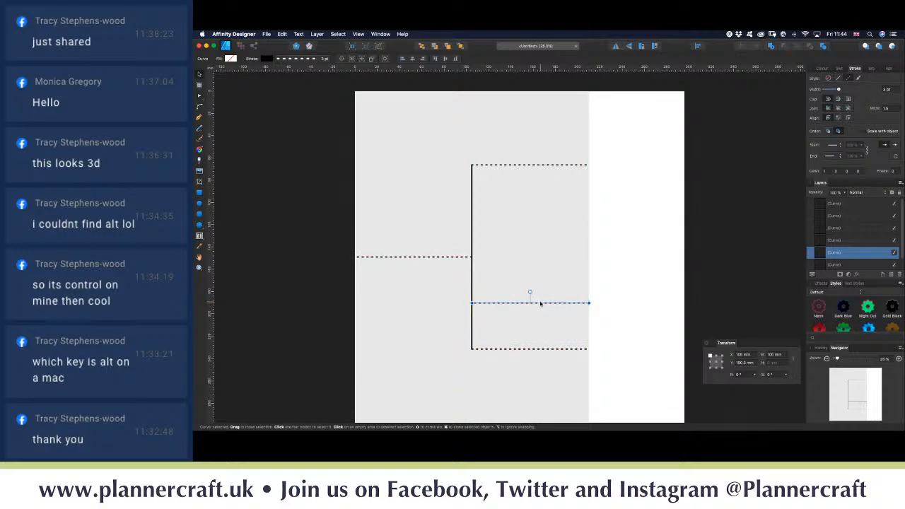
pyautogui.moveTo(540, 303); pyautogui.dragTo(540, 211)
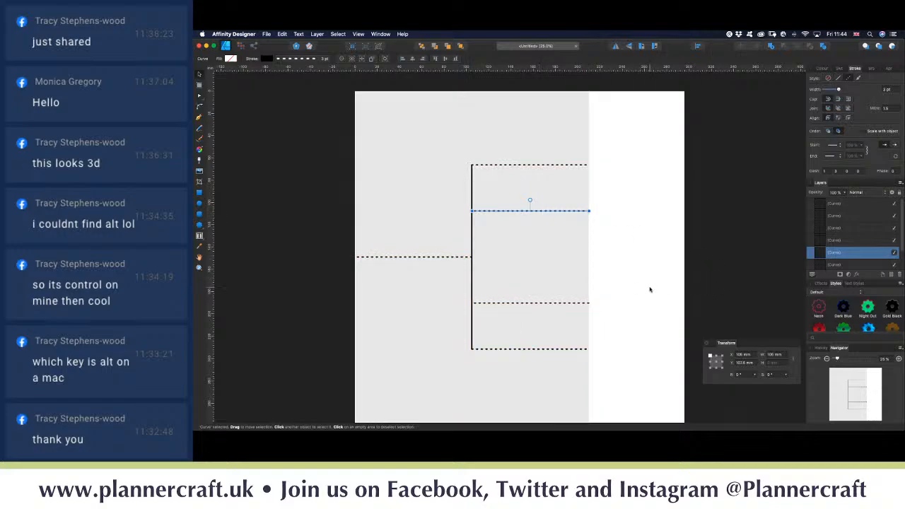
pyautogui.scroll(-2, 509, 349)
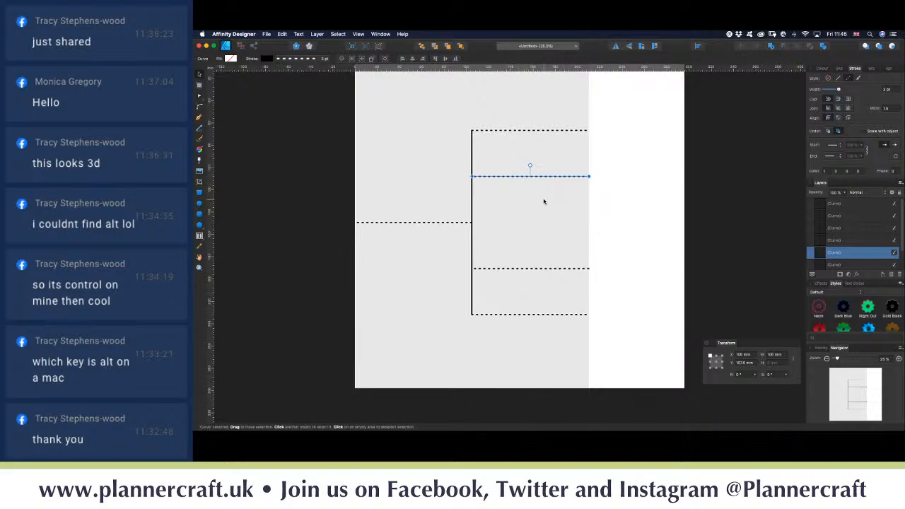
pyautogui.scroll(3, 543, 200)
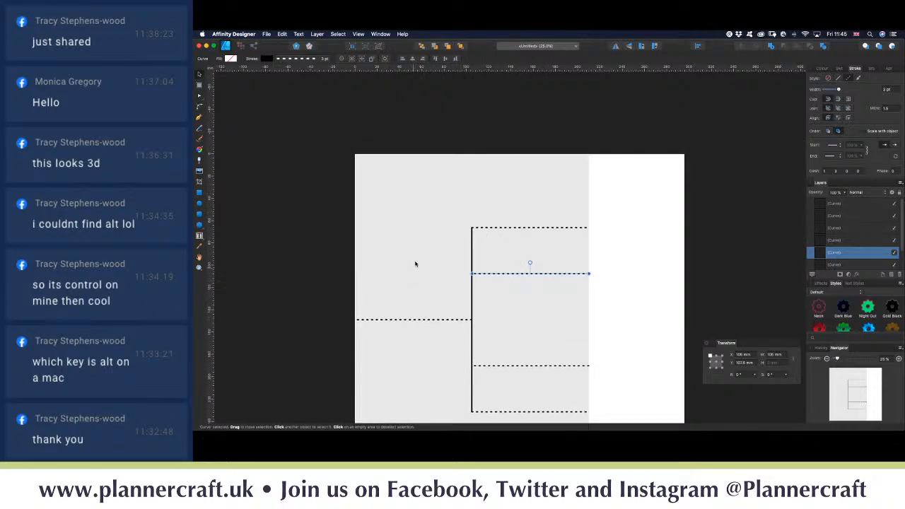
pyautogui.press('super+1')
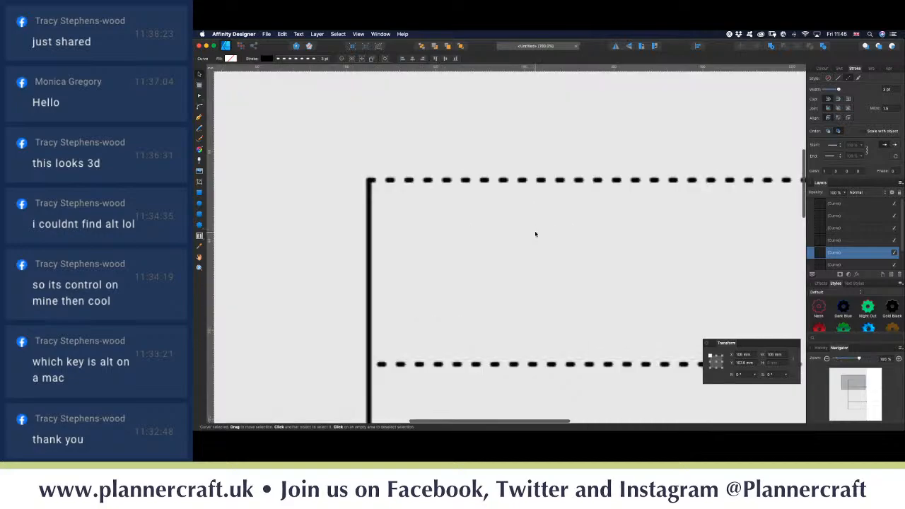
# Step: Delete the uppermost dashed line in the sheet's right half
pyautogui.click(522, 181)
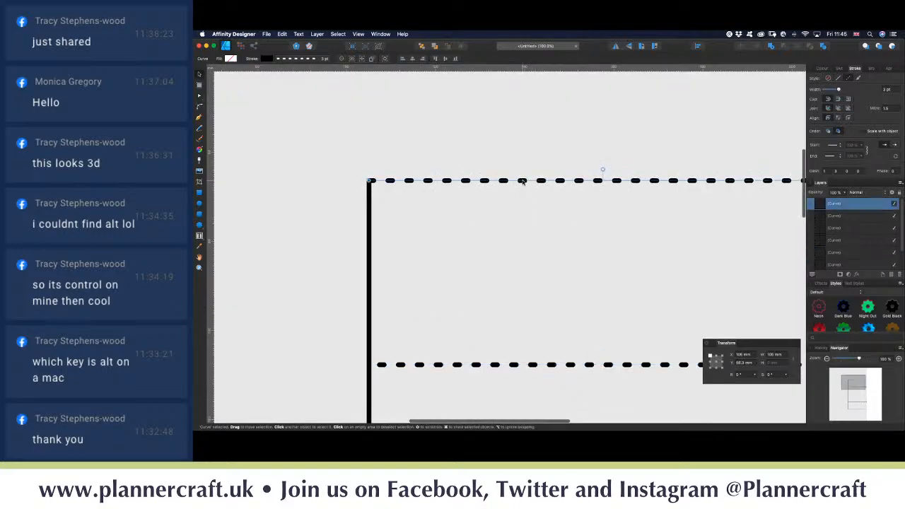
pyautogui.press('super+minus')
pyautogui.press('super+minus')
pyautogui.press('super+minus')
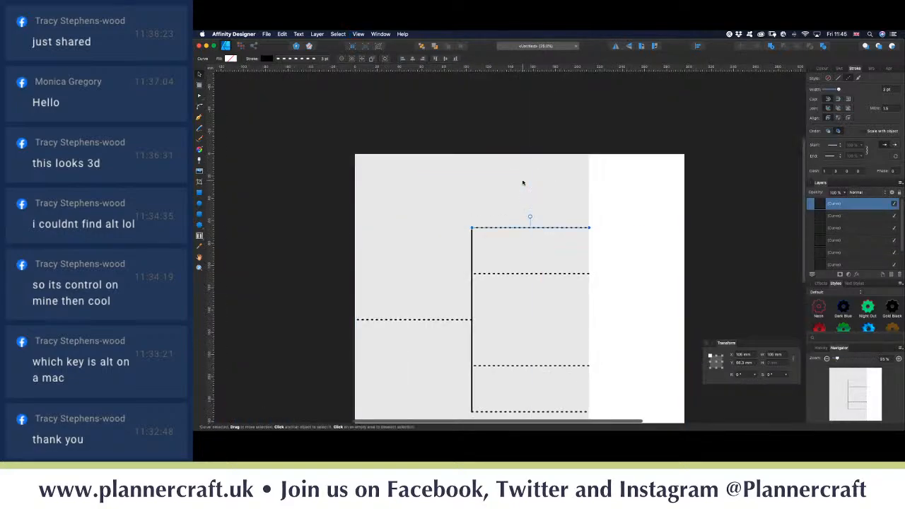
pyautogui.scroll(-3, 528, 248)
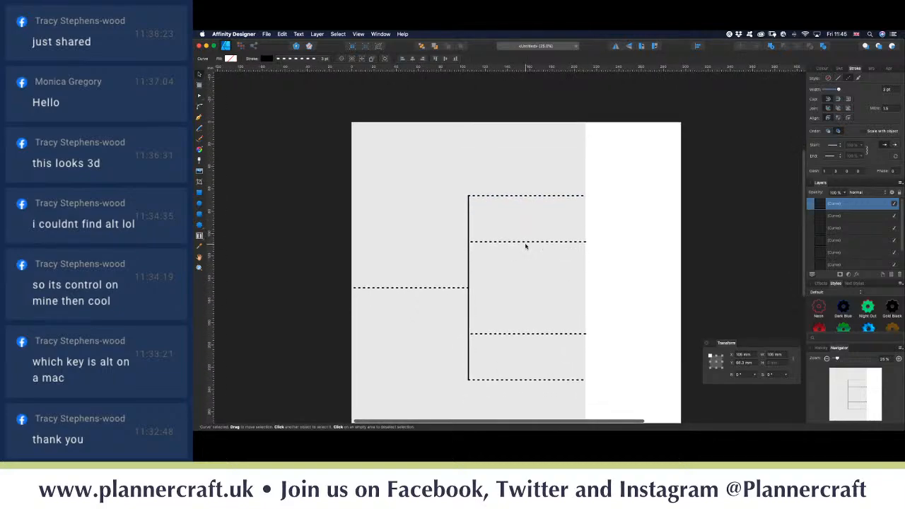
pyautogui.scroll(-1, 525, 245)
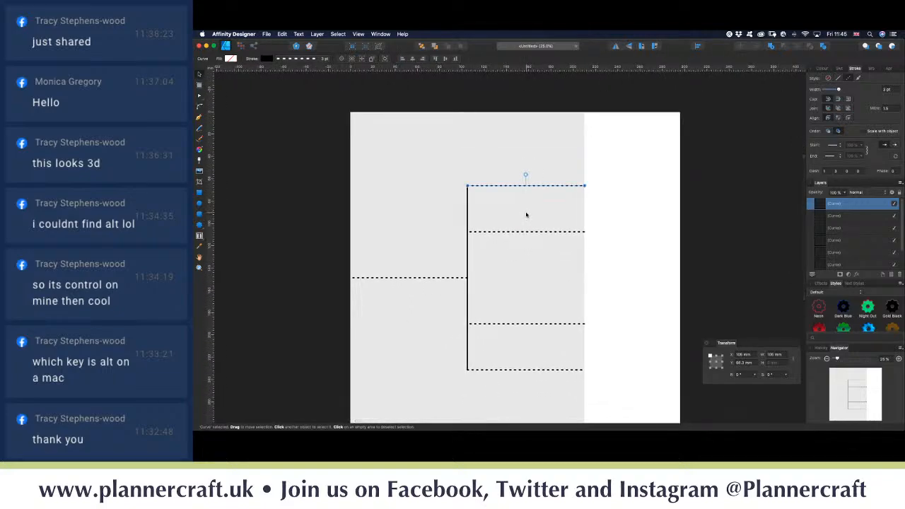
pyautogui.press('Delete')
# Step: Shorten the solid vertical line from its upper end so it stops at the next dashed line
pyautogui.click(466, 208)
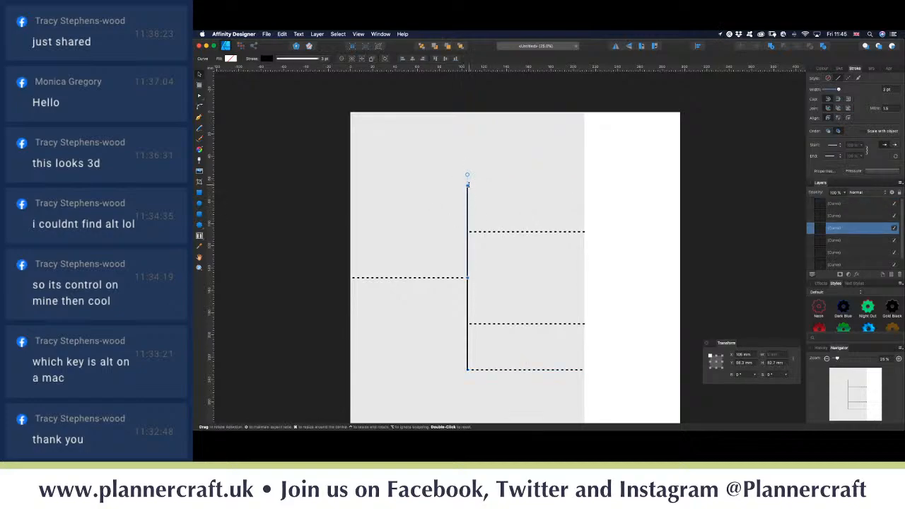
pyautogui.moveTo(467, 175); pyautogui.dragTo(467, 221)
pyautogui.click(641, 303)
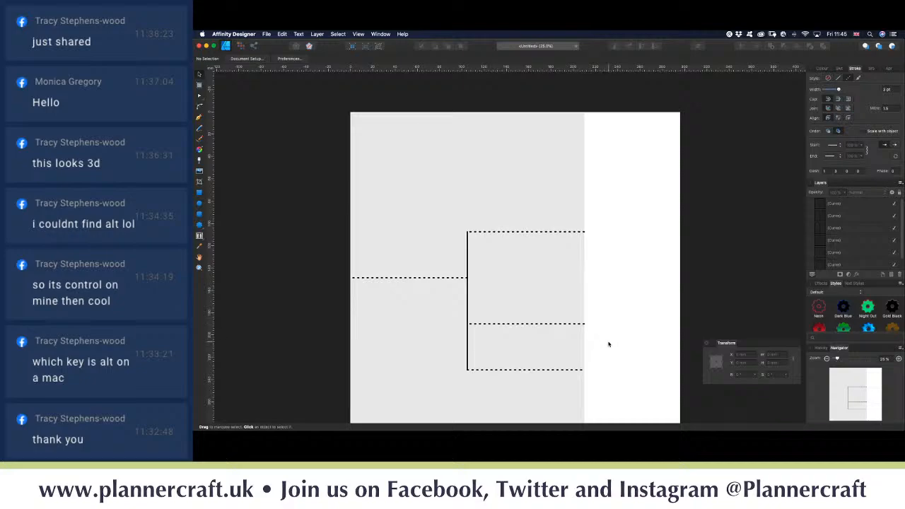
# Step: Group all the cut and fold lines and name the group Step Mechanism
pyautogui.scroll(-3, 608, 344)
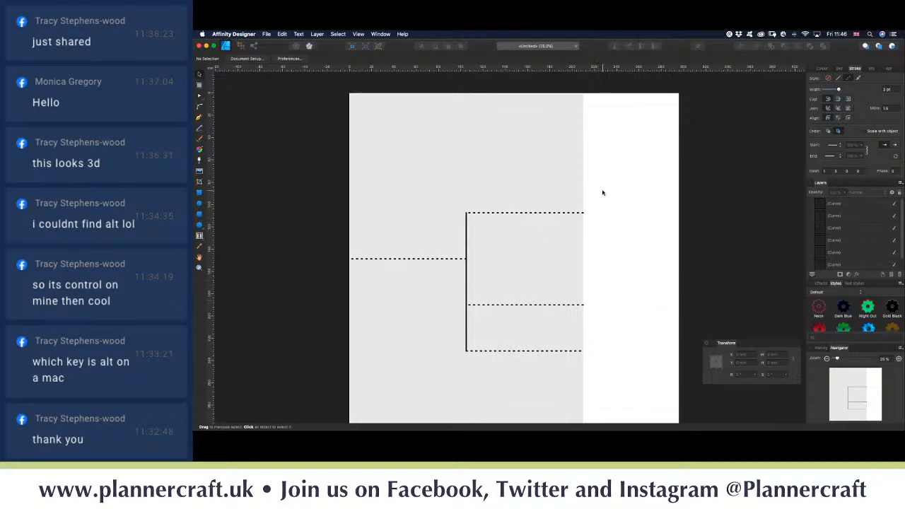
pyautogui.moveTo(614, 205); pyautogui.dragTo(317, 377)
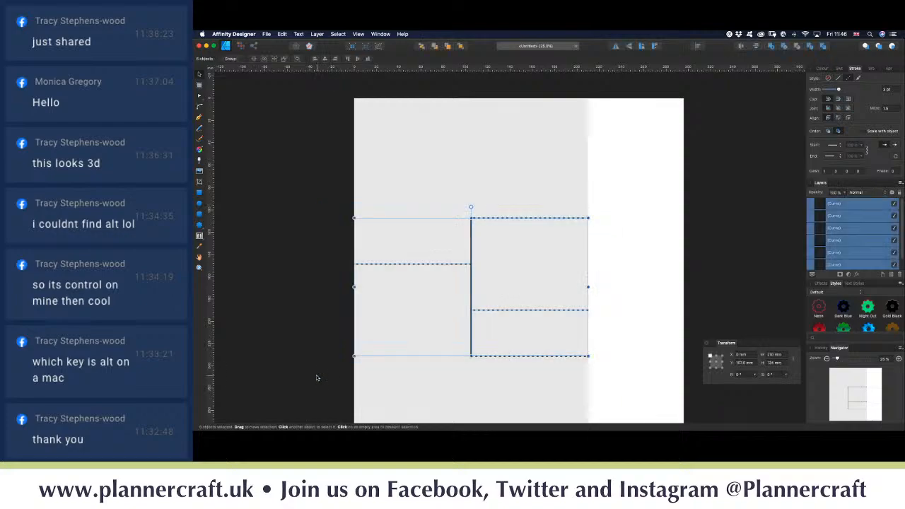
pyautogui.press('super+g')
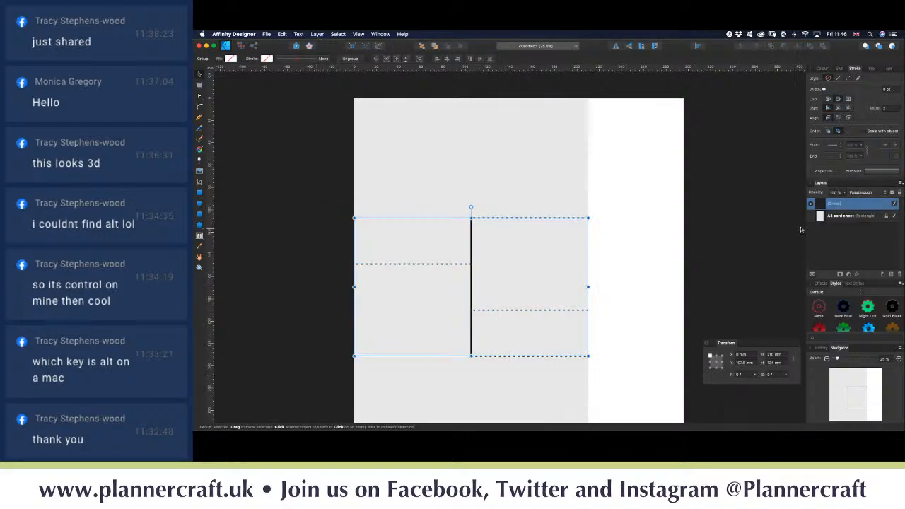
pyautogui.doubleClick(833, 203)
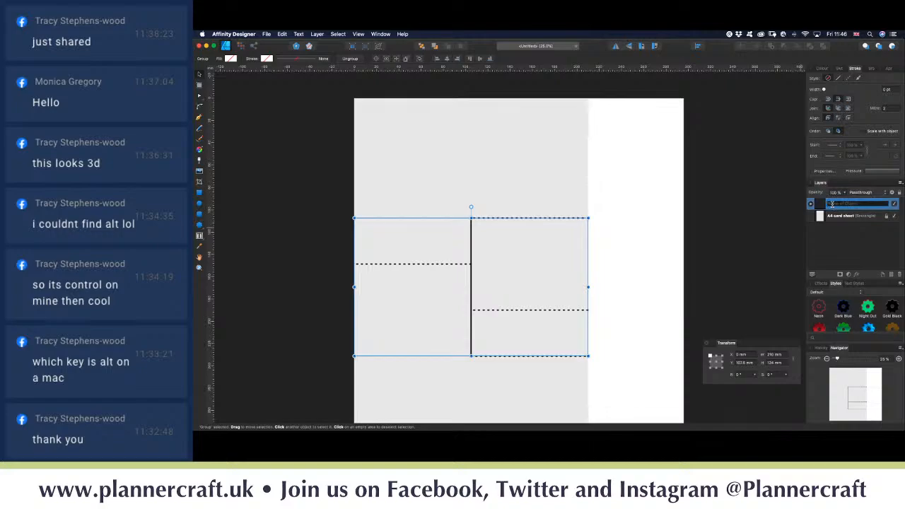
pyautogui.write('Sto')
pyautogui.press('BackSpace')
pyautogui.write('Step Mechanism')
pyautogui.press('Return')
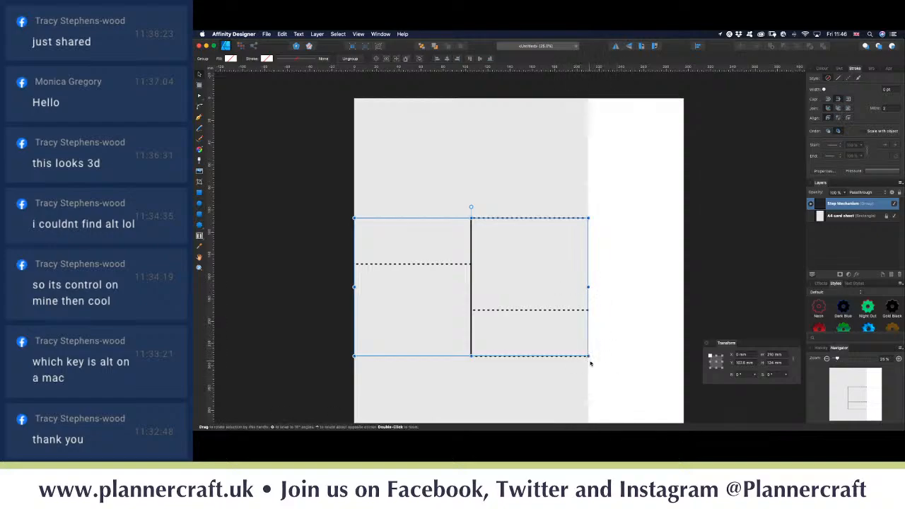
# Step: Narrow the Step Mechanism group from both sides so its lines end about 3 mm inside the card sheet's edges
pyautogui.moveTo(588, 286); pyautogui.dragTo(584, 286)
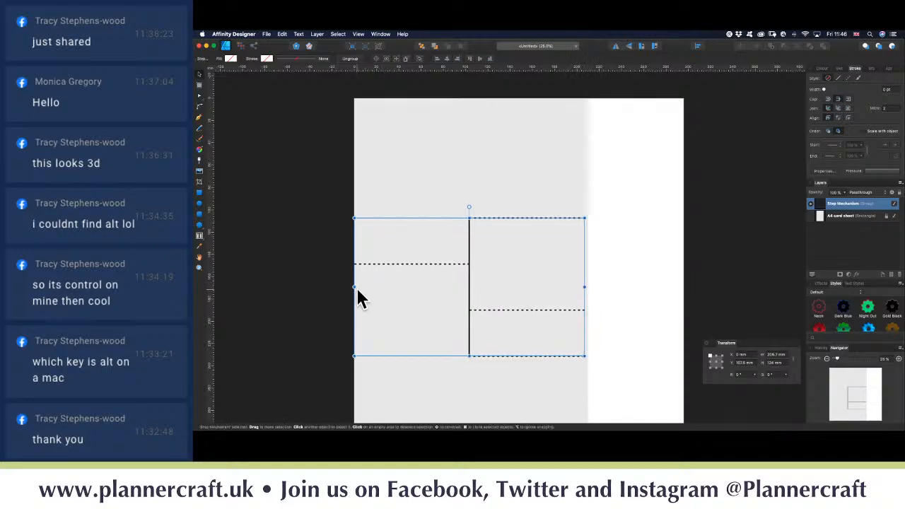
pyautogui.moveTo(355, 286); pyautogui.dragTo(355, 286)
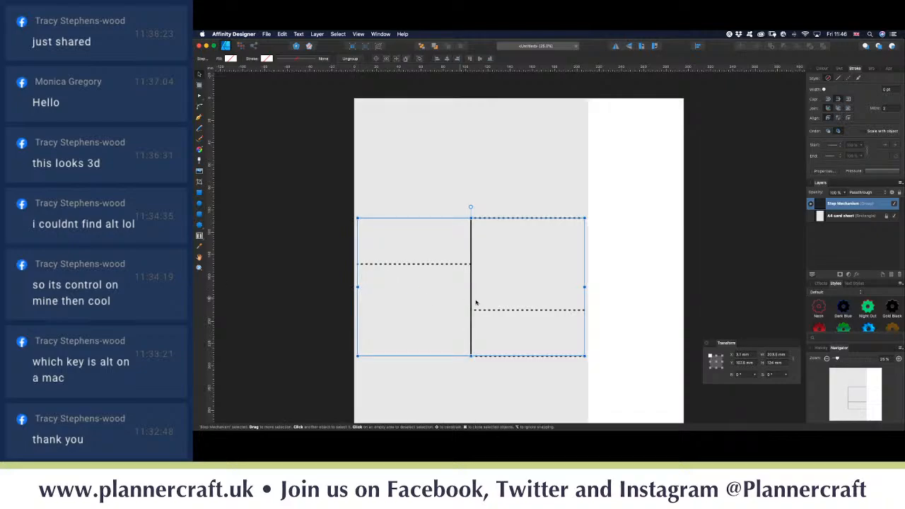
pyautogui.click(610, 323)
pyautogui.scroll(-5, 577, 356)
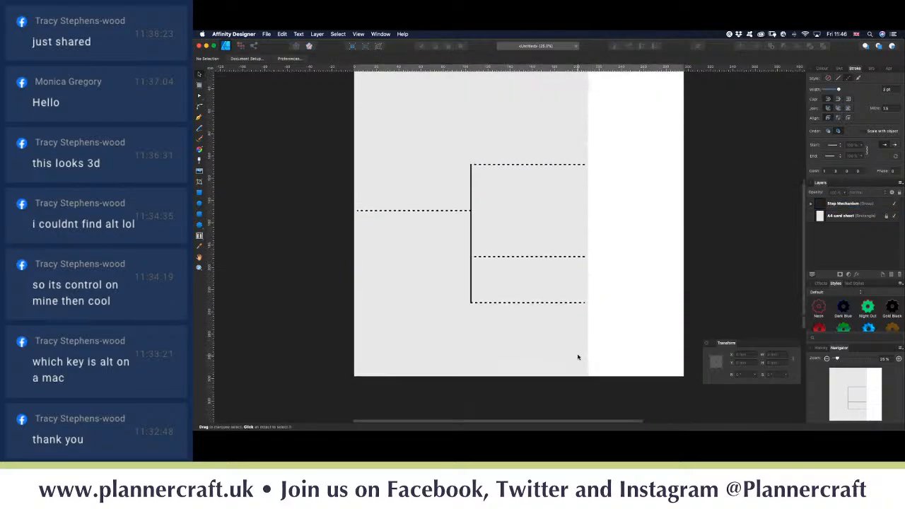
pyautogui.scroll(1, 578, 357)
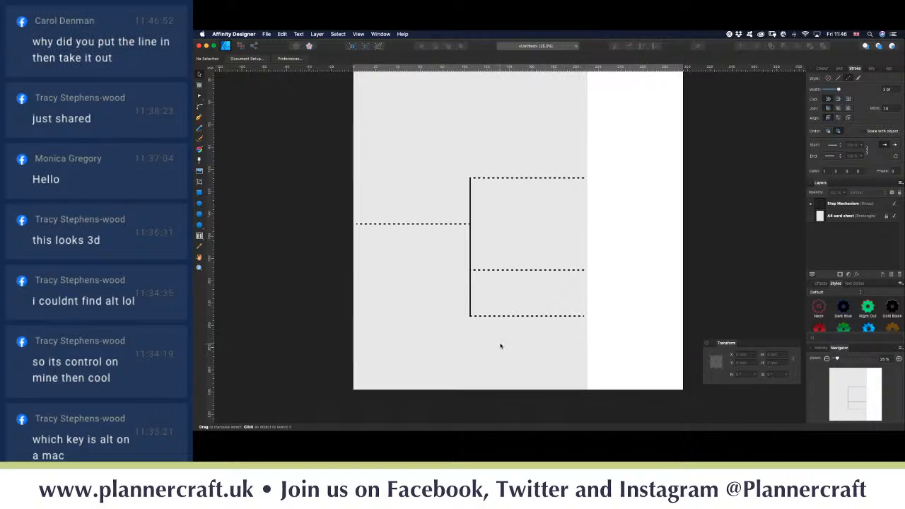
pyautogui.scroll(2, 500, 345)
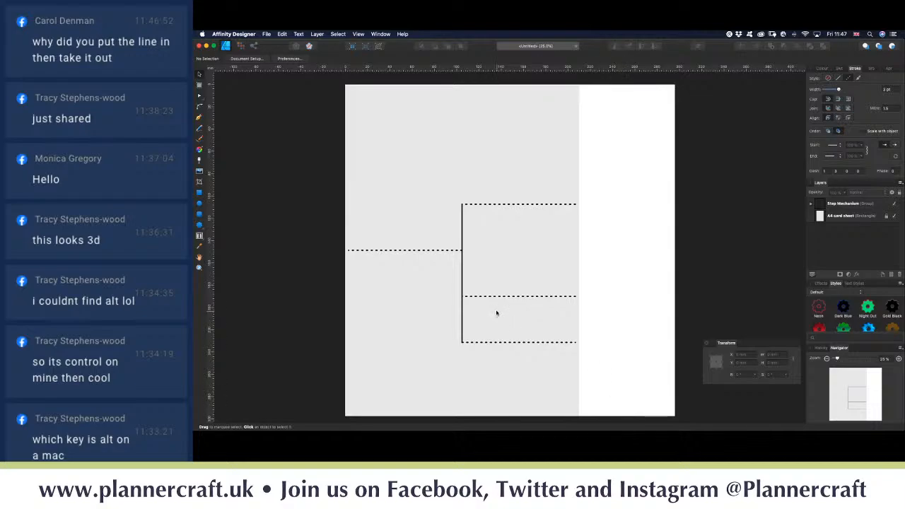
pyautogui.click(480, 205)
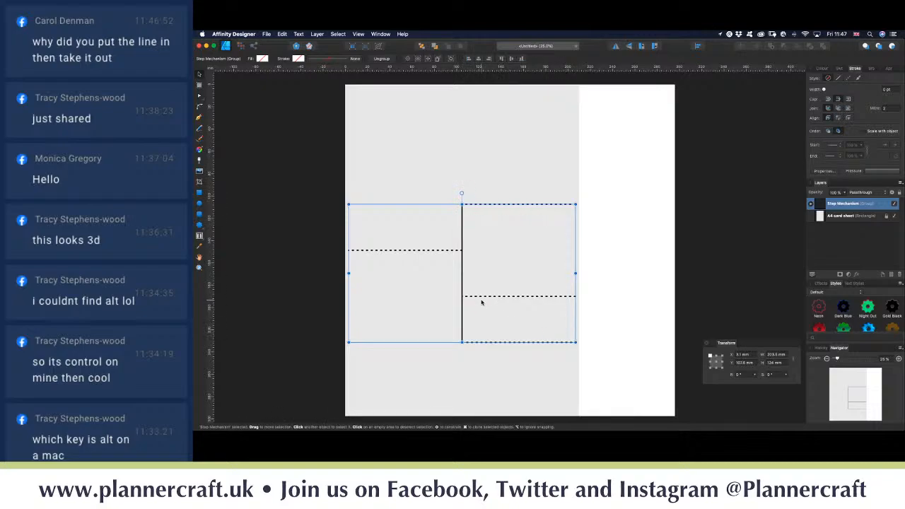
pyautogui.click(591, 223)
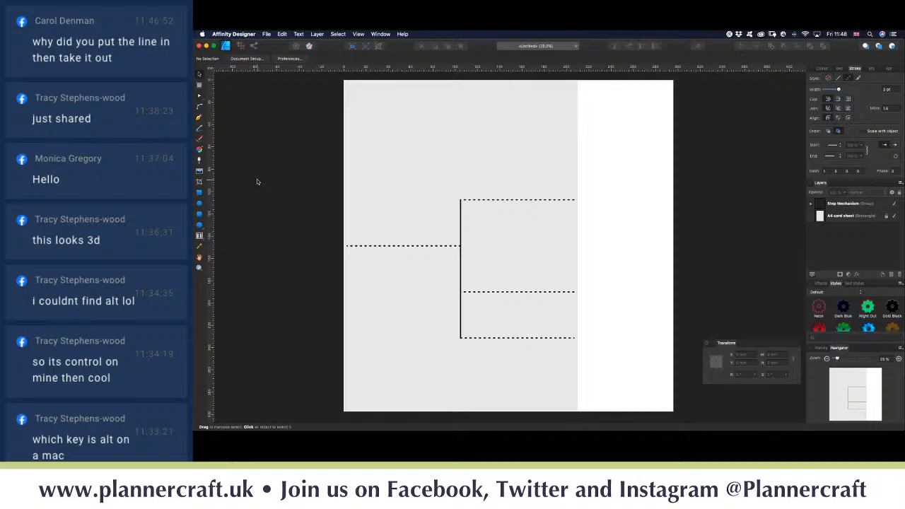
# Step: Save the document in the Streaming folder as Step card A4
pyautogui.click(267, 35)
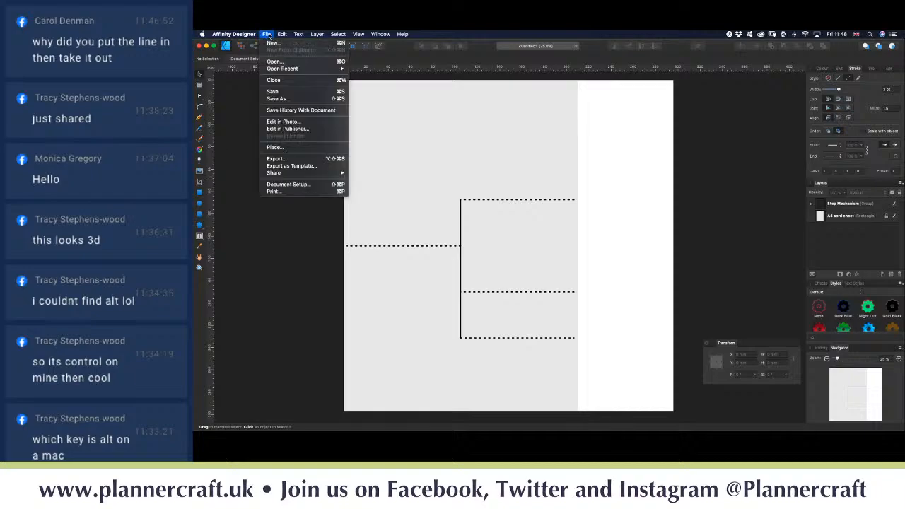
pyautogui.click(297, 100)
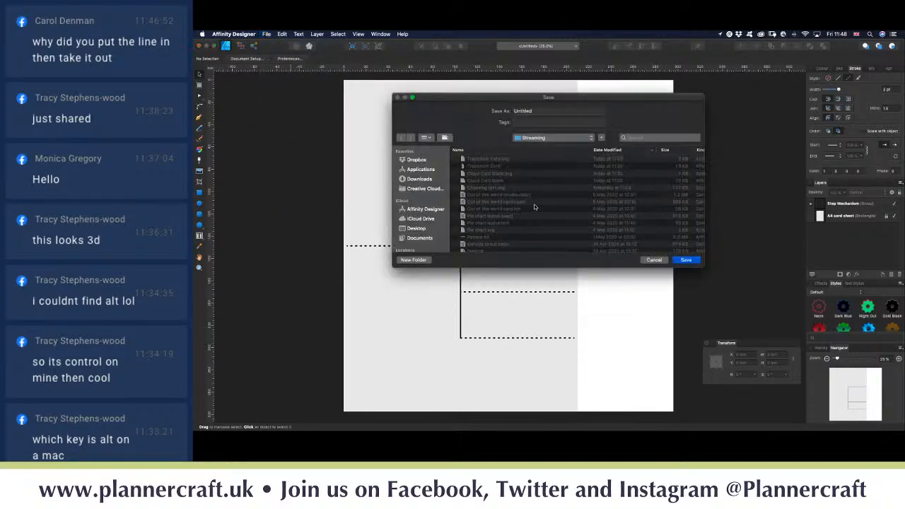
pyautogui.click(549, 110)
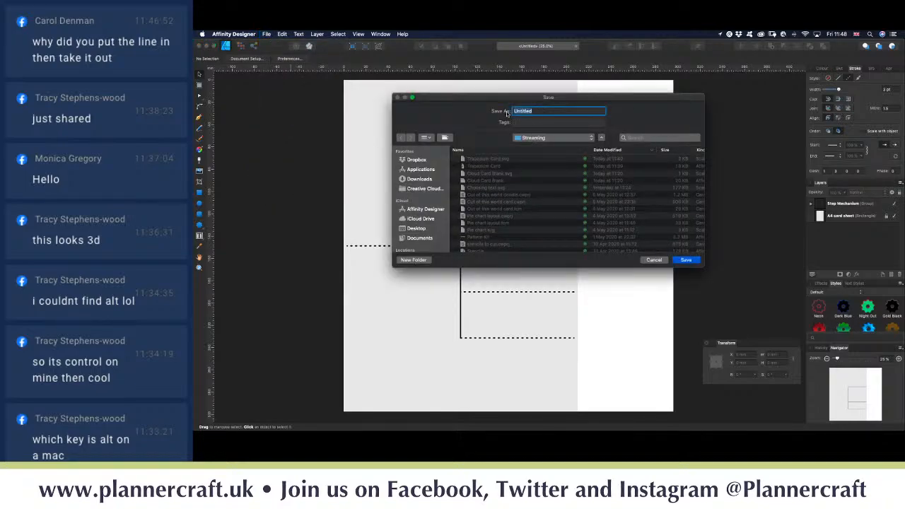
pyautogui.write('Step card A4')
pyautogui.click(685, 260)
# Step: Export the whole document as SVG to the Streaming folder under the name Step card A4
pyautogui.click(267, 34)
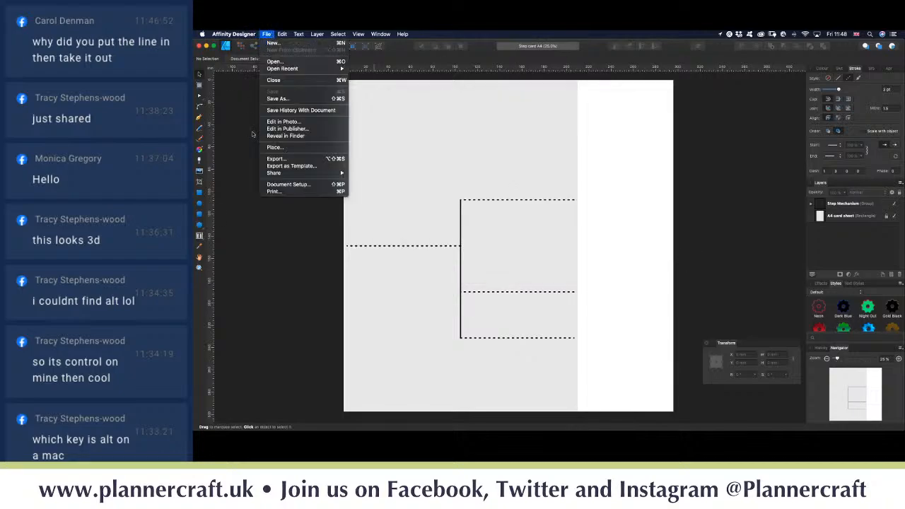
pyautogui.click(275, 158)
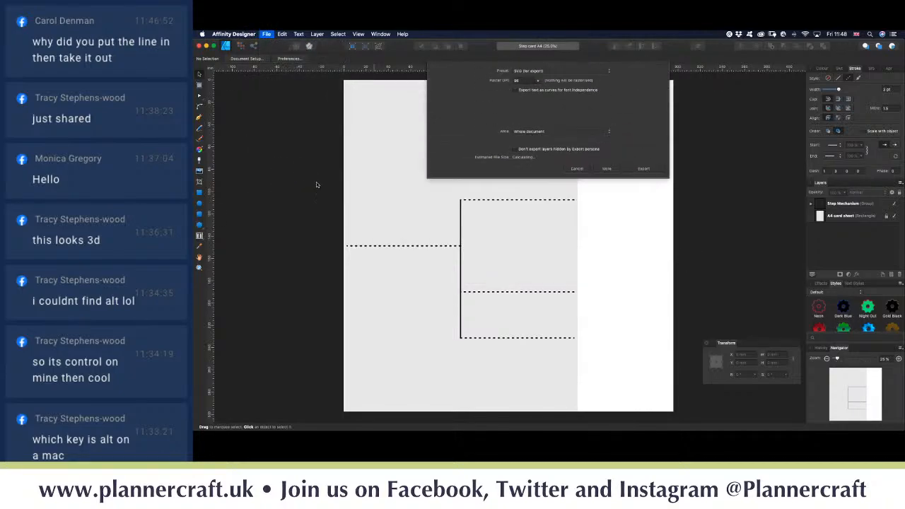
pyautogui.click(643, 196)
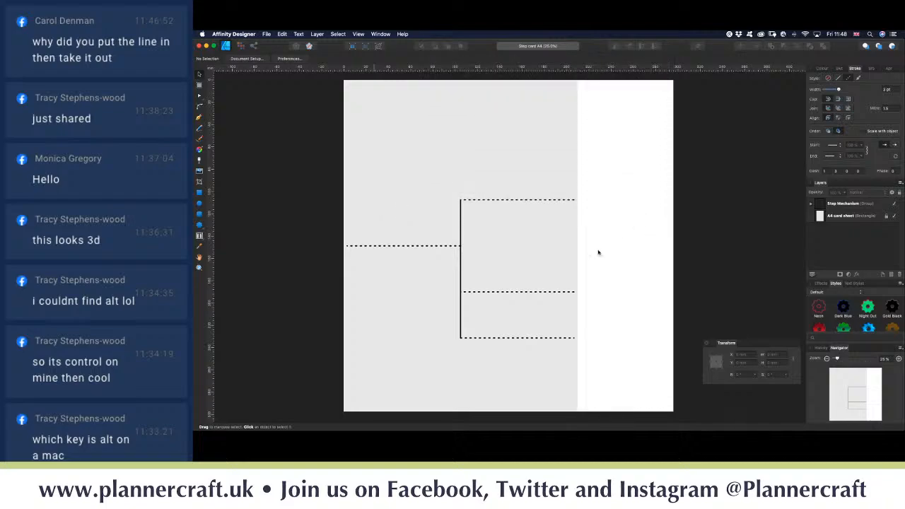
pyautogui.click(696, 212)
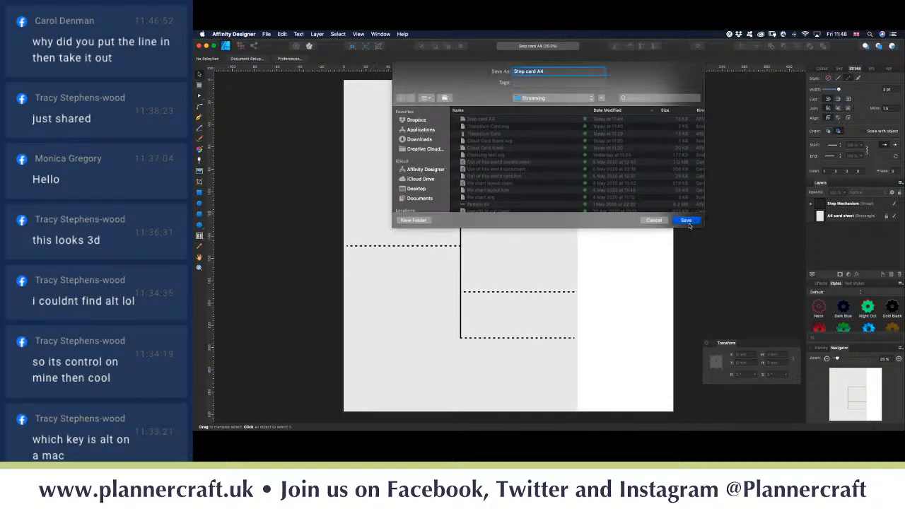
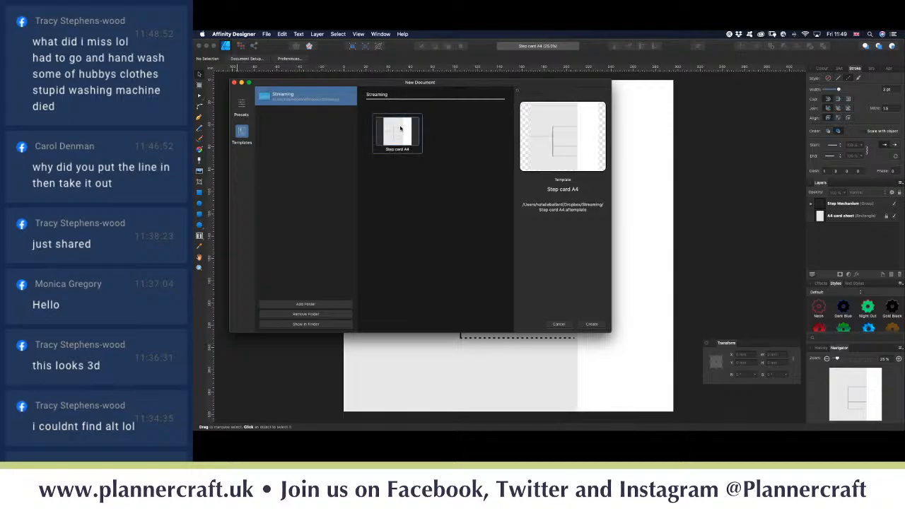
# Step: Create a new document from the Step card A4 template and draw a diamond about 90 by 135 mm below the left fold line
pyautogui.click(593, 325)
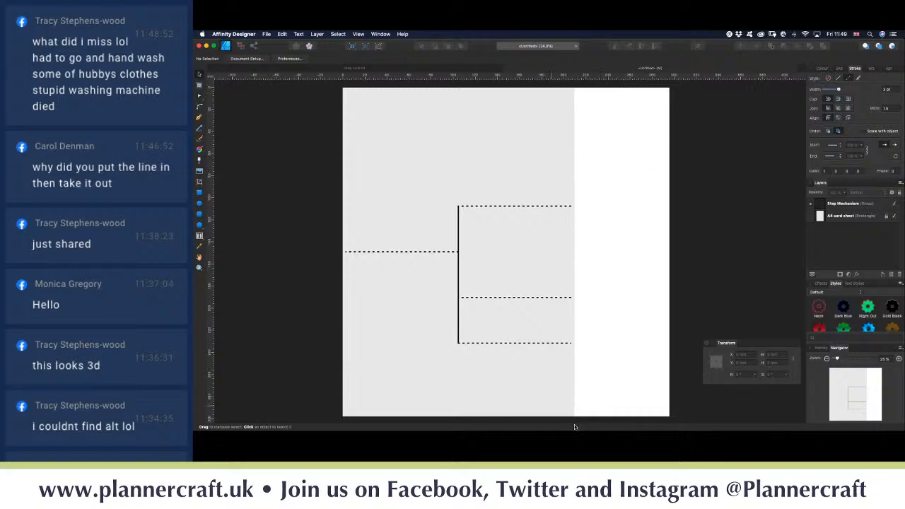
pyautogui.click(198, 225)
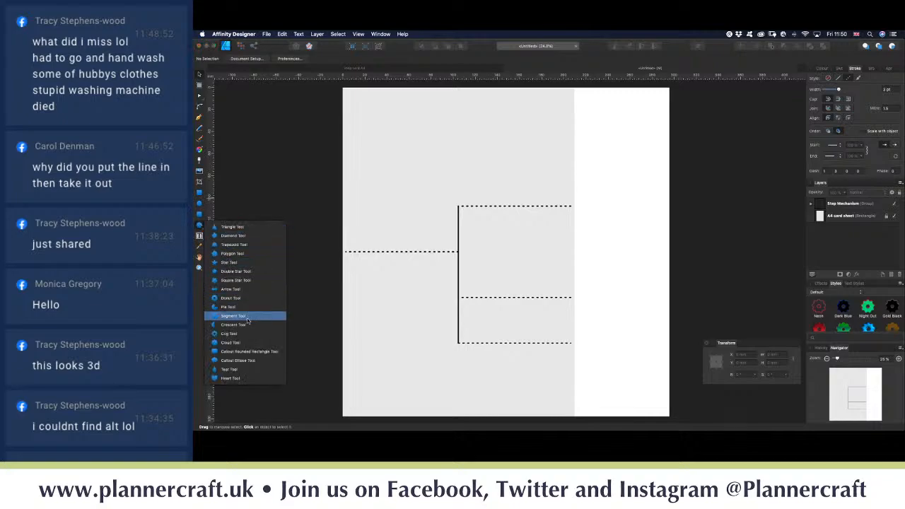
pyautogui.click(243, 235)
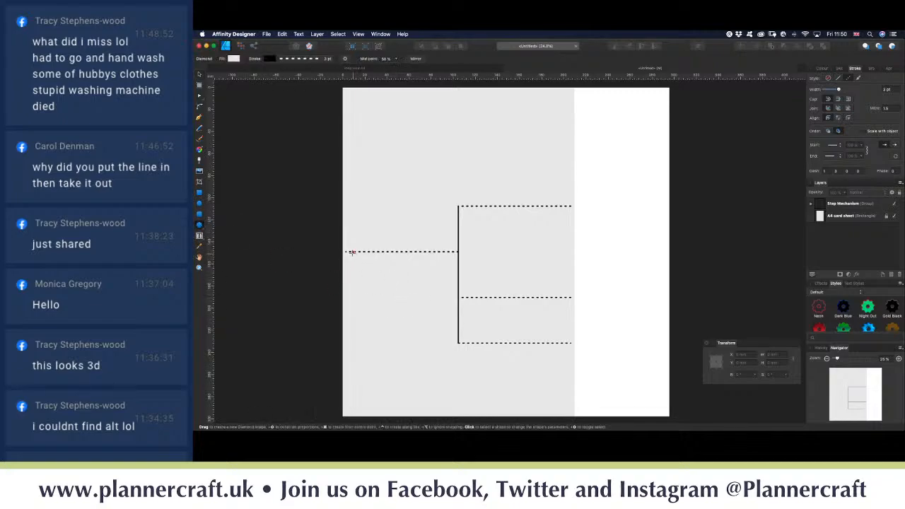
pyautogui.moveTo(349, 258); pyautogui.dragTo(448, 405)
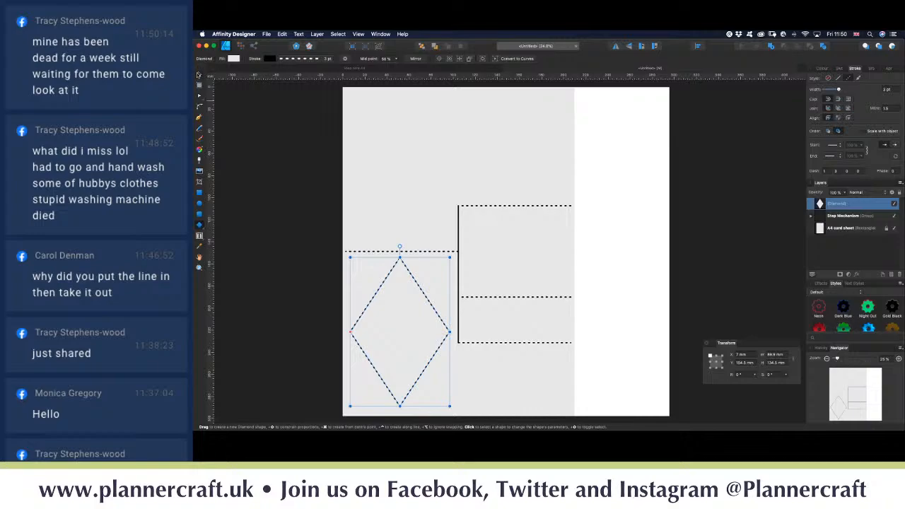
# Step: Delete the diamond and close the untitled document without saving
pyautogui.click(198, 74)
pyautogui.press('Delete')
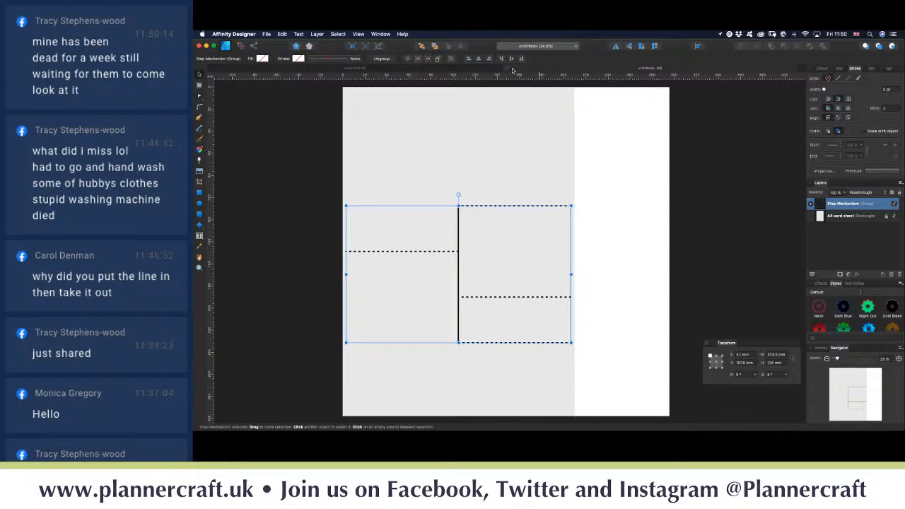
pyautogui.press('super+w')
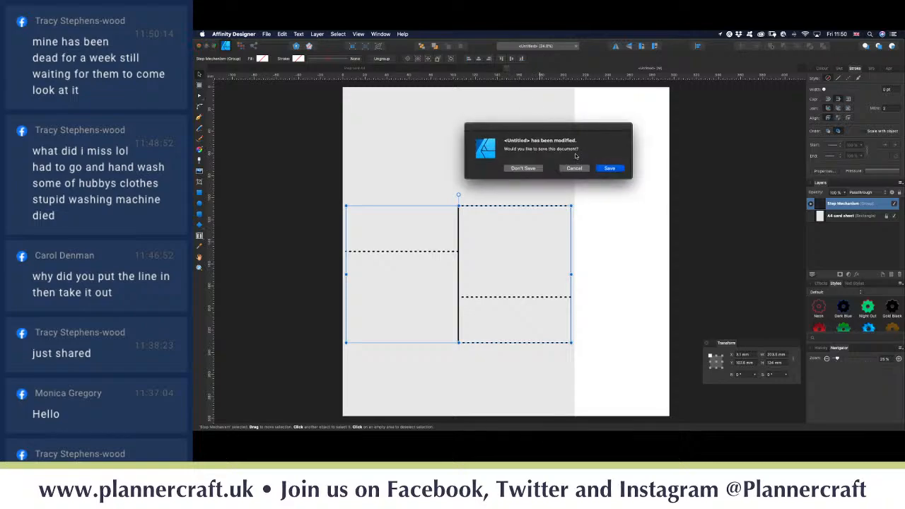
pyautogui.click(513, 171)
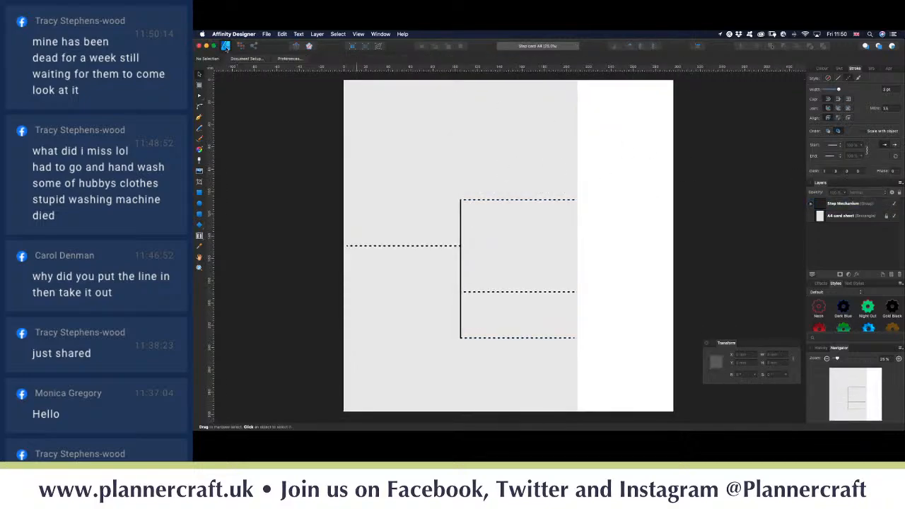
pyautogui.click(266, 34)
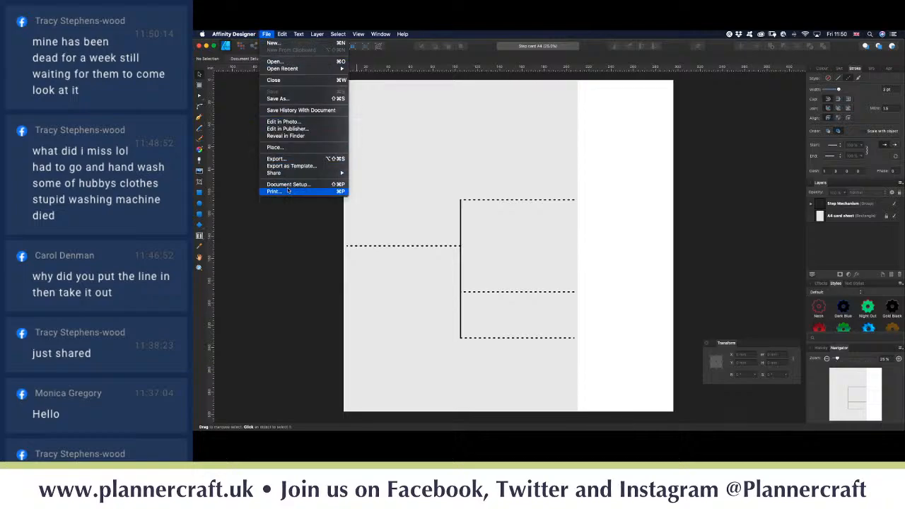
pyautogui.moveTo(233, 34)
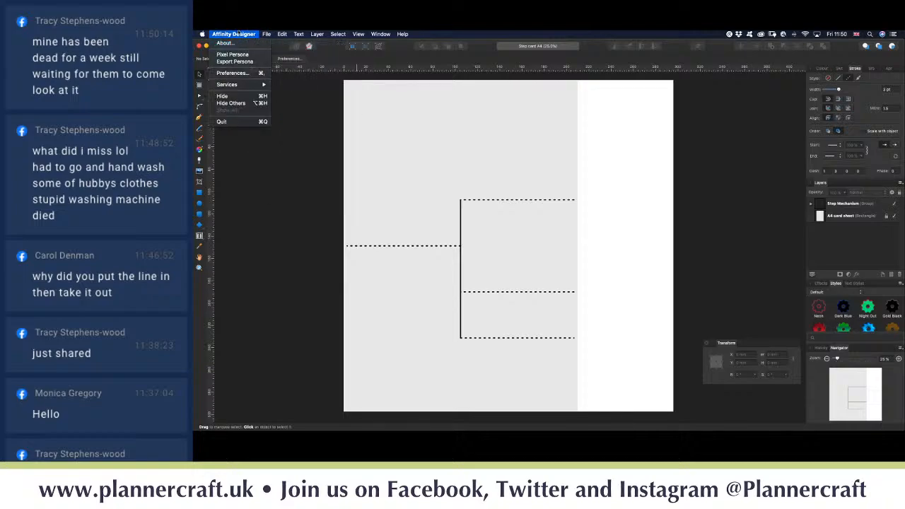
# Step: Set the user interface style to Light and the font UI size to Large in the preferences
pyautogui.click(232, 73)
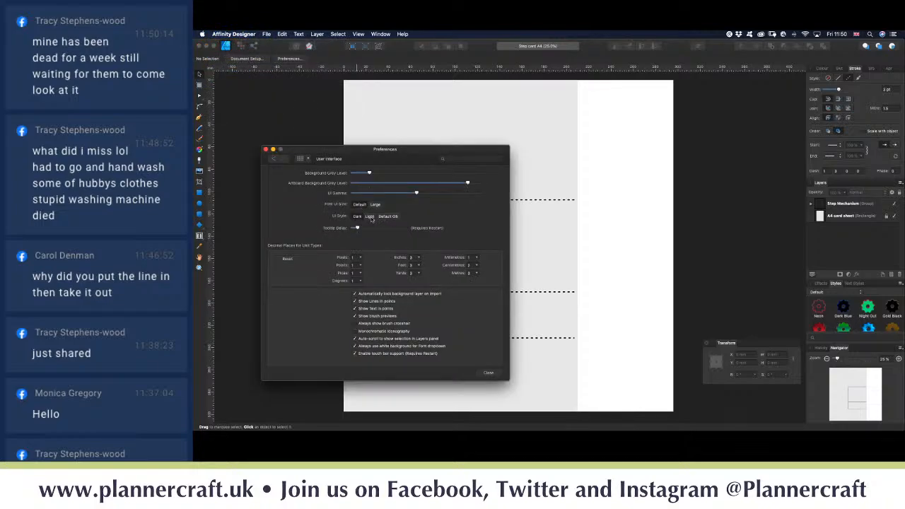
pyautogui.click(370, 219)
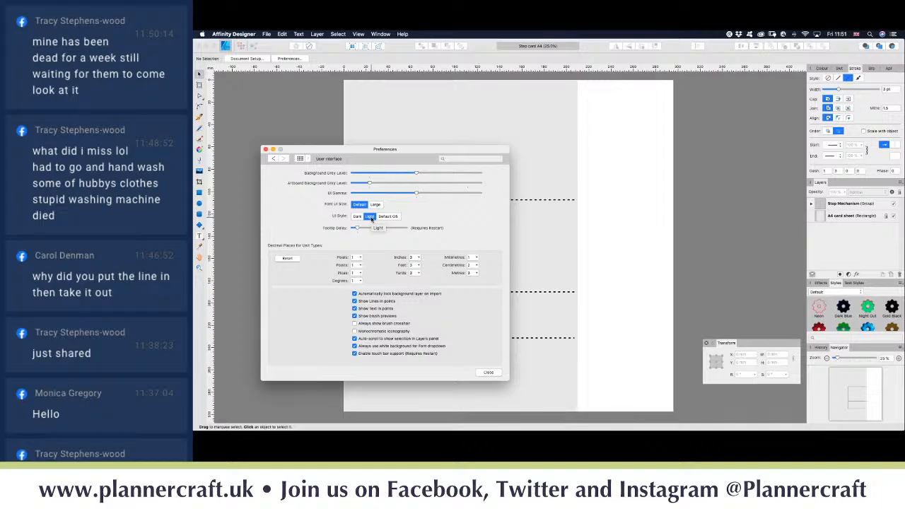
pyautogui.click(306, 159)
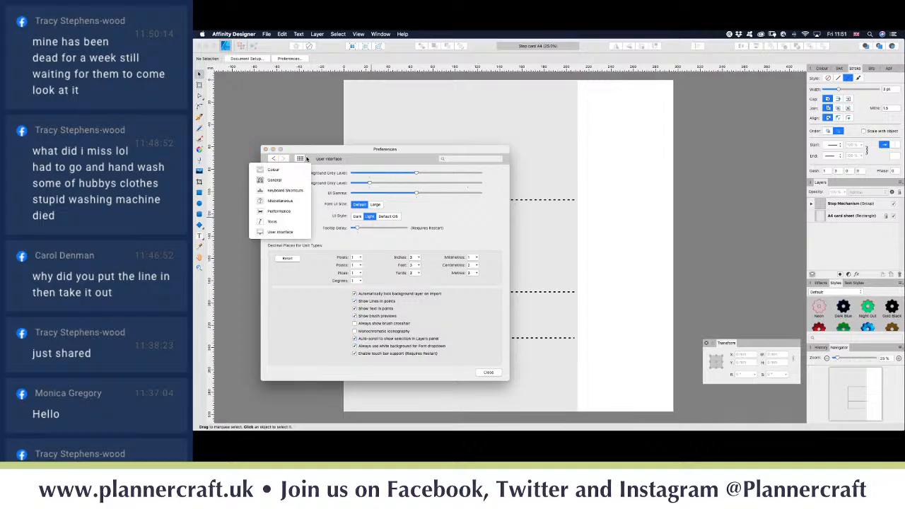
pyautogui.click(306, 159)
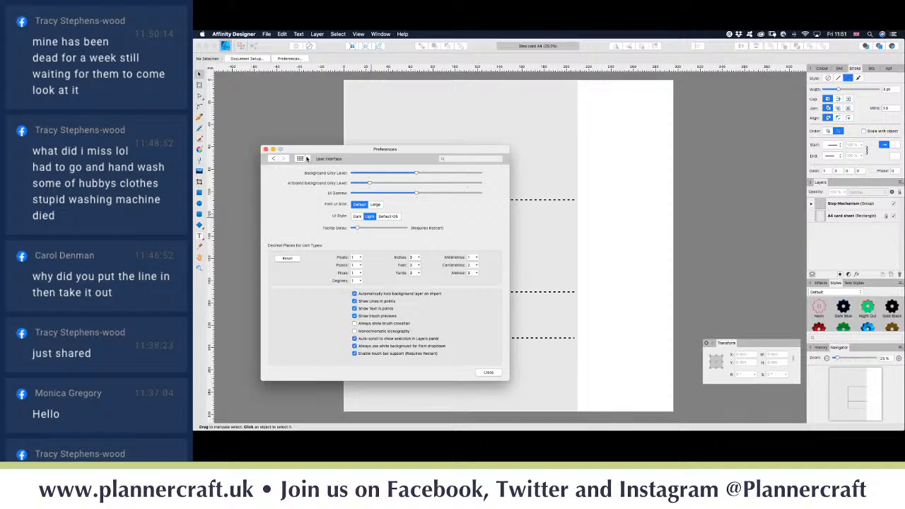
pyautogui.click(376, 205)
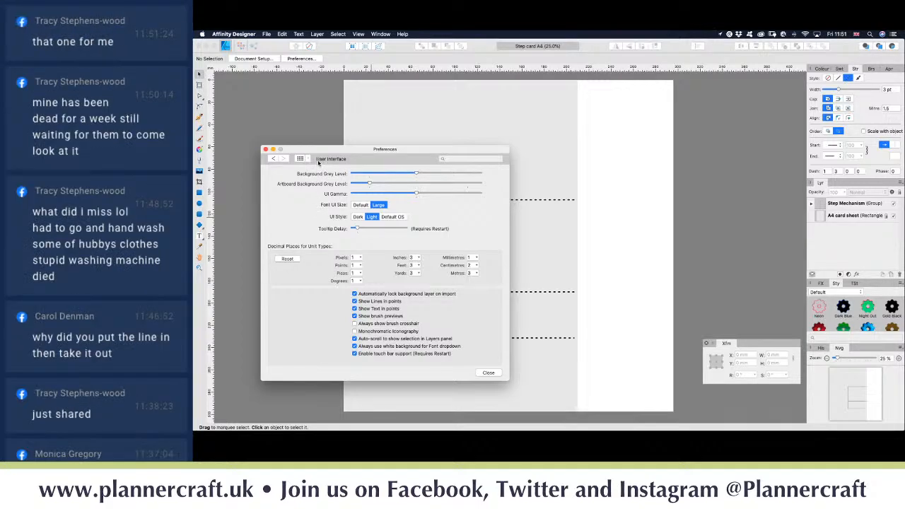
# Step: Set the tool handle size to Large in the Tools preferences, check the User Interface and General pages, and close the preferences
pyautogui.click(303, 158)
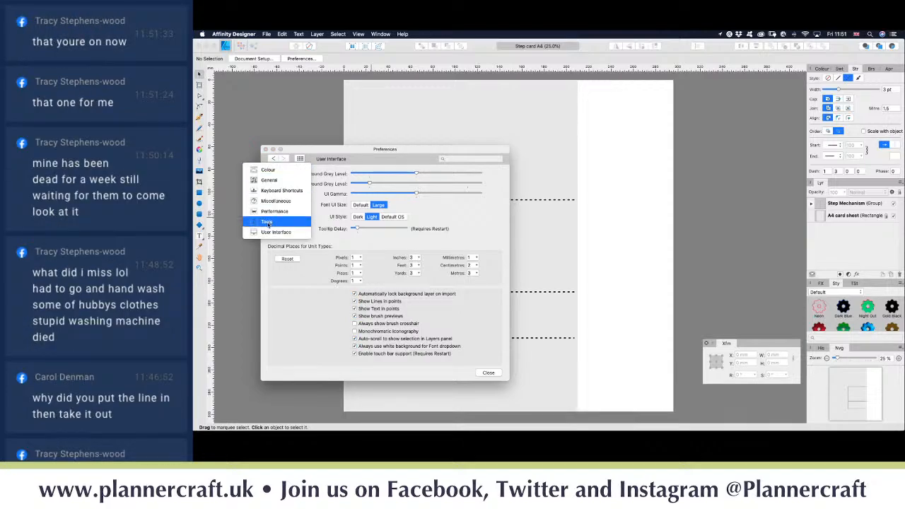
pyautogui.click(269, 222)
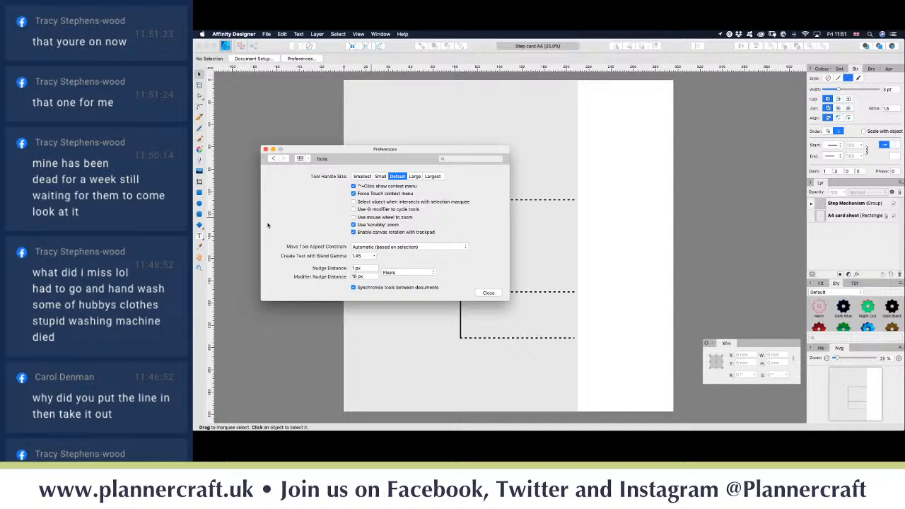
pyautogui.click(415, 177)
pyautogui.click(308, 160)
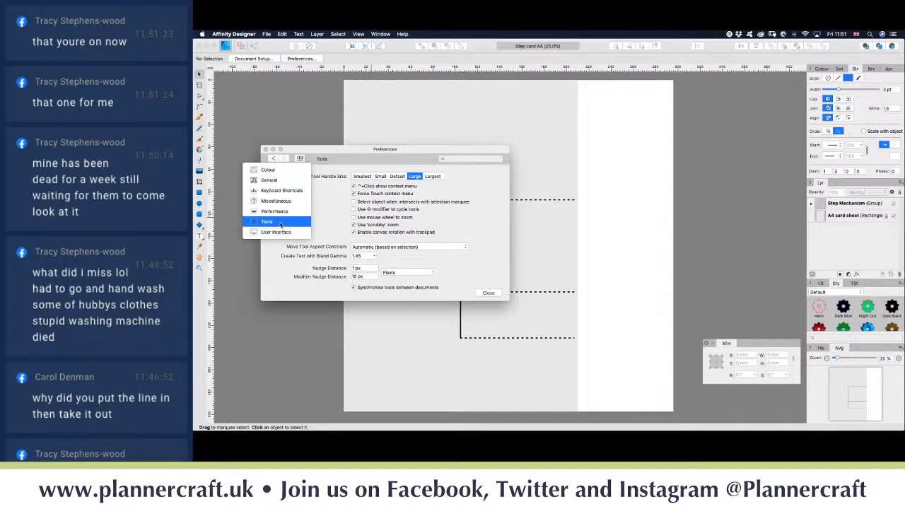
pyautogui.click(277, 233)
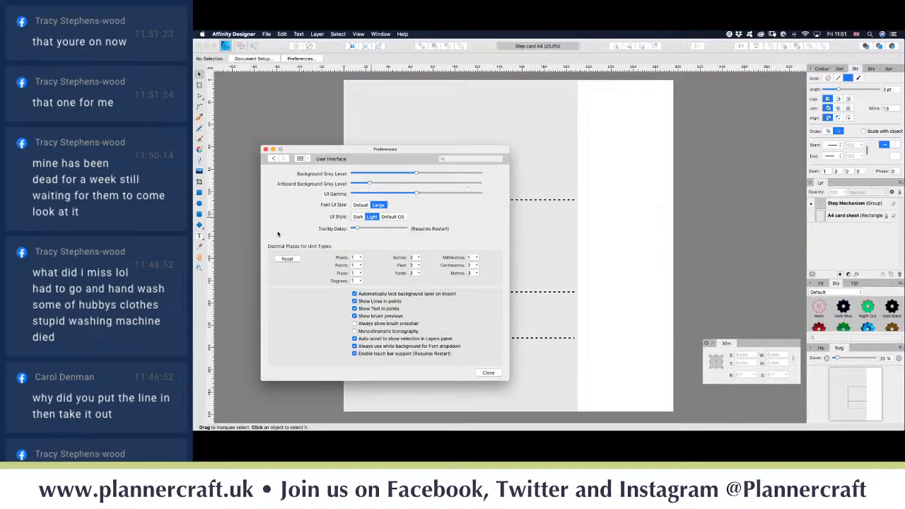
pyautogui.click(309, 160)
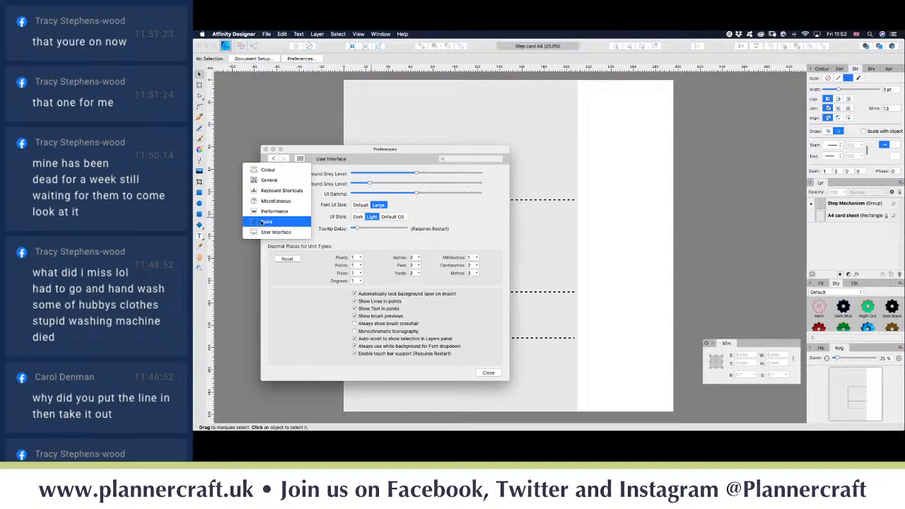
pyautogui.click(266, 182)
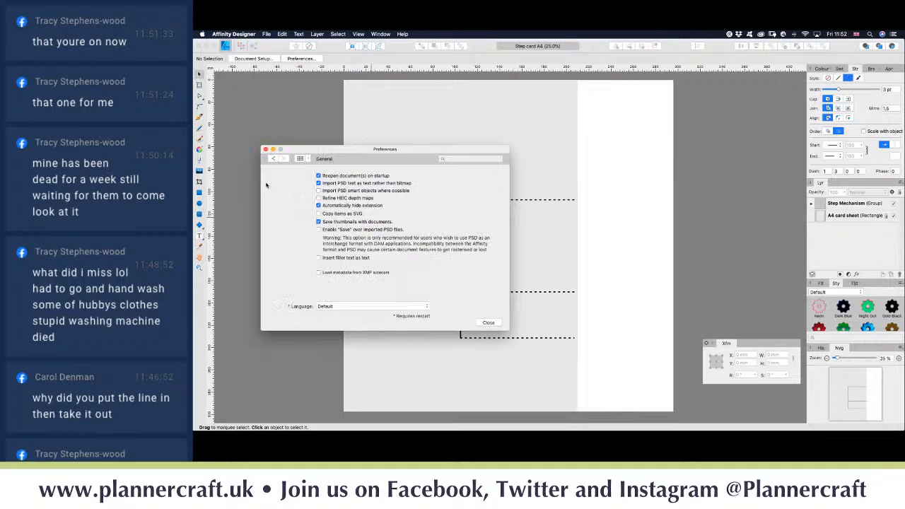
pyautogui.click(488, 322)
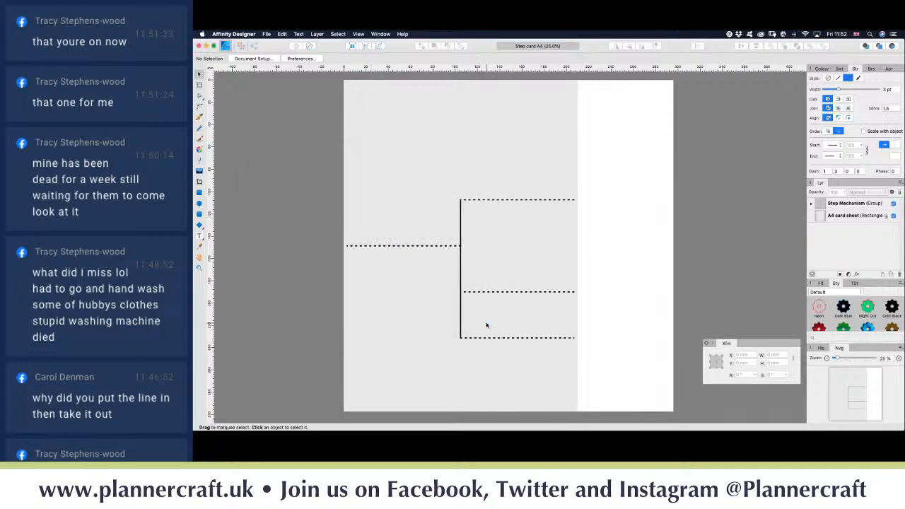
# Step: Customise the toolbar to show Icon and Text, and look through the available toolbar items
pyautogui.click(360, 34)
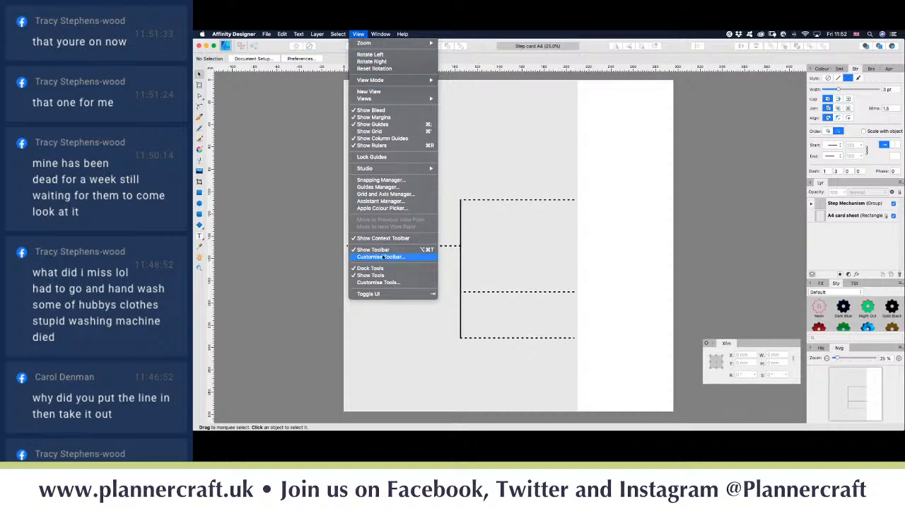
pyautogui.click(379, 257)
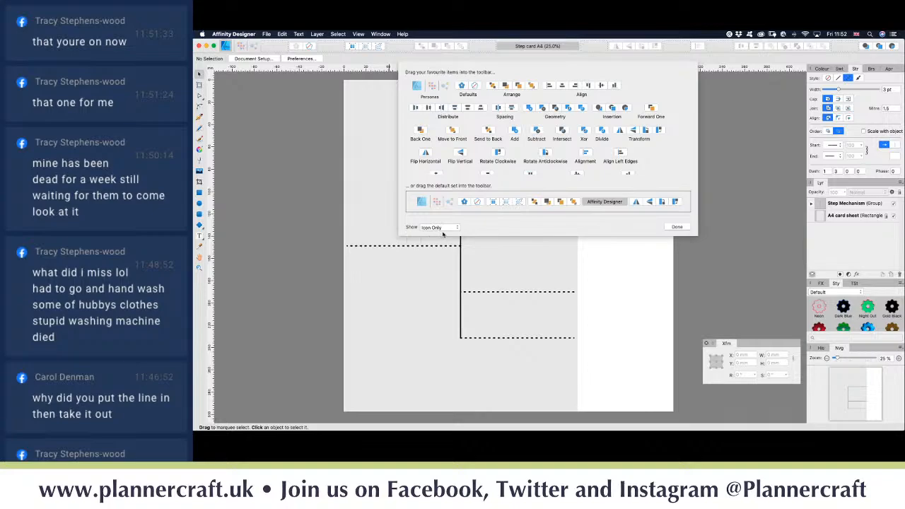
pyautogui.click(439, 227)
pyautogui.click(439, 222)
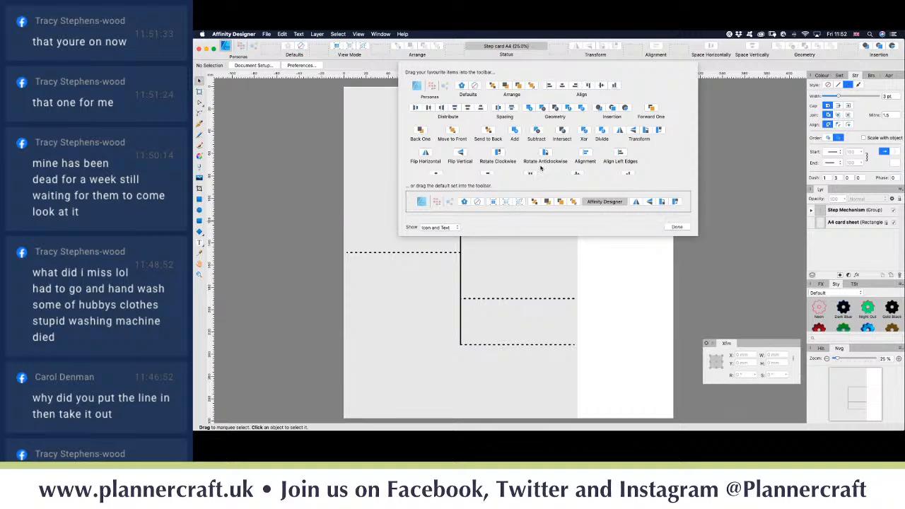
pyautogui.scroll(-5, 539, 168)
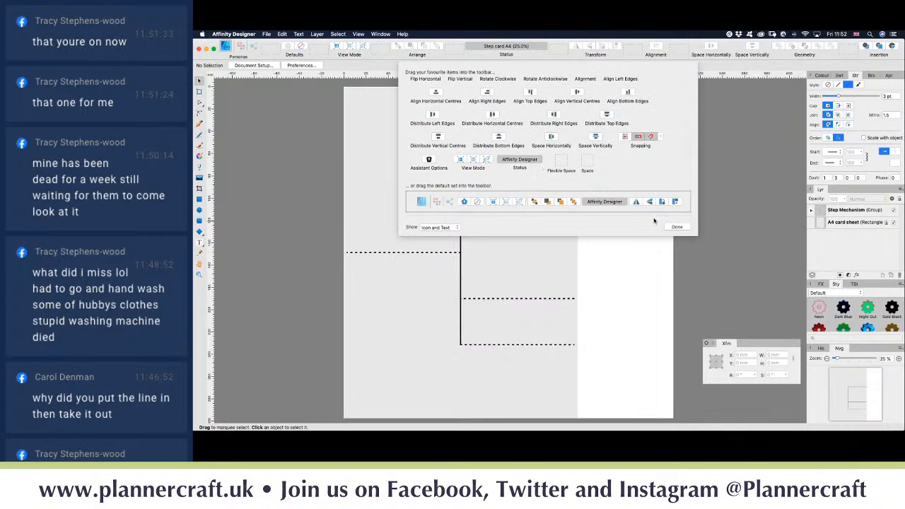
pyautogui.scroll(3, 599, 154)
pyautogui.scroll(1, 599, 154)
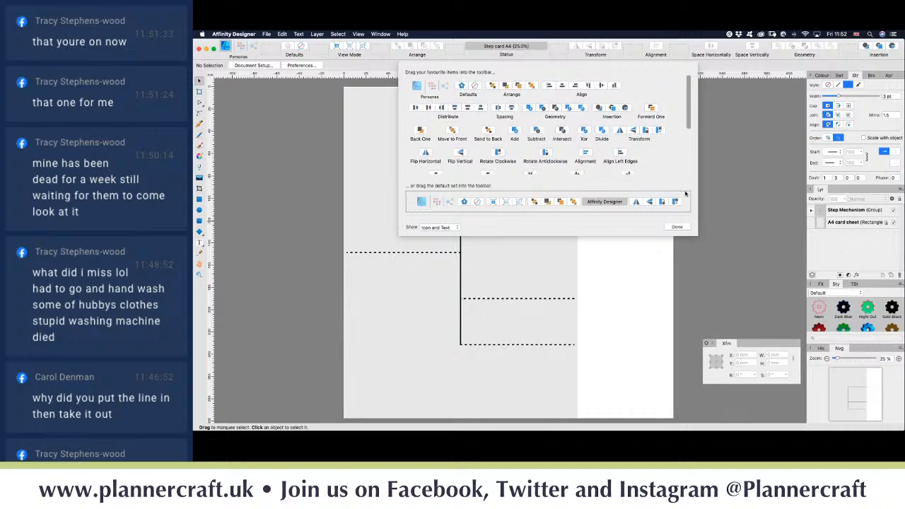
pyautogui.click(677, 228)
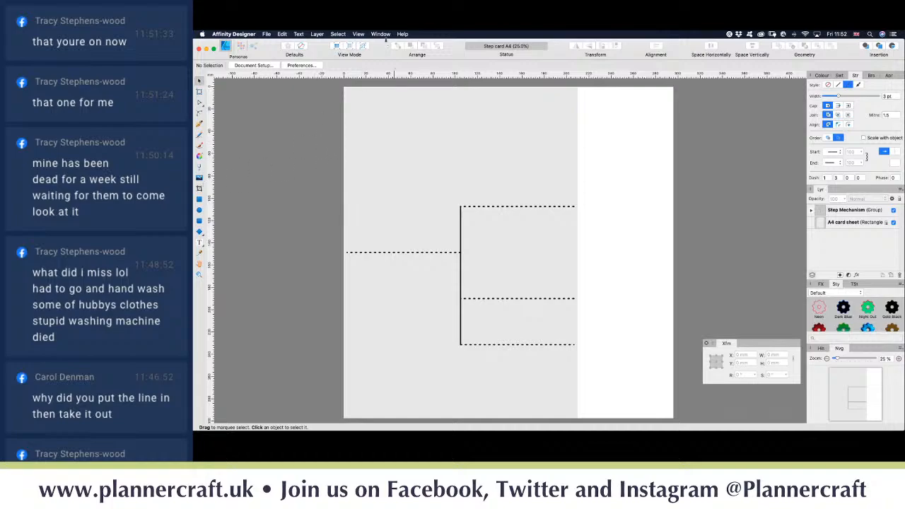
# Step: Examine the tools customisation options, including the available numbers of columns, without changing anything
pyautogui.click(380, 35)
pyautogui.moveTo(358, 34)
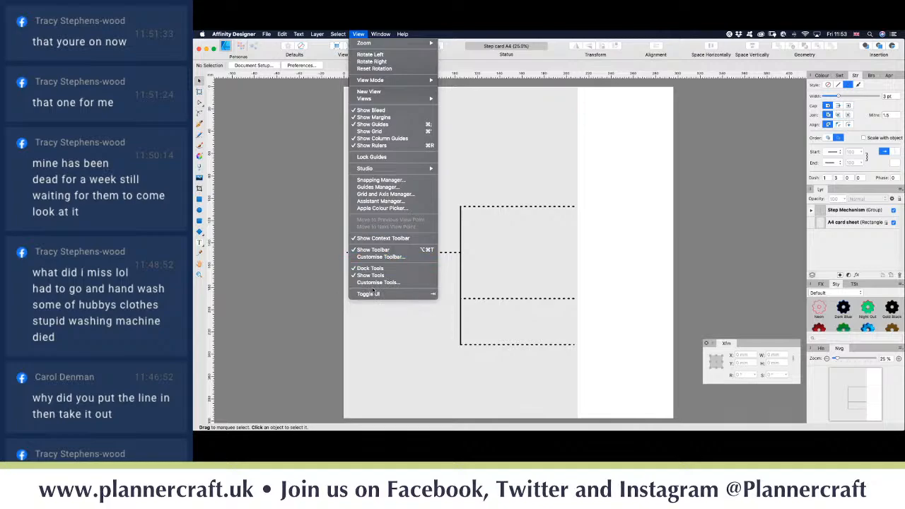
pyautogui.click(376, 282)
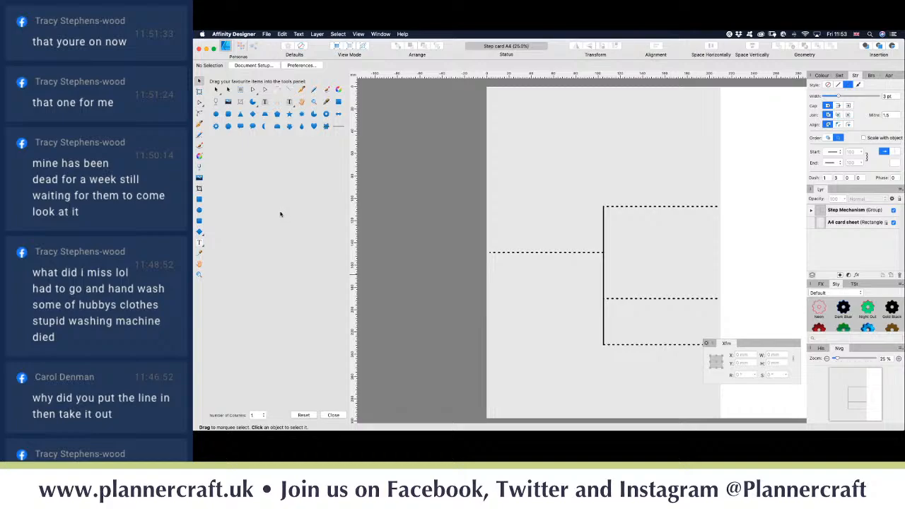
pyautogui.click(264, 415)
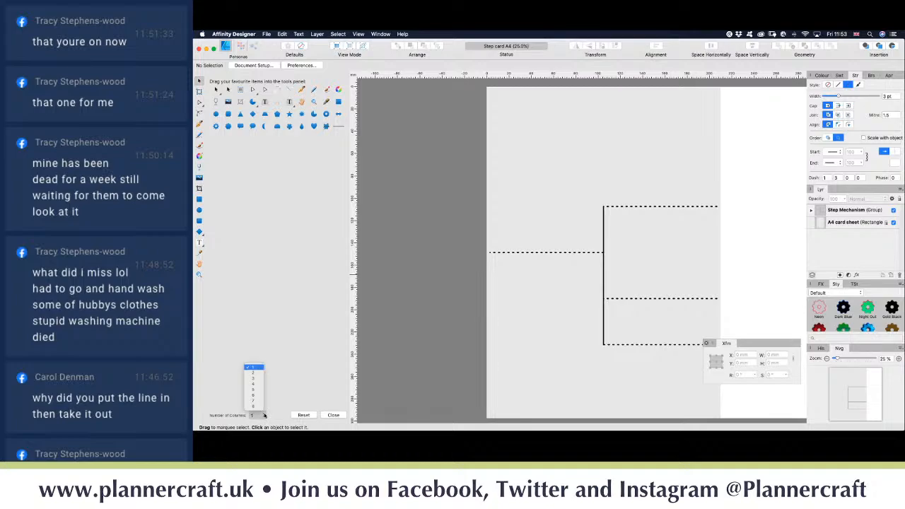
pyautogui.click(264, 416)
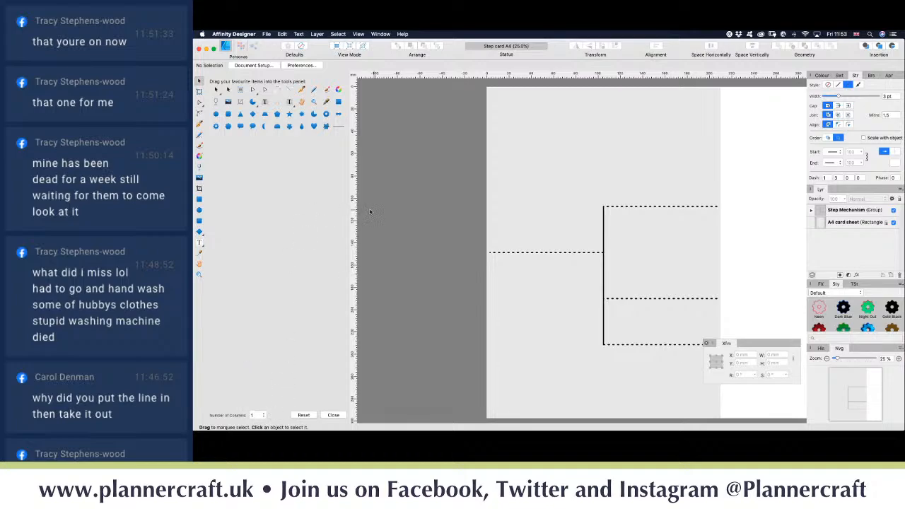
pyautogui.click(333, 416)
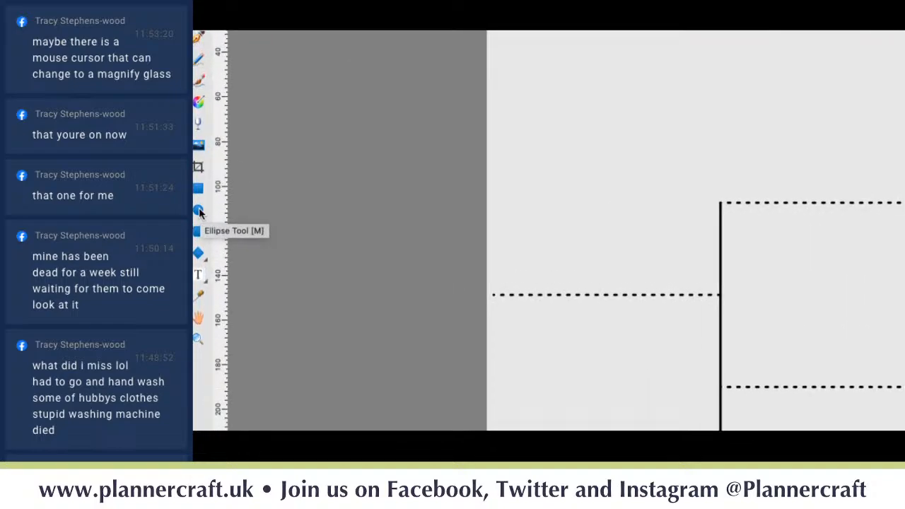
# Step: Draw a trial ellipse about 91 by 110 mm below the left fold line, undo it and deselect everything
pyautogui.click(199, 212)
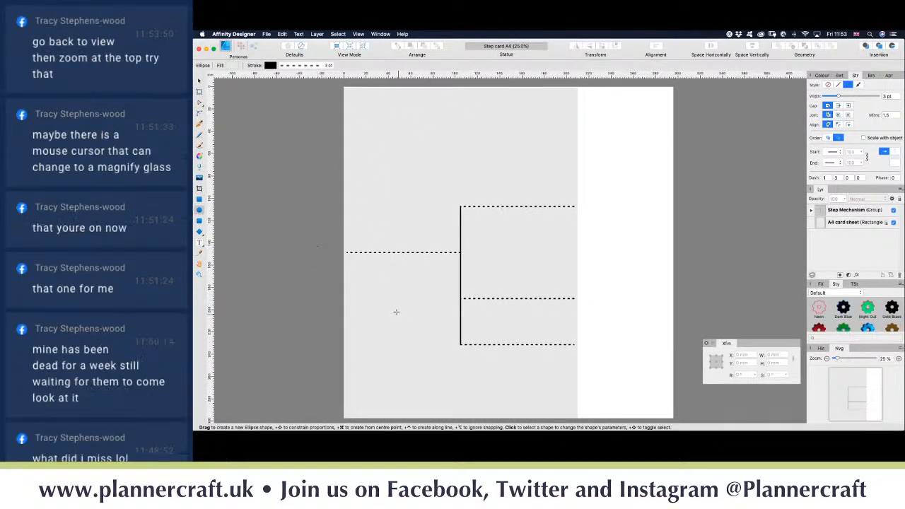
pyautogui.moveTo(349, 260); pyautogui.dragTo(450, 382)
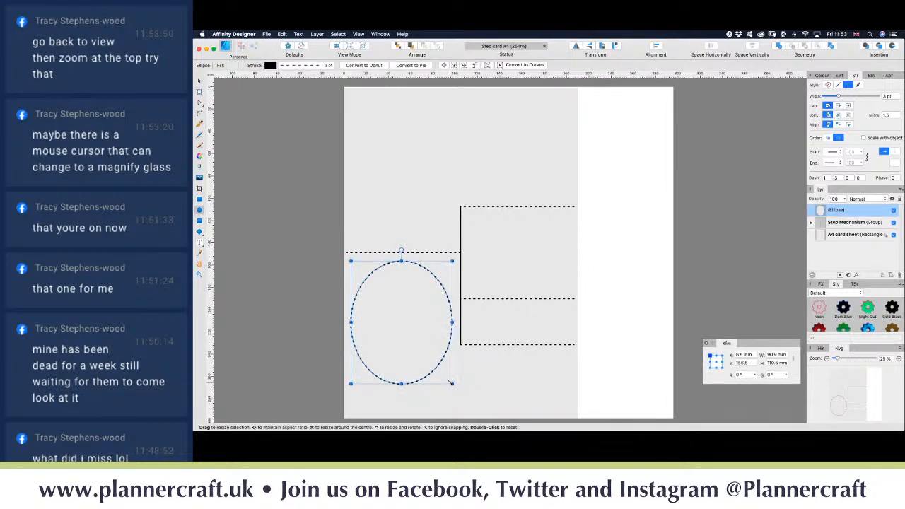
pyautogui.press('v')
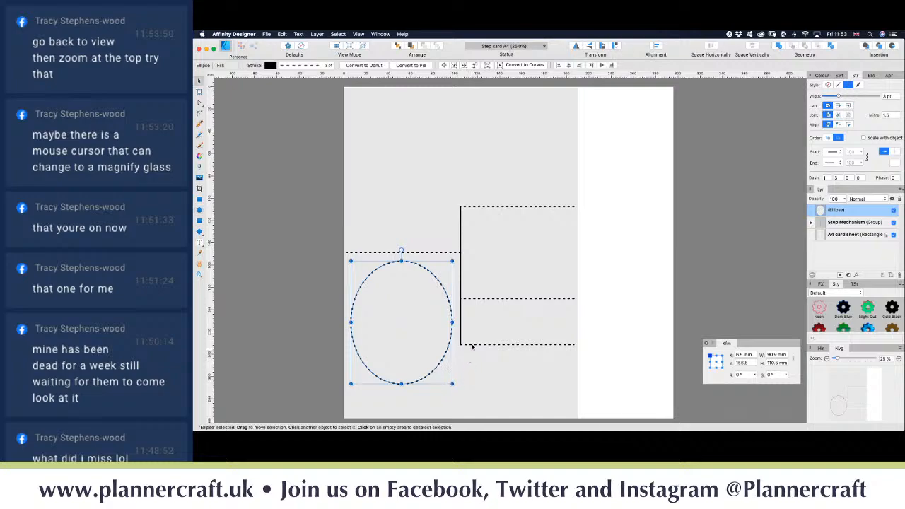
pyautogui.hotkey('ctrl', 'z')
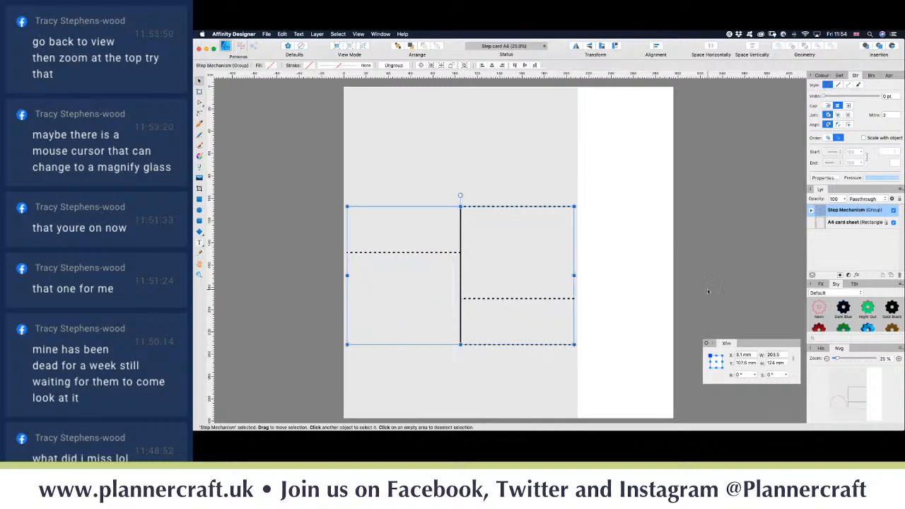
pyautogui.click(628, 280)
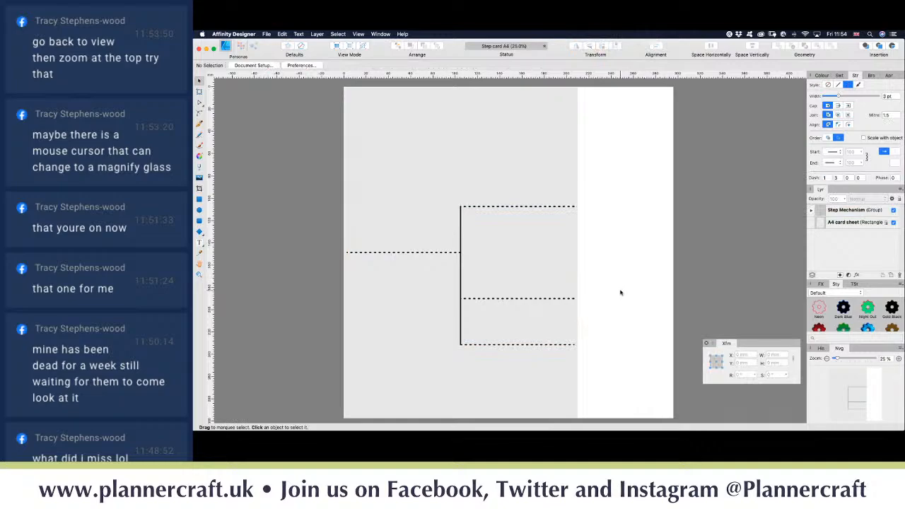
pyautogui.click(359, 34)
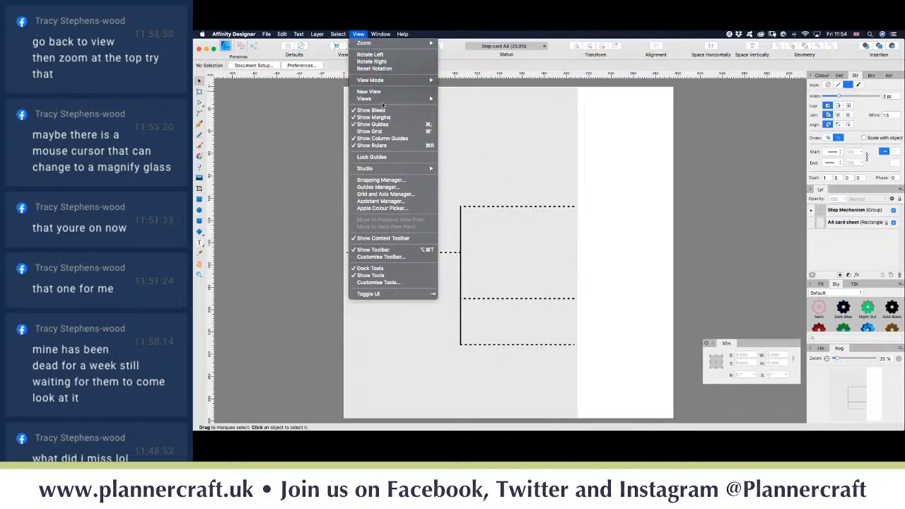
pyautogui.moveTo(359, 44)
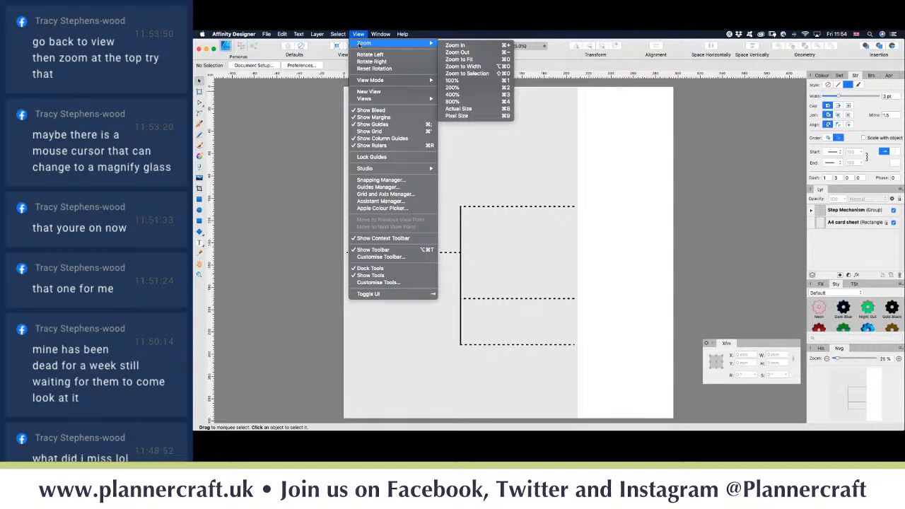
pyautogui.moveTo(377, 82)
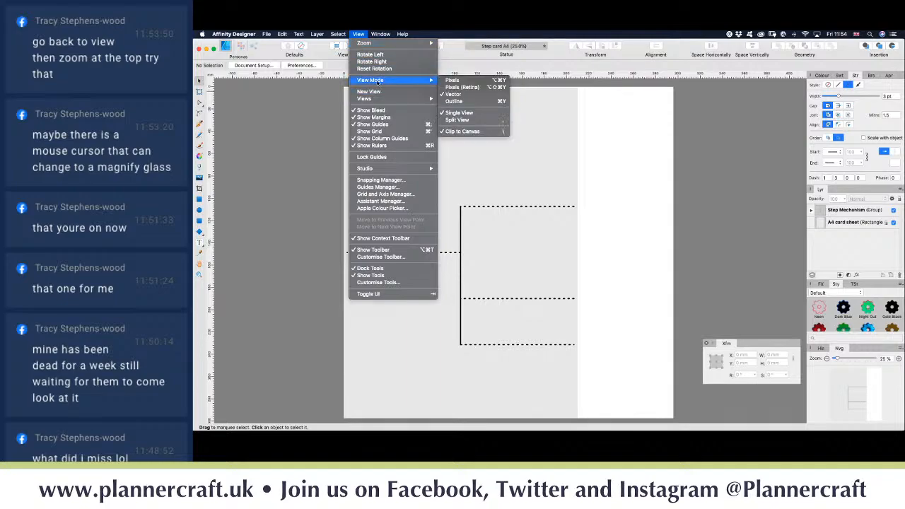
pyautogui.moveTo(382, 99)
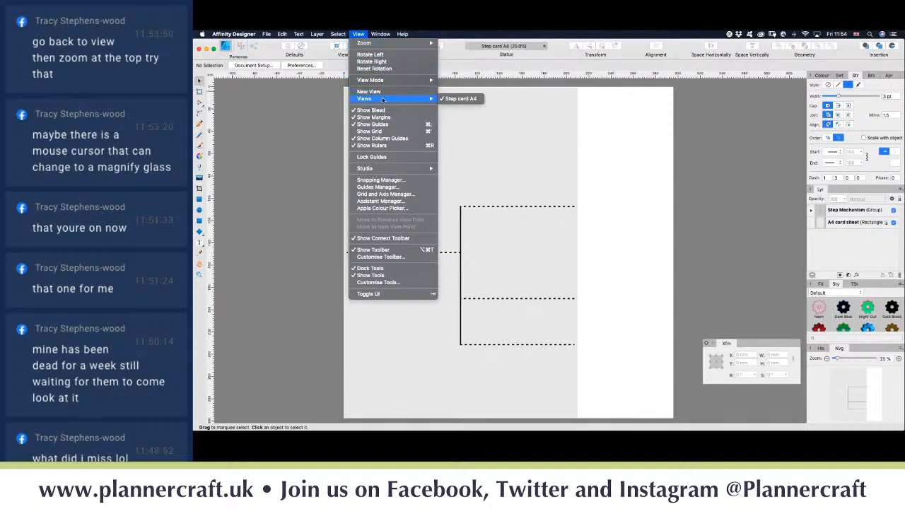